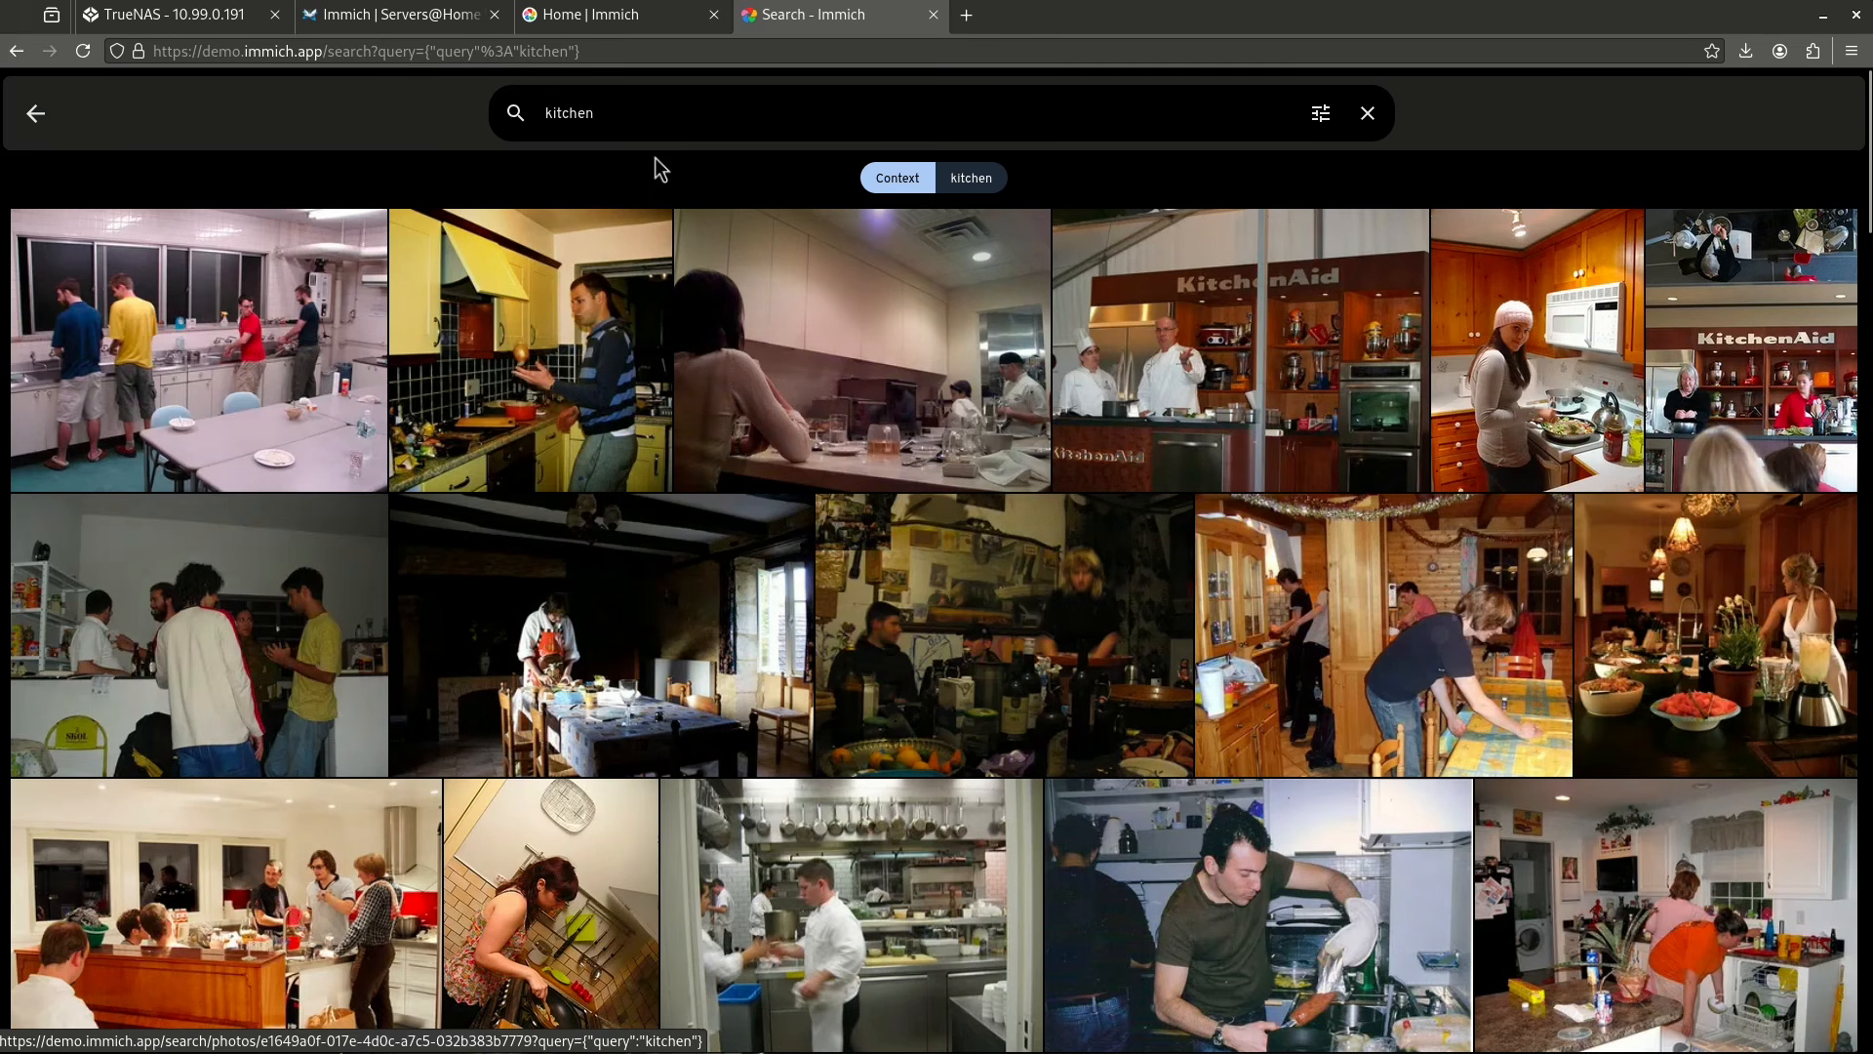
Leave the Immich demo's search results and, in TrueNAS, create a dataset named immich under tank/configs with the Apps preset.
{"action": "left_click", "coordinate": [37, 114]}
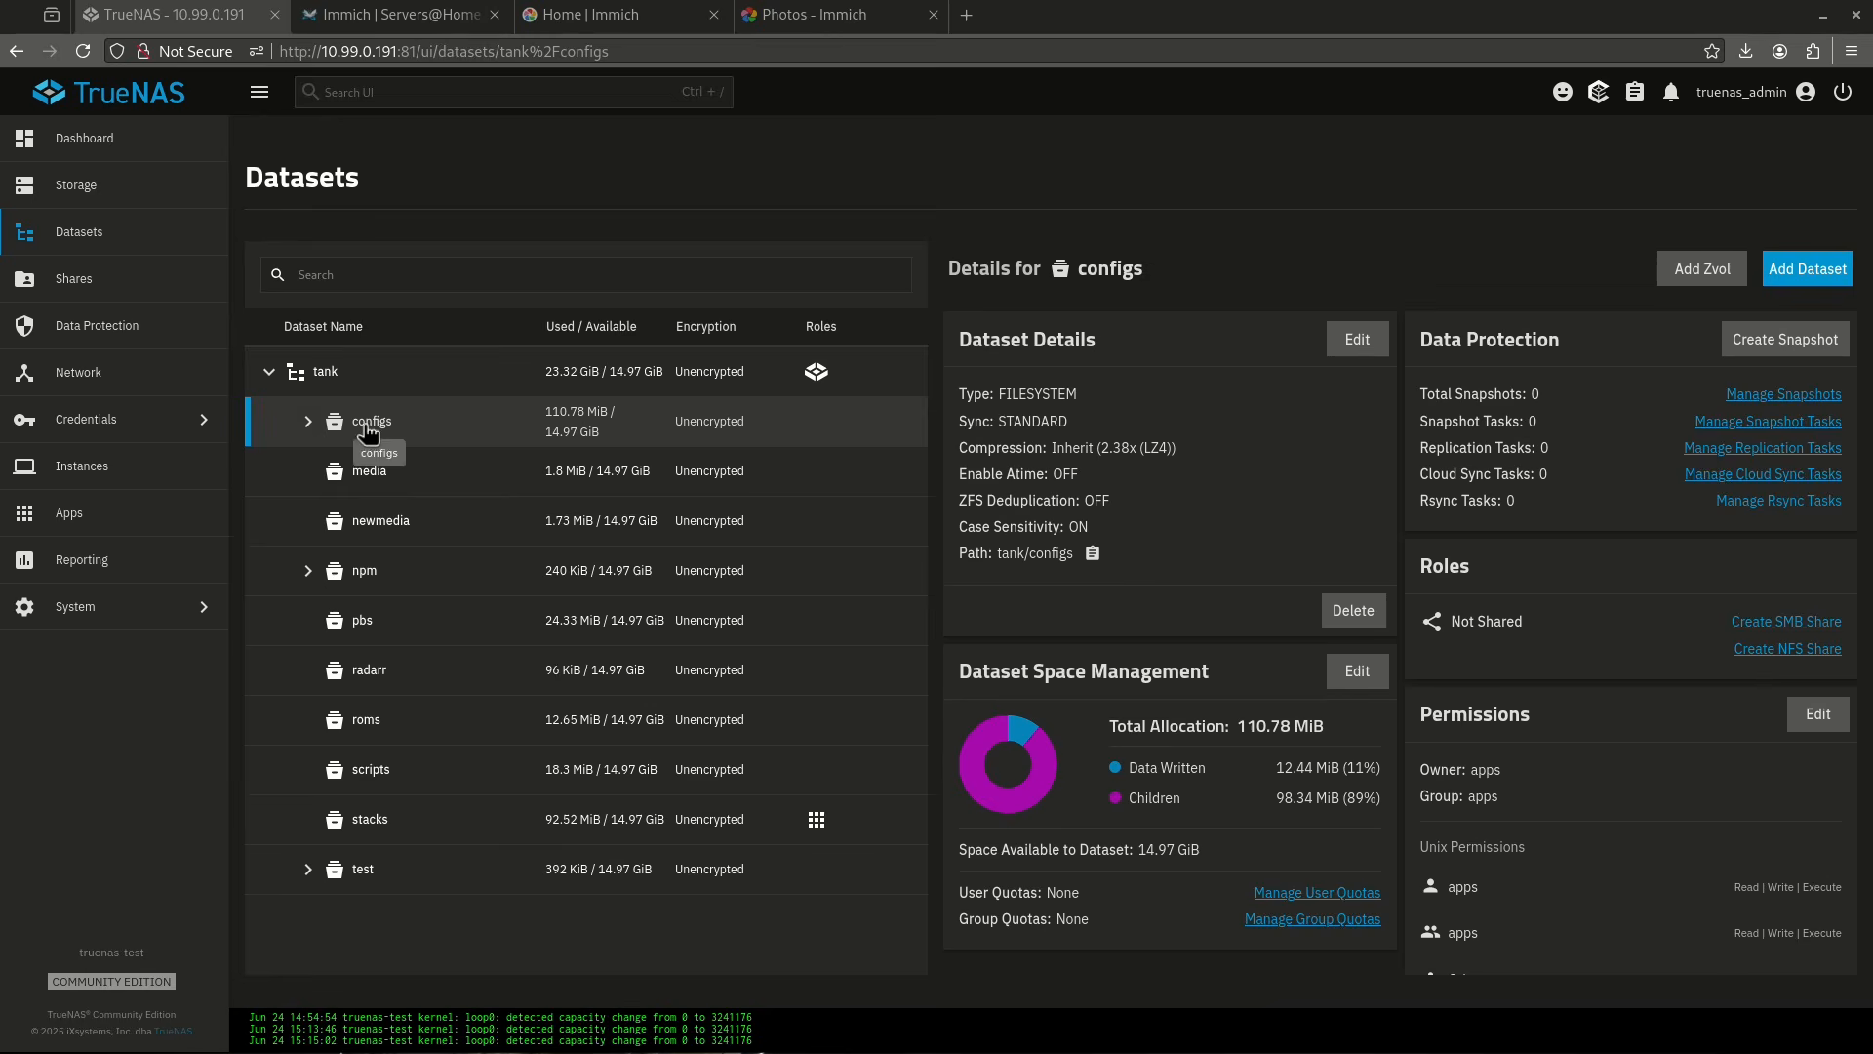
{"action": "left_click", "coordinate": [1825, 276]}
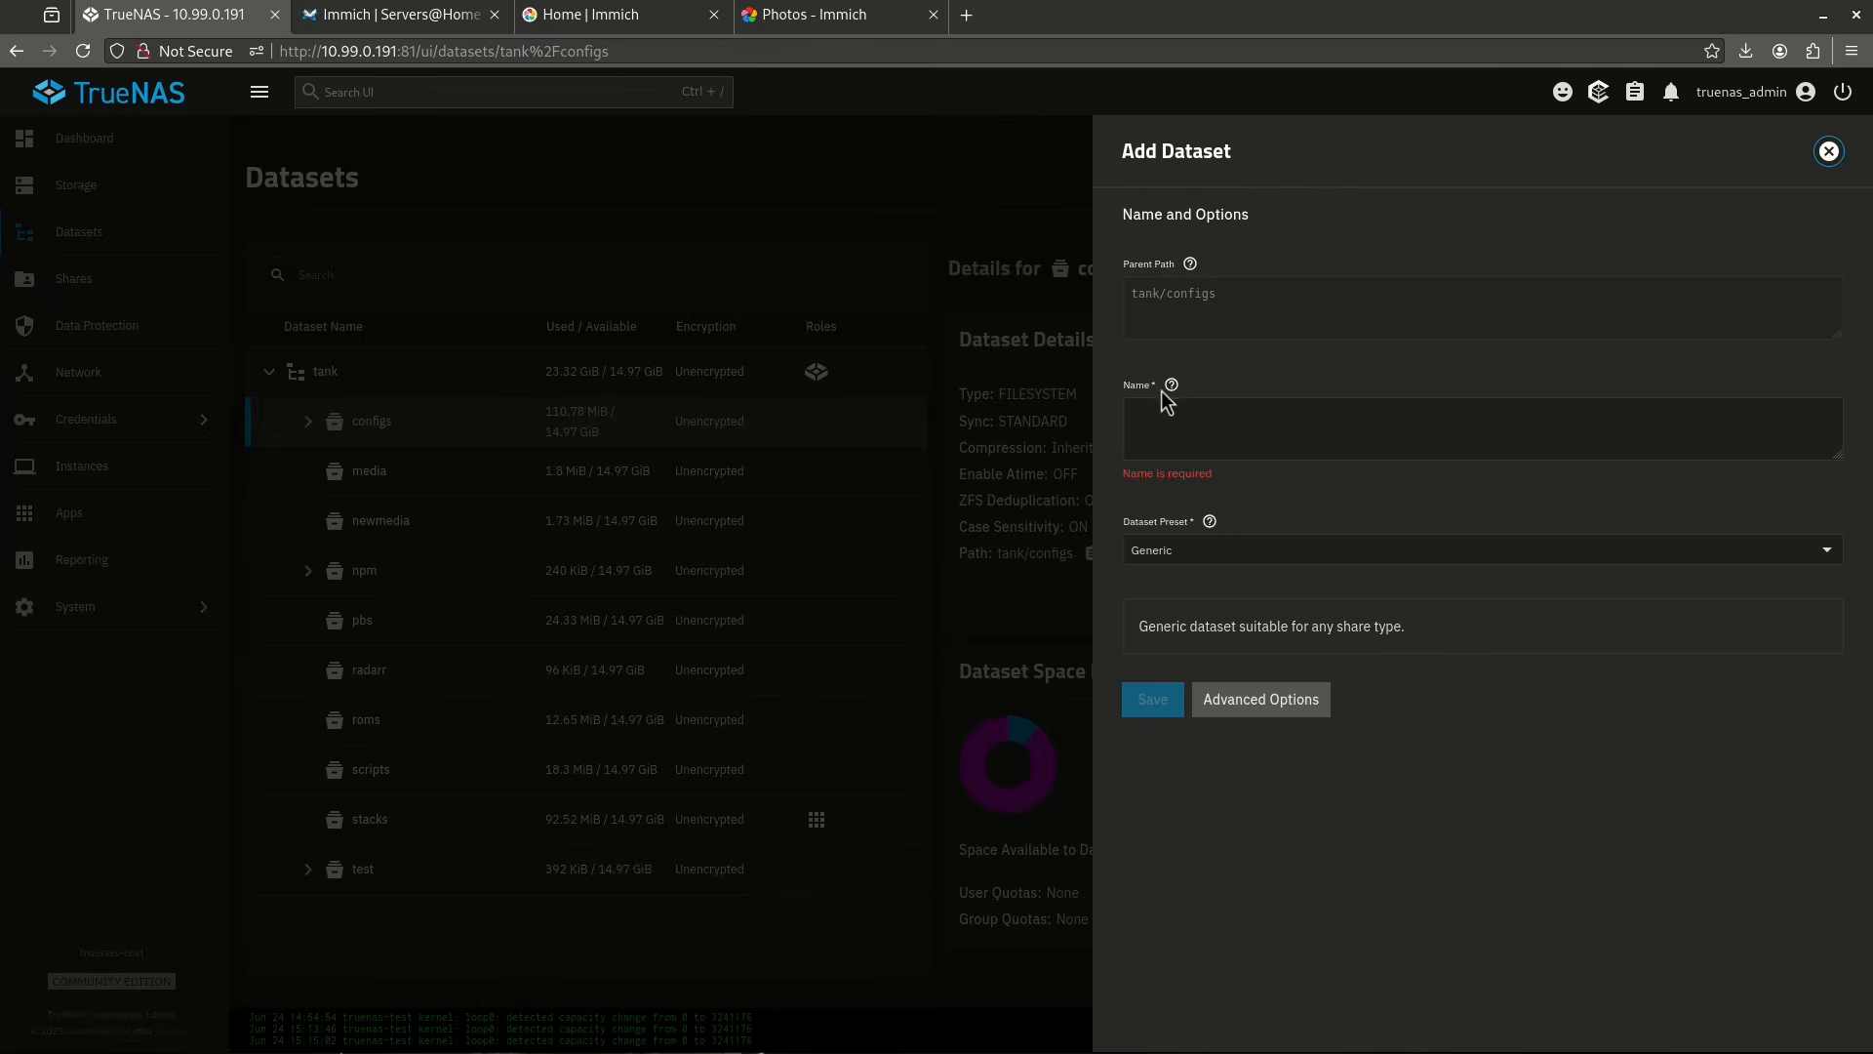
{"action": "left_click", "coordinate": [1195, 432]}
{"action": "type", "text": "immich"}
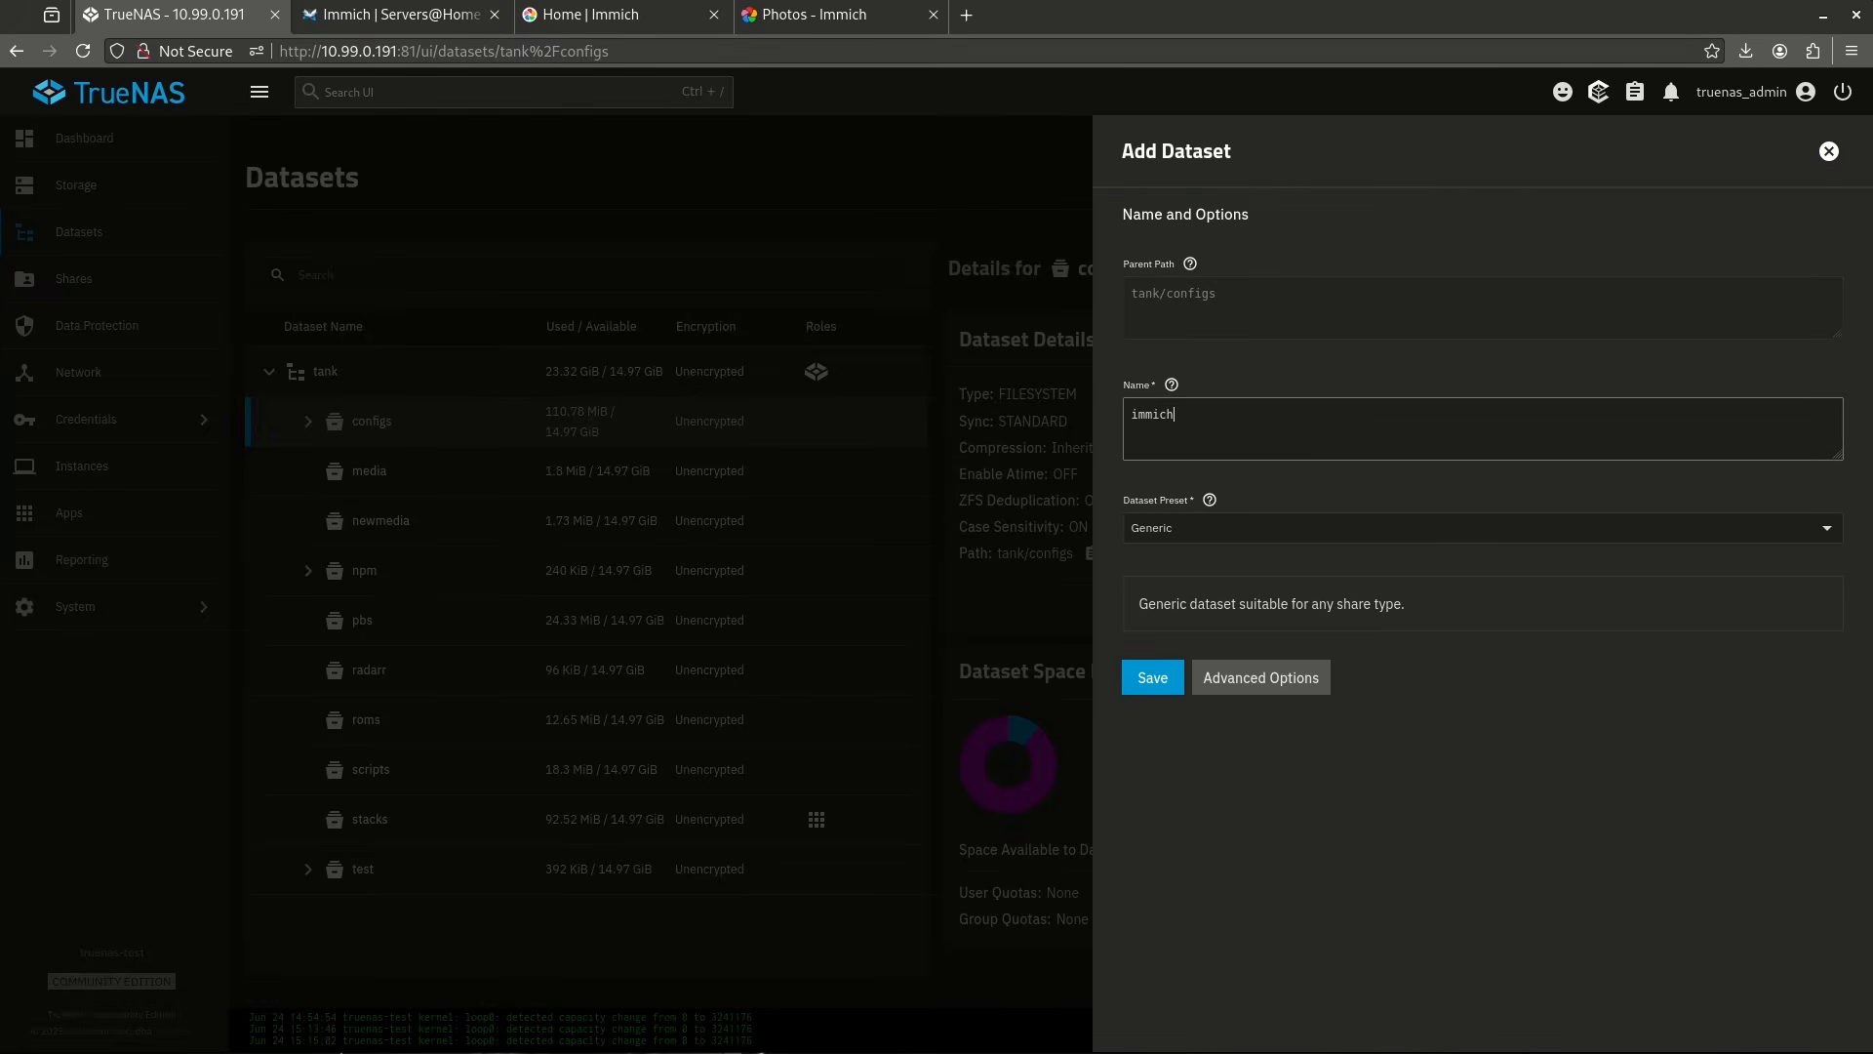
{"action": "left_click", "coordinate": [1191, 527]}
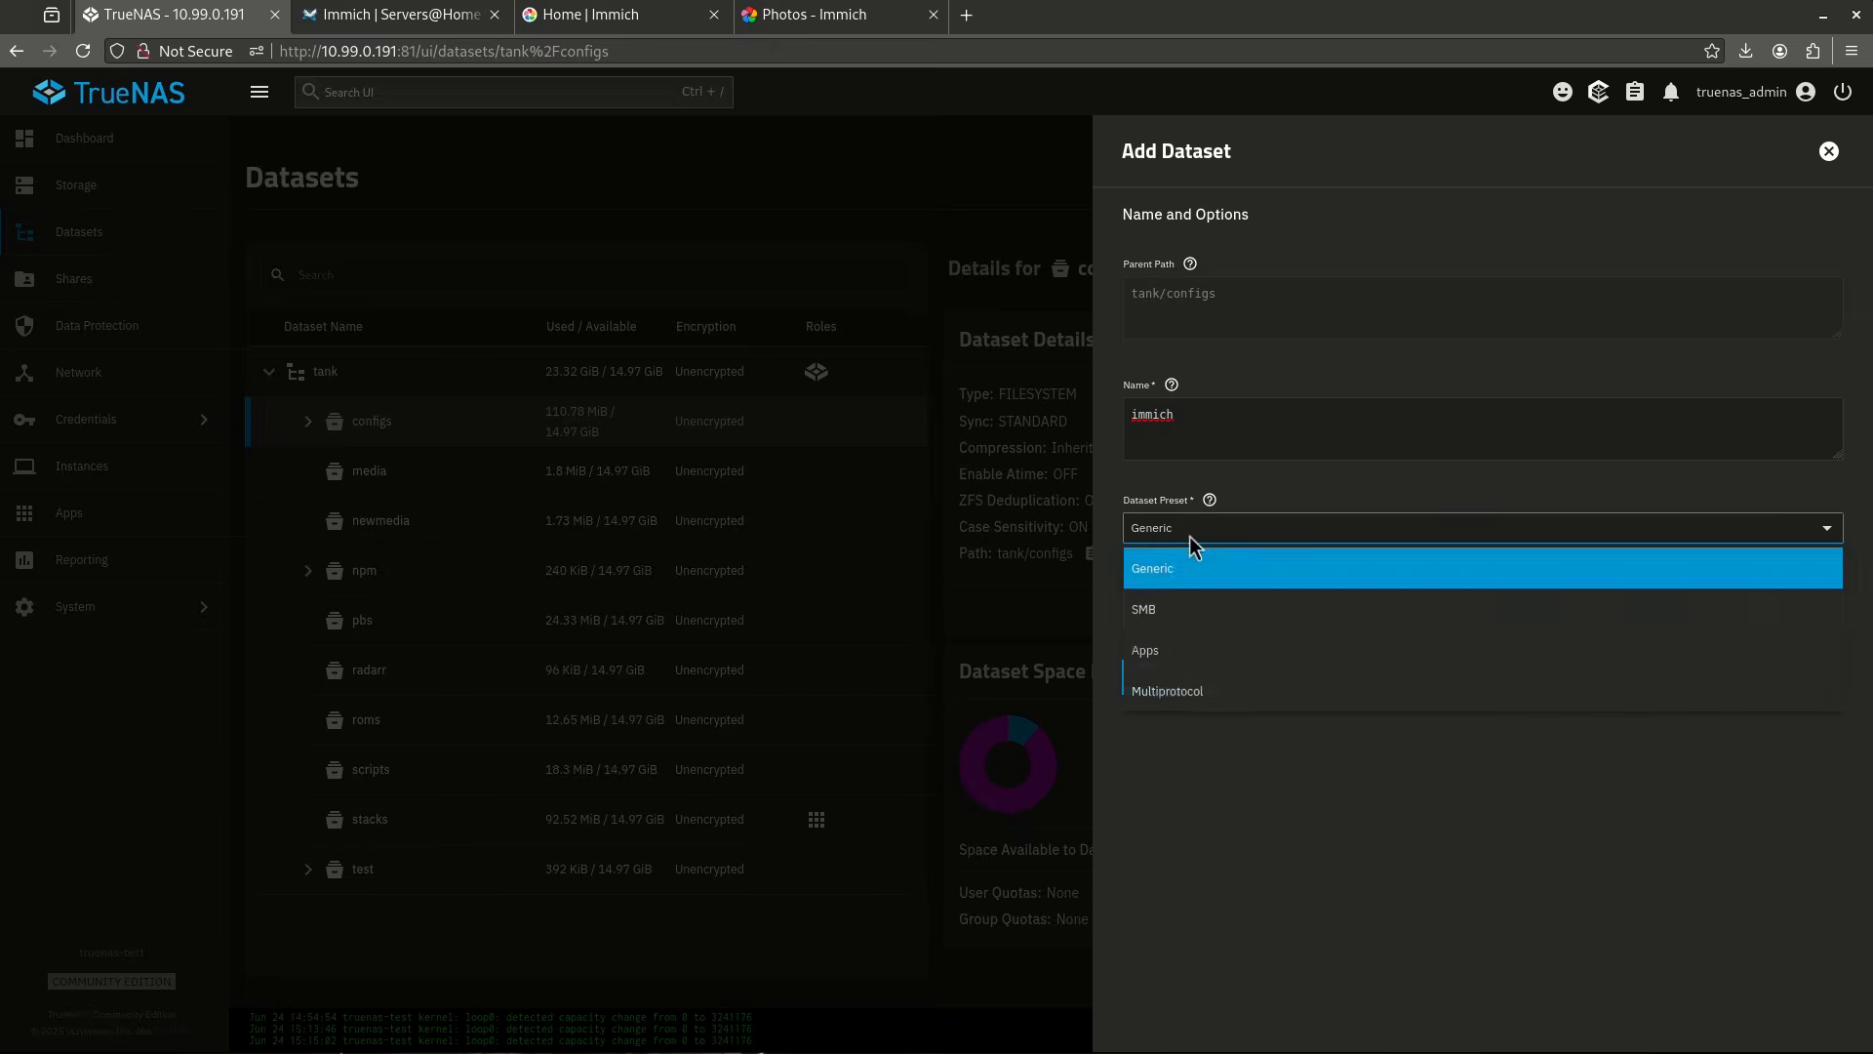
{"action": "left_click", "coordinate": [1187, 652]}
{"action": "left_click", "coordinate": [1161, 696]}
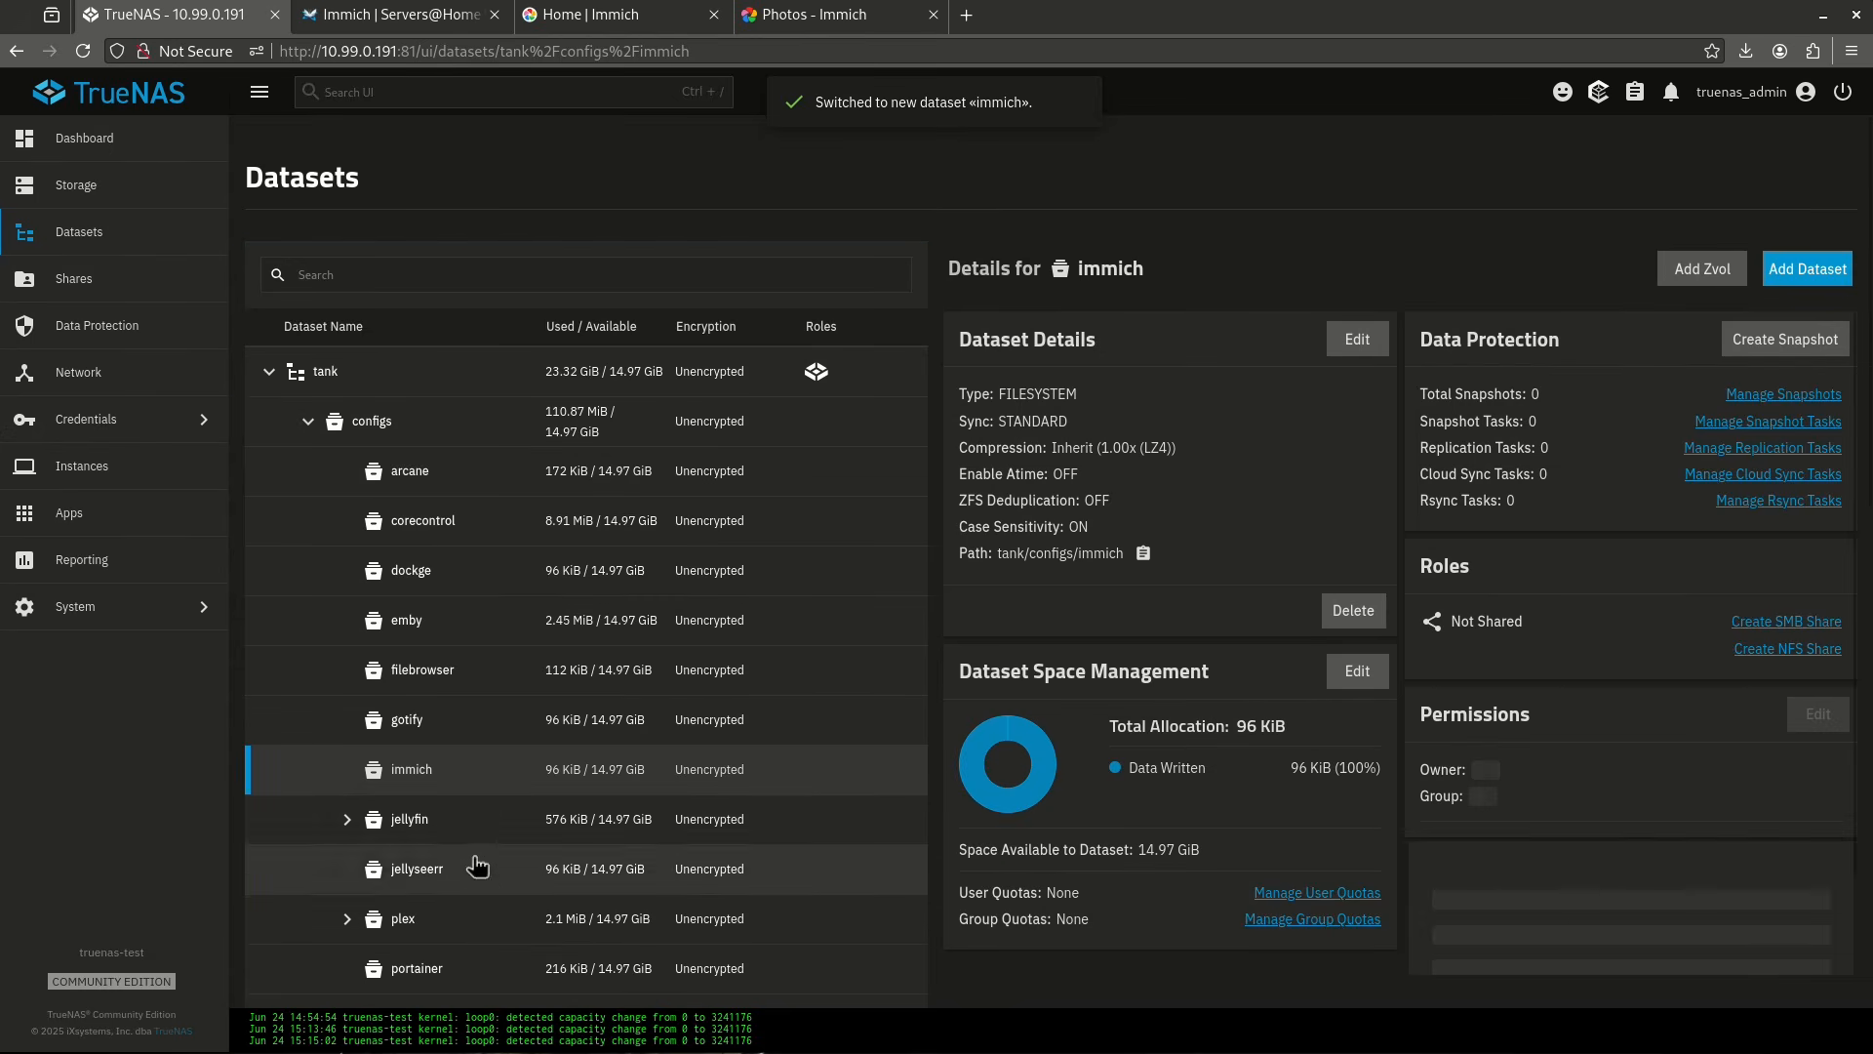
Create a child dataset named uploads under tank/configs/immich with the Apps preset, returning to the pool list without setting an ACL.
{"action": "left_click", "coordinate": [1807, 273]}
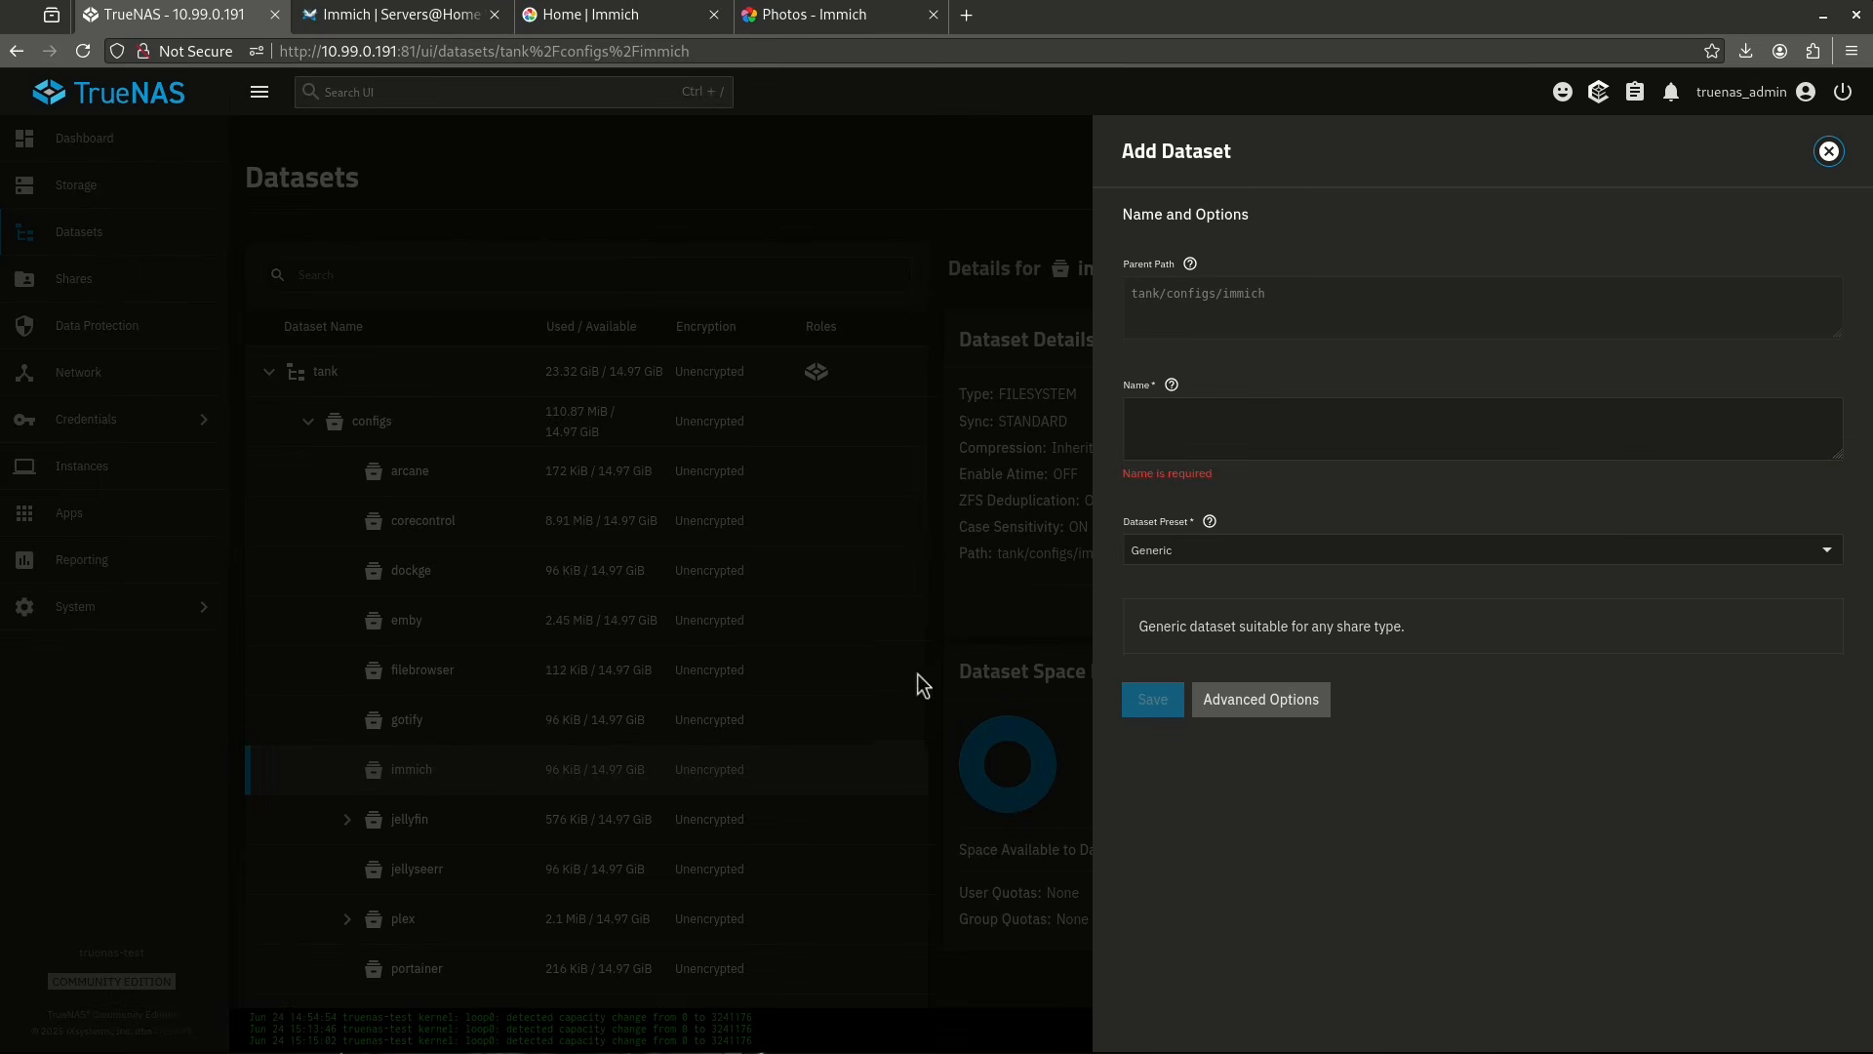
{"action": "left_click", "coordinate": [1179, 438]}
{"action": "type", "text": "uploads"}
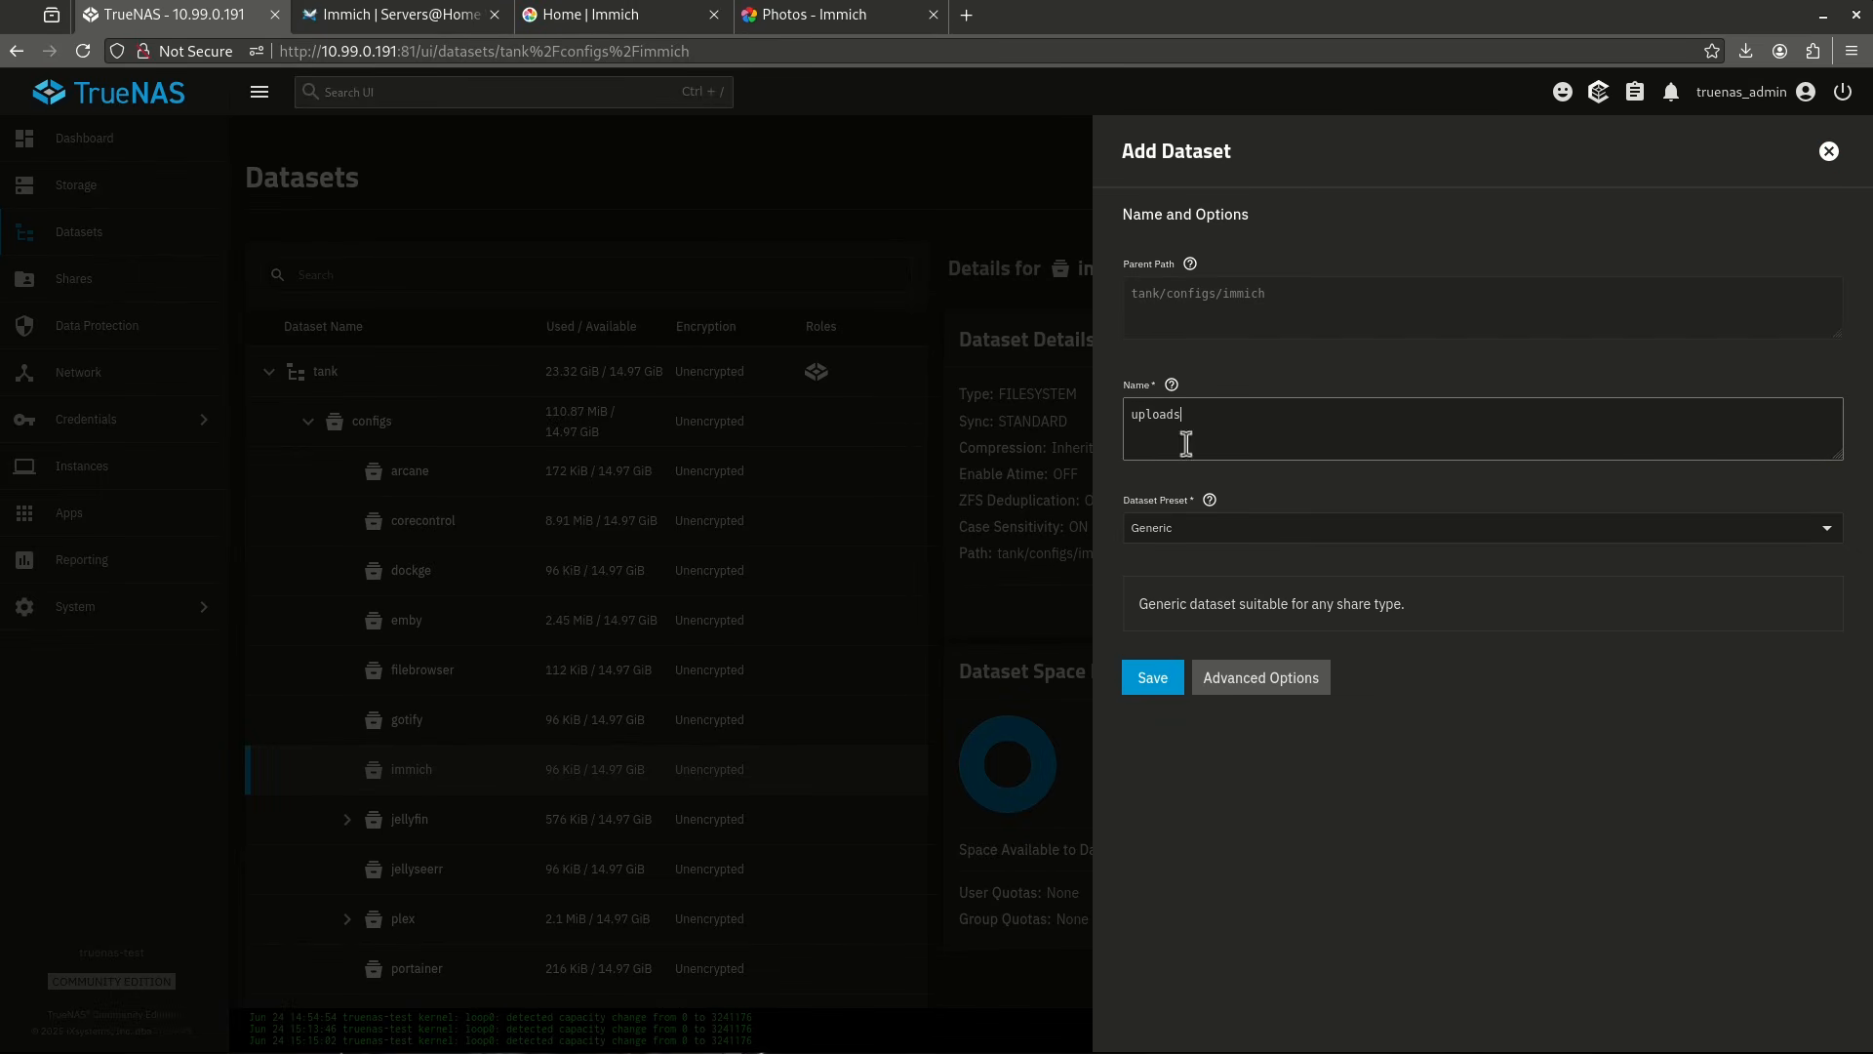
{"action": "left_click", "coordinate": [1226, 531]}
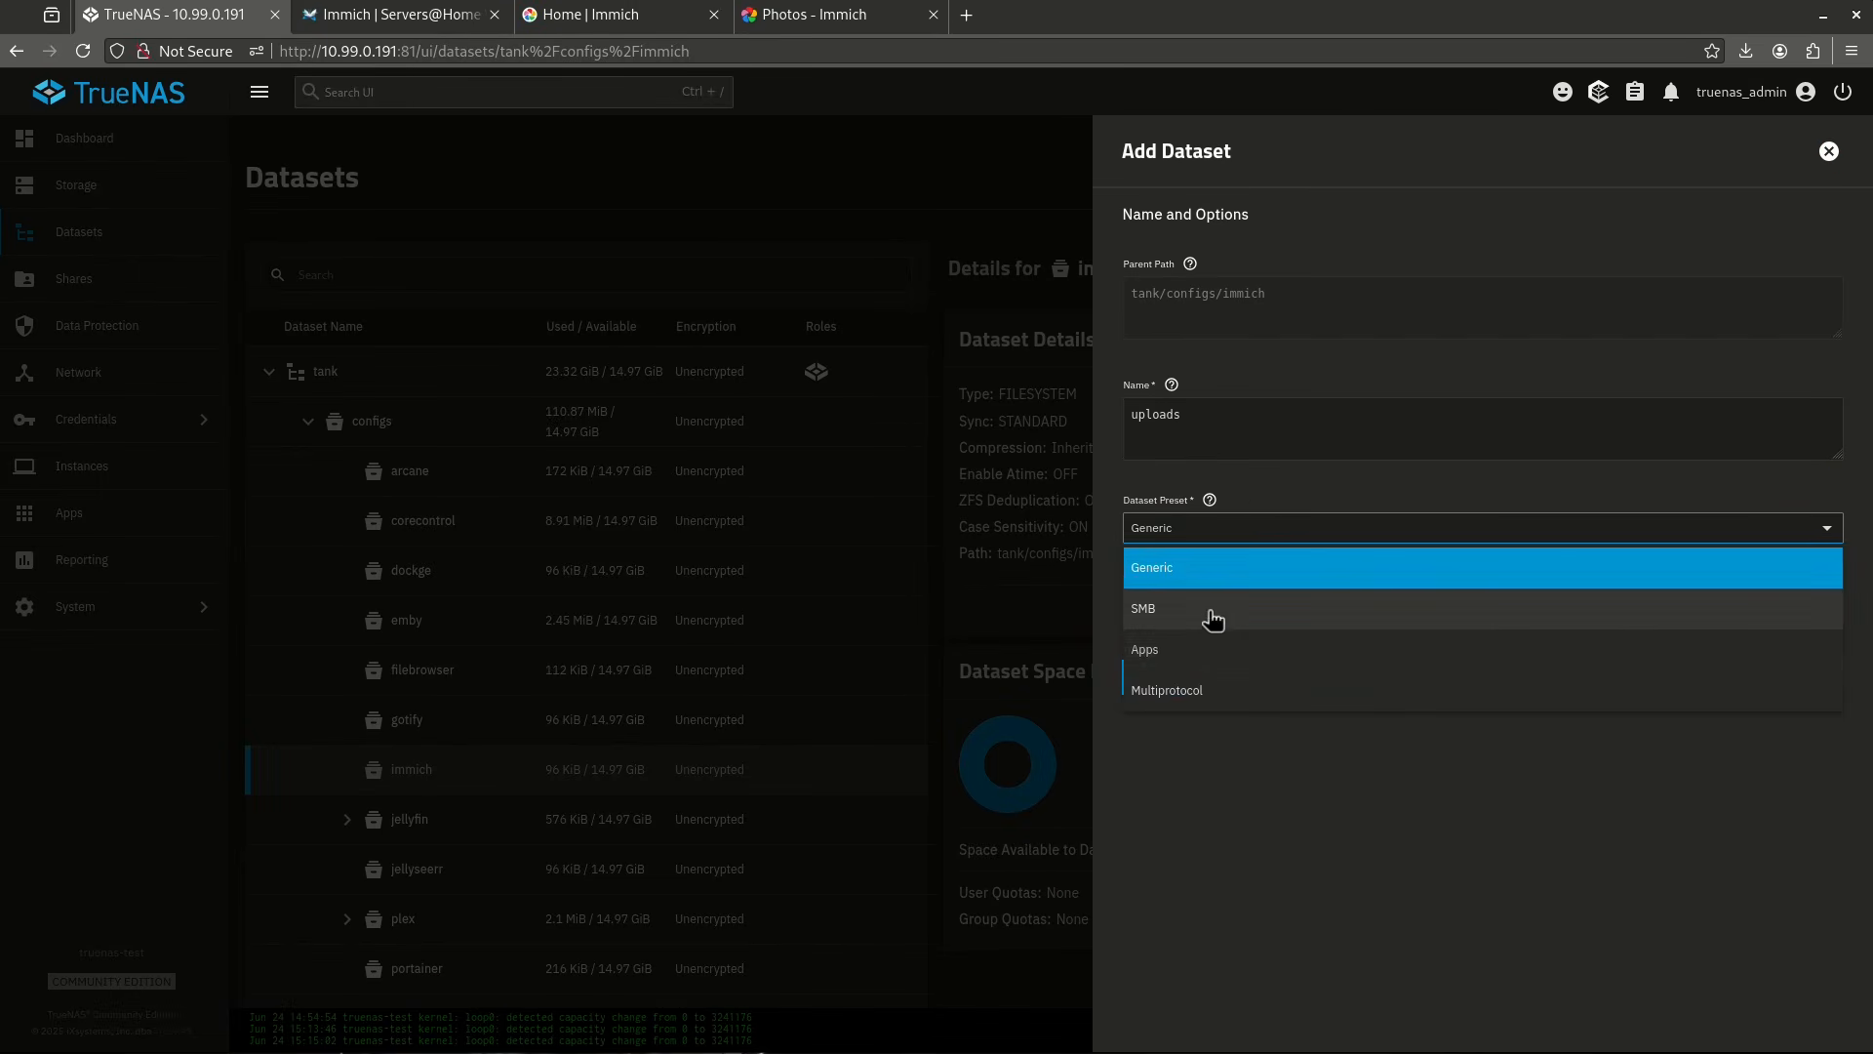
{"action": "left_click", "coordinate": [1202, 650]}
{"action": "left_click", "coordinate": [1159, 699]}
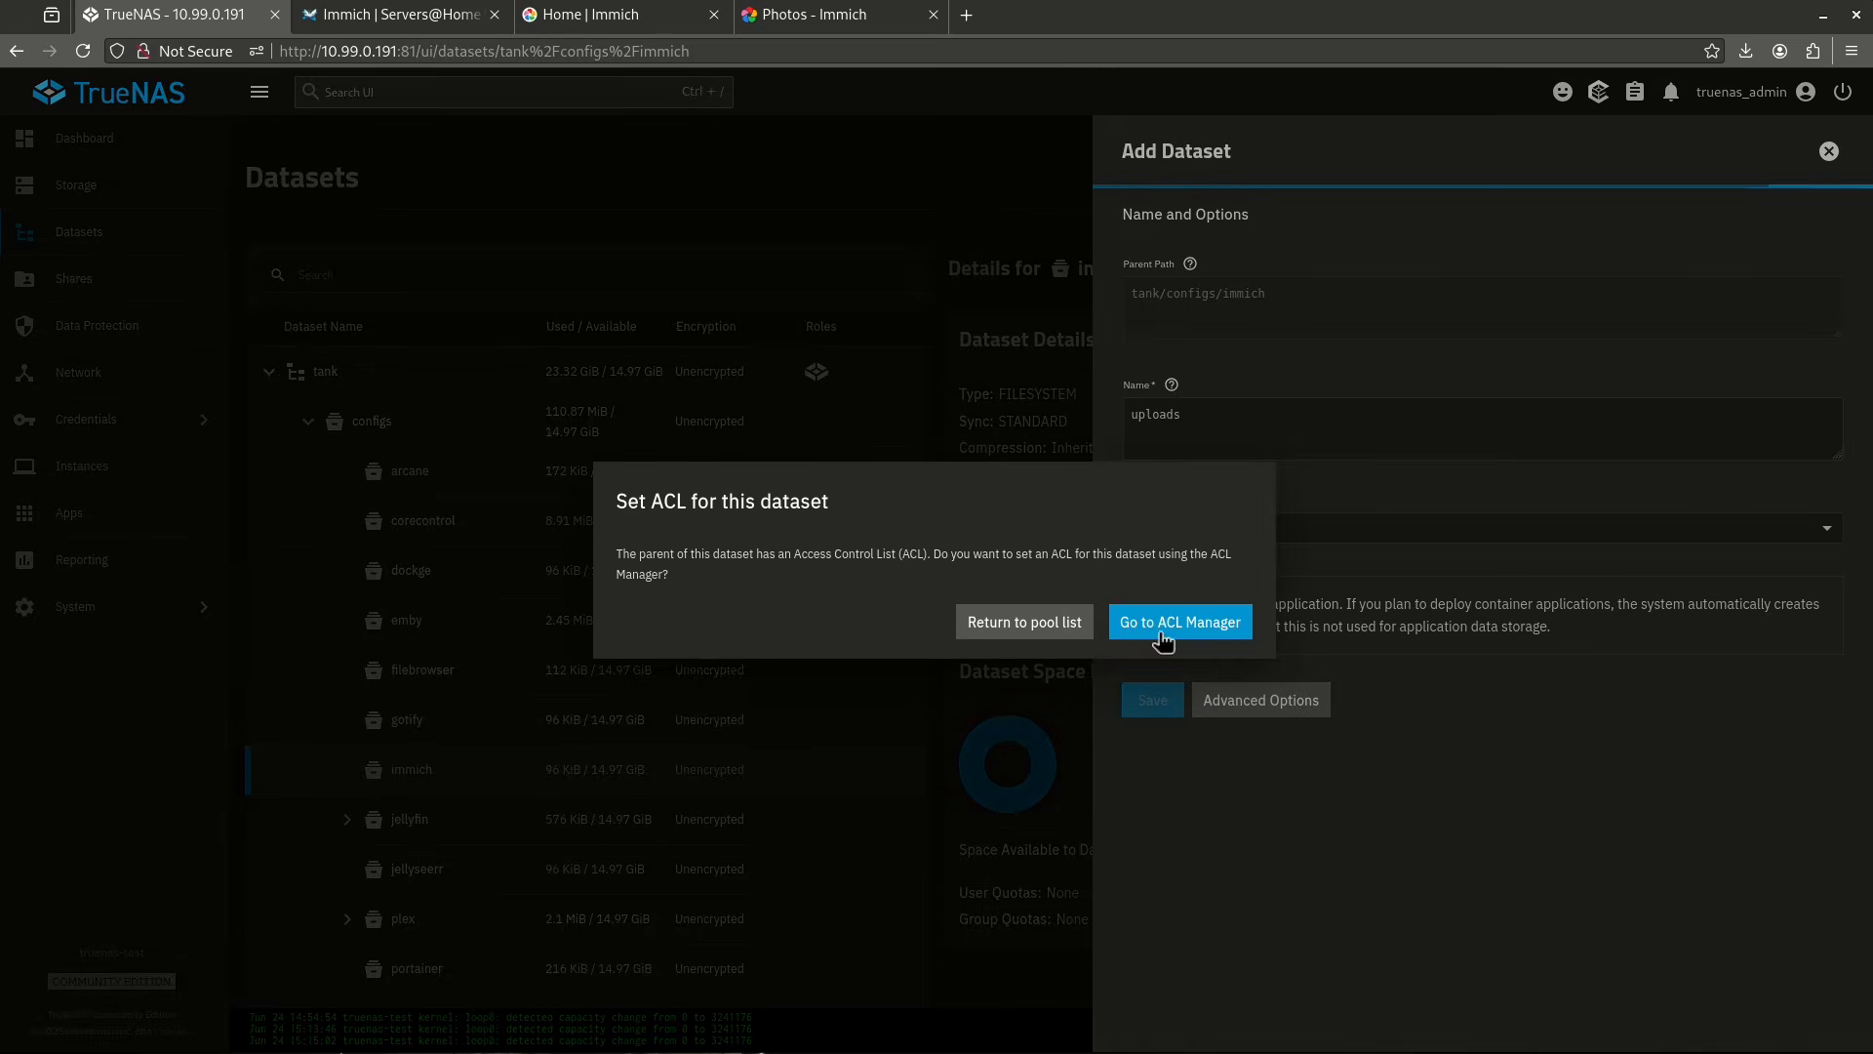
{"action": "left_click", "coordinate": [1069, 633]}
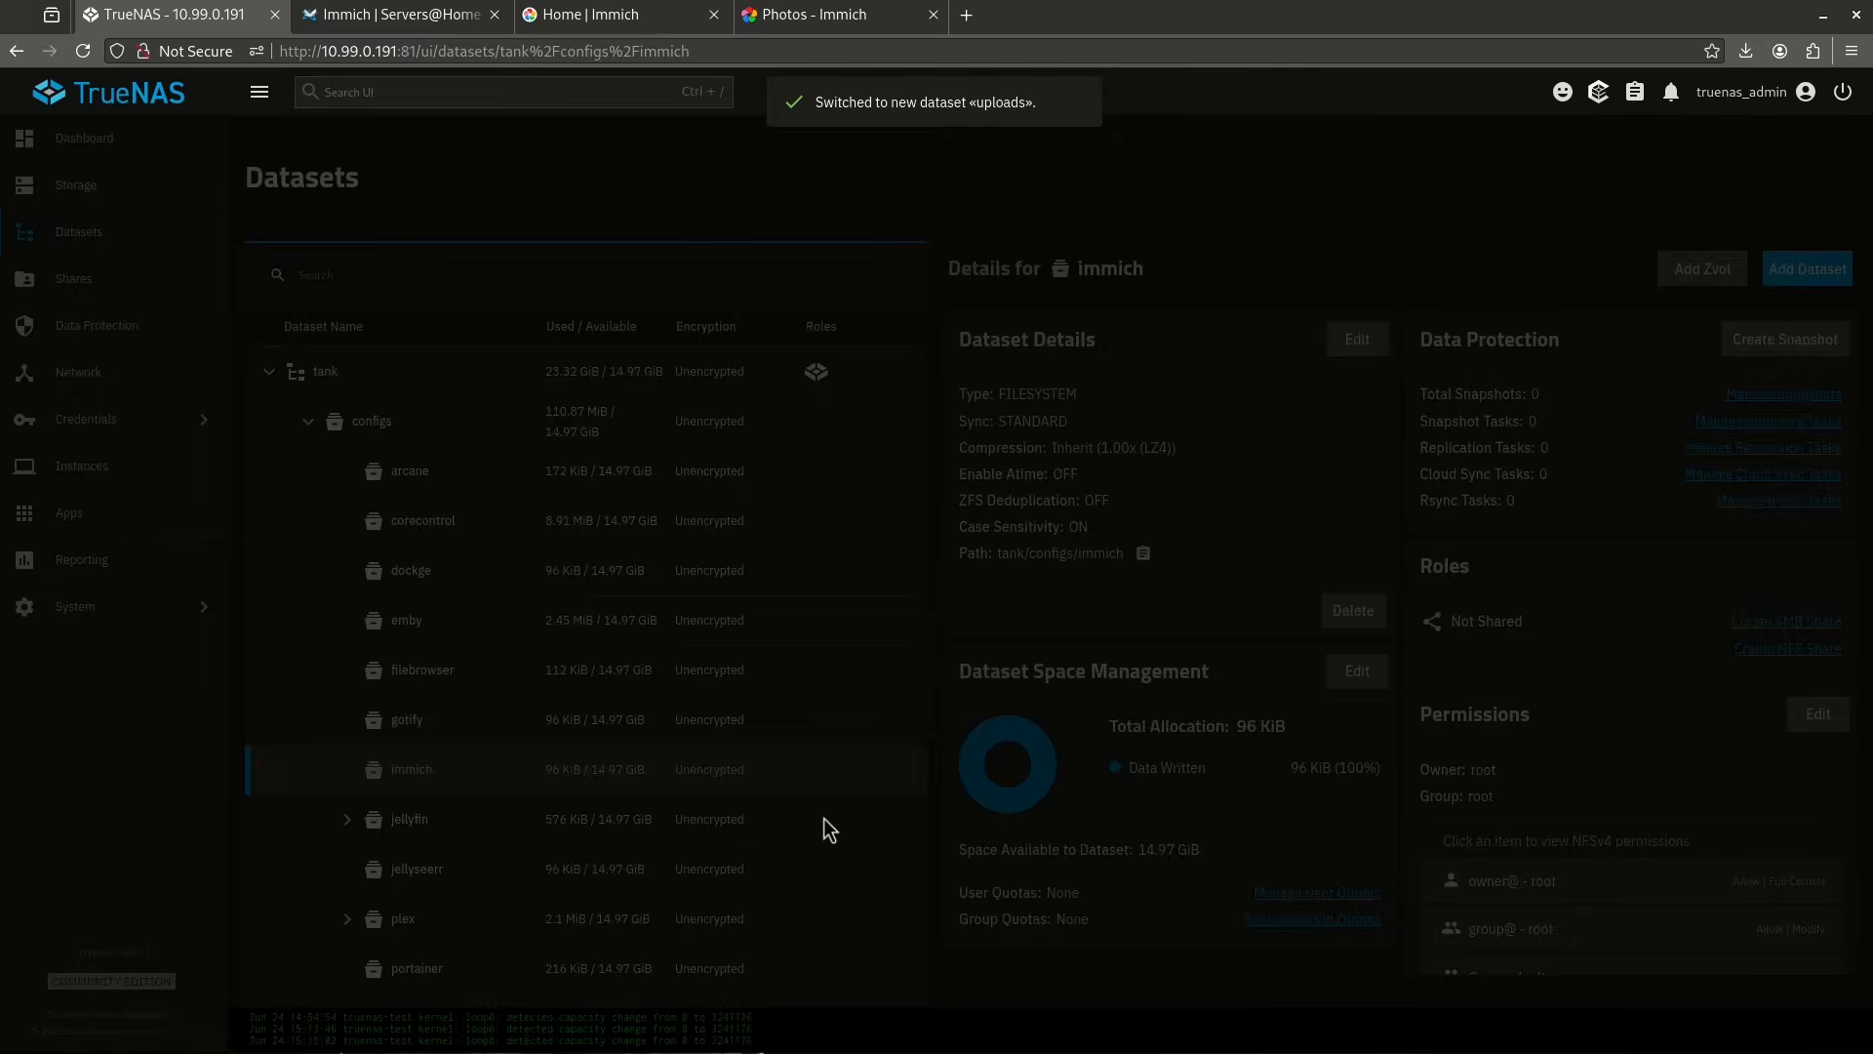
Create a second child dataset named db under tank/configs/immich, keeping the Generic preset.
{"action": "left_click", "coordinate": [463, 780]}
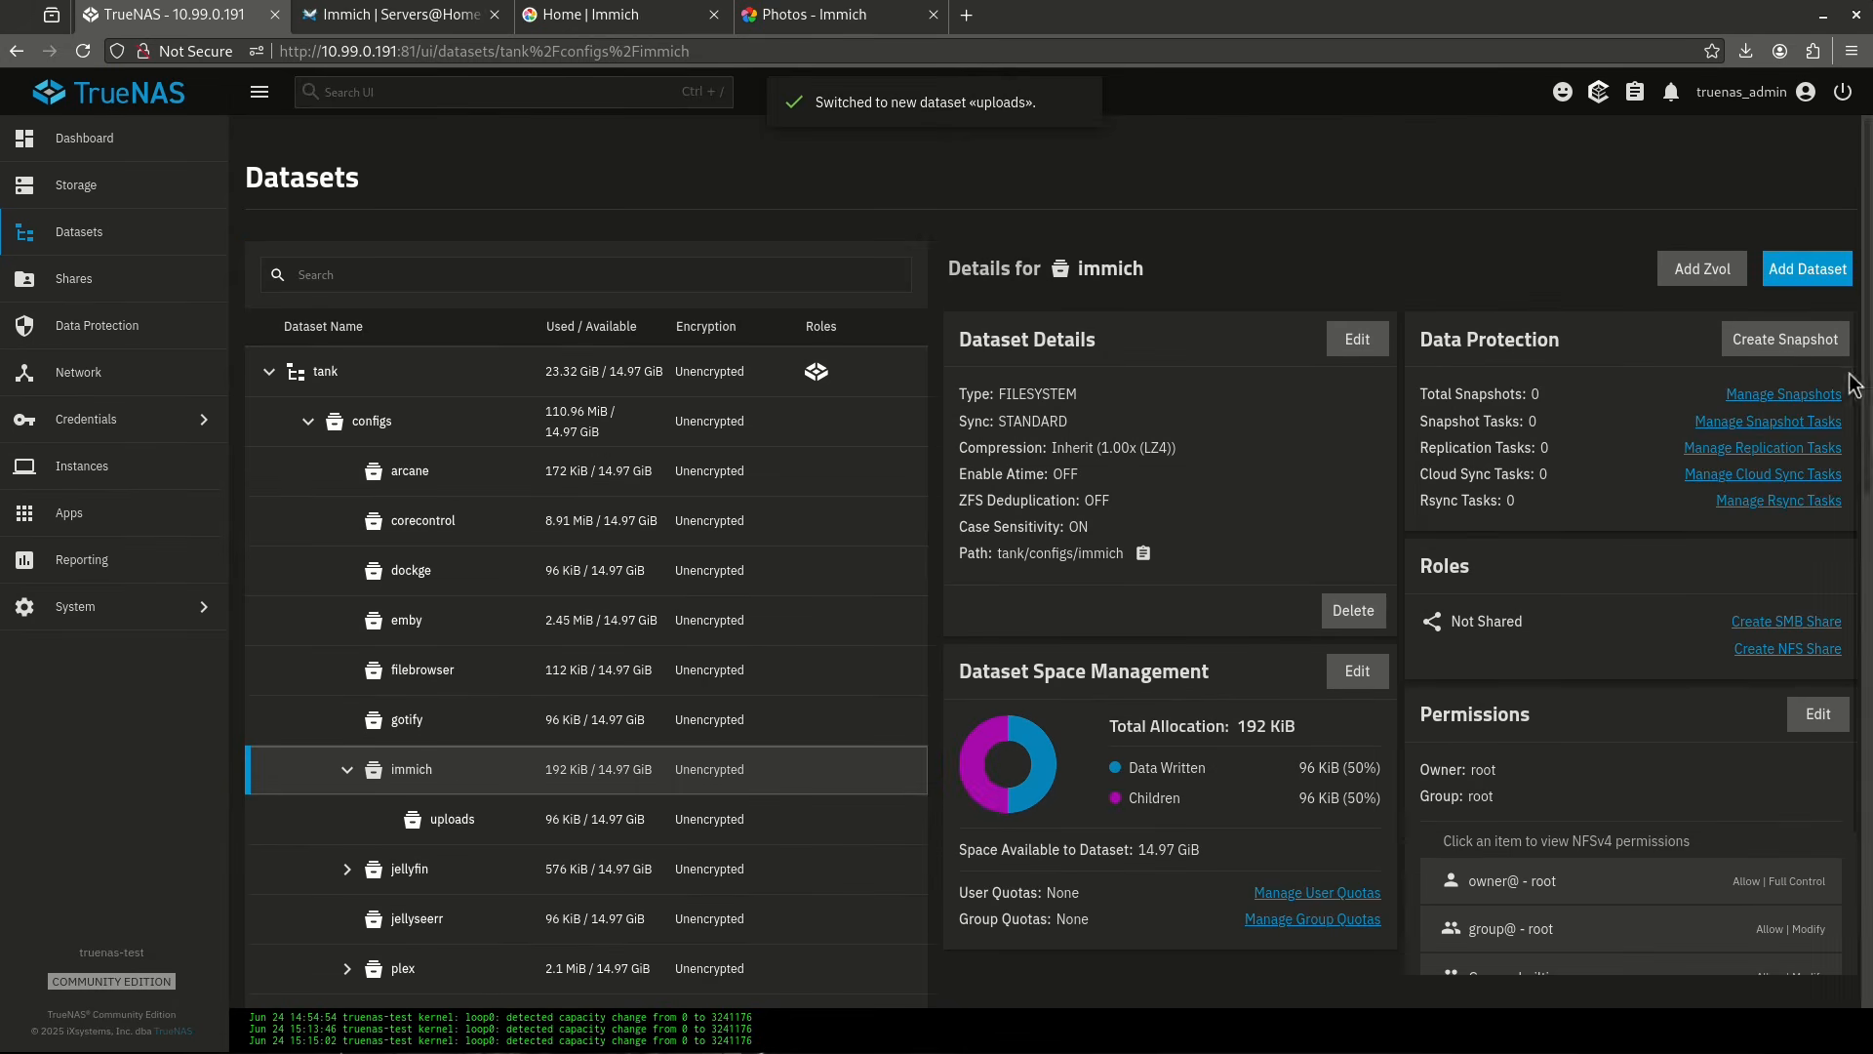
{"action": "left_click", "coordinate": [1807, 268]}
{"action": "left_click", "coordinate": [1553, 415]}
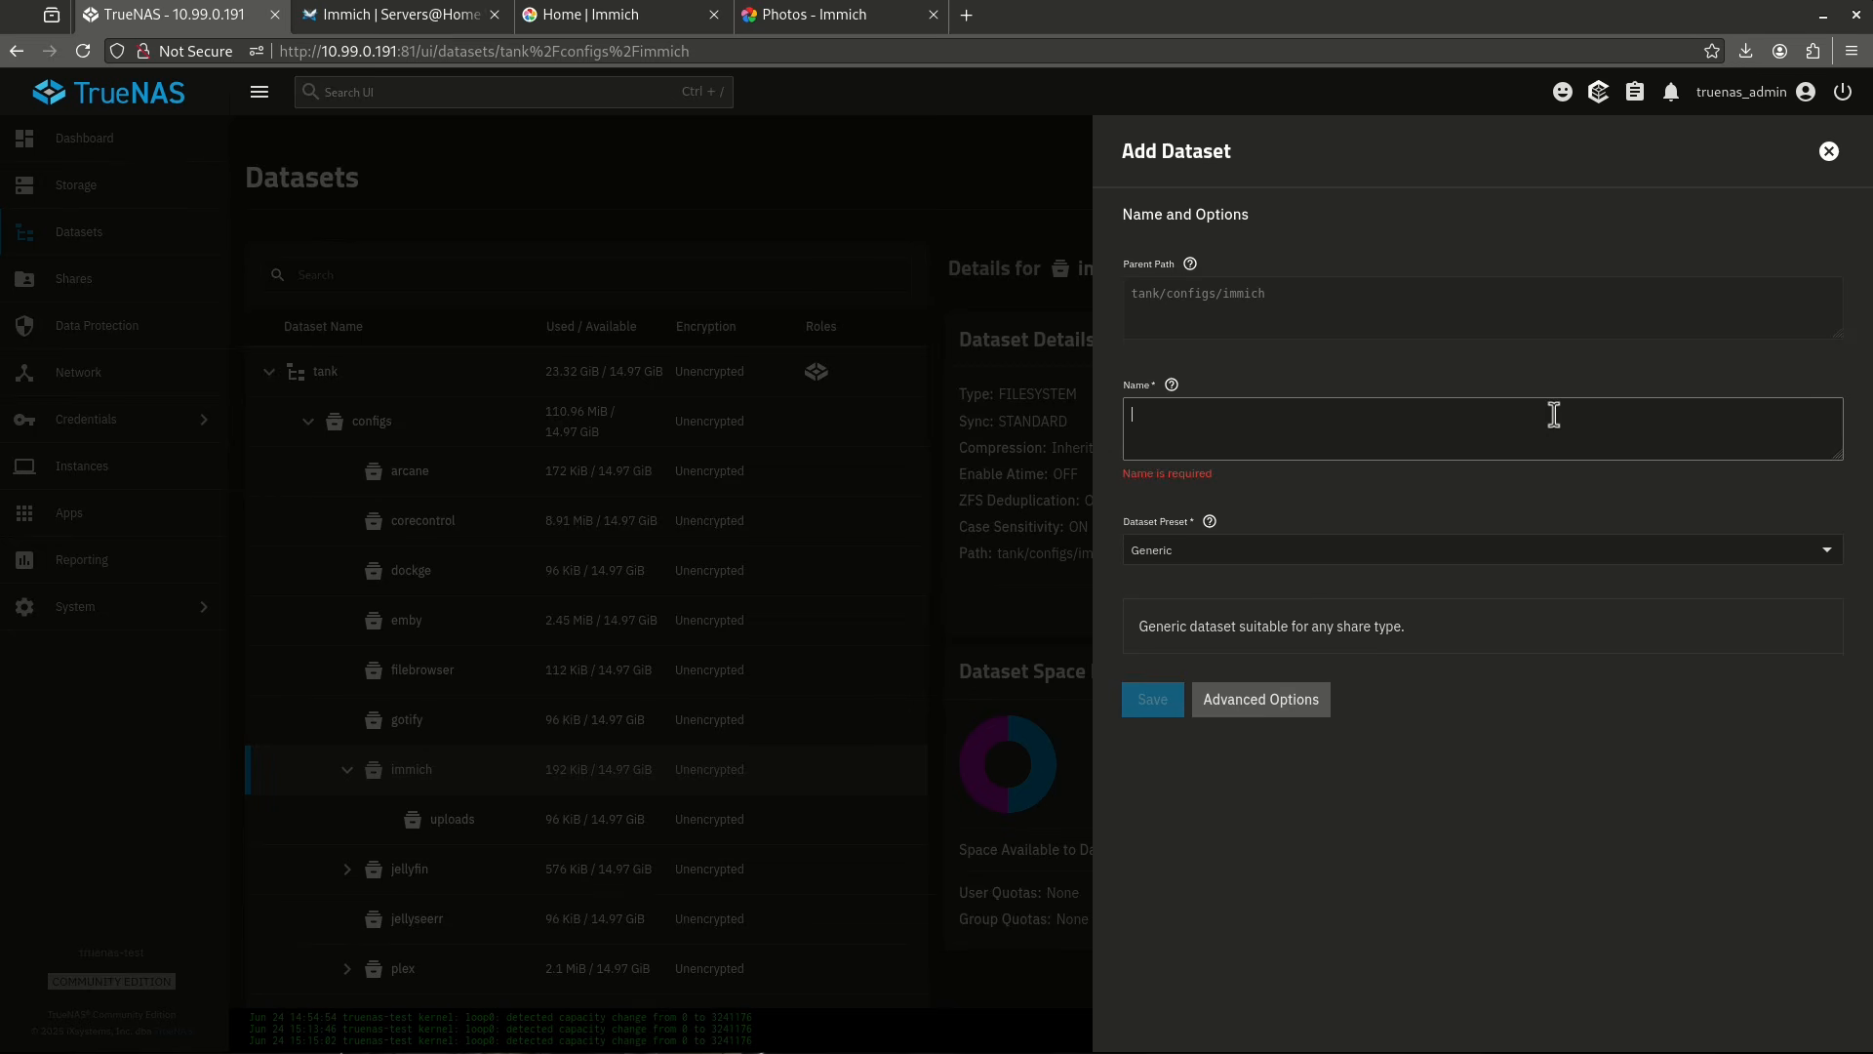
{"action": "type", "text": "db"}
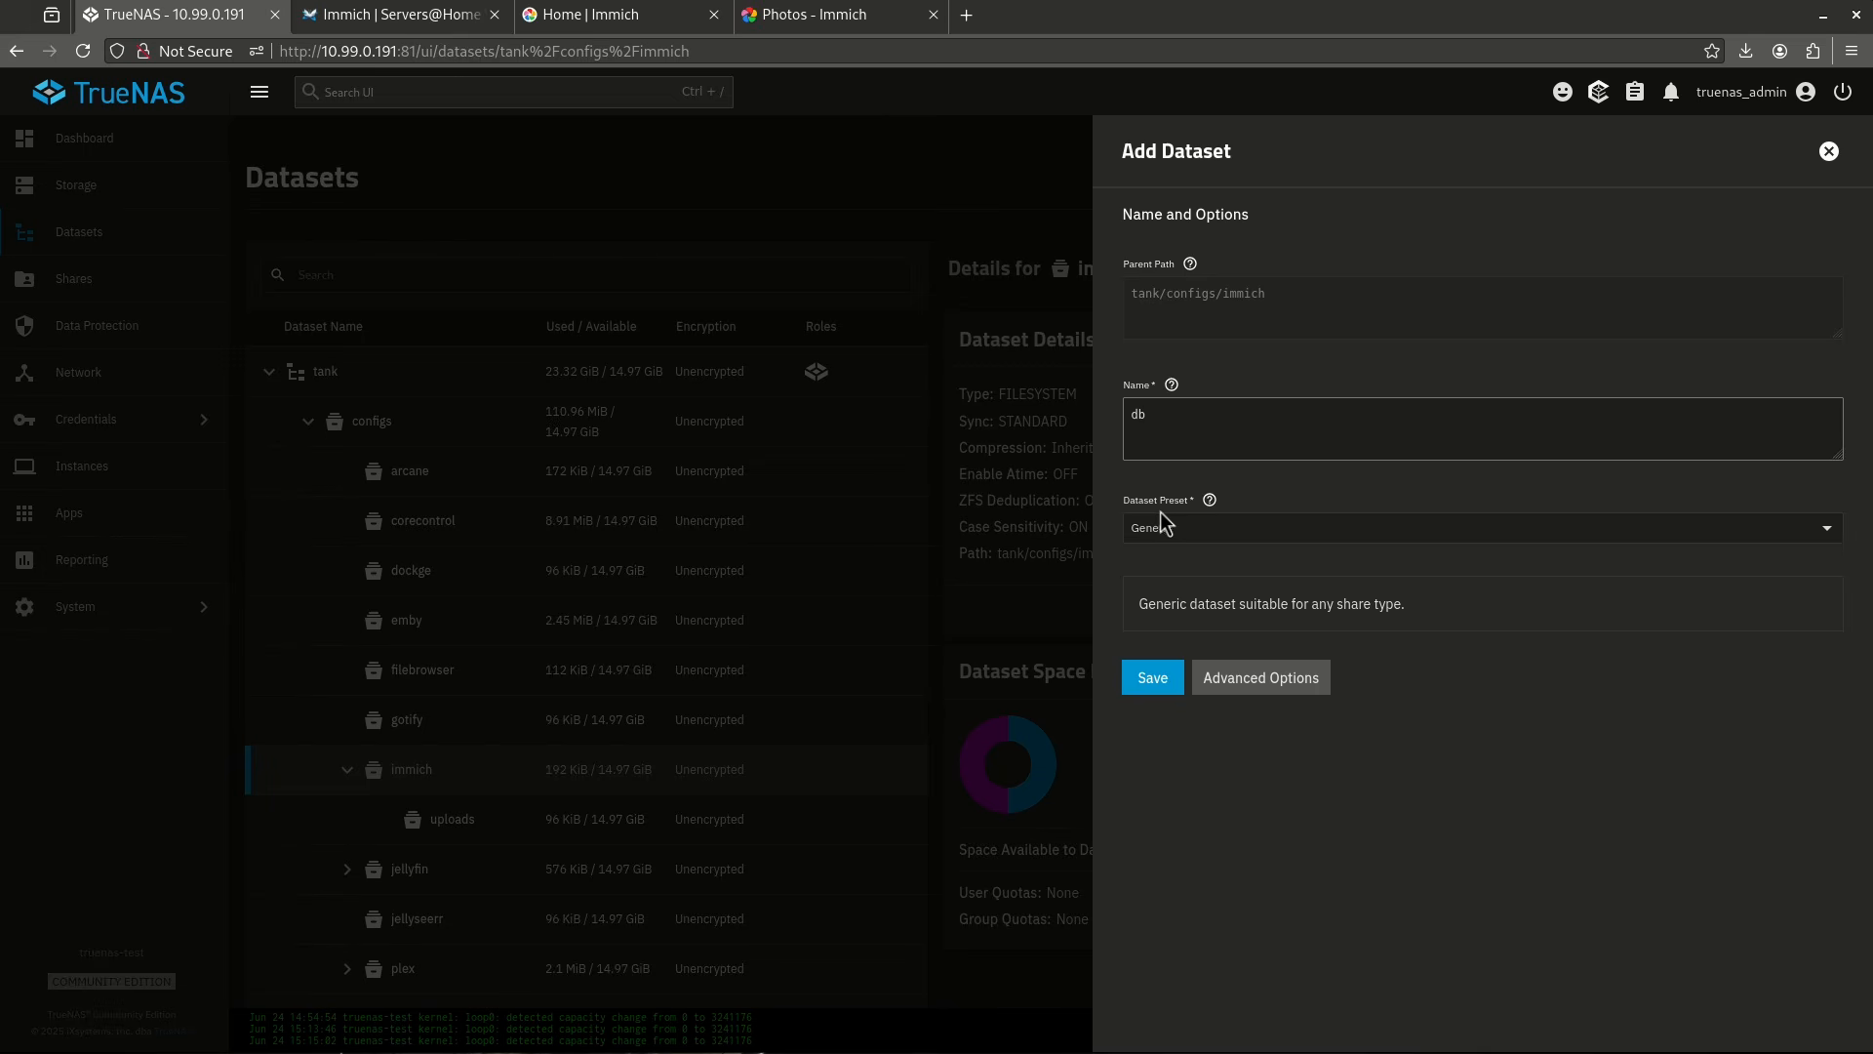
{"action": "left_click", "coordinate": [1166, 683]}
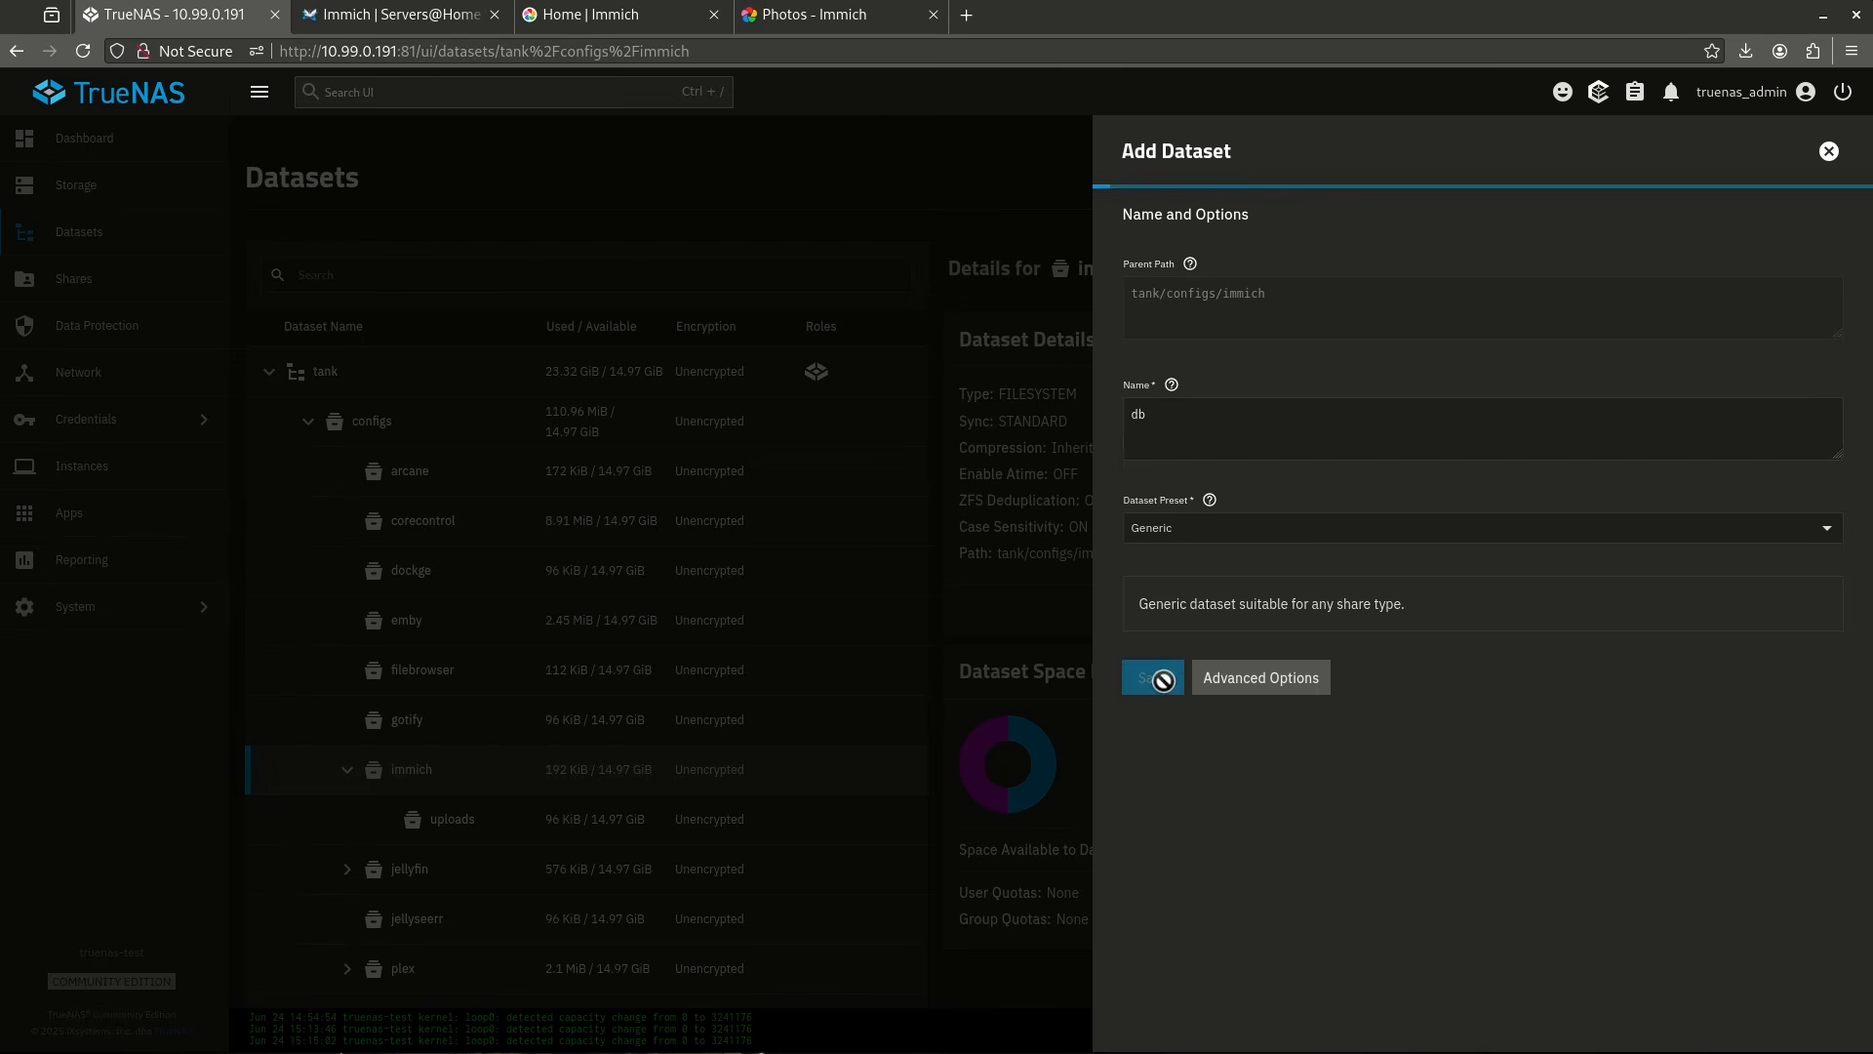
{"action": "left_click", "coordinate": [1041, 644]}
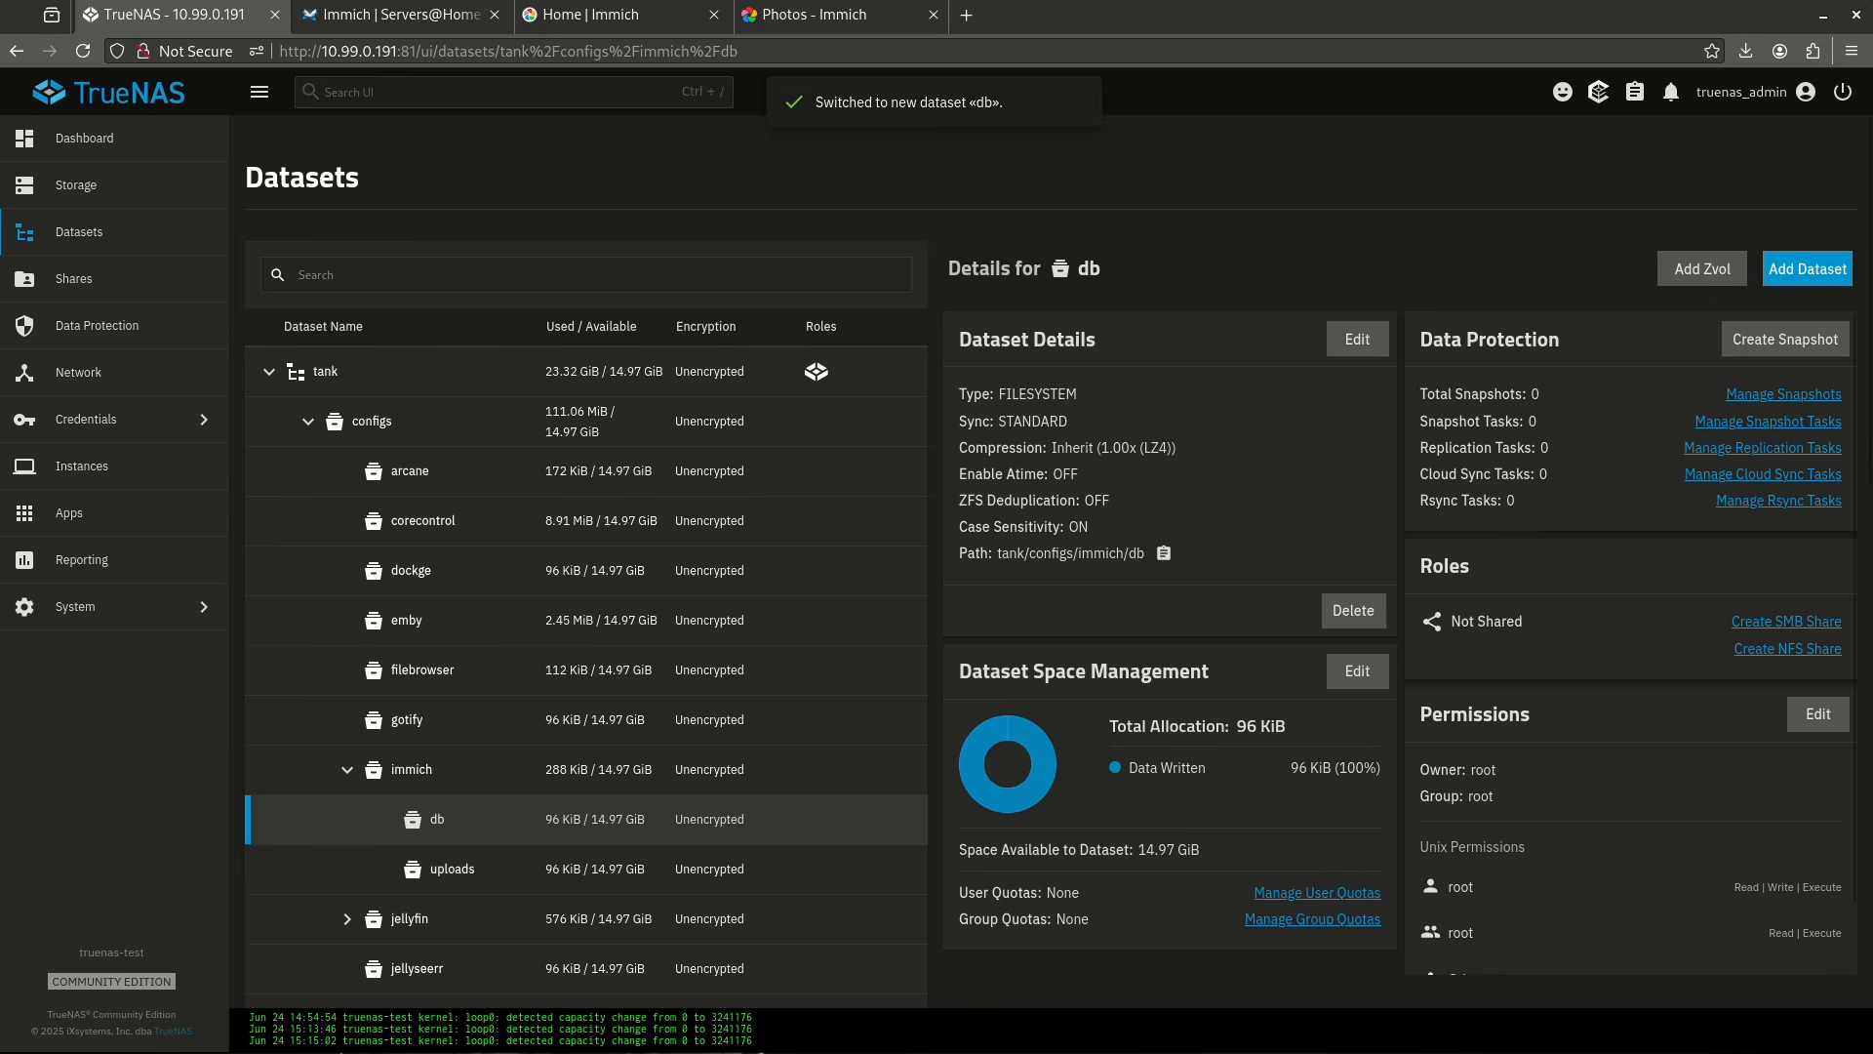
Search the app catalog for immich and start installing another instance of it with the application name immich2.
{"action": "left_click", "coordinate": [78, 513]}
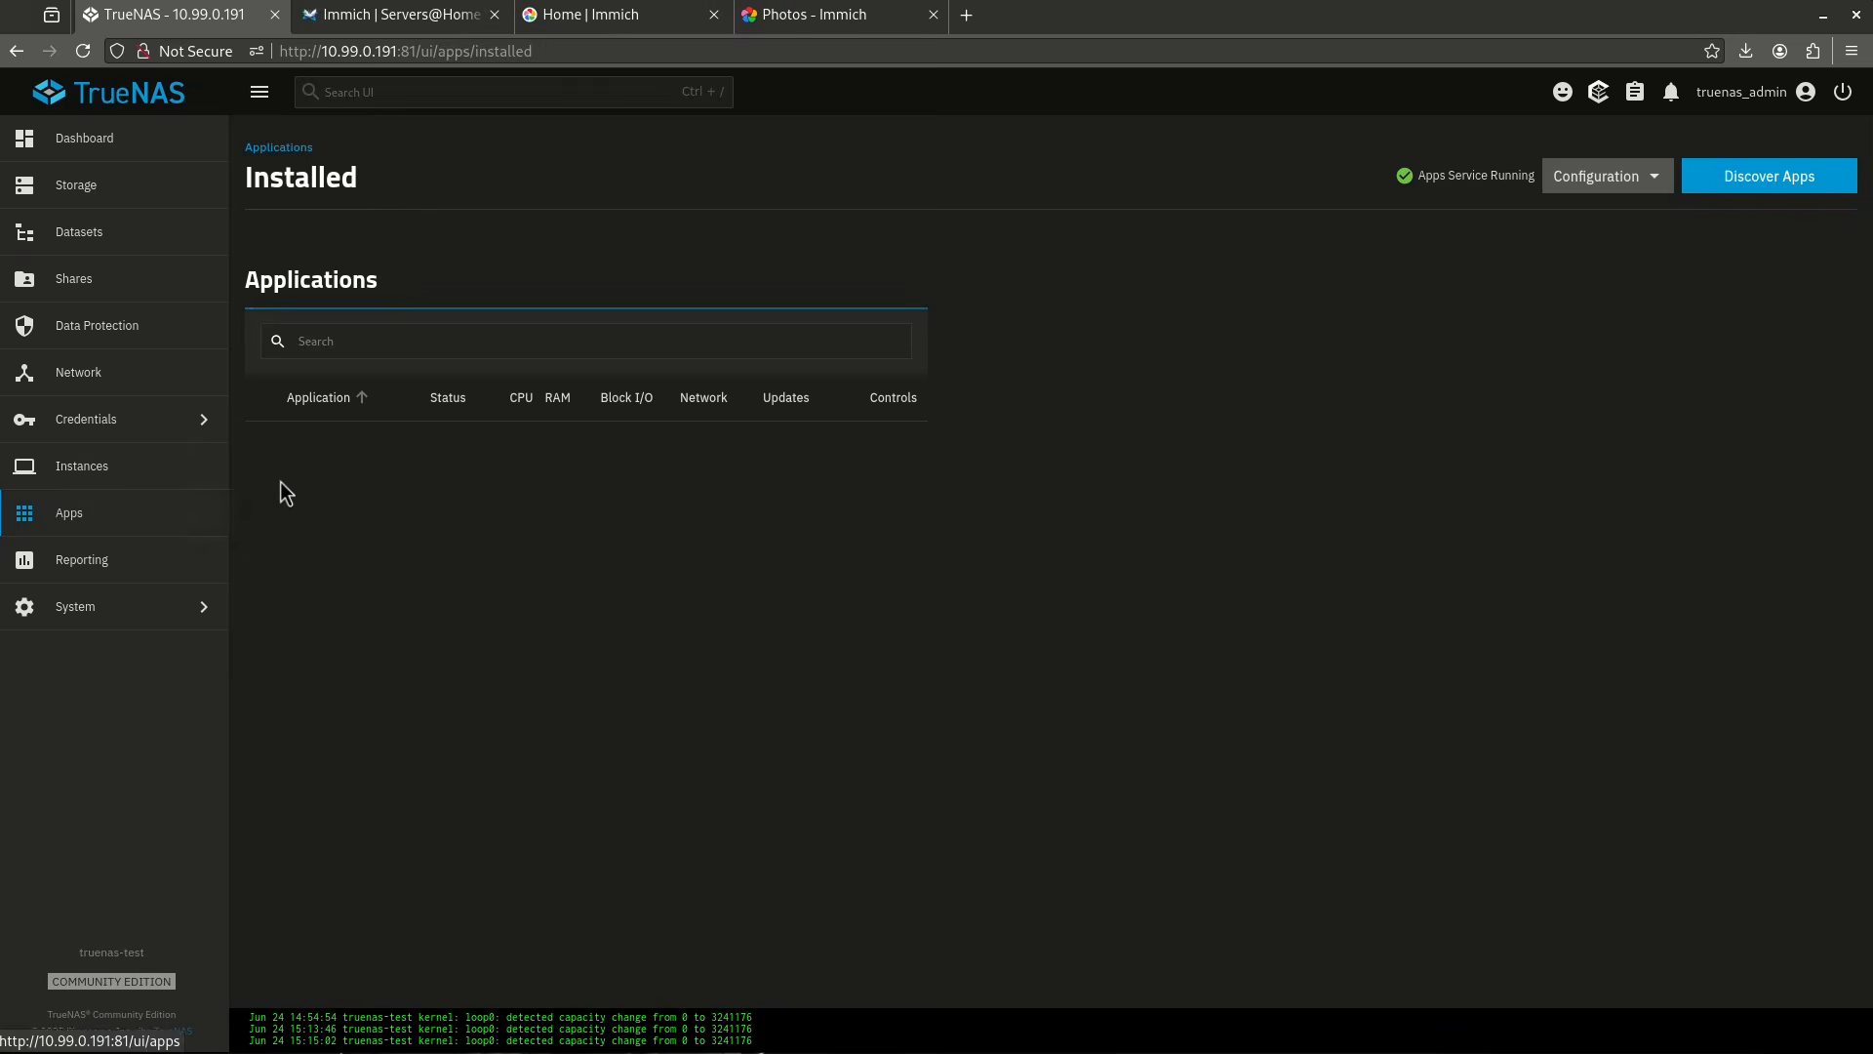
{"action": "left_click", "coordinate": [1777, 172]}
{"action": "left_click", "coordinate": [334, 279]}
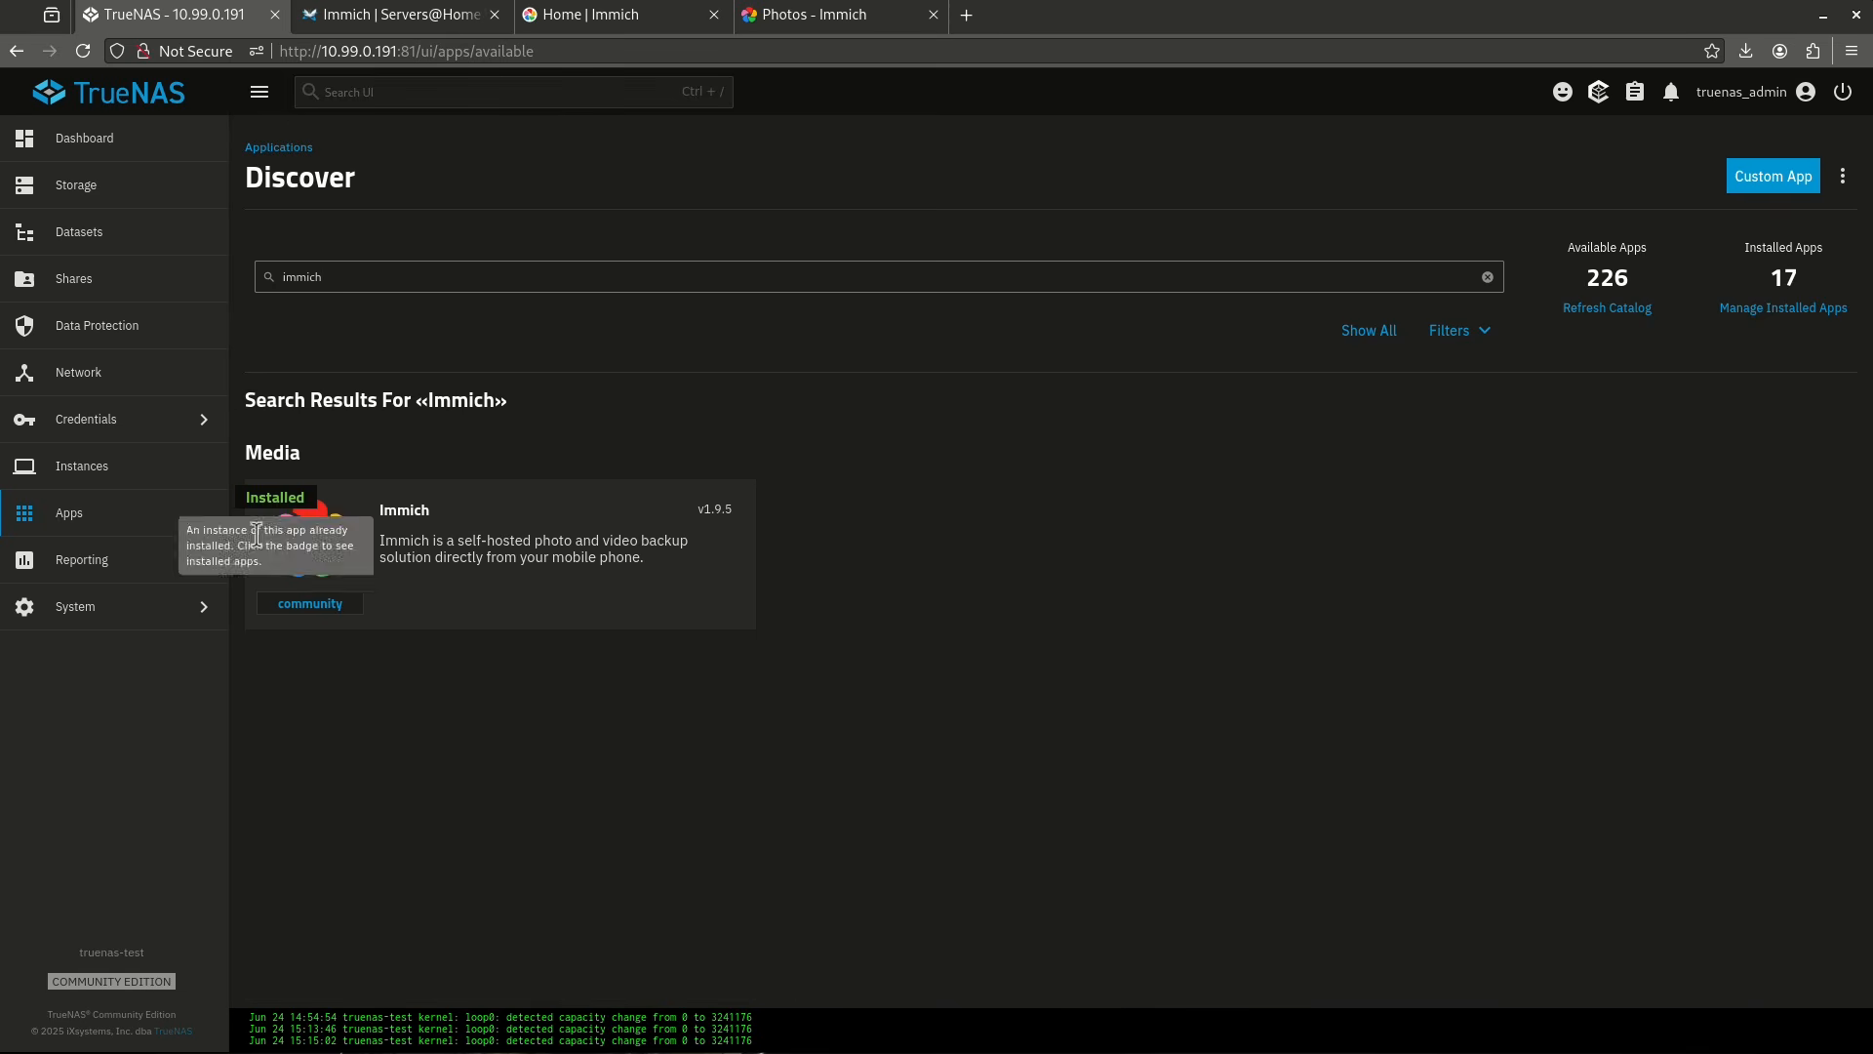
{"action": "left_click", "coordinate": [473, 519]}
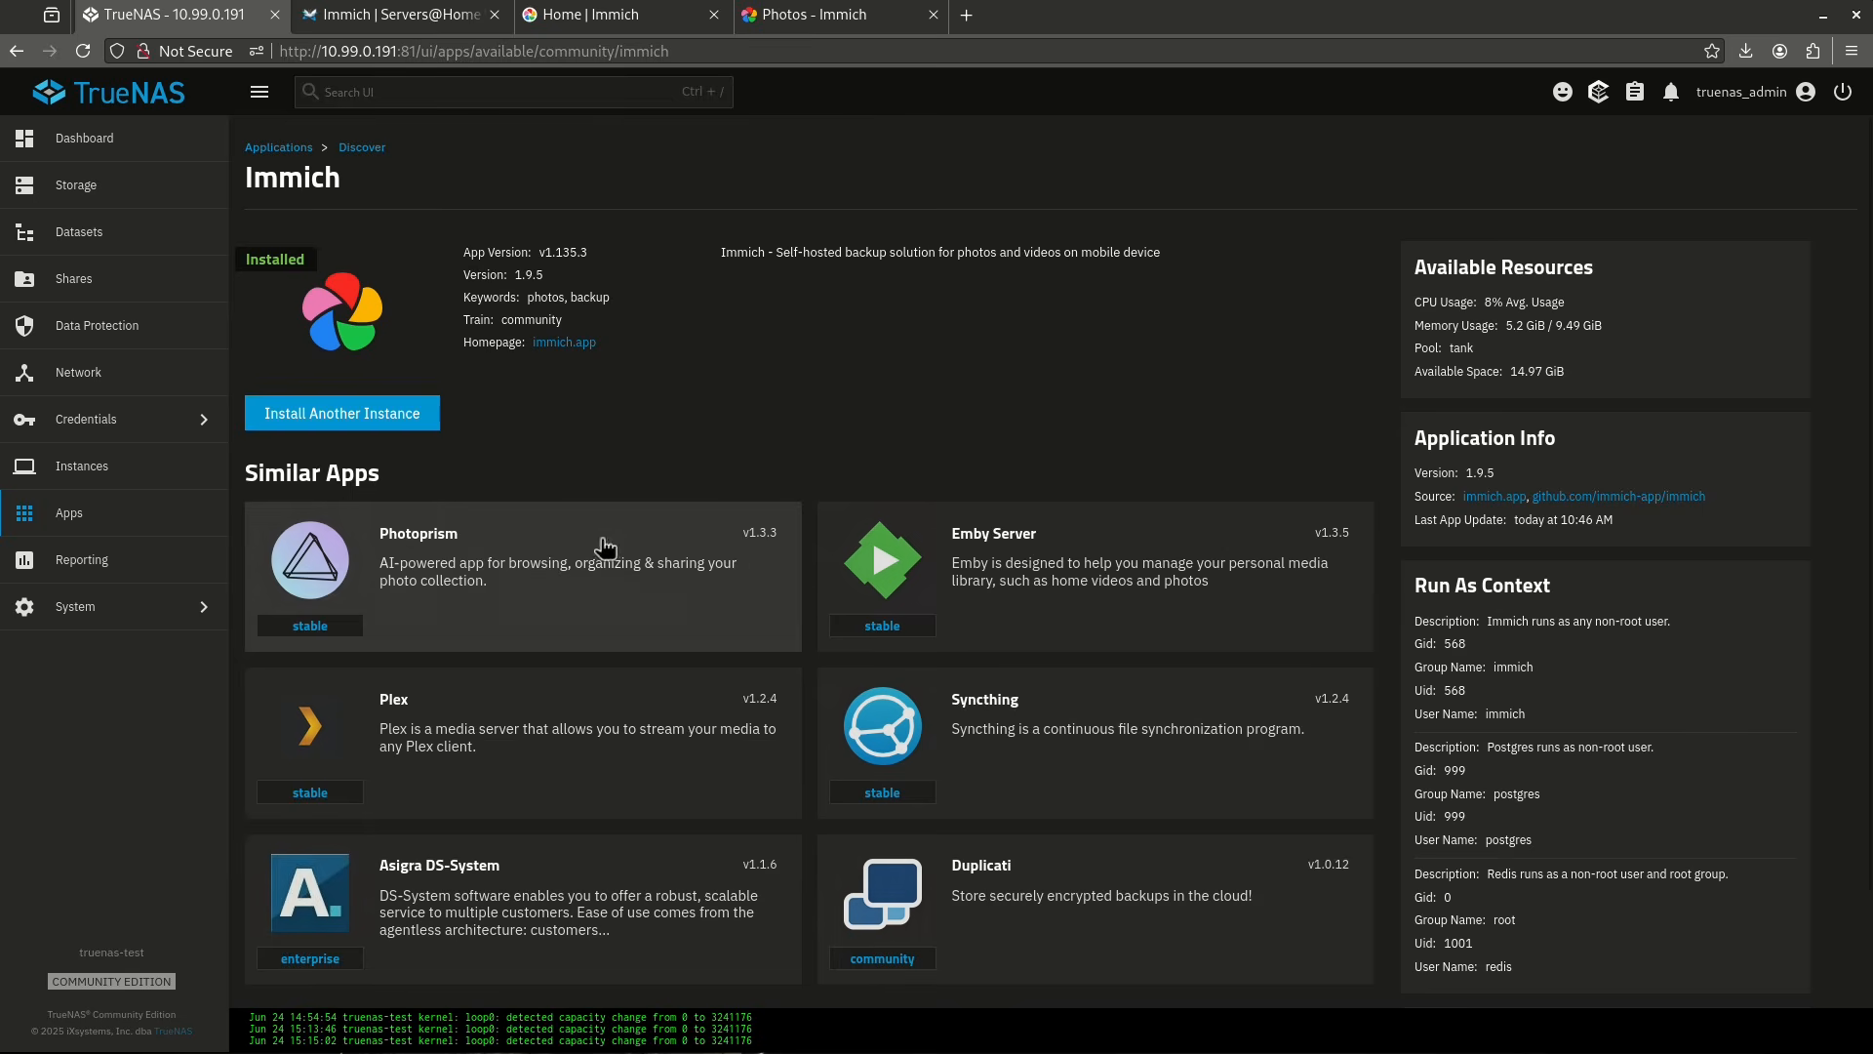
{"action": "left_click", "coordinate": [409, 430]}
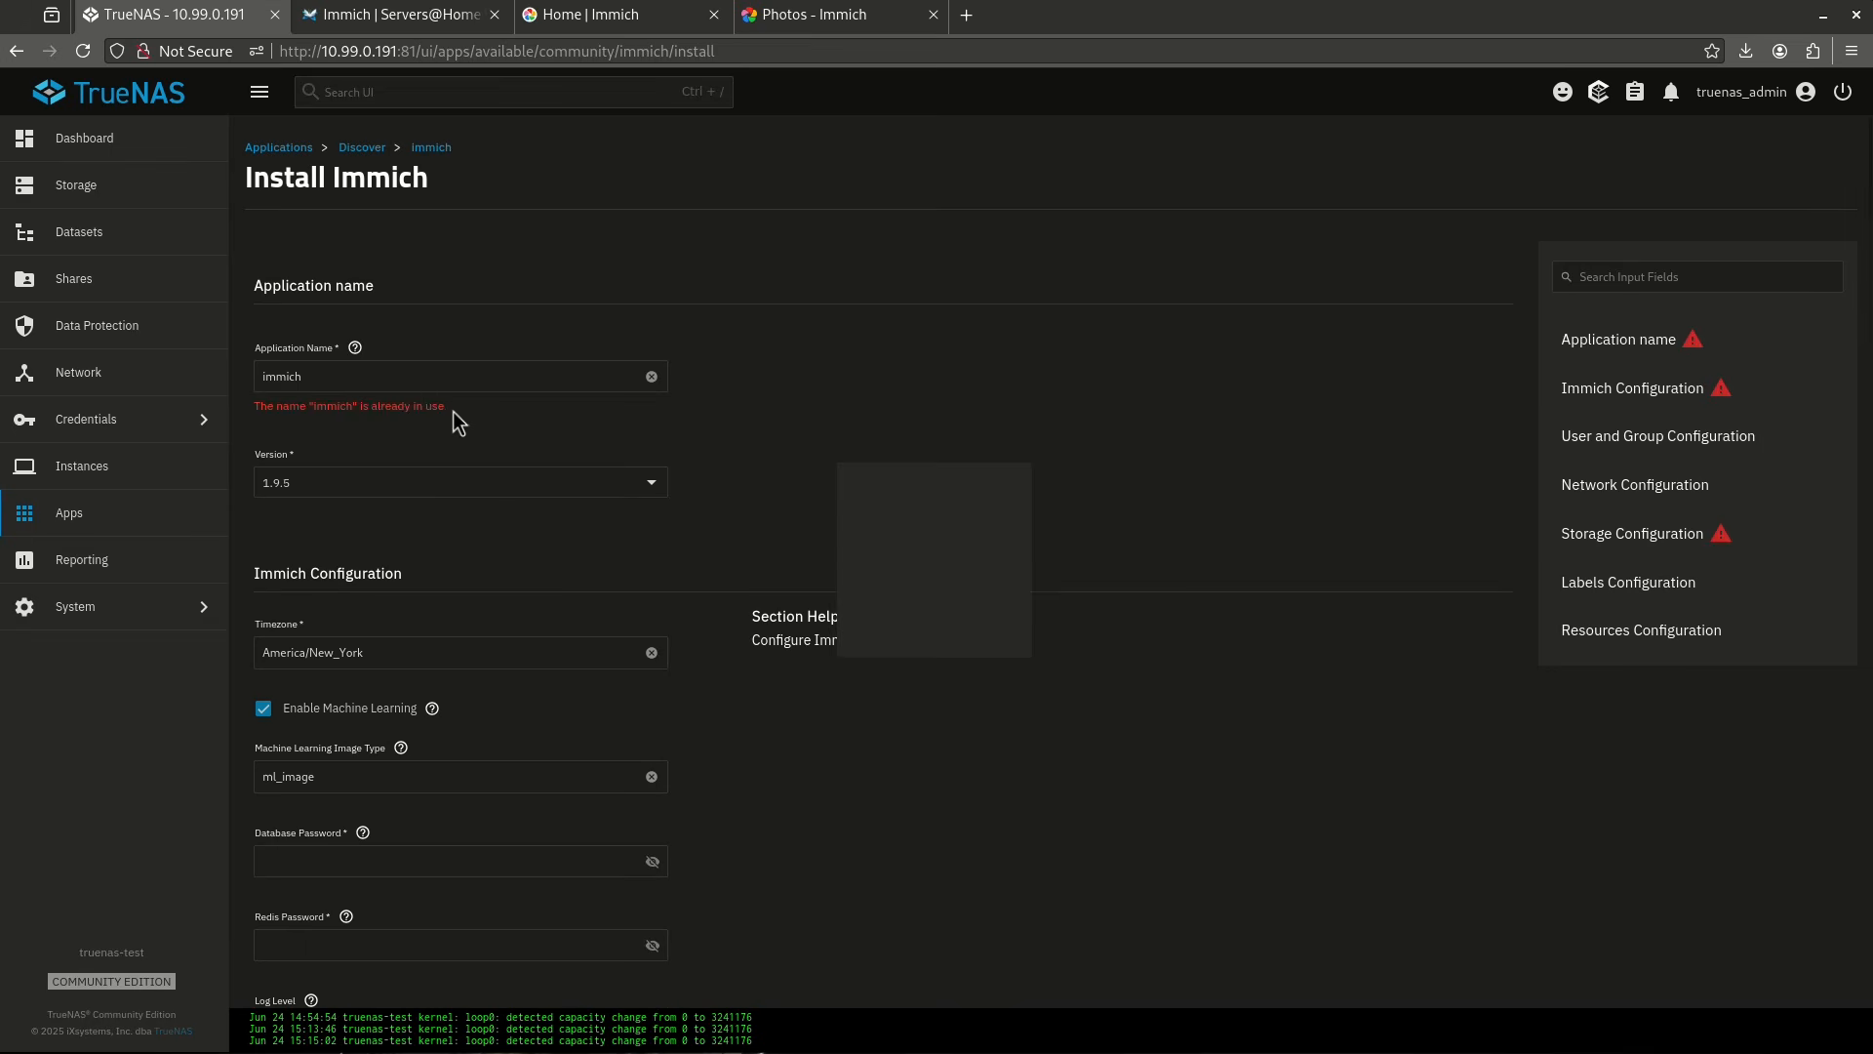
{"action": "left_click", "coordinate": [379, 382]}
{"action": "type", "text": "2"}
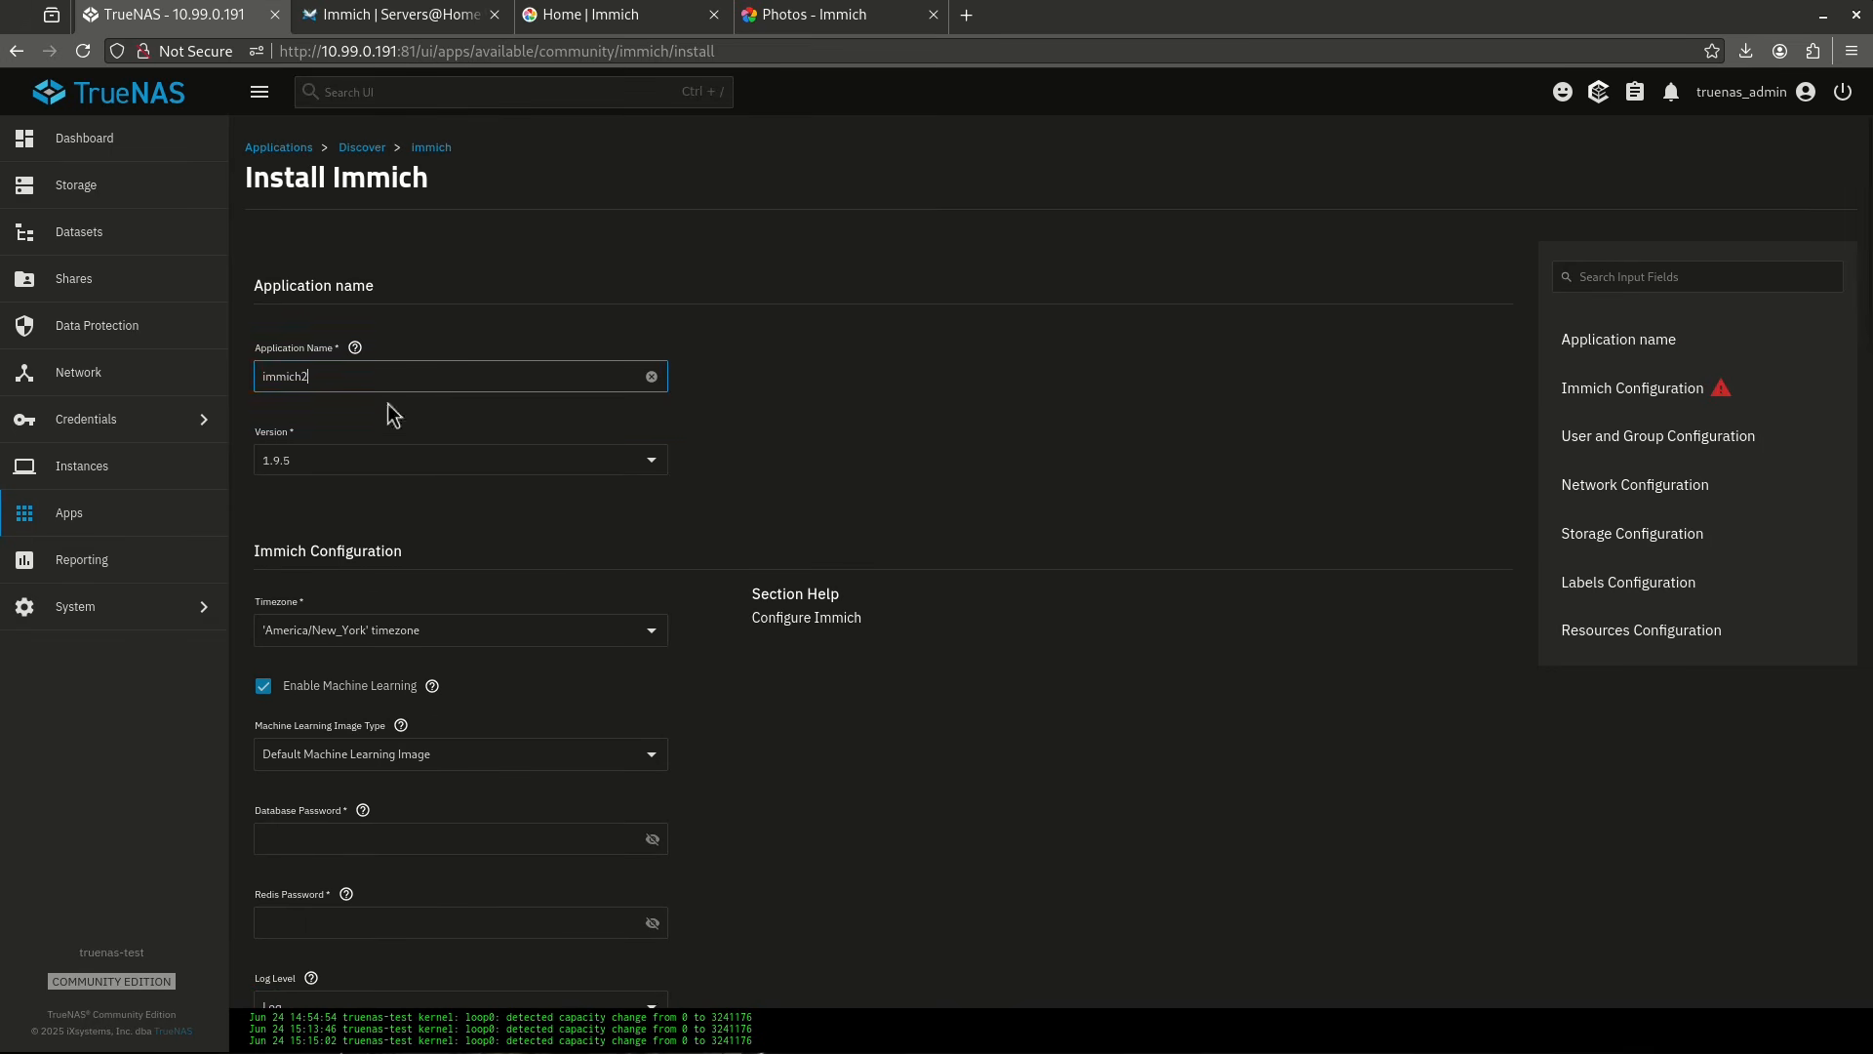
Try the Cuda Machine Learning Image as the machine learning image type and switch back to the Default Machine Learning Image.
{"action": "scroll", "coordinate": [932, 650], "scroll_direction": "down", "scroll_amount": 7}
{"action": "scroll", "coordinate": [605, 546], "scroll_direction": "up", "scroll_amount": 2}
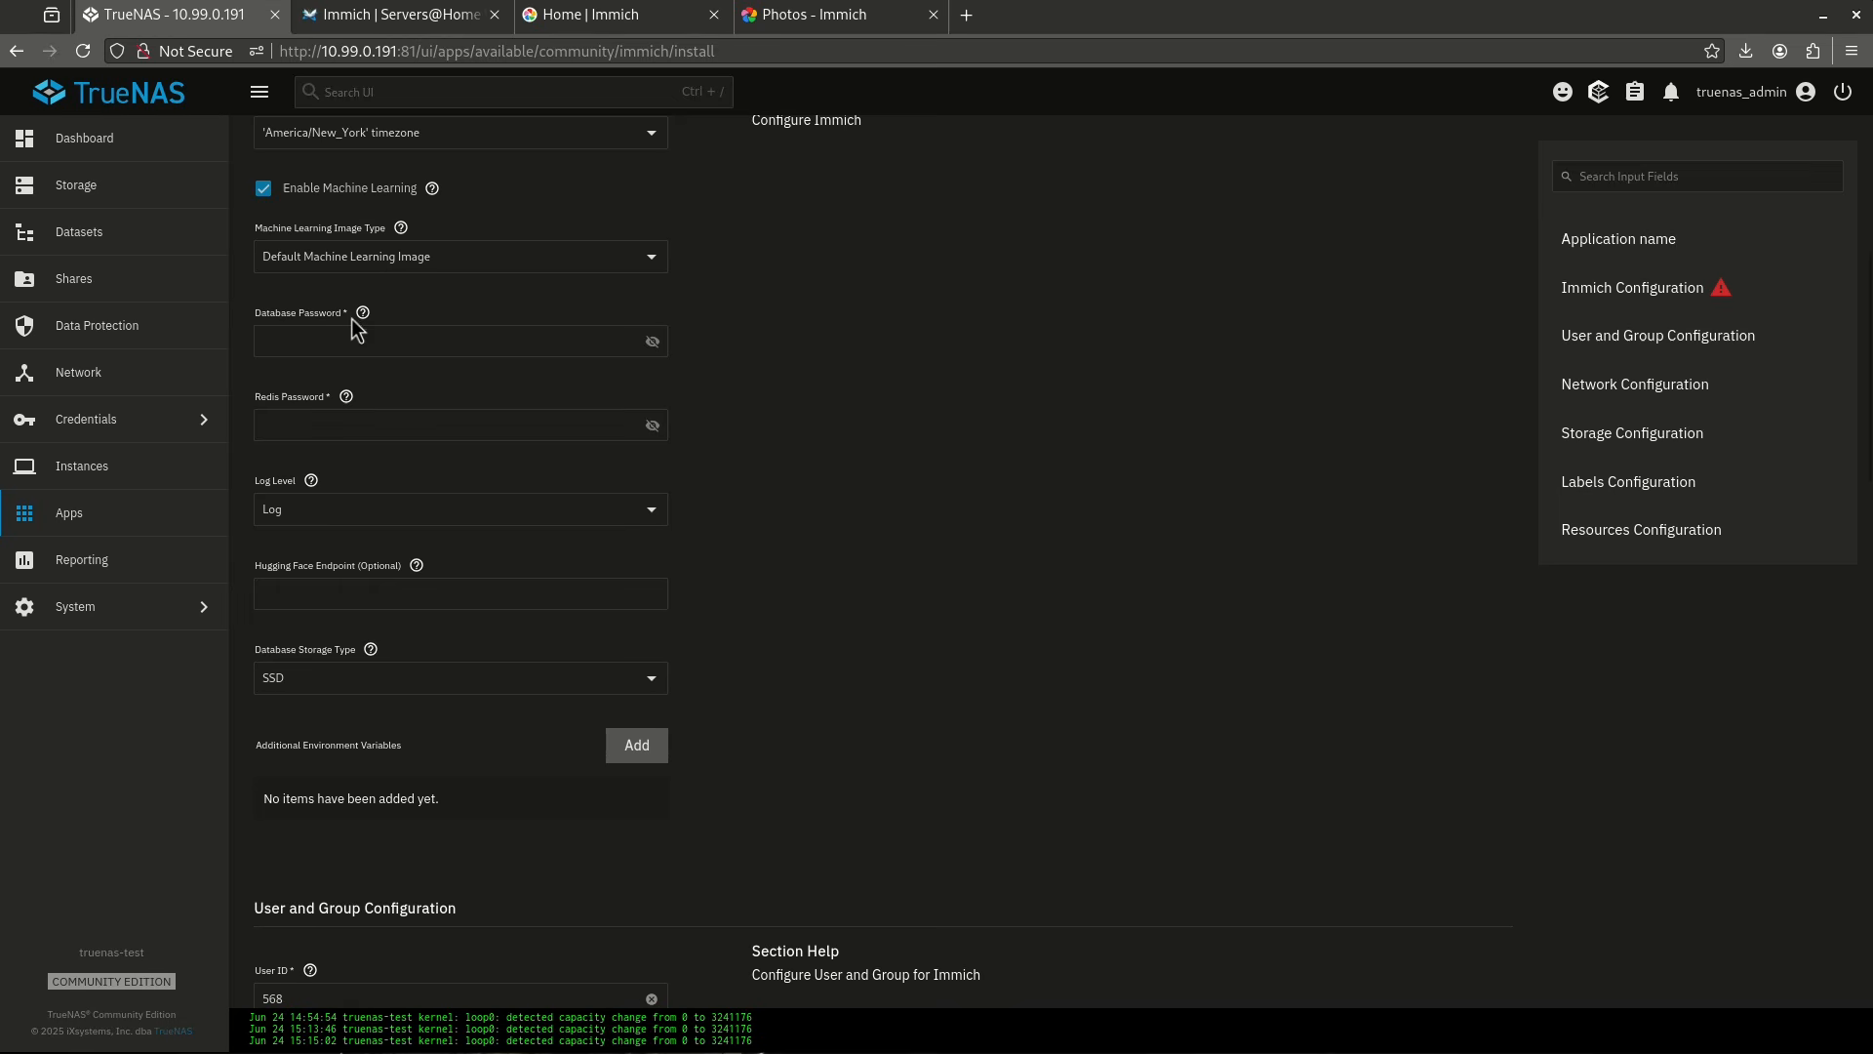
{"action": "scroll", "coordinate": [814, 459], "scroll_direction": "up", "scroll_amount": 2}
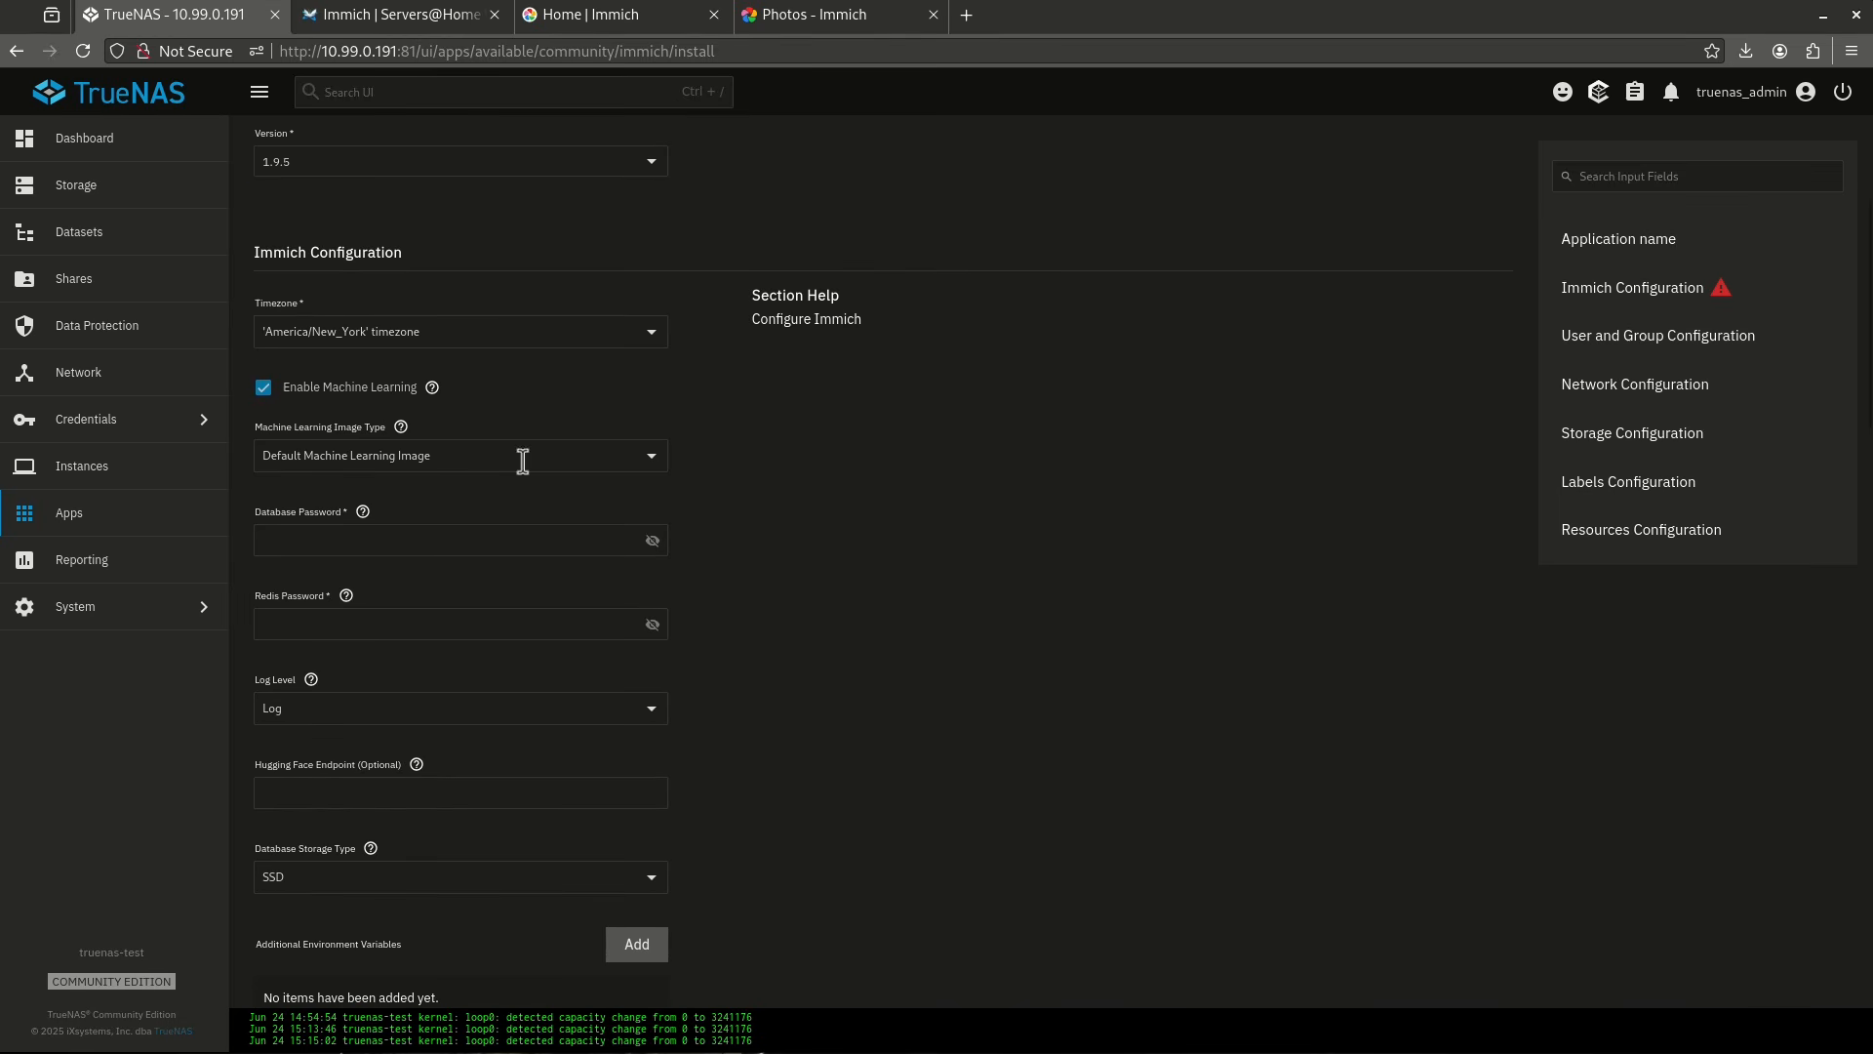
{"action": "left_click", "coordinate": [438, 451]}
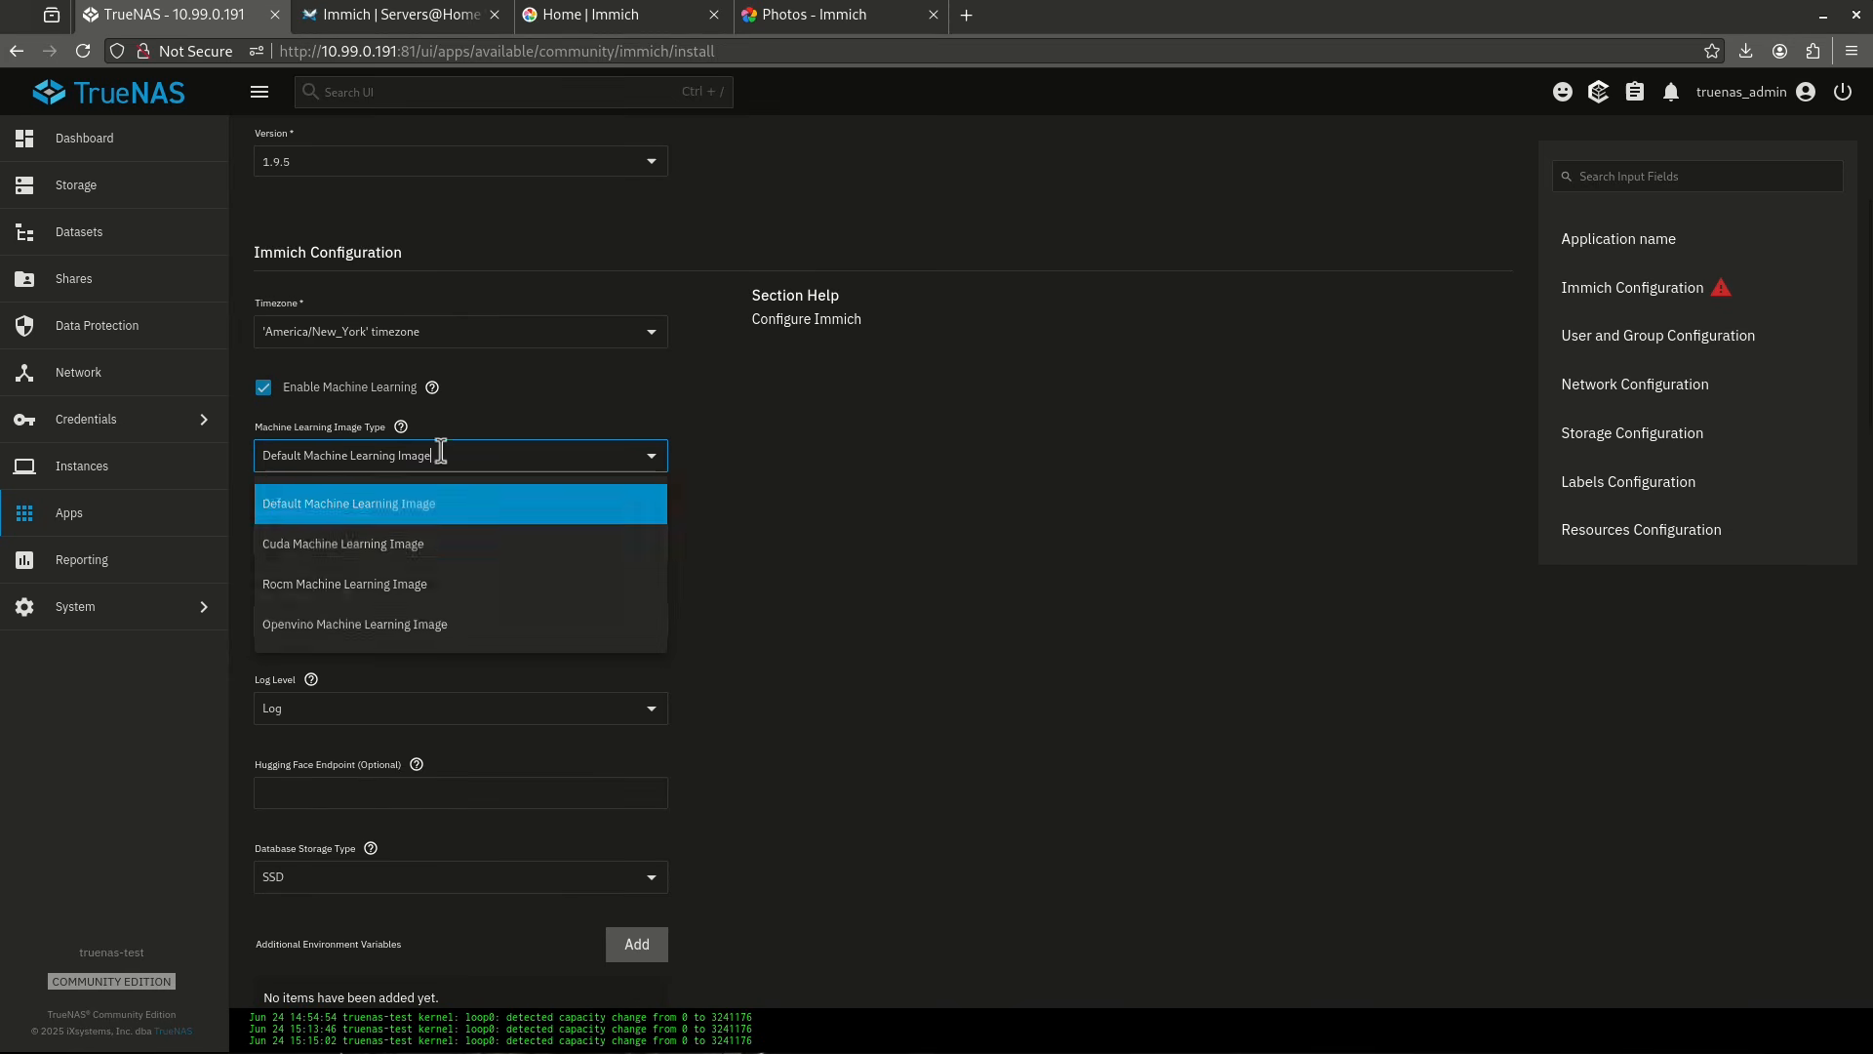
{"action": "left_click", "coordinate": [448, 548]}
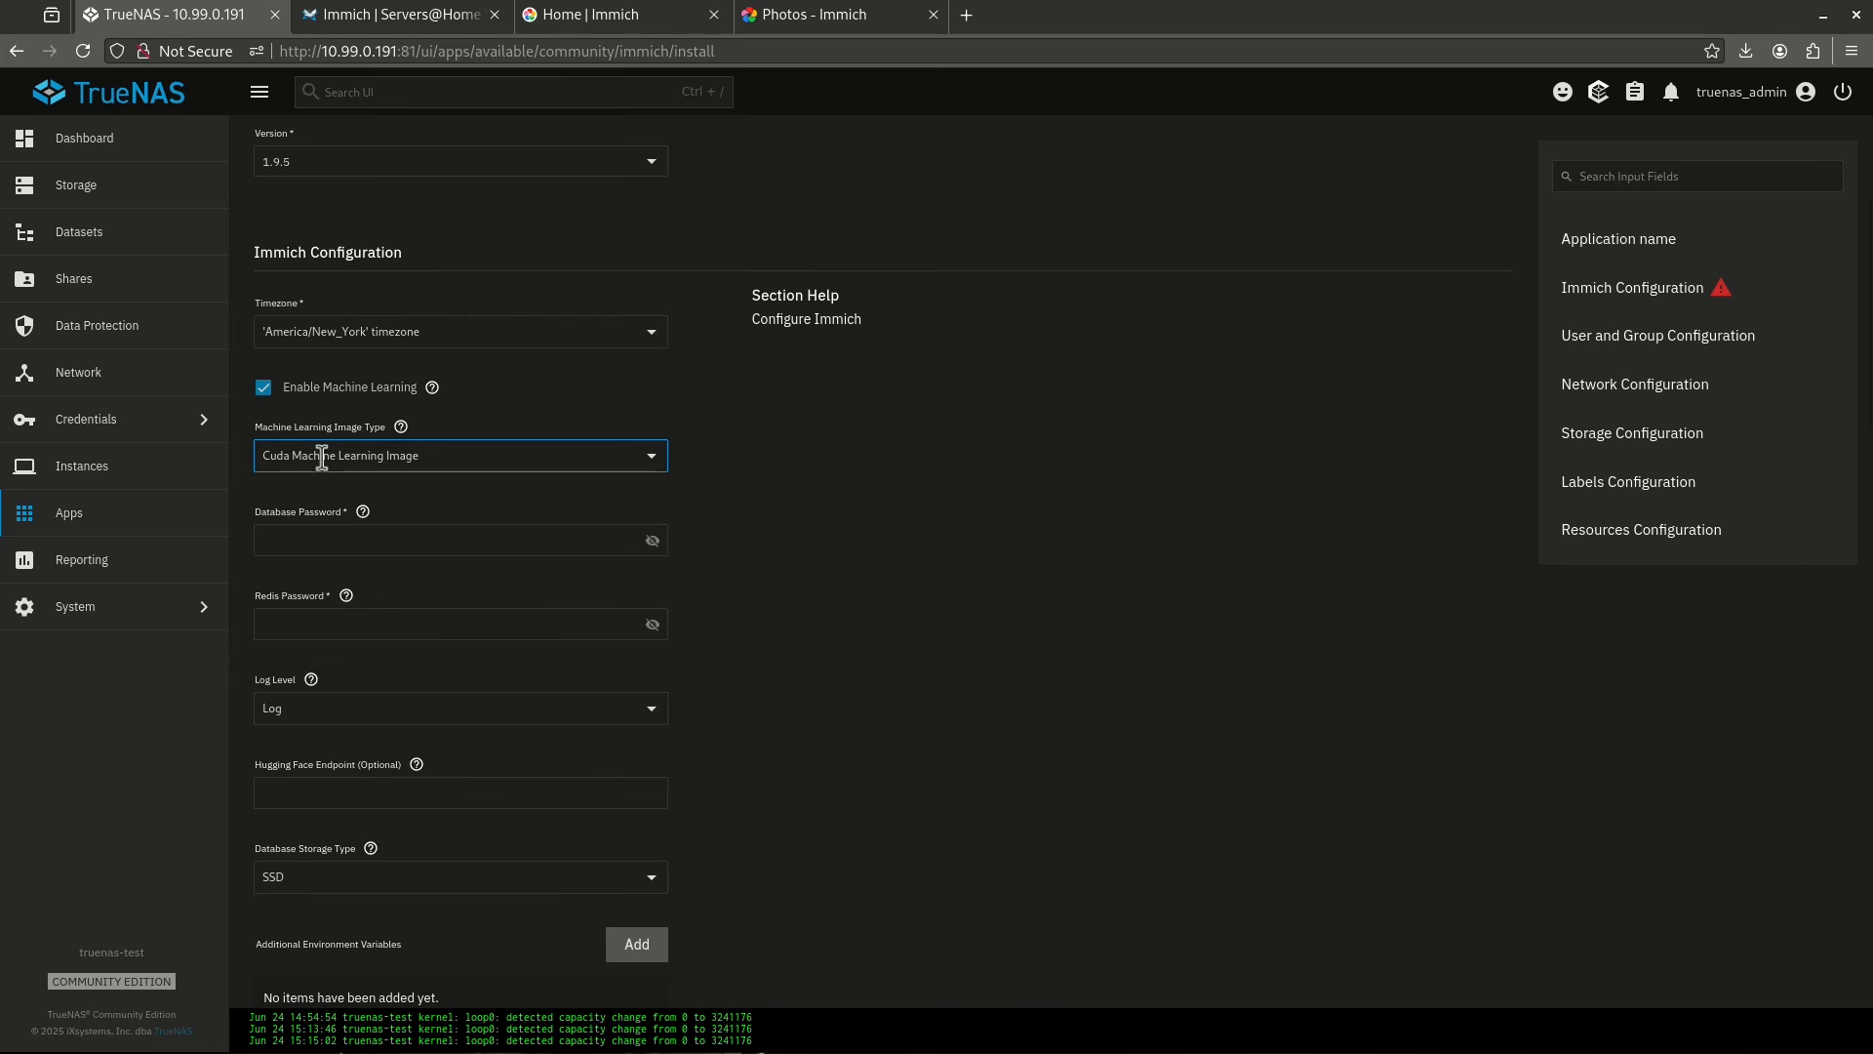
{"action": "left_click", "coordinate": [647, 472]}
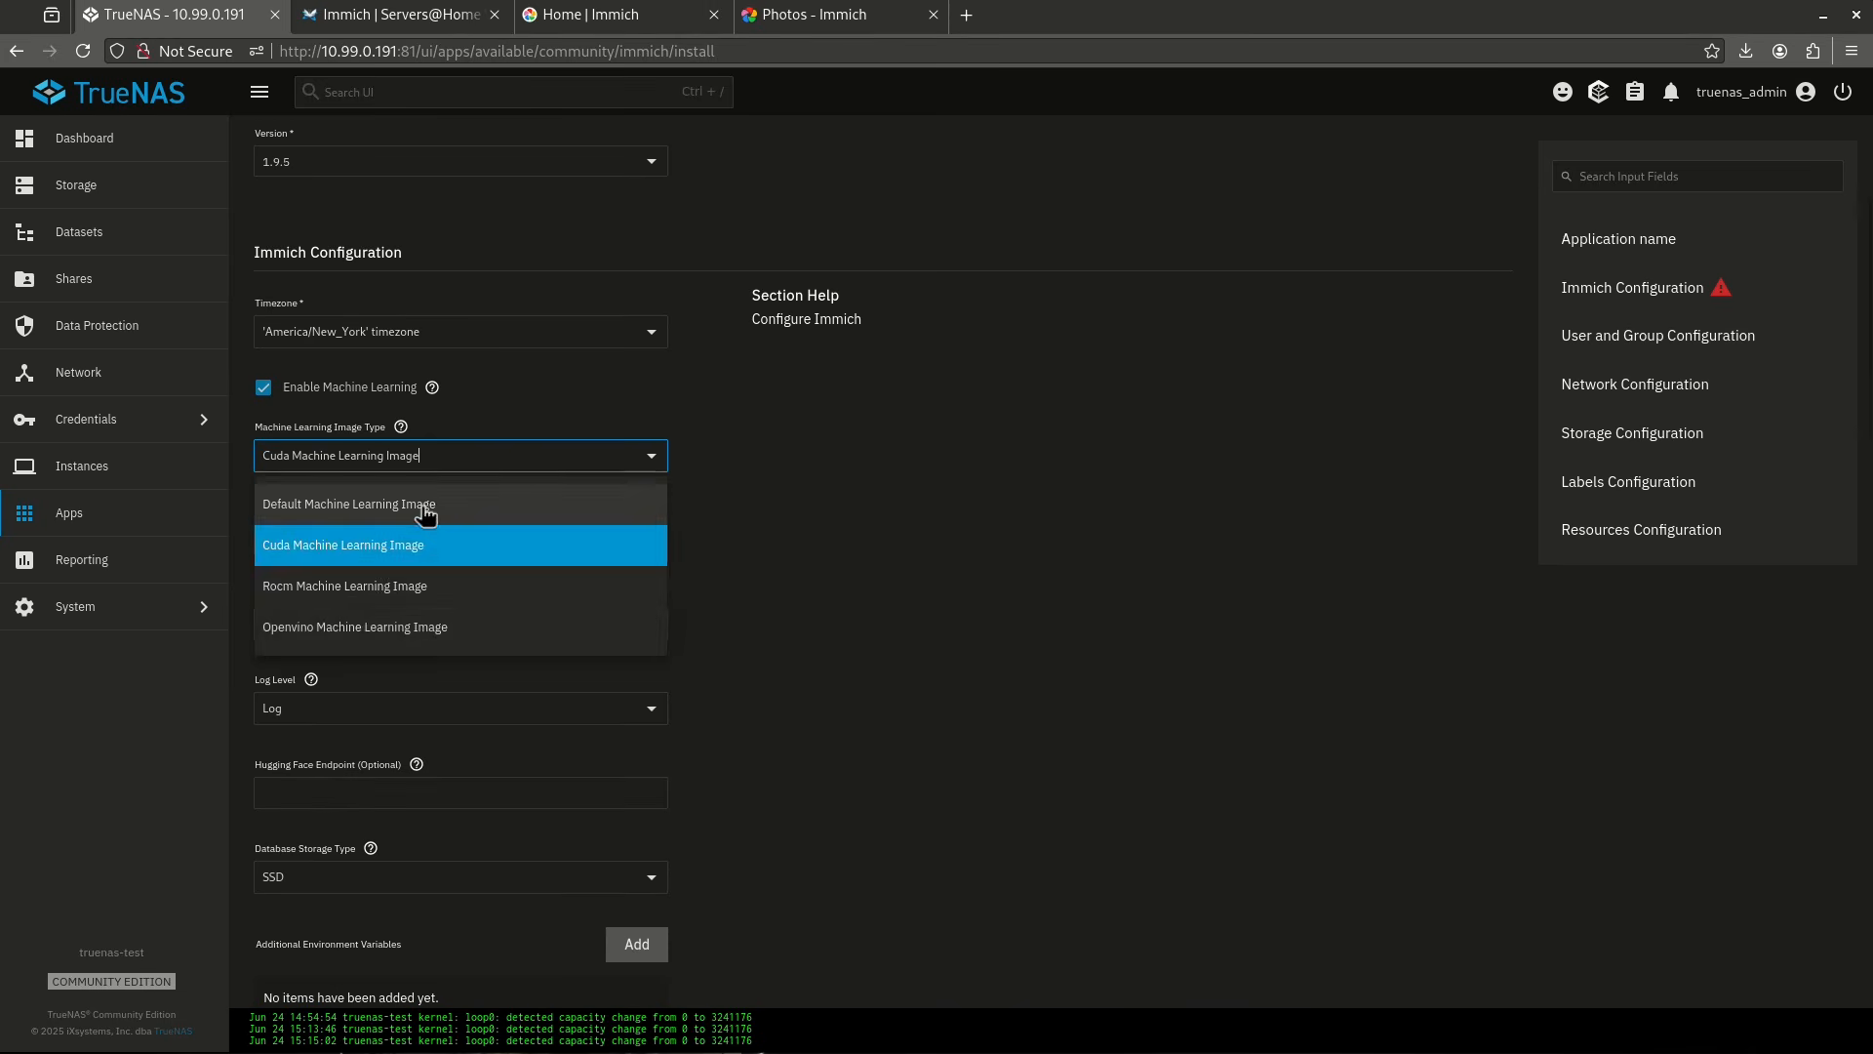
{"action": "left_click", "coordinate": [422, 502]}
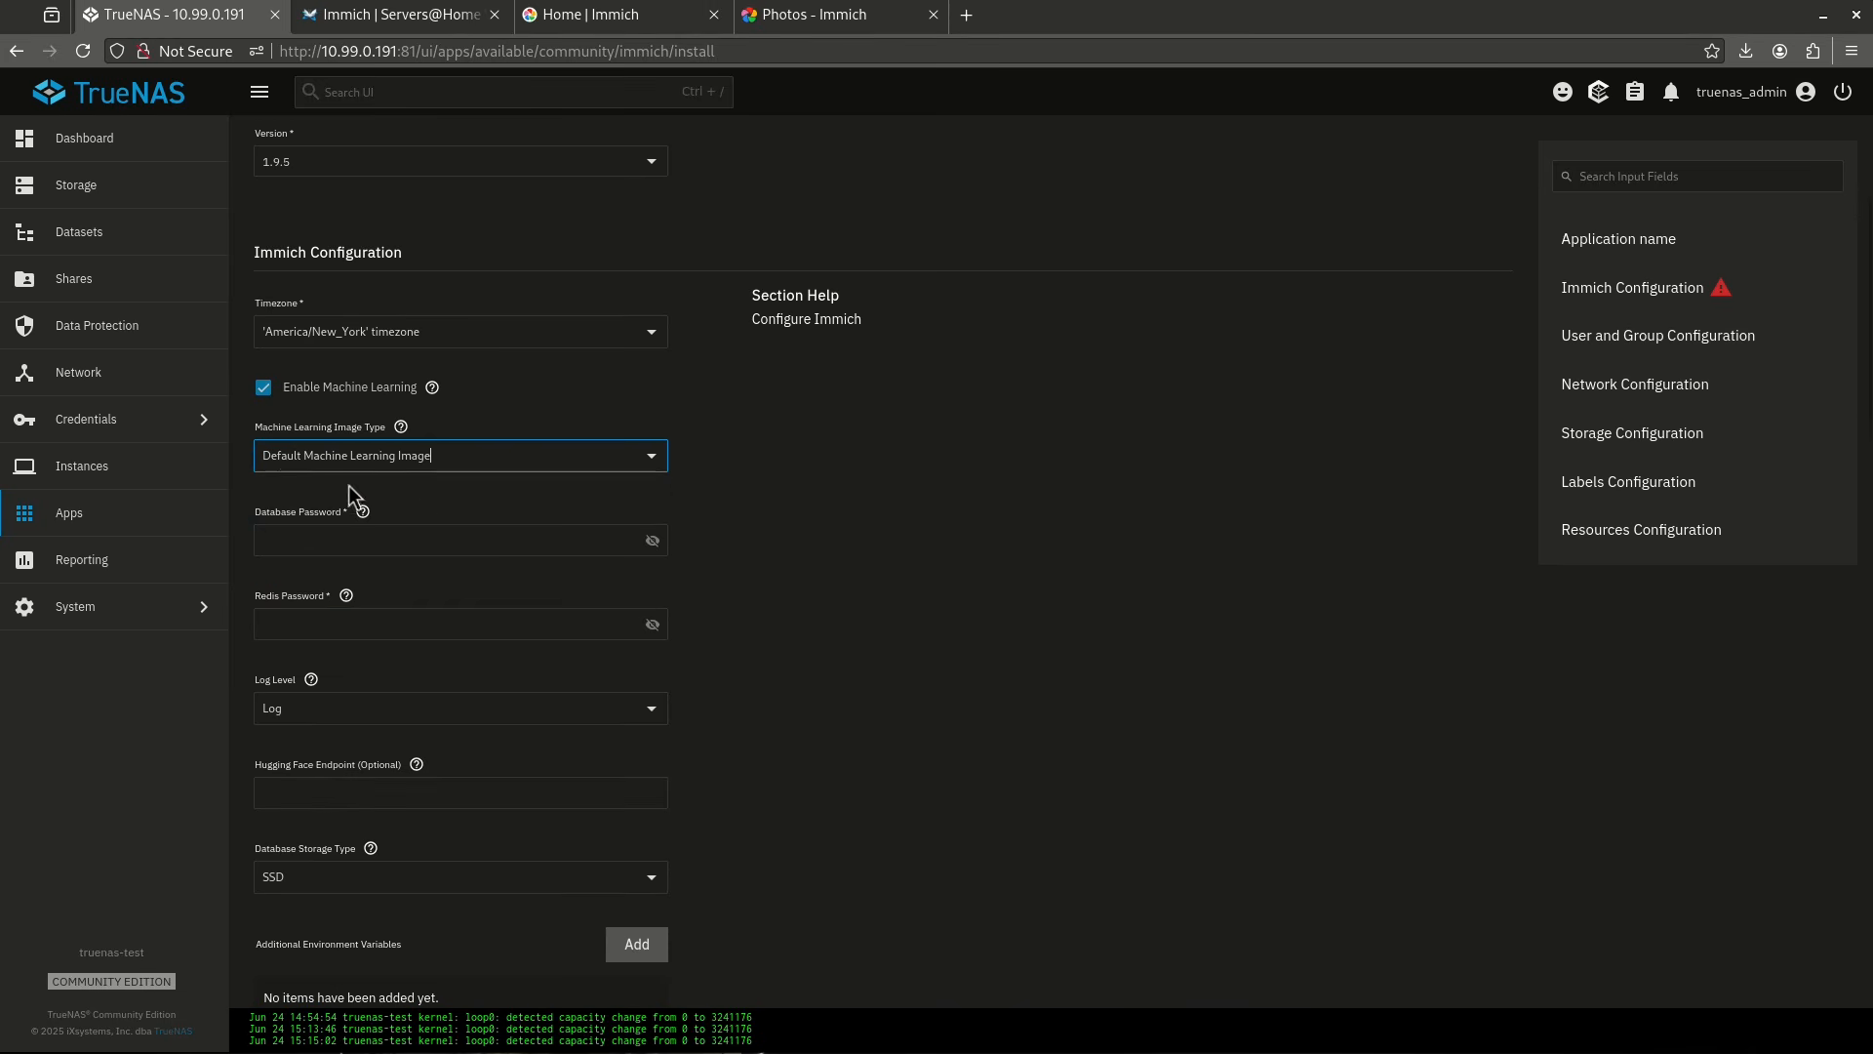
Enter the database password and the Redis password in the Immich configuration.
{"action": "left_click", "coordinate": [390, 540]}
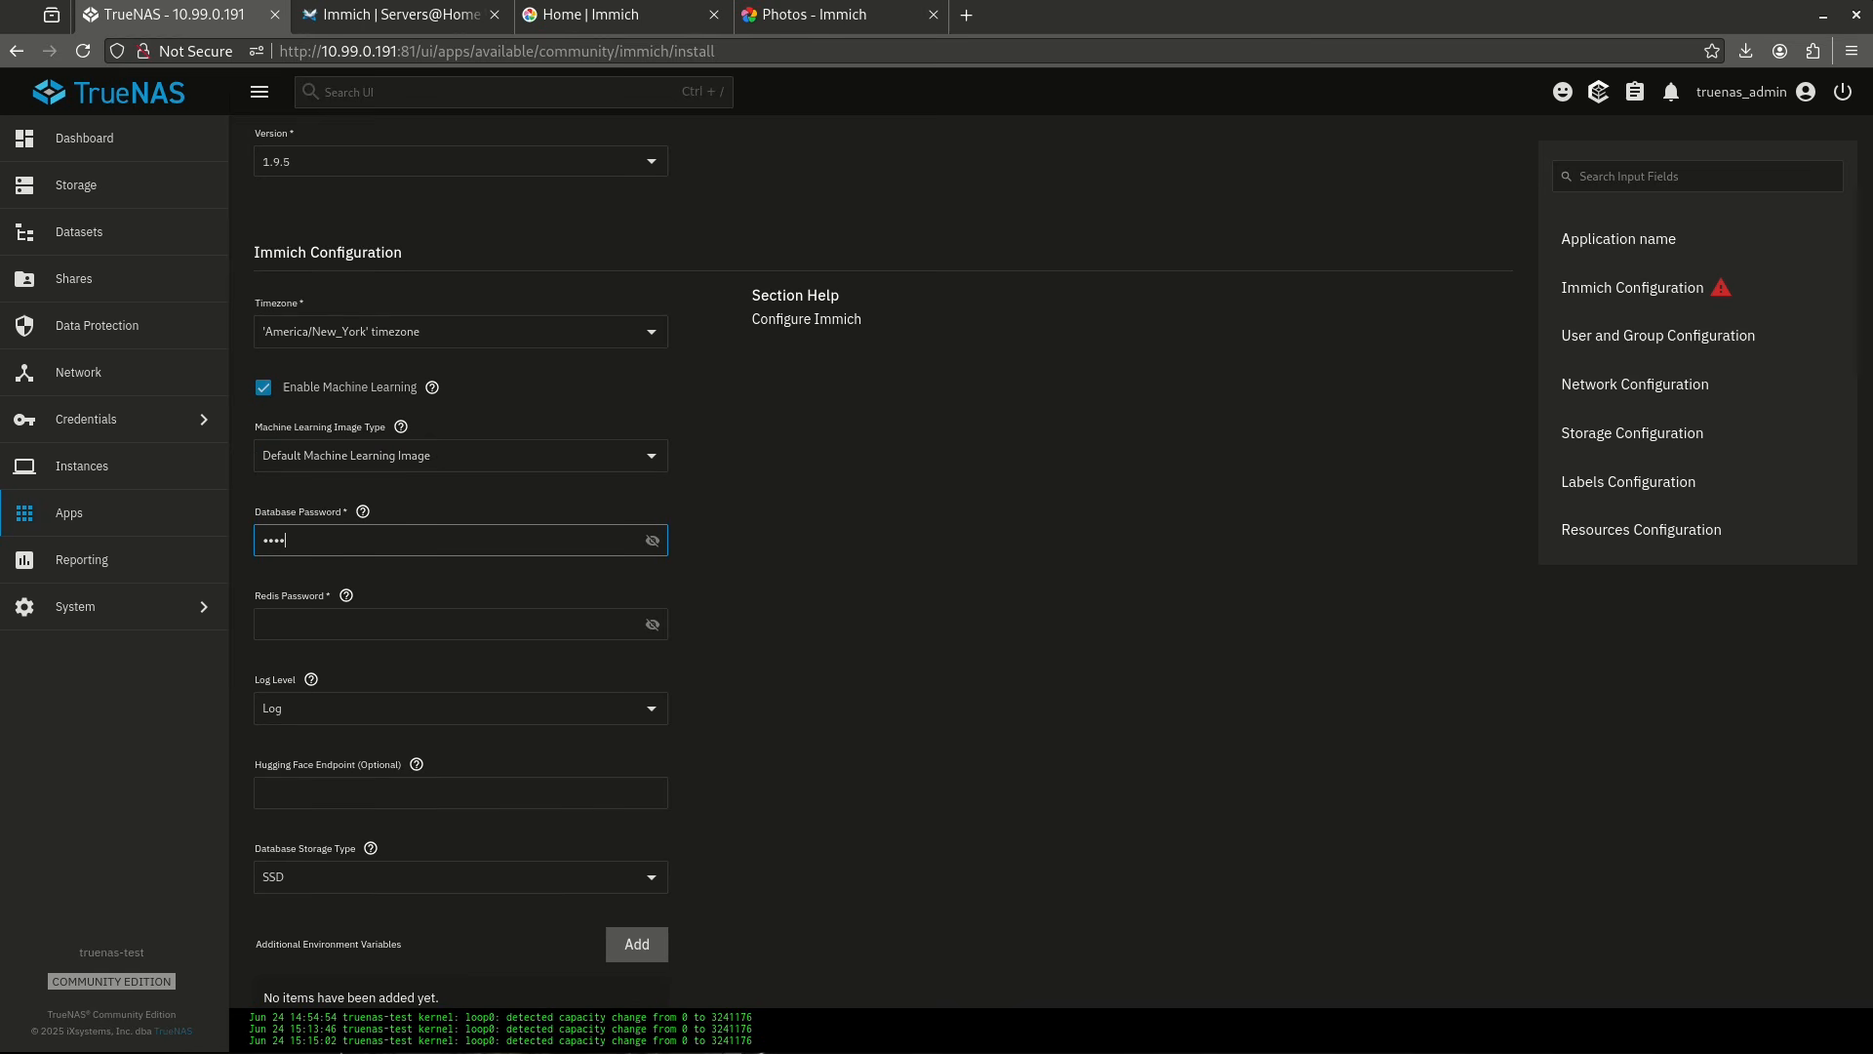
{"action": "key", "text": "Tab"}
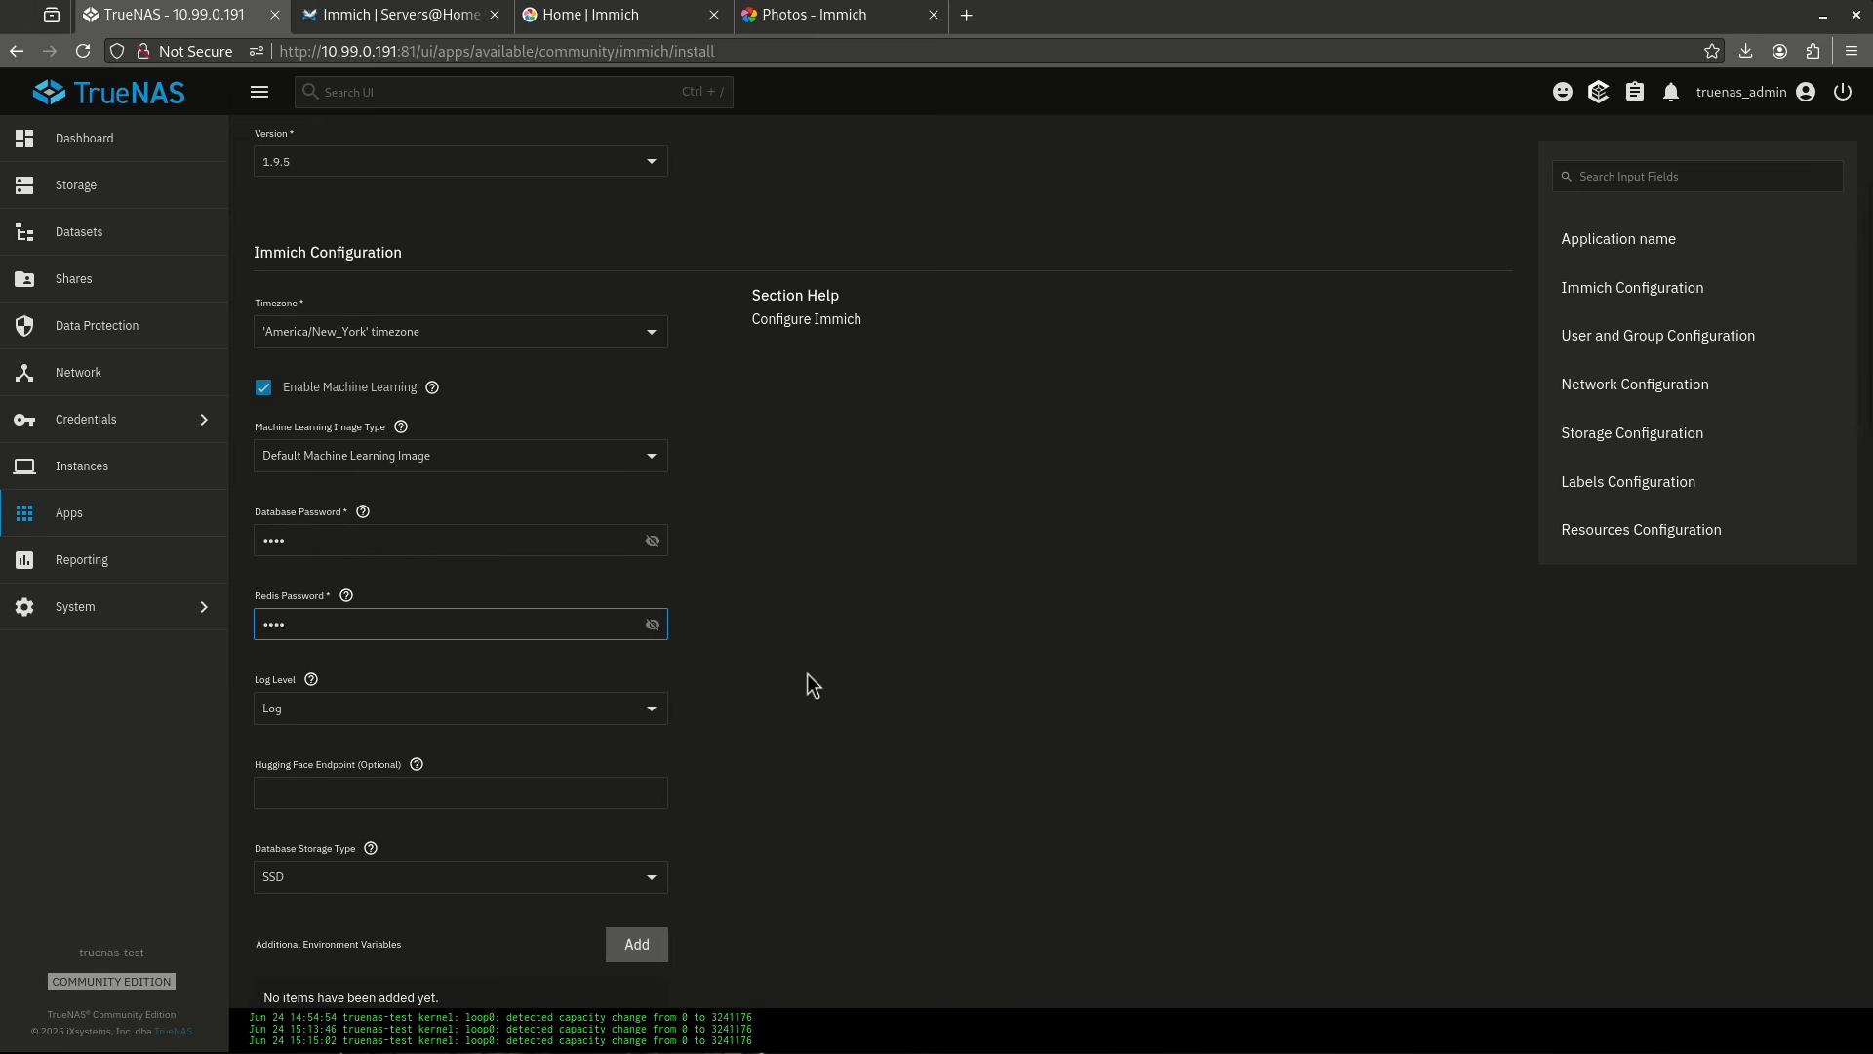
Set the Data Storage (upload location) type to Host Path in the Immich storage configuration.
{"action": "scroll", "coordinate": [828, 663], "scroll_direction": "down", "scroll_amount": 3}
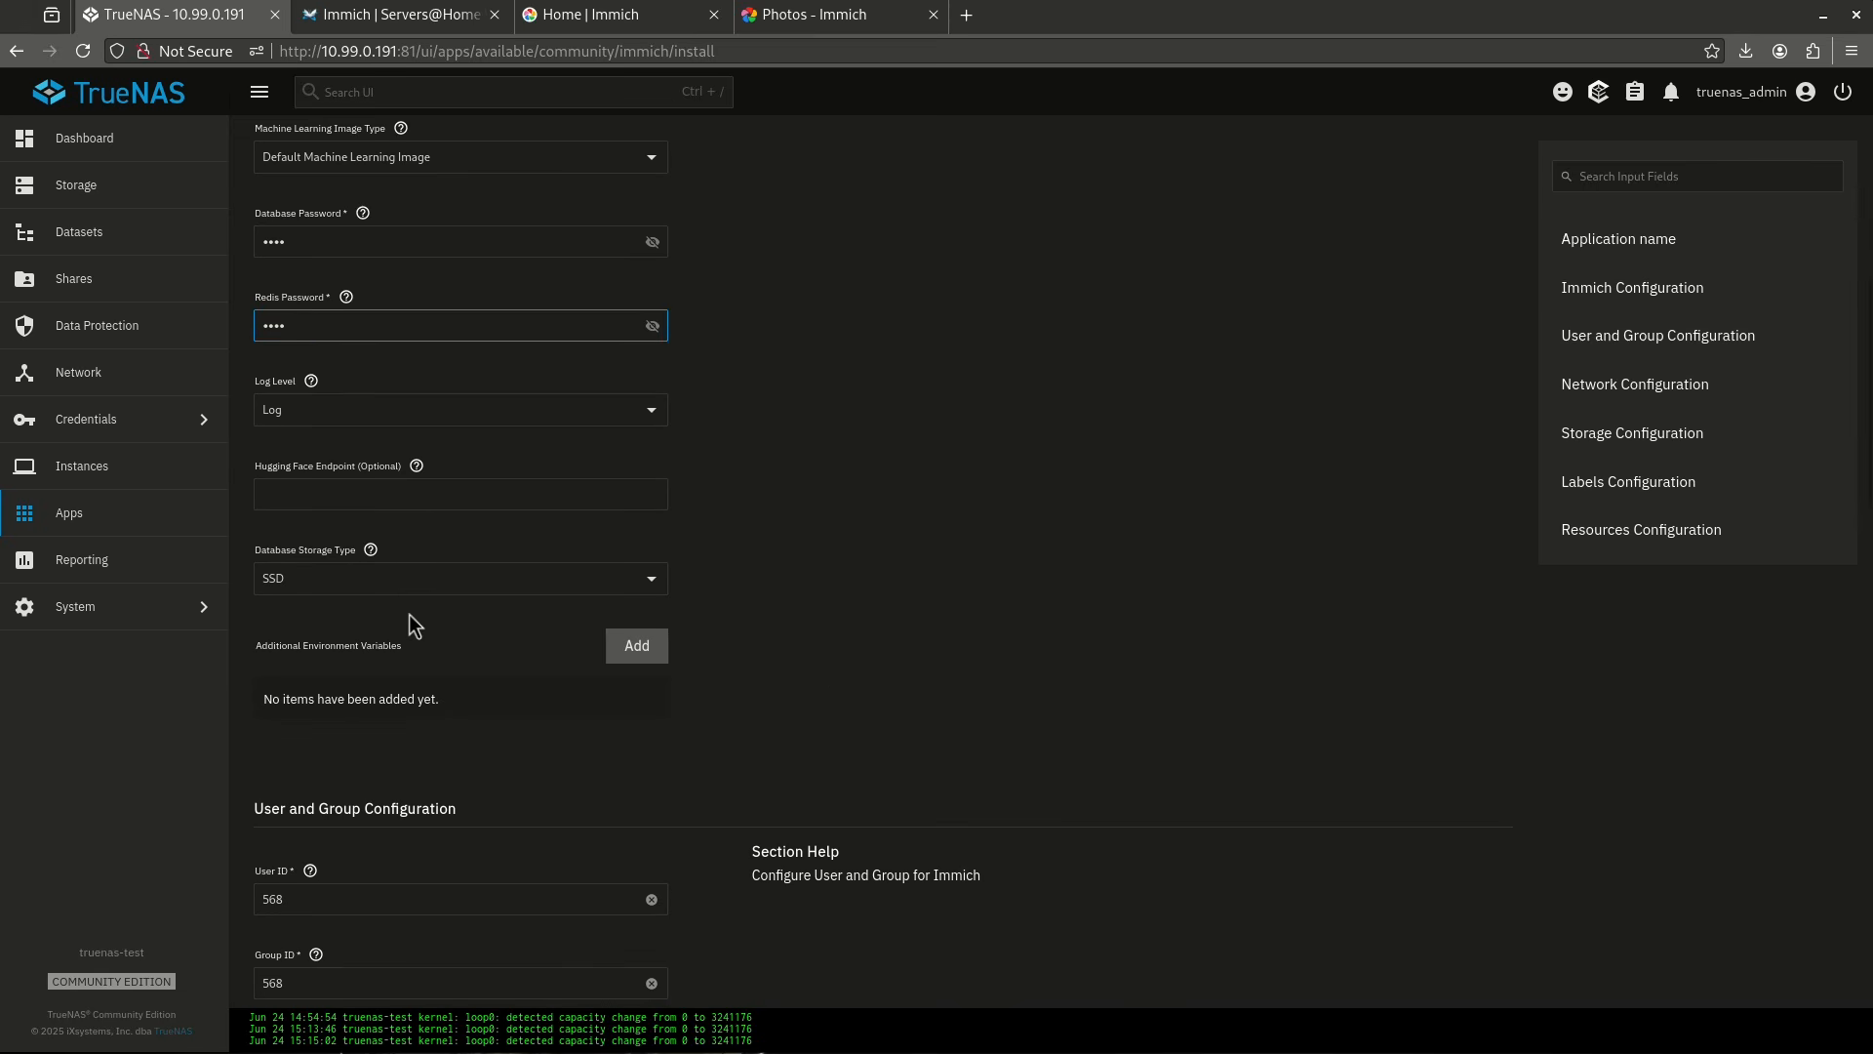
{"action": "scroll", "coordinate": [409, 614], "scroll_direction": "down", "scroll_amount": 4}
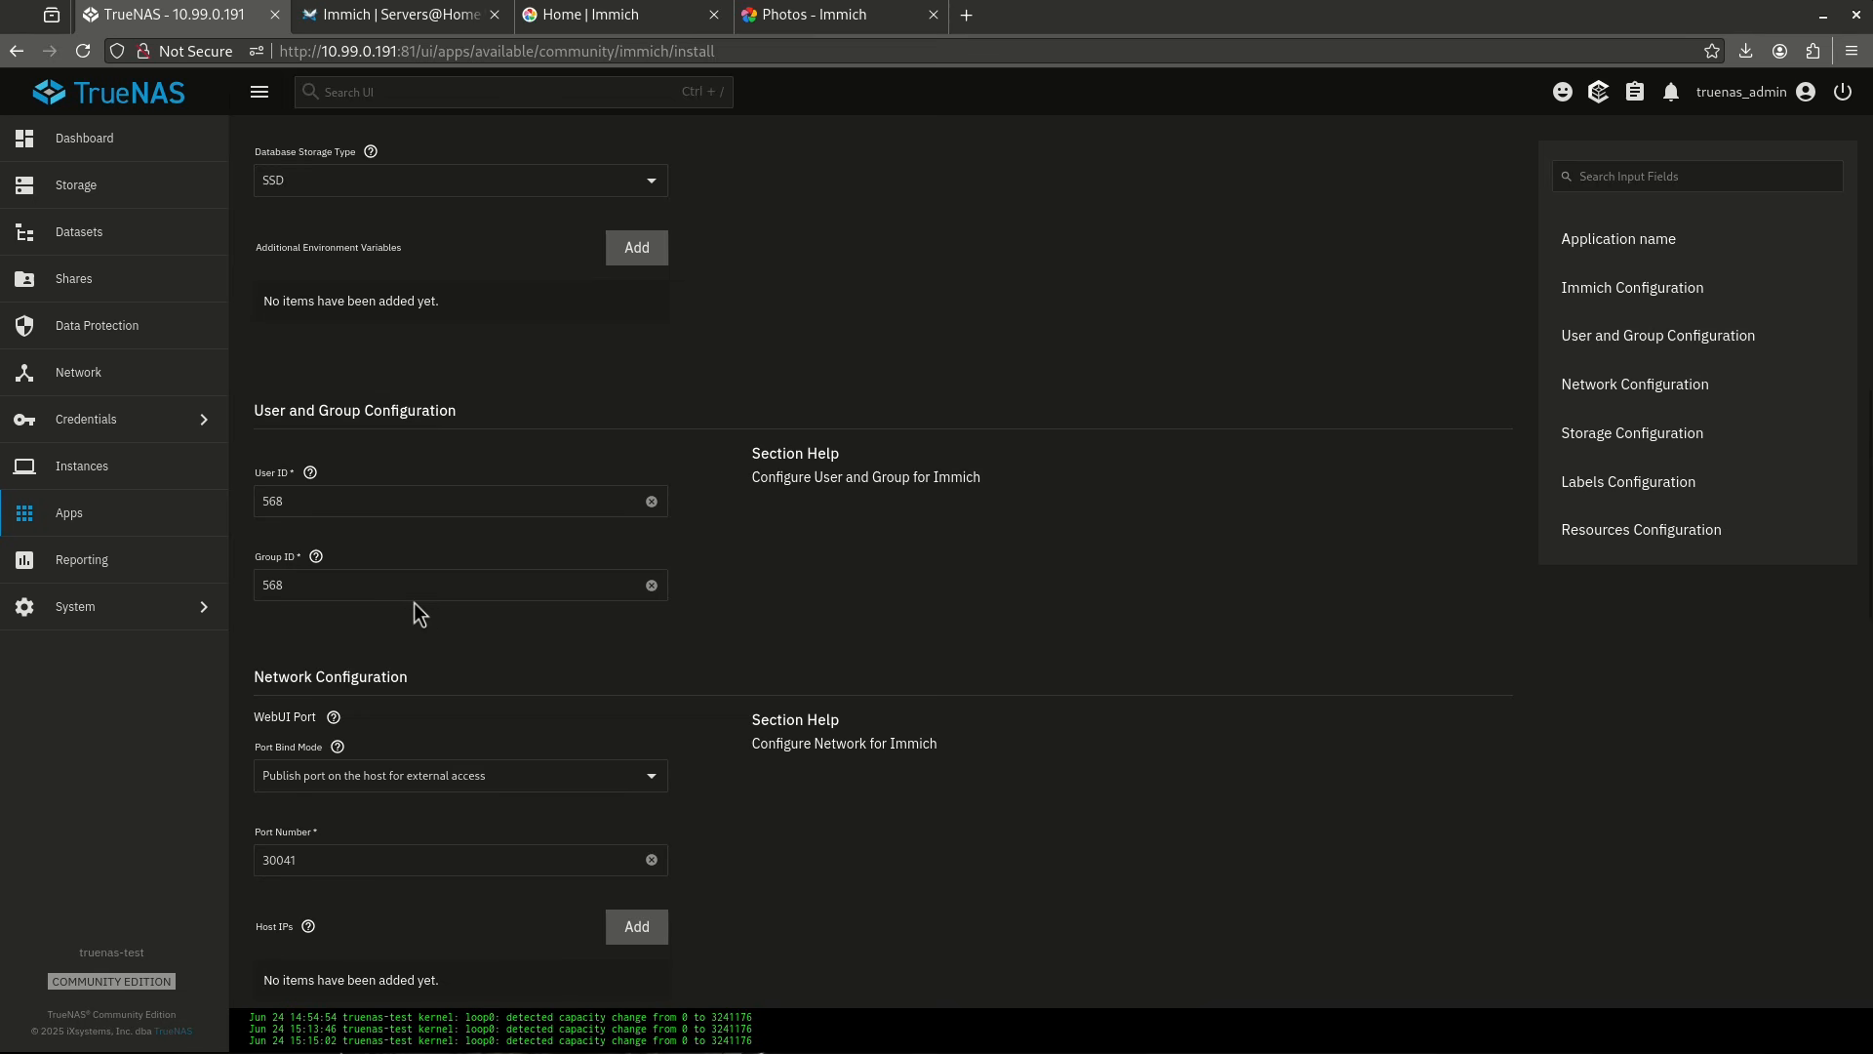
{"action": "scroll", "coordinate": [420, 612], "scroll_direction": "down", "scroll_amount": 3}
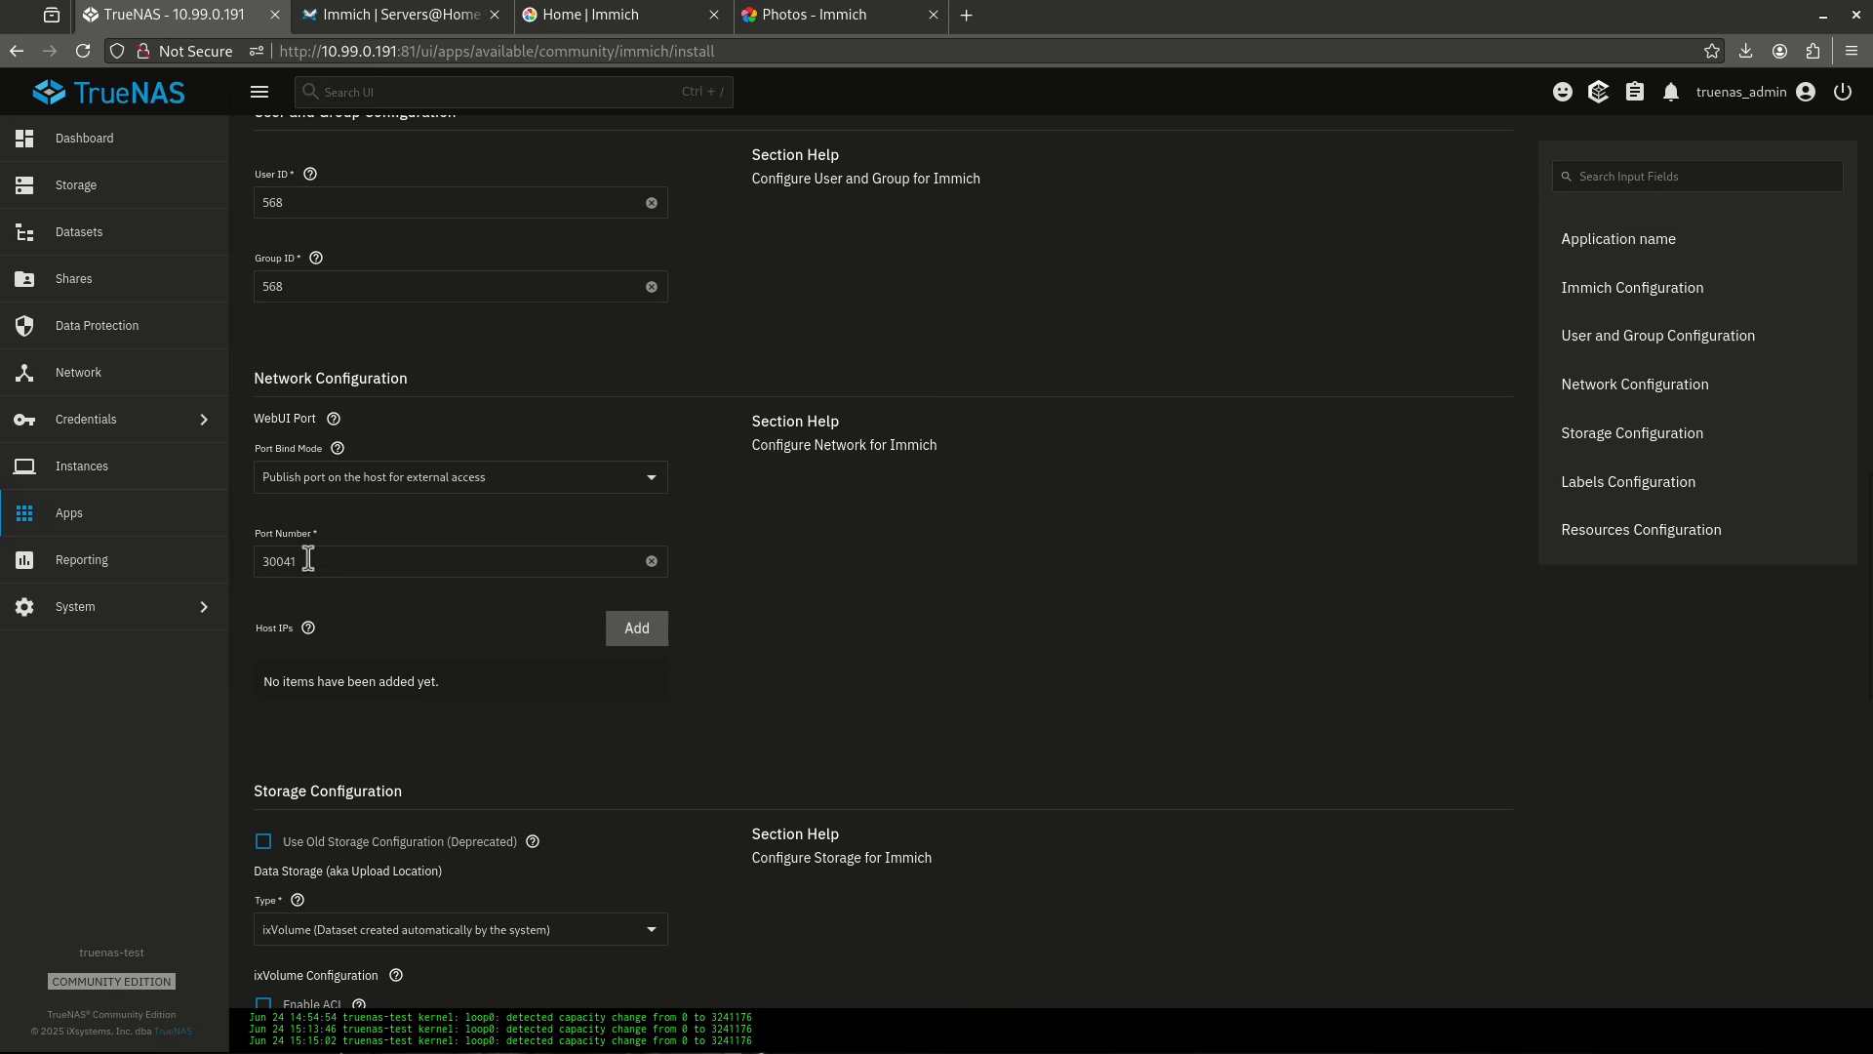
{"action": "scroll", "coordinate": [309, 558], "scroll_direction": "down", "scroll_amount": 4}
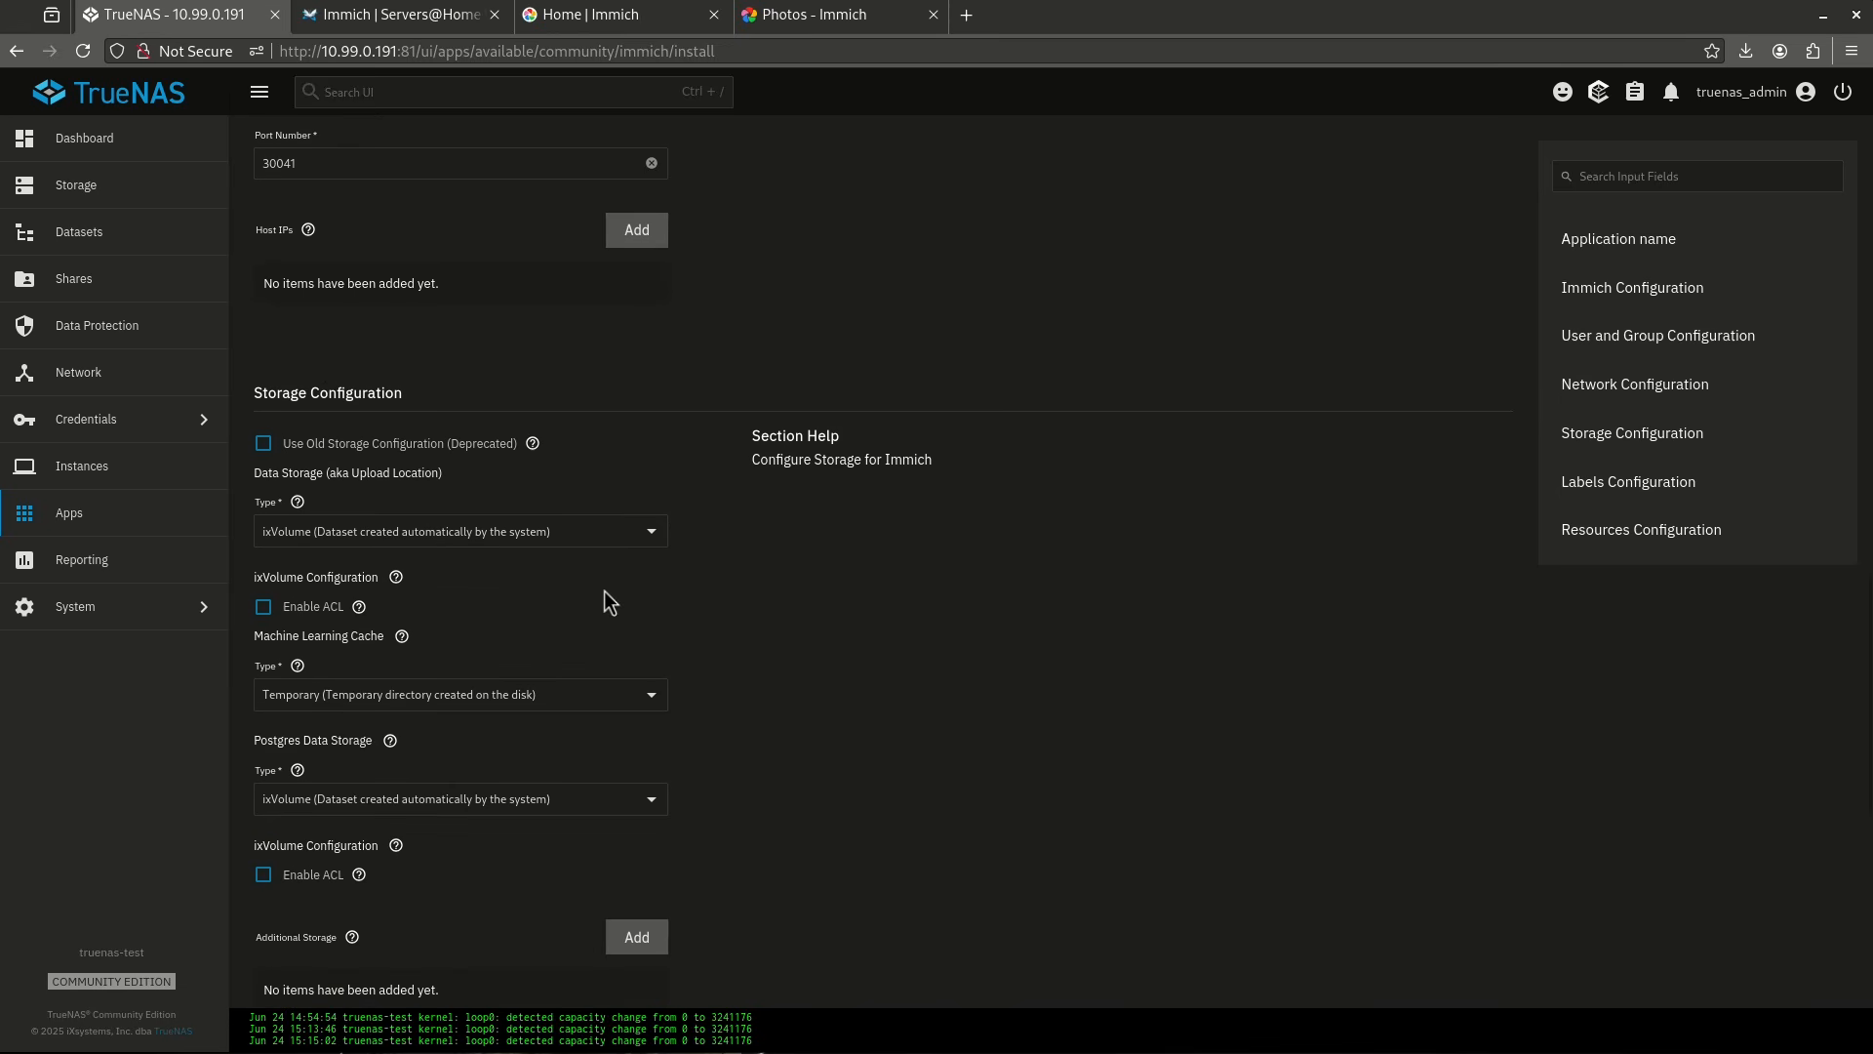
{"action": "scroll", "coordinate": [510, 556], "scroll_direction": "up", "scroll_amount": 1}
{"action": "scroll", "coordinate": [510, 561], "scroll_direction": "down", "scroll_amount": 2}
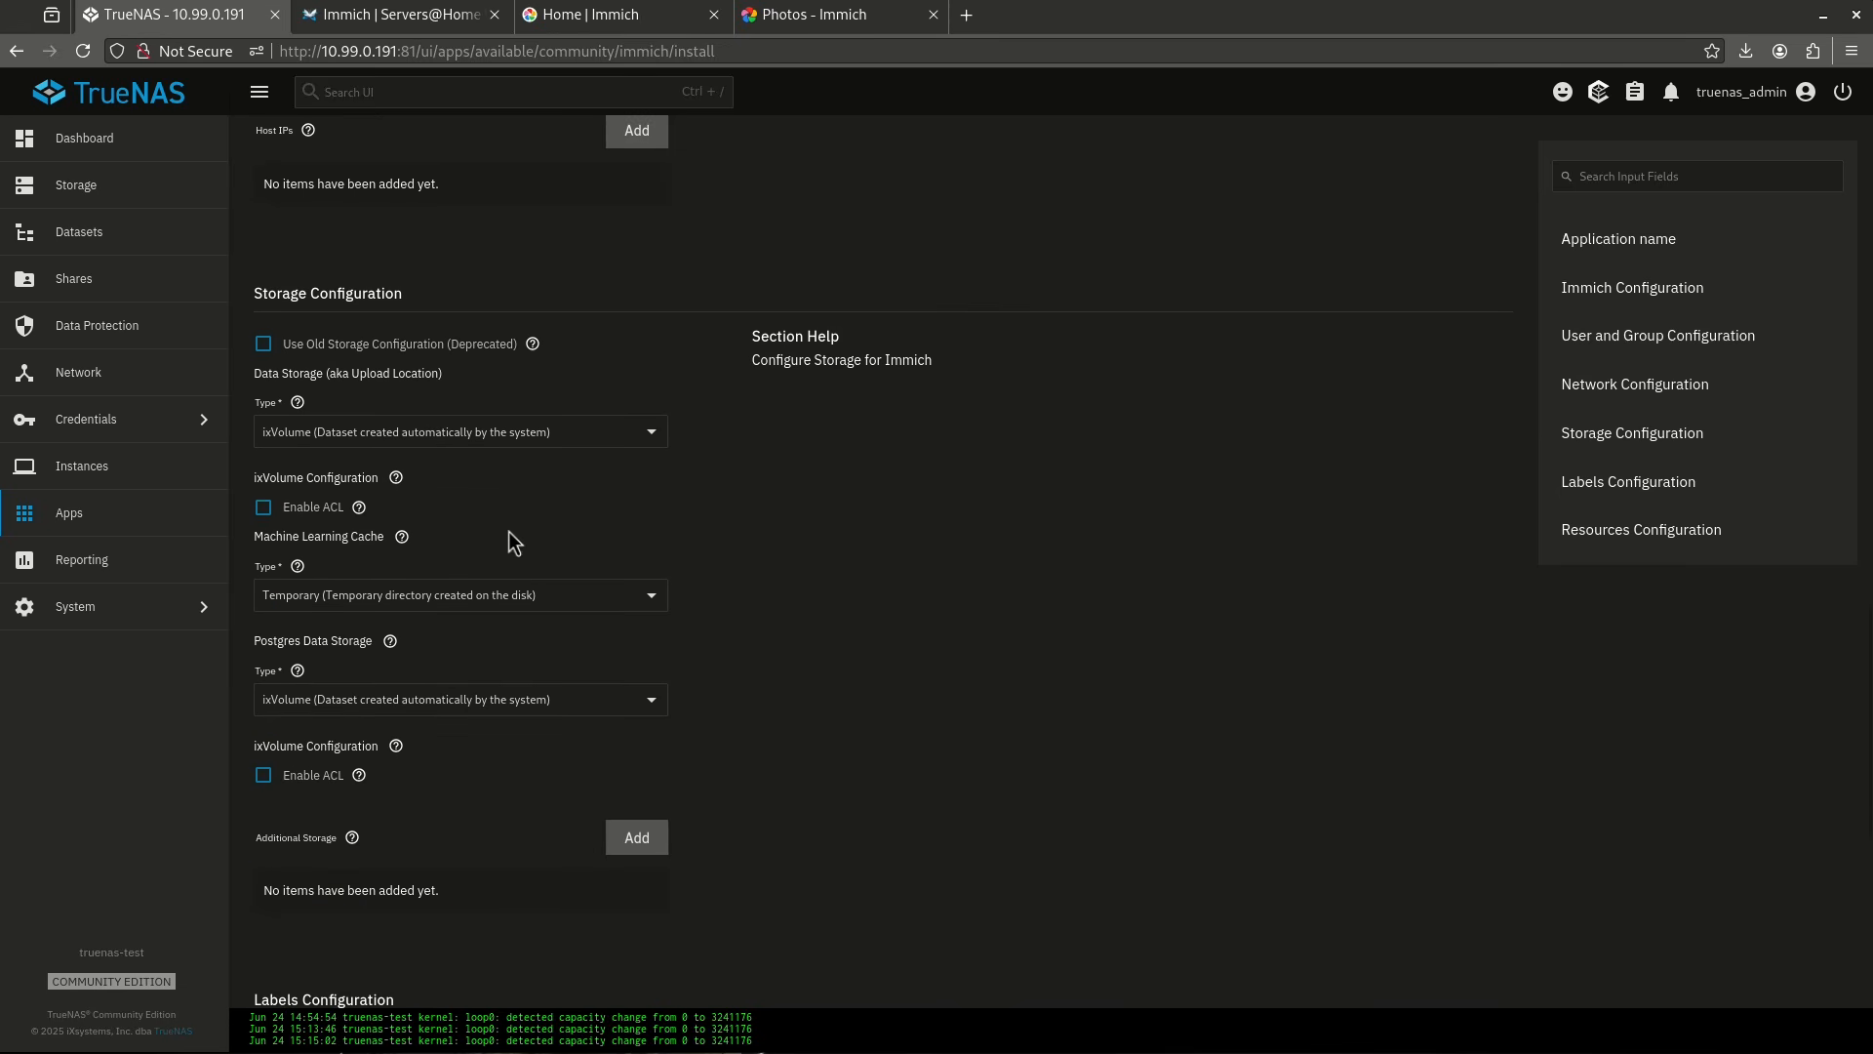
{"action": "left_click", "coordinate": [382, 431]}
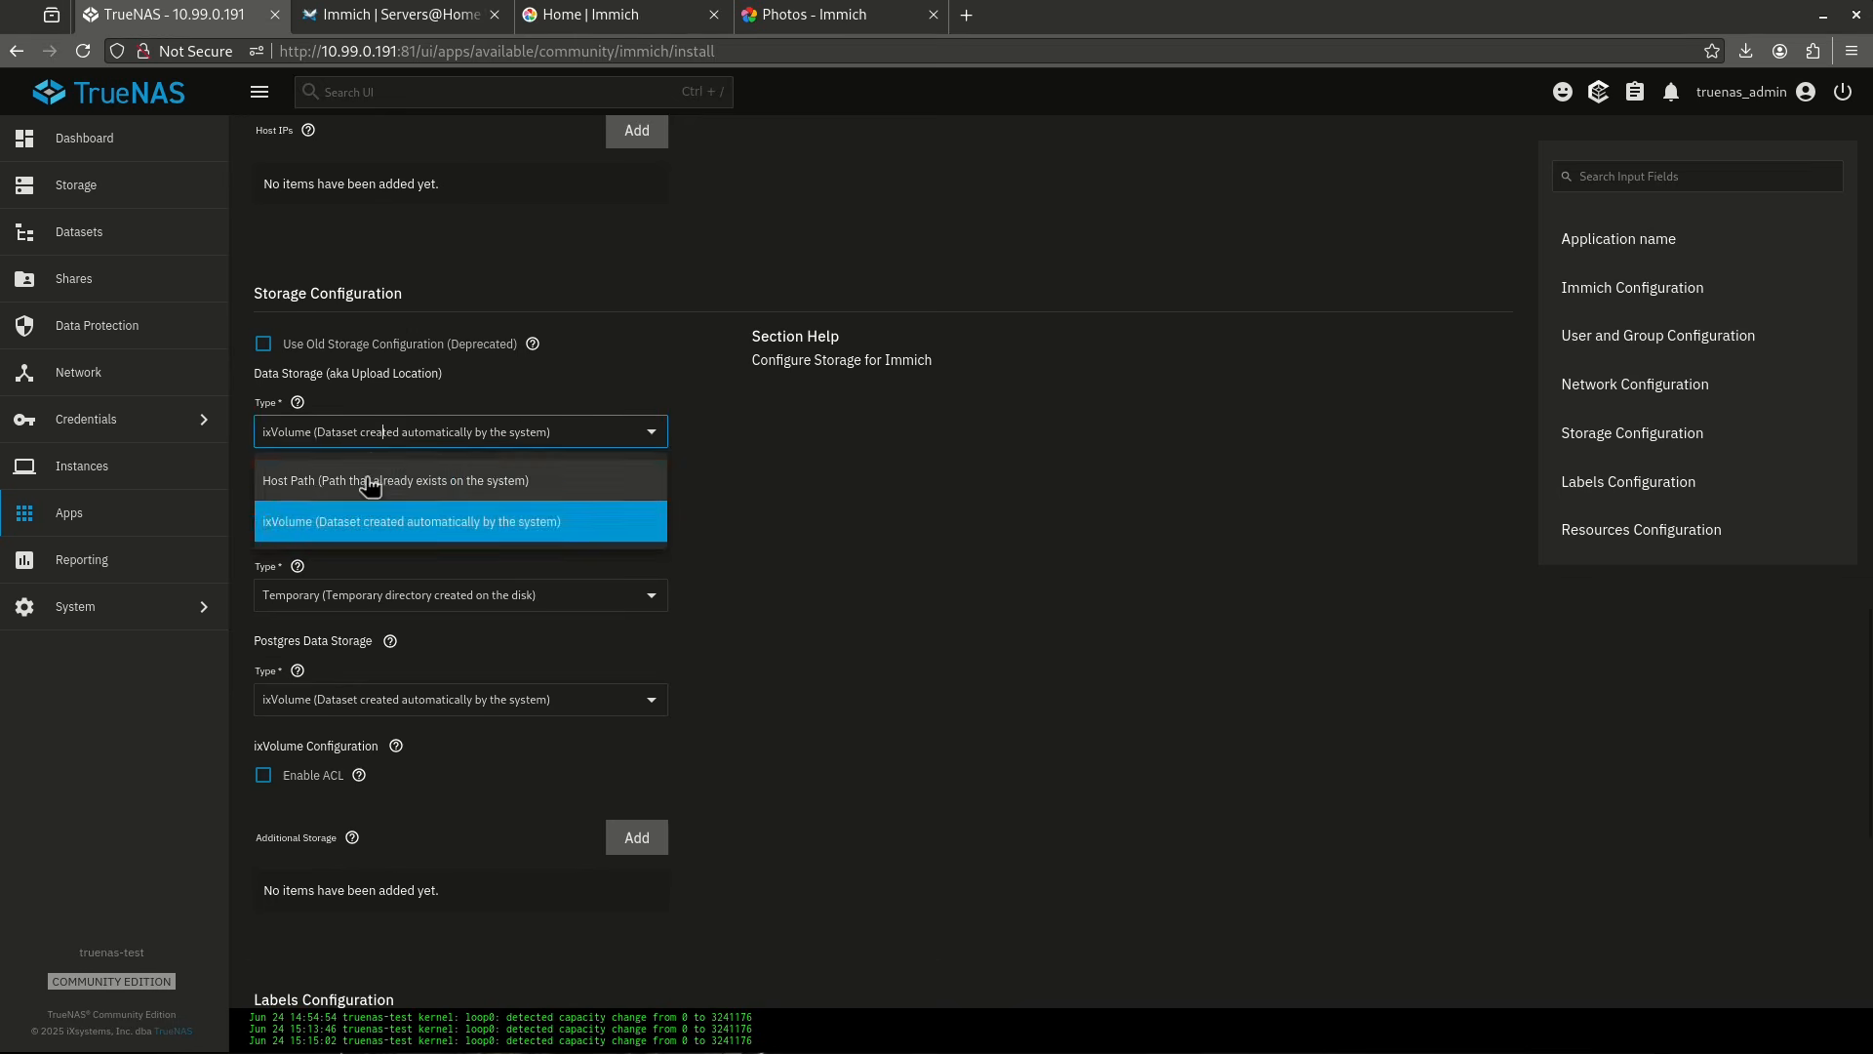
{"action": "left_click", "coordinate": [379, 481]}
Choose /mnt/tank/configs/immich/uploads as the host path for the Data Storage.
{"action": "left_click", "coordinate": [264, 664]}
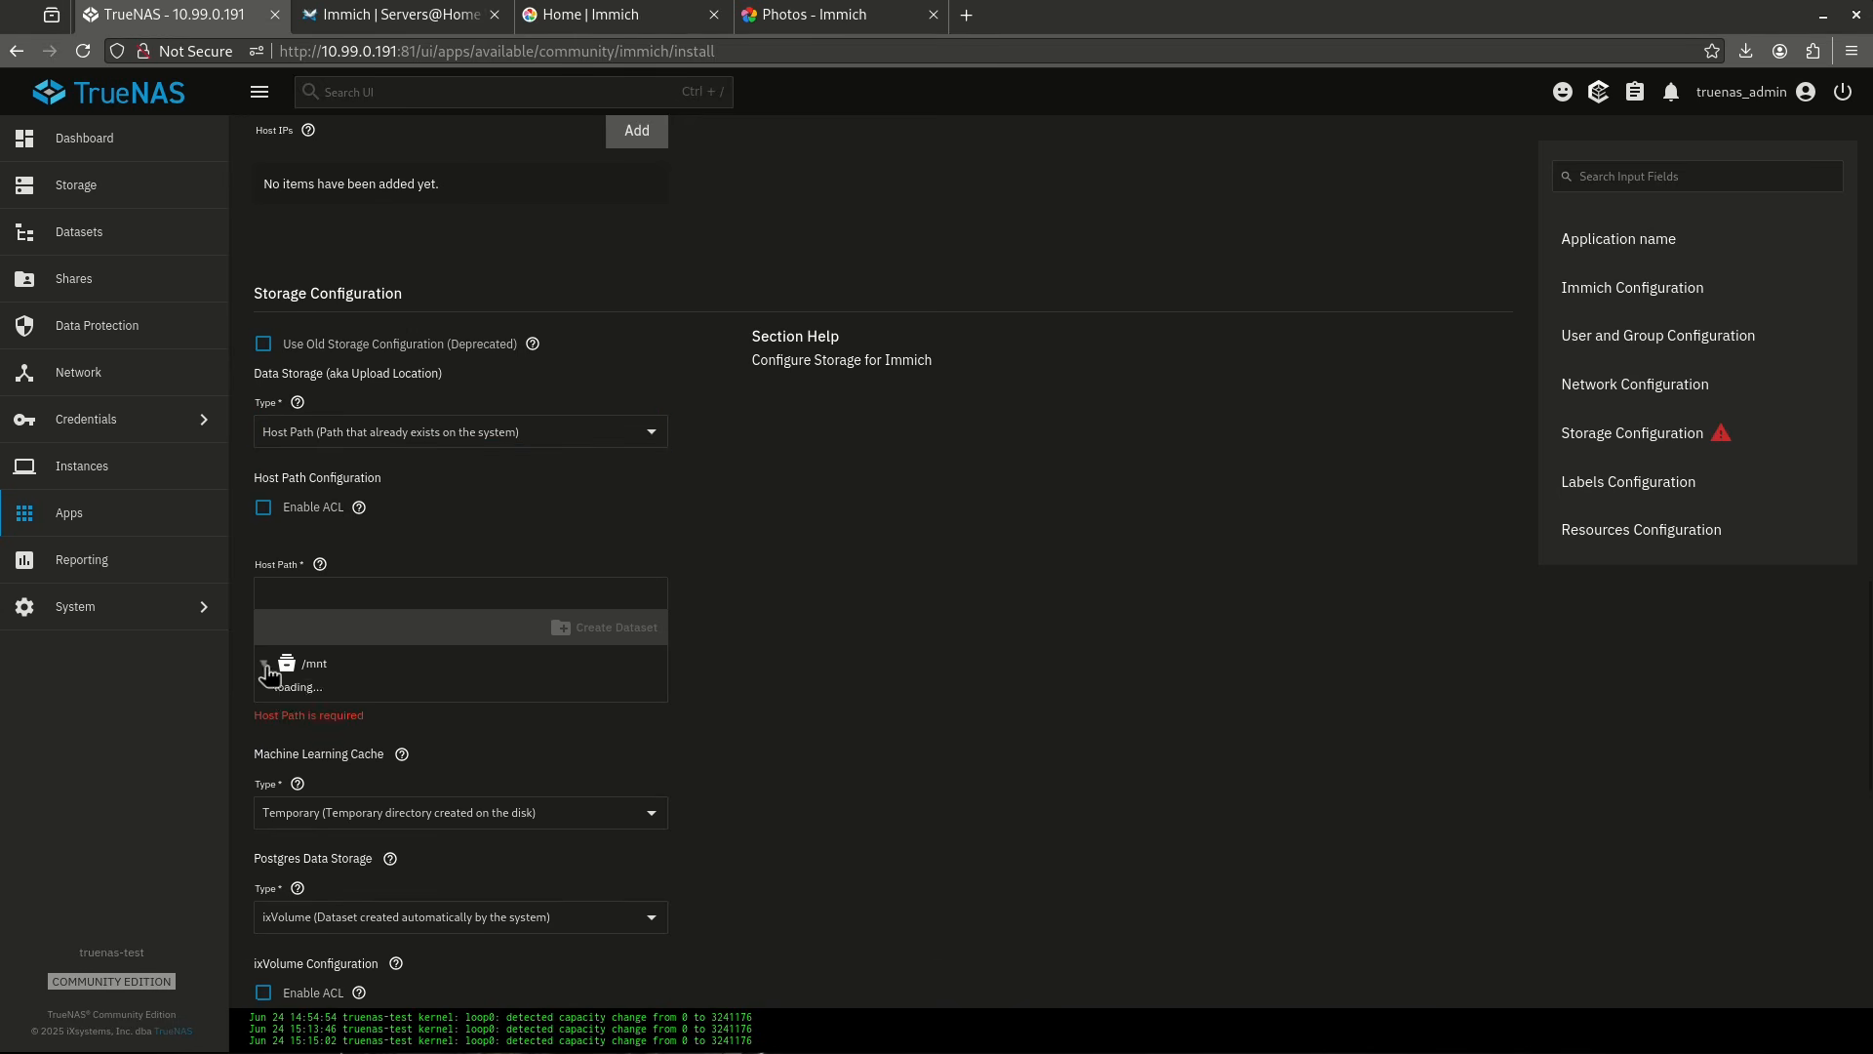
{"action": "left_click", "coordinate": [285, 694]}
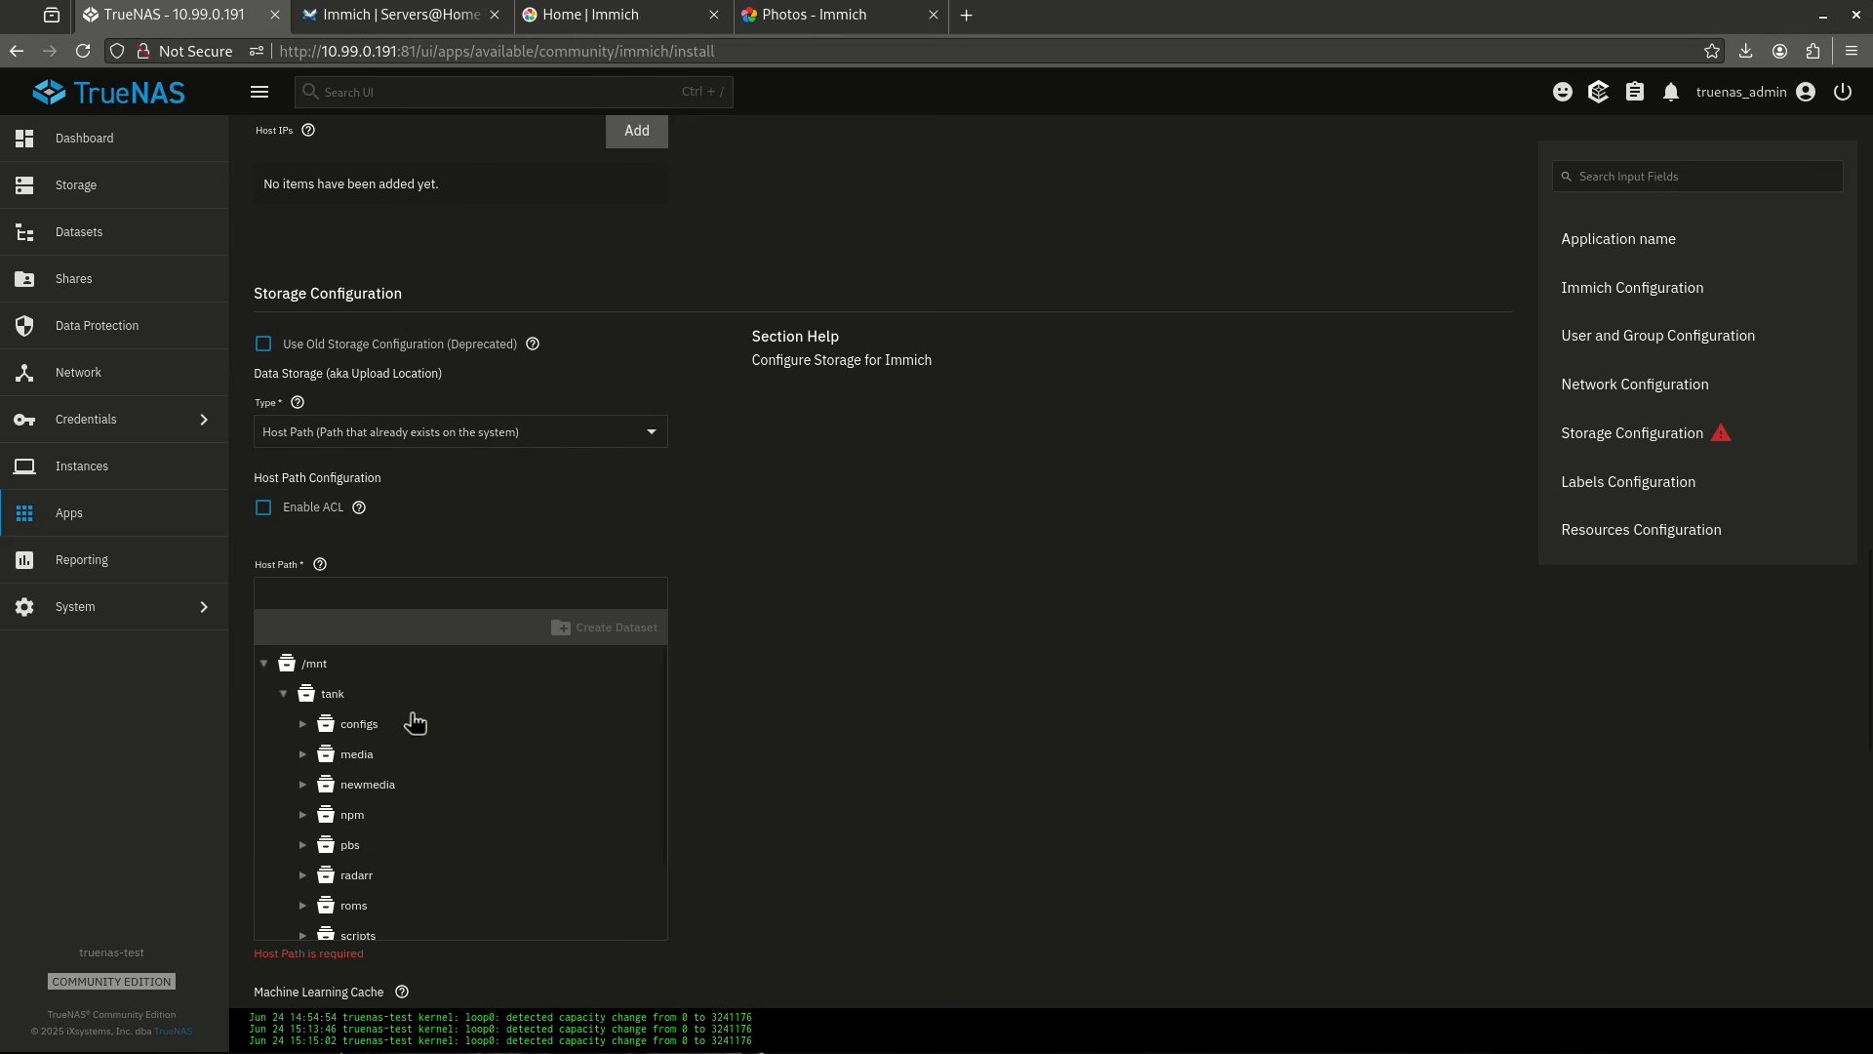
{"action": "left_click", "coordinate": [303, 726]}
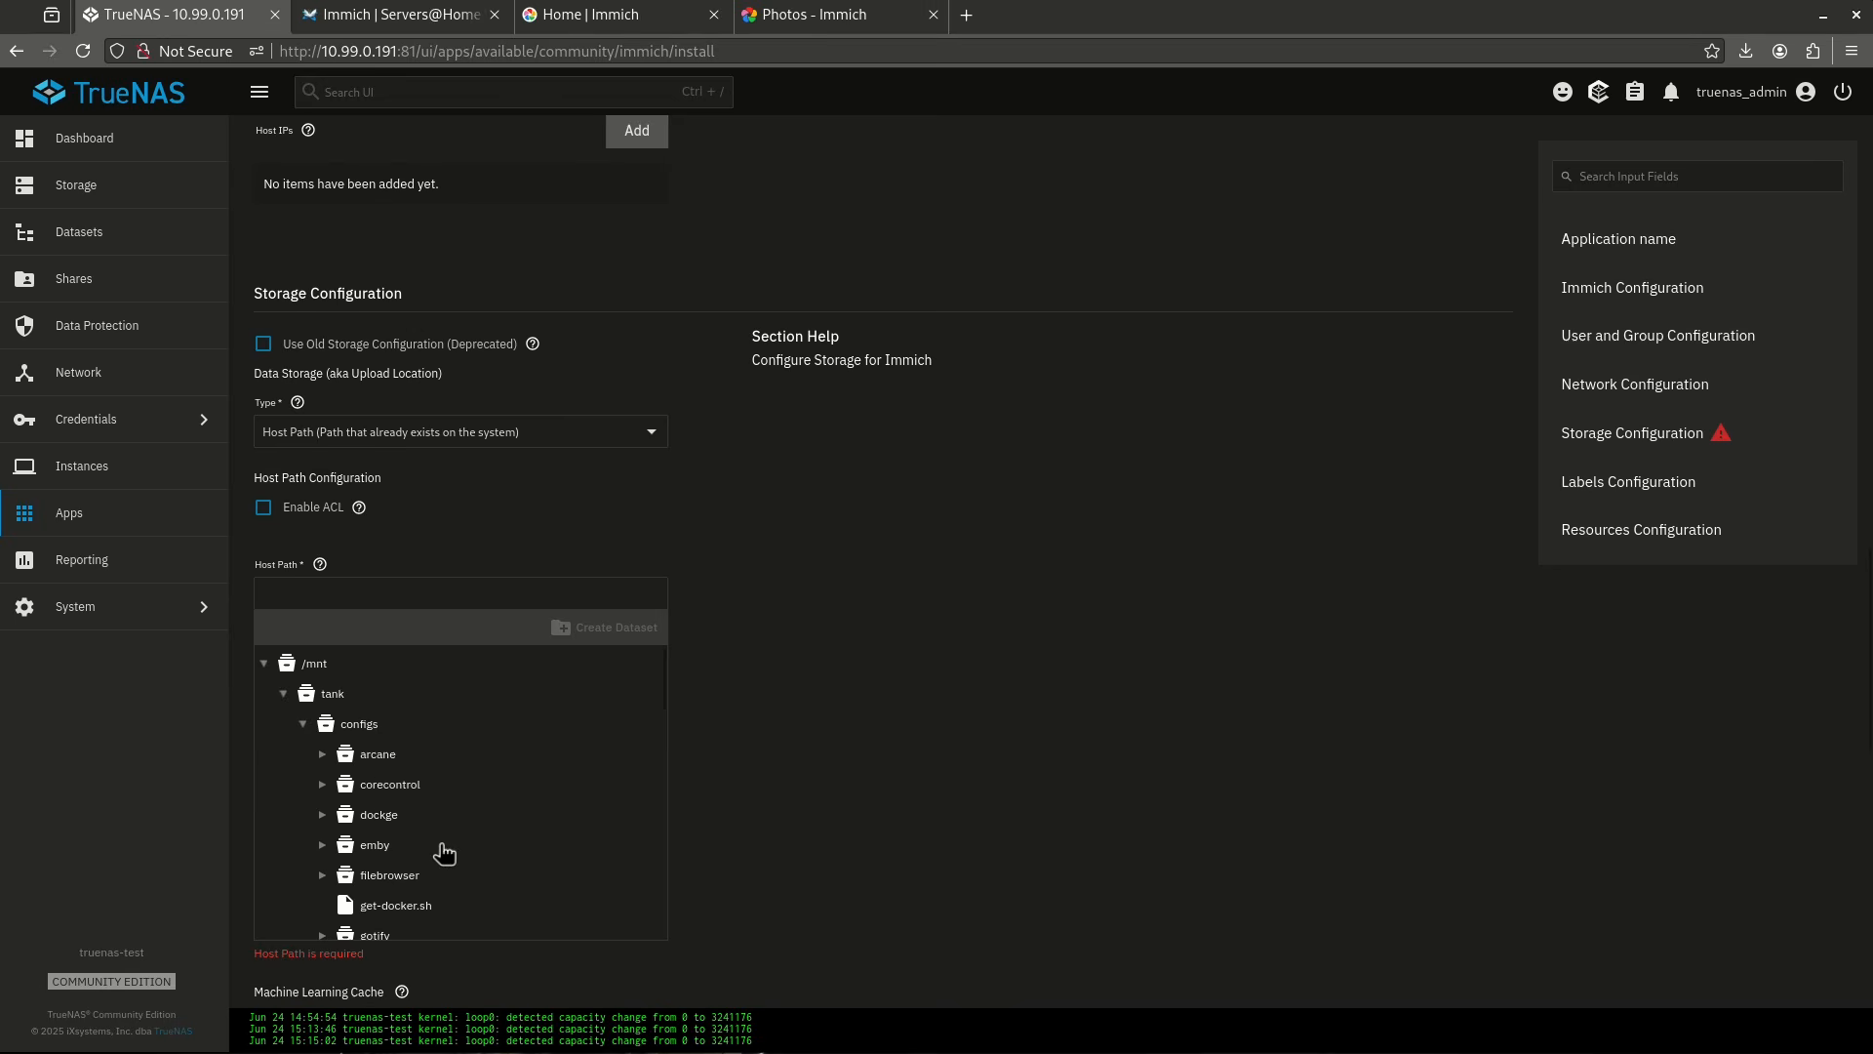
{"action": "scroll", "coordinate": [441, 851], "scroll_direction": "down", "scroll_amount": 3}
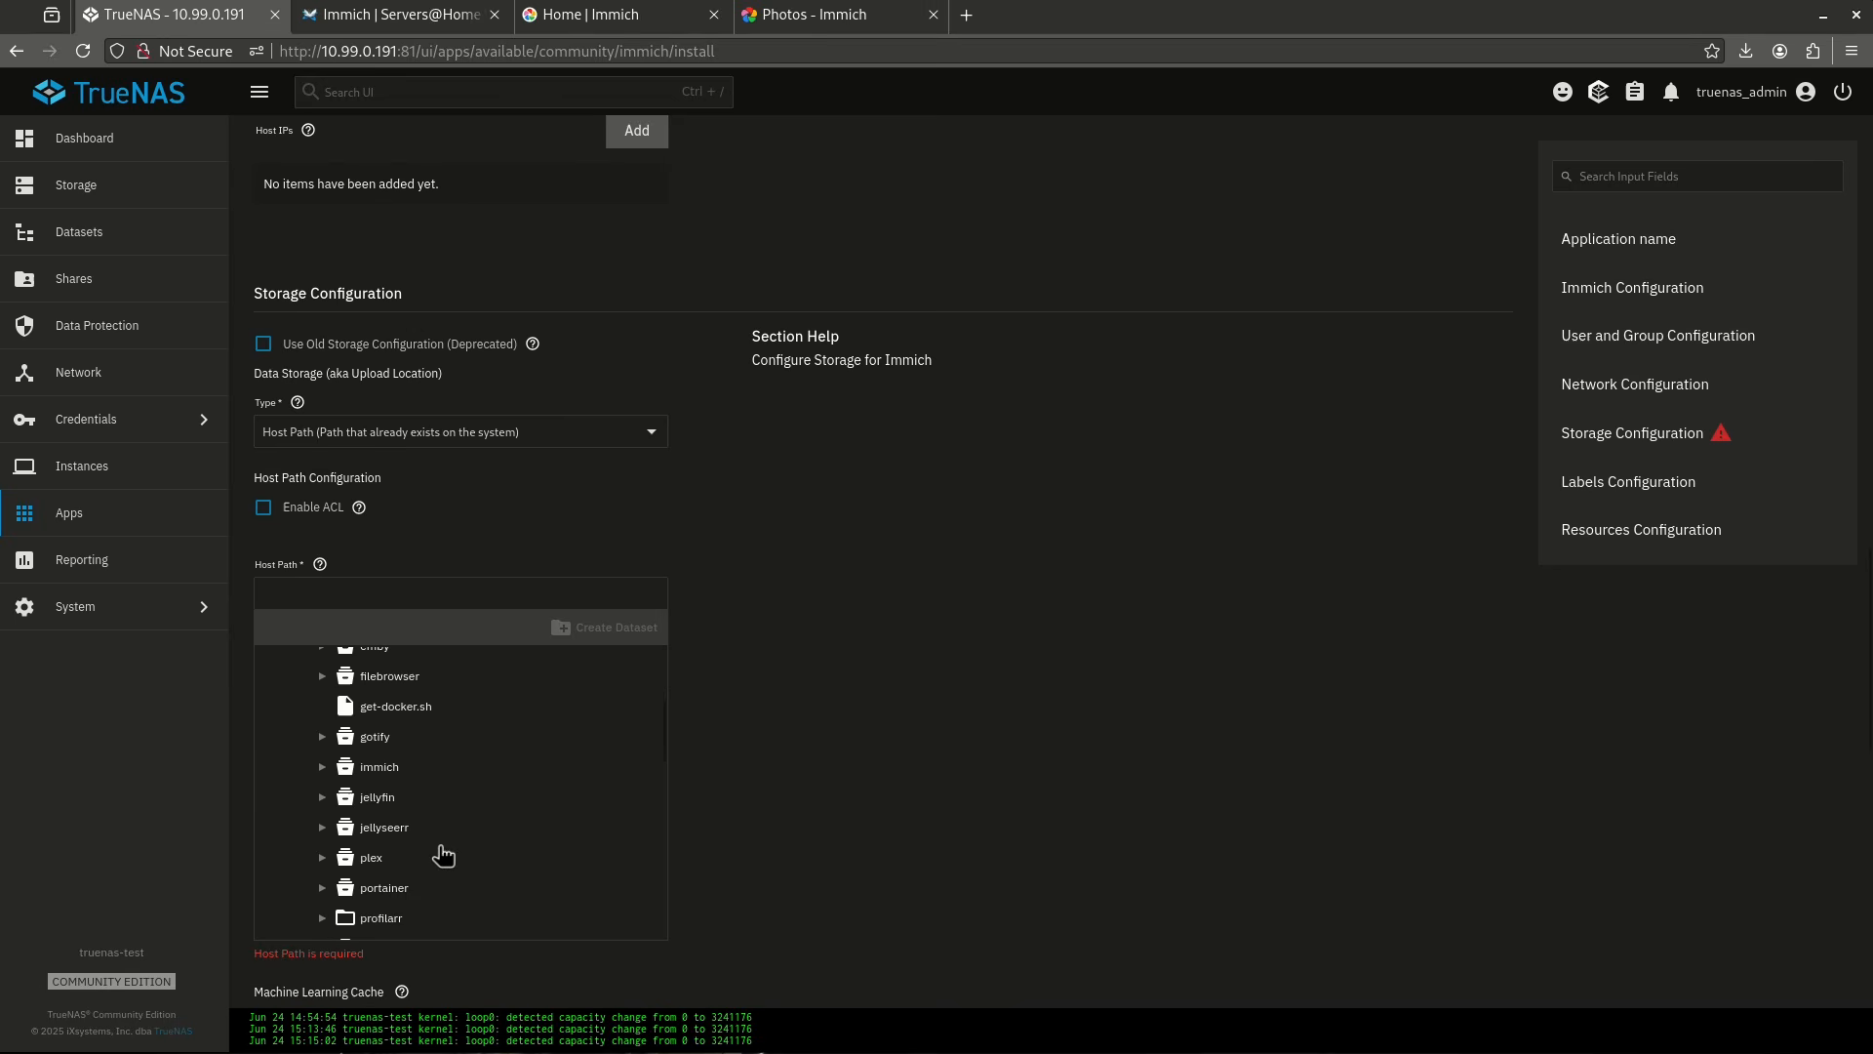
{"action": "left_click", "coordinate": [323, 767]}
{"action": "left_click", "coordinate": [393, 829]}
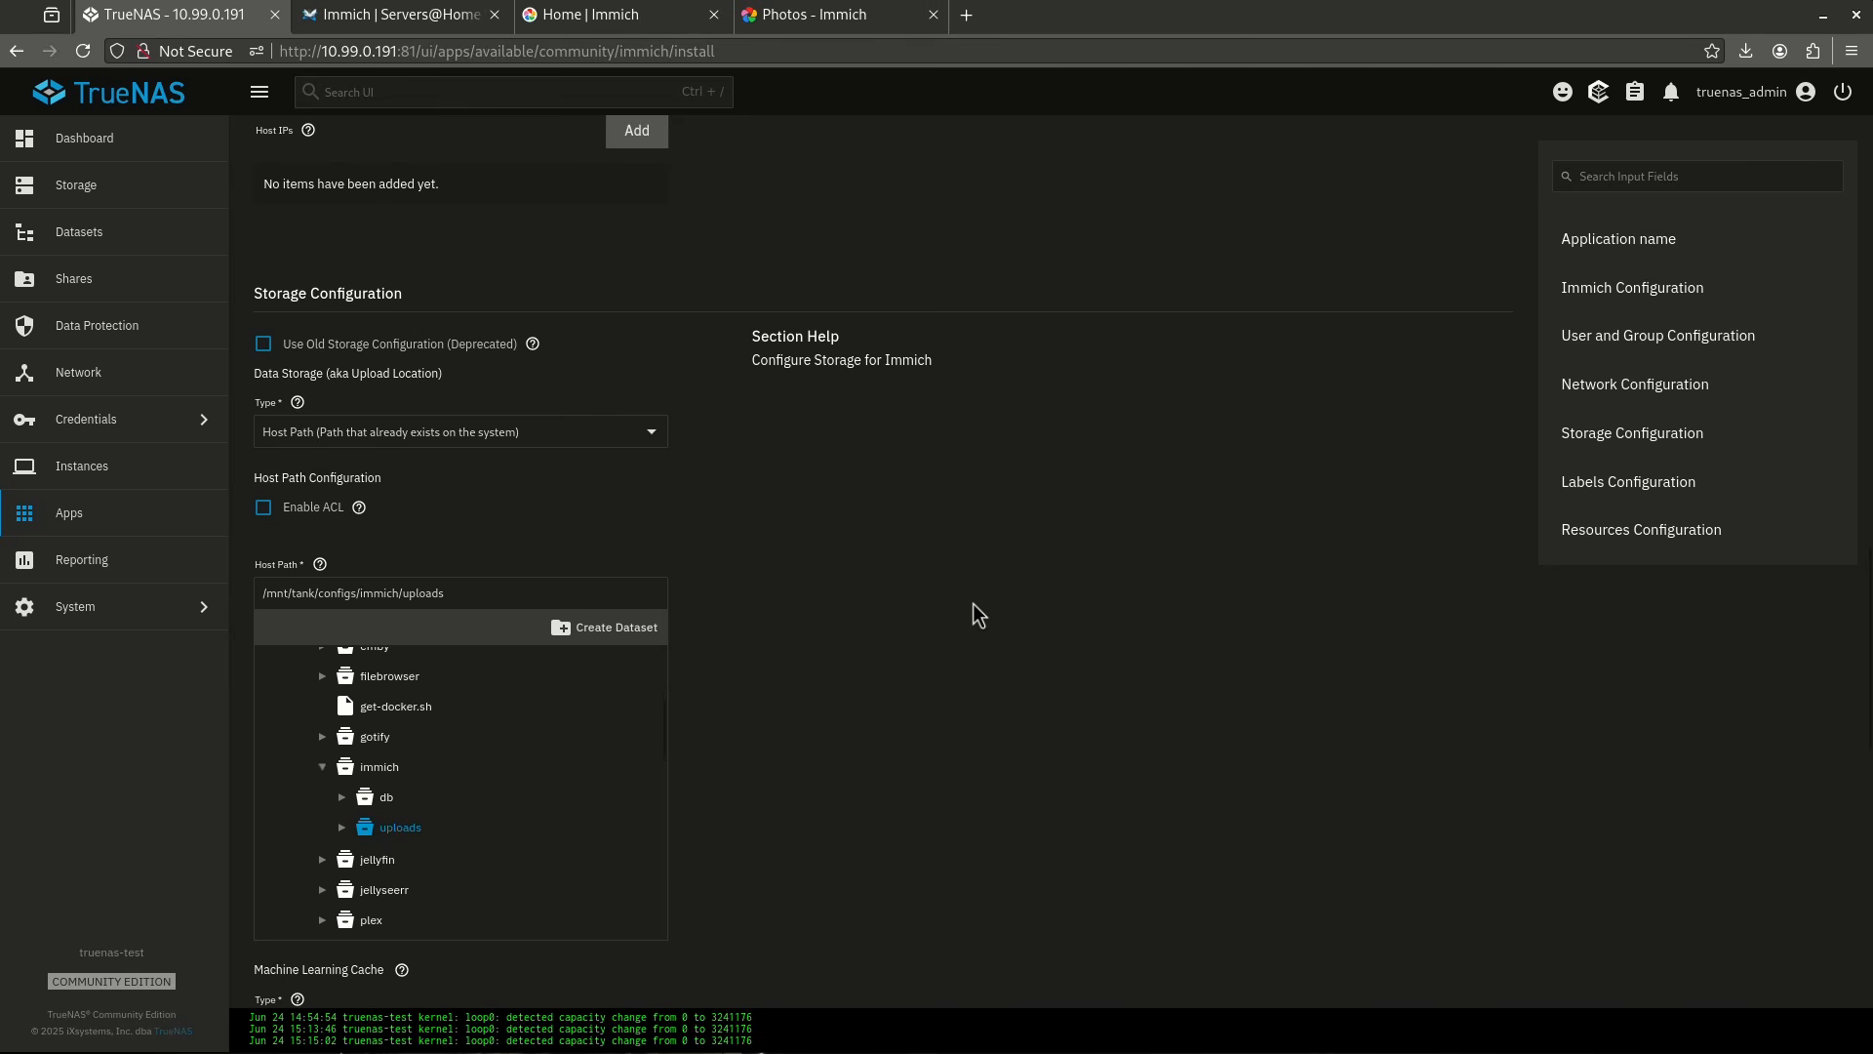
Set the Postgres Data Storage to the host path /mnt/tank/configs/immich/db and enable Automatic Permissions for it.
{"action": "scroll", "coordinate": [909, 601], "scroll_direction": "down", "scroll_amount": 7}
{"action": "scroll", "coordinate": [911, 611], "scroll_direction": "down", "scroll_amount": 2}
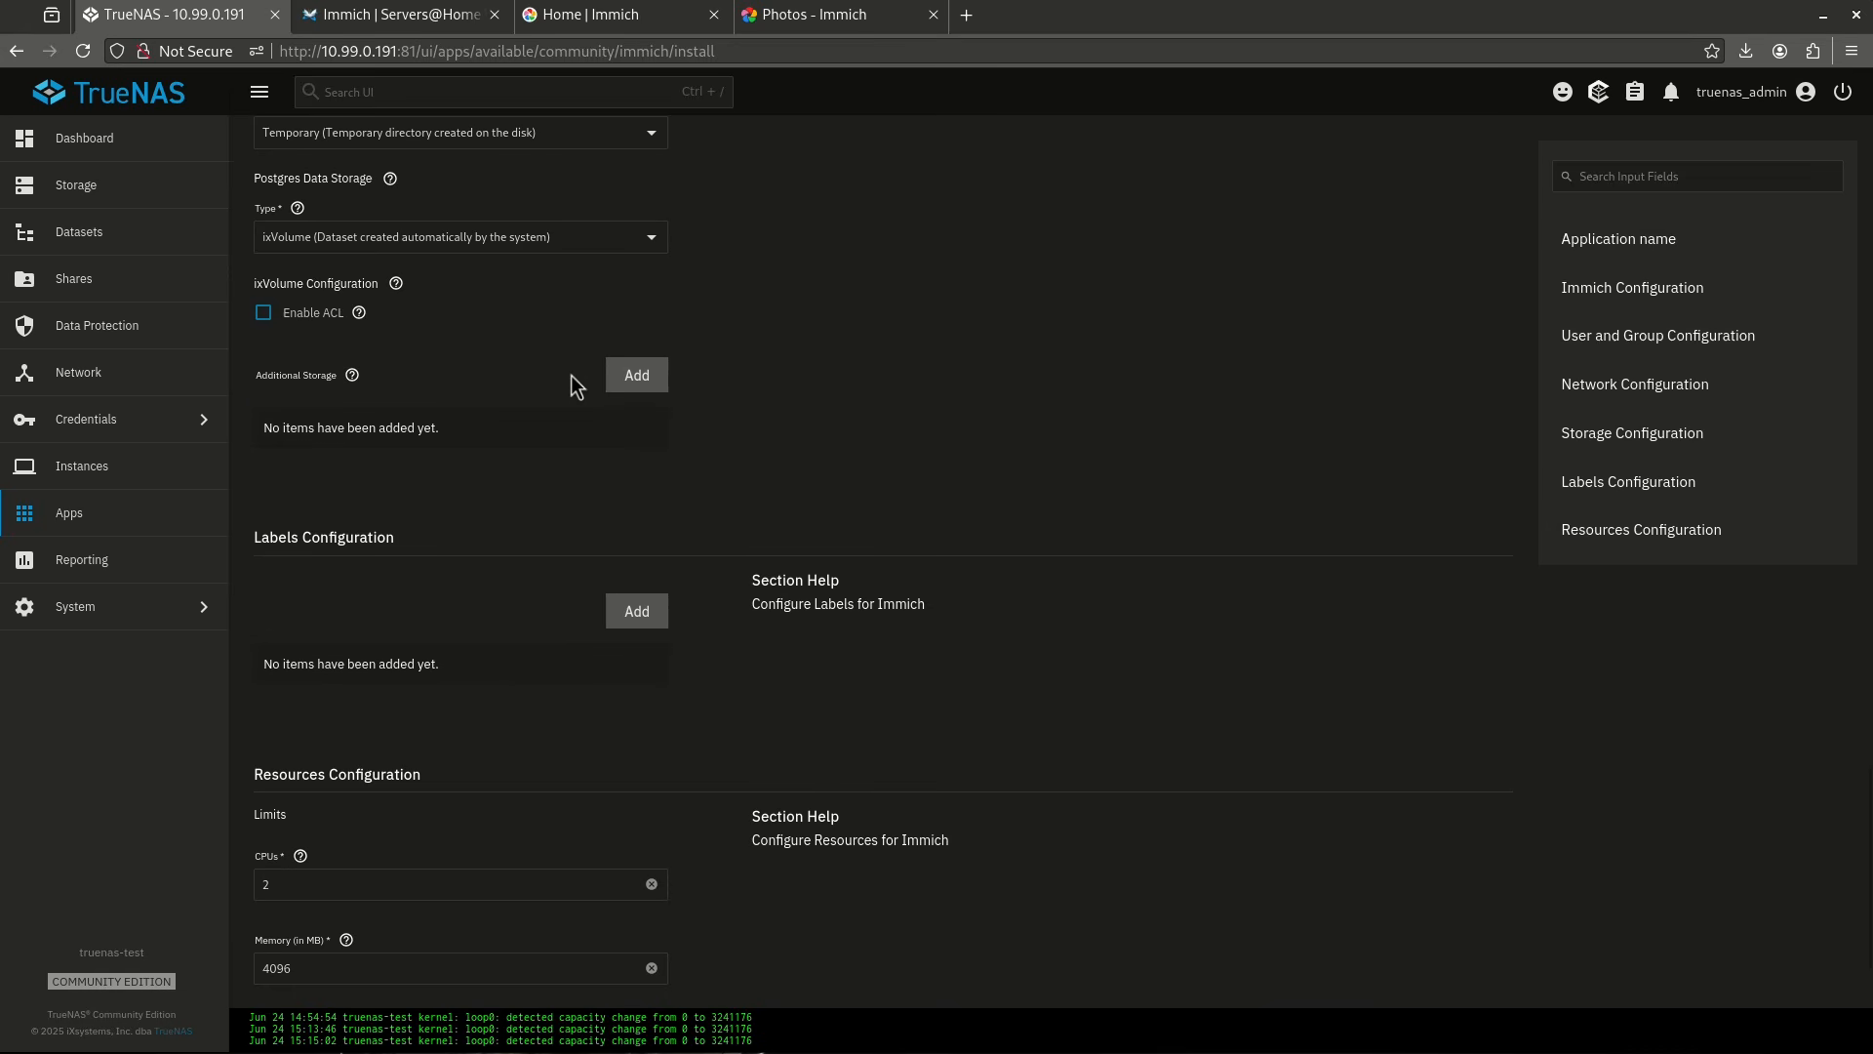
{"action": "scroll", "coordinate": [574, 384], "scroll_direction": "up", "scroll_amount": 1}
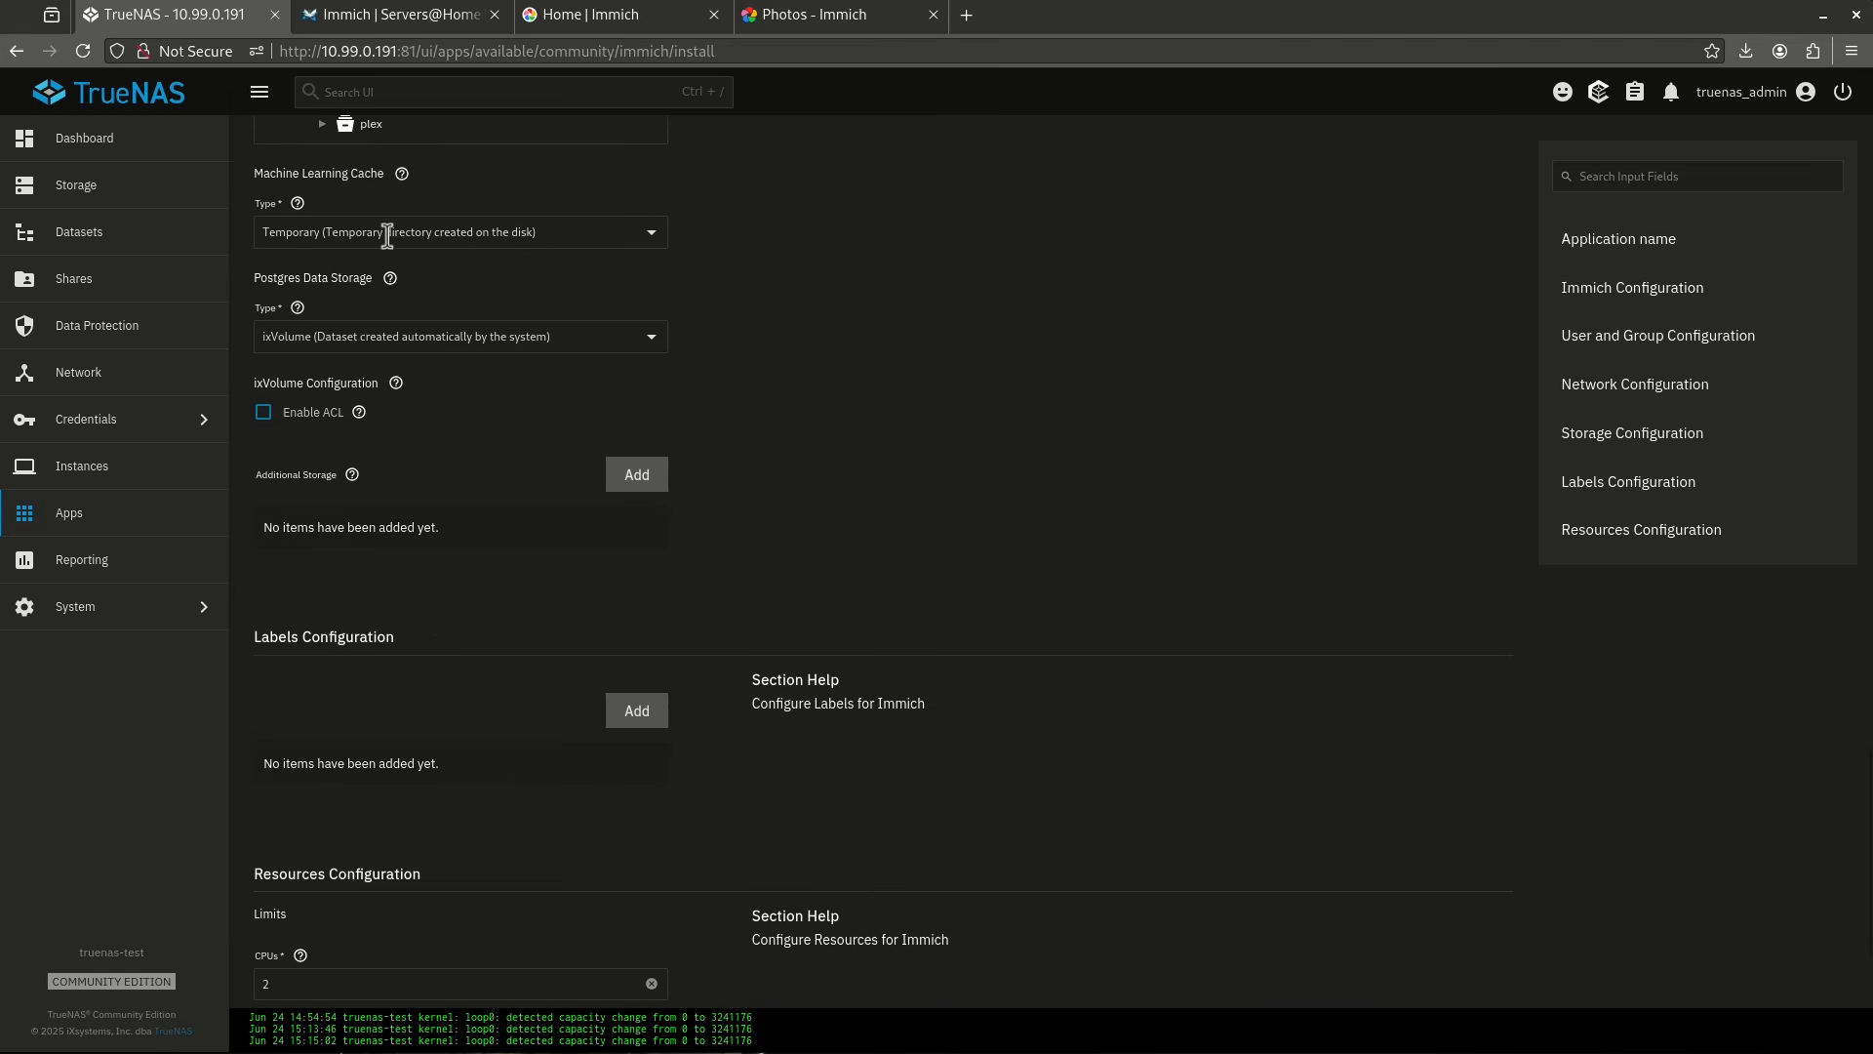
{"action": "left_click", "coordinate": [288, 336]}
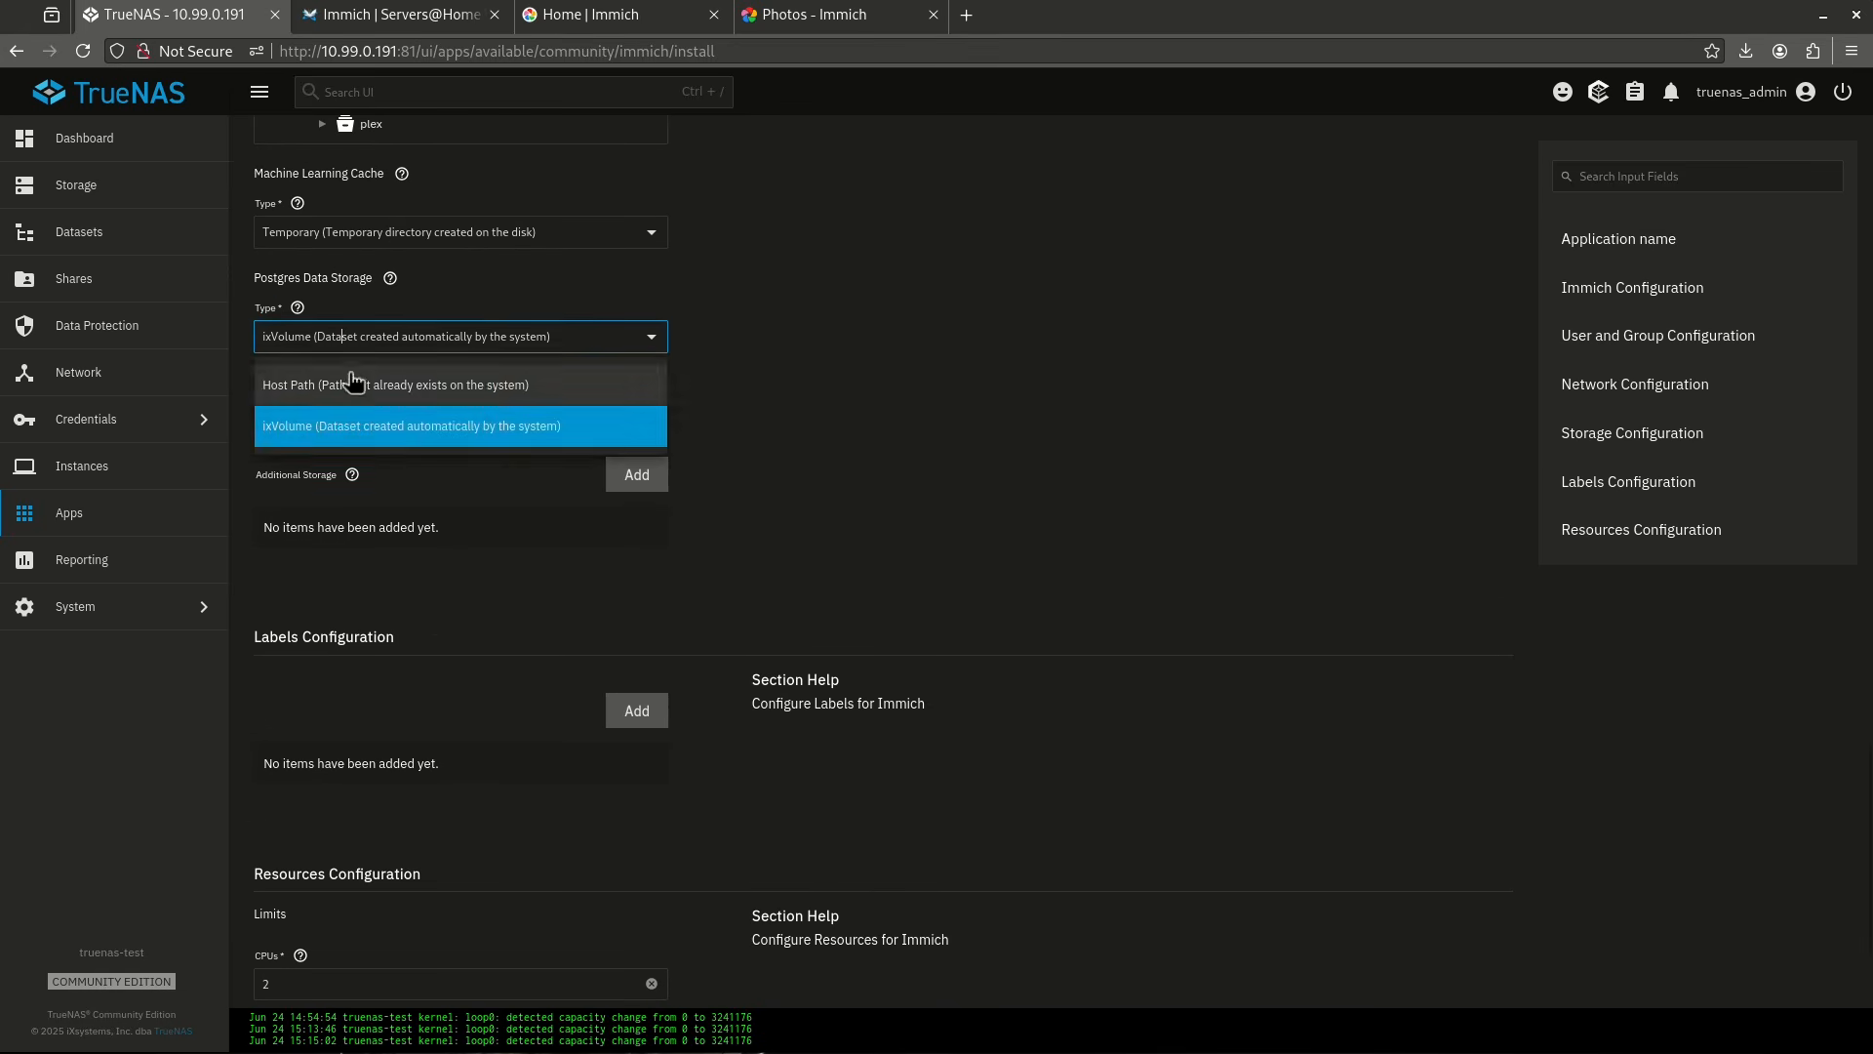
{"action": "left_click", "coordinate": [353, 373]}
{"action": "left_click", "coordinate": [264, 568]}
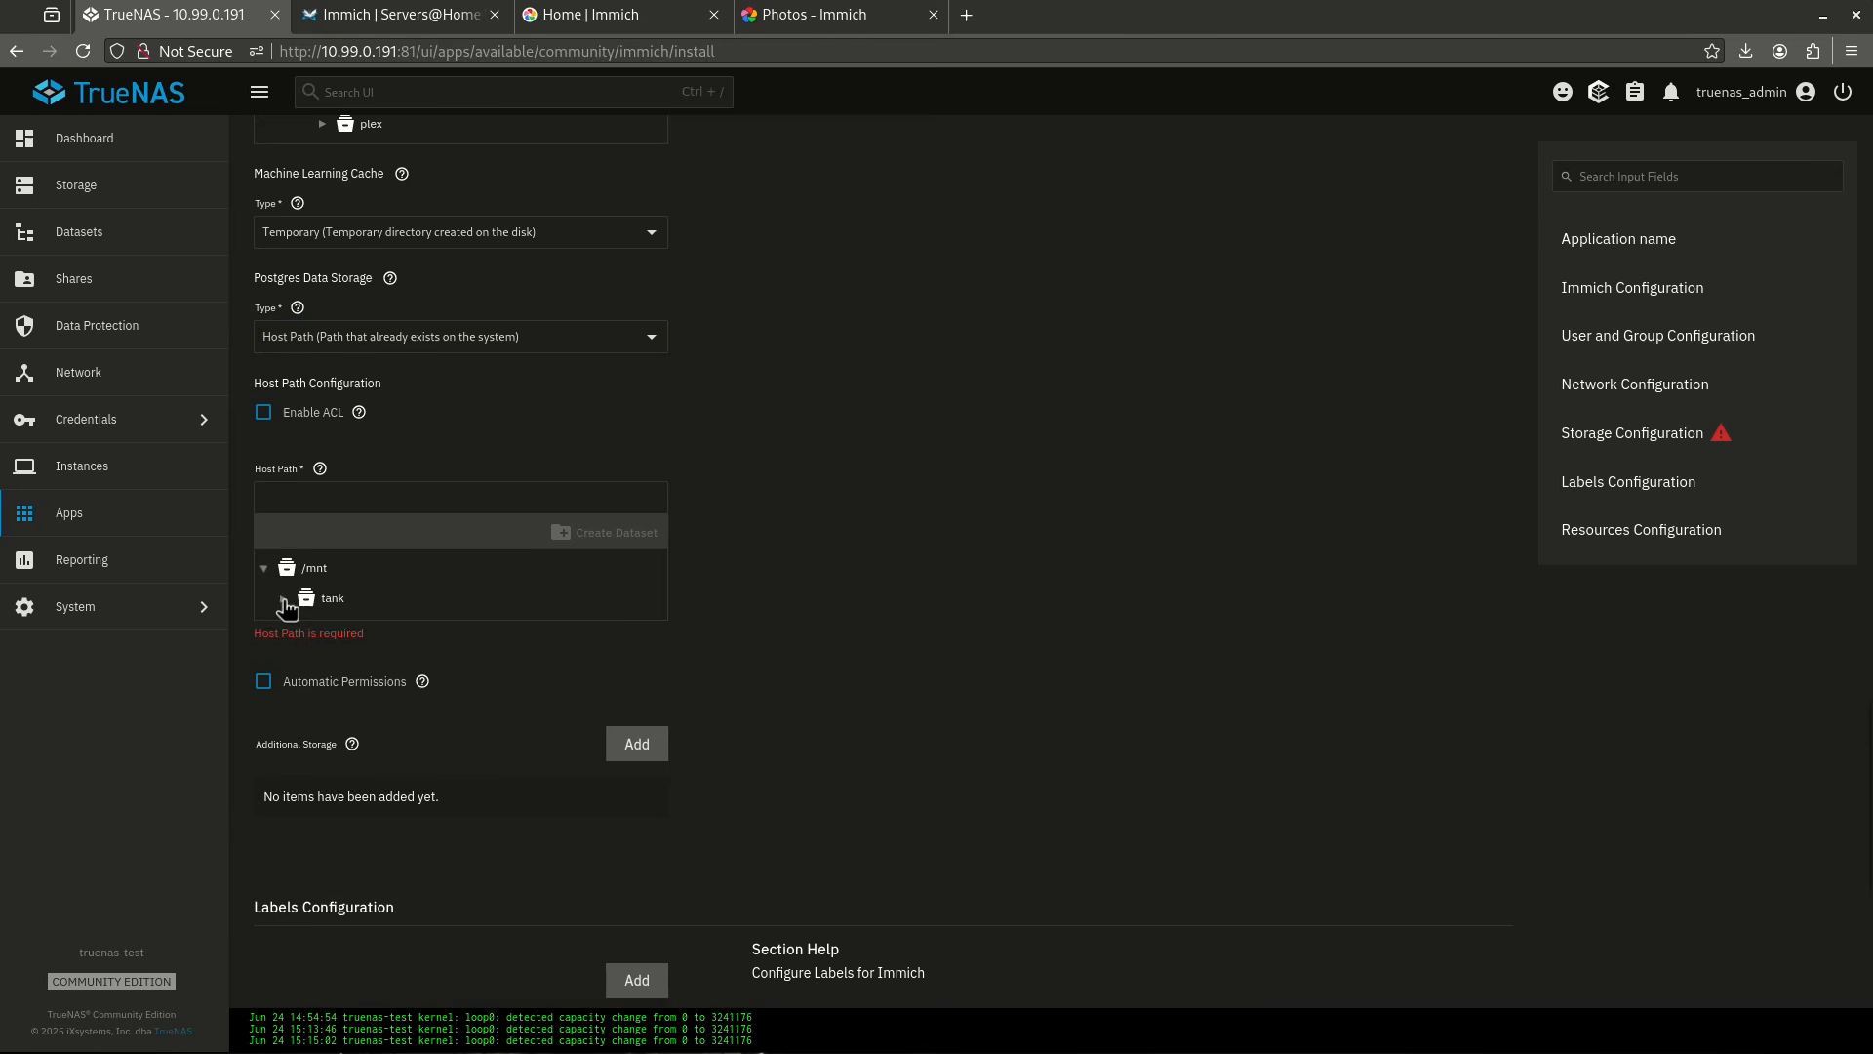
{"action": "left_click", "coordinate": [282, 598]}
{"action": "left_click", "coordinate": [303, 628]}
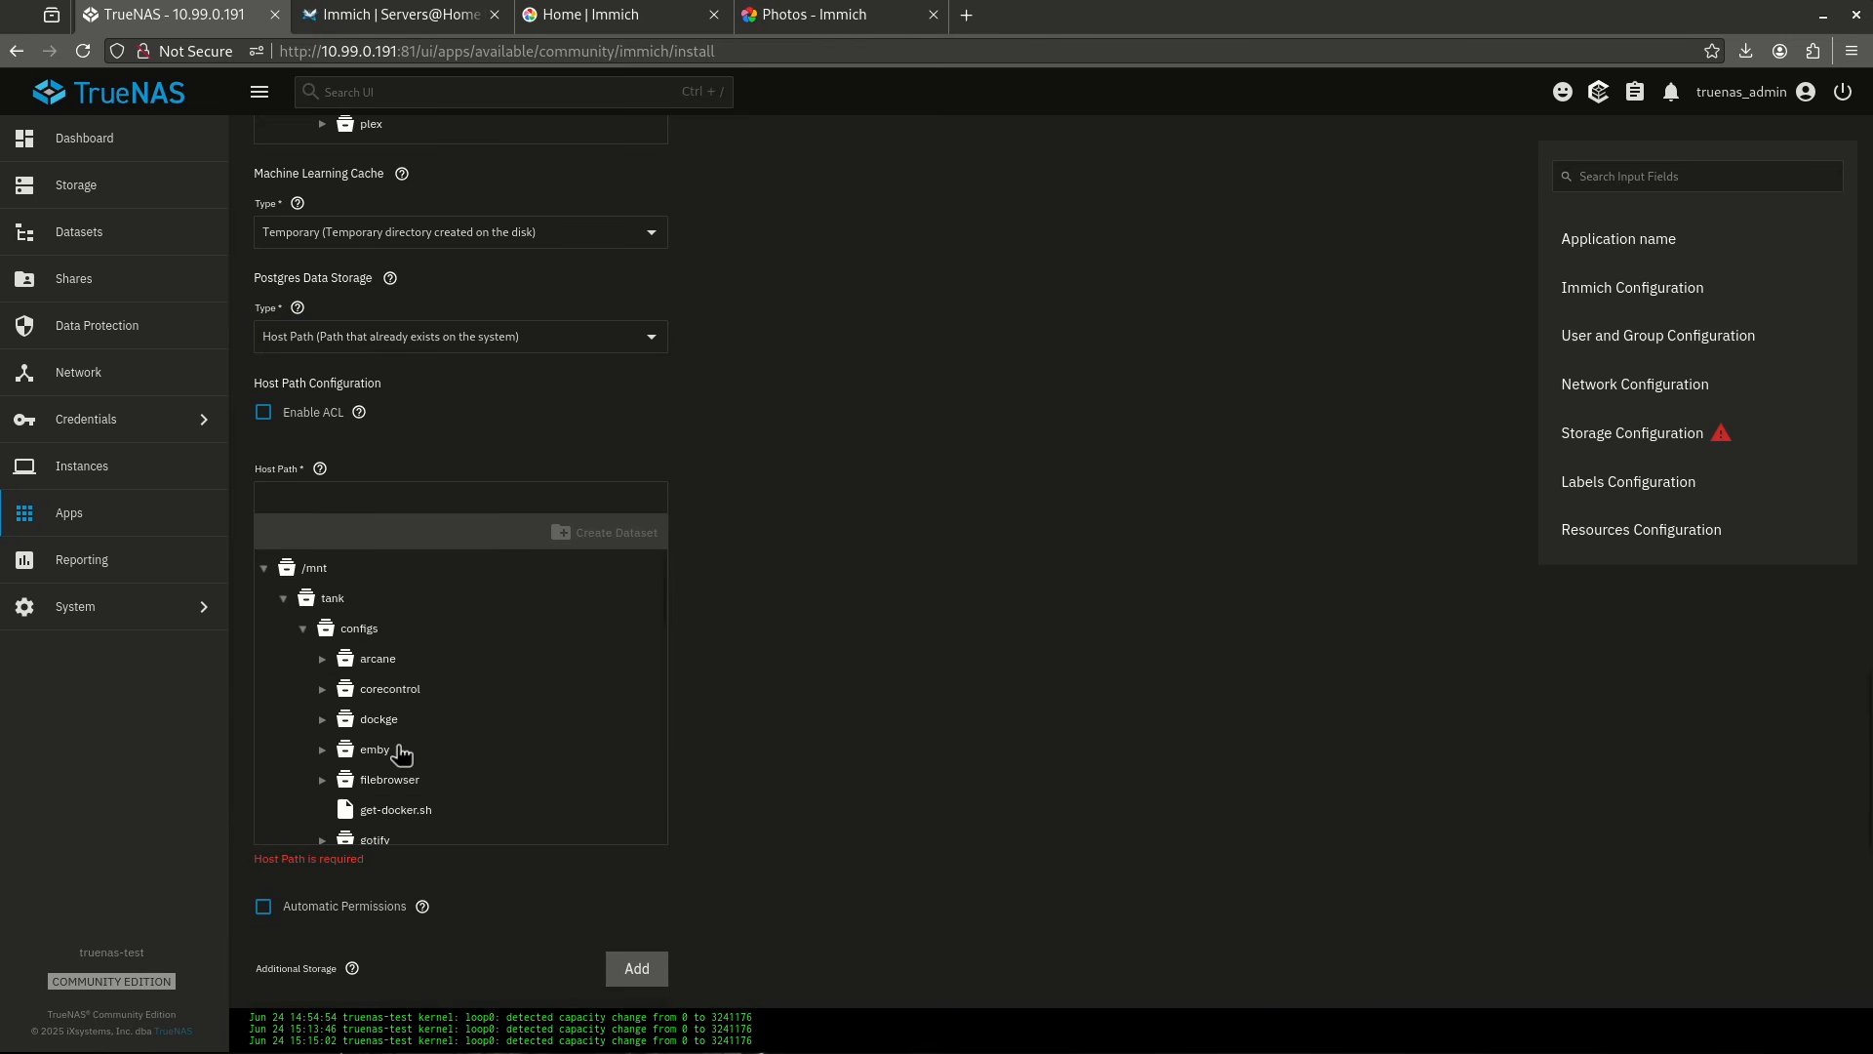
{"action": "scroll", "coordinate": [400, 754], "scroll_direction": "down", "scroll_amount": 1}
{"action": "left_click", "coordinate": [388, 772]}
{"action": "left_click", "coordinate": [327, 772]}
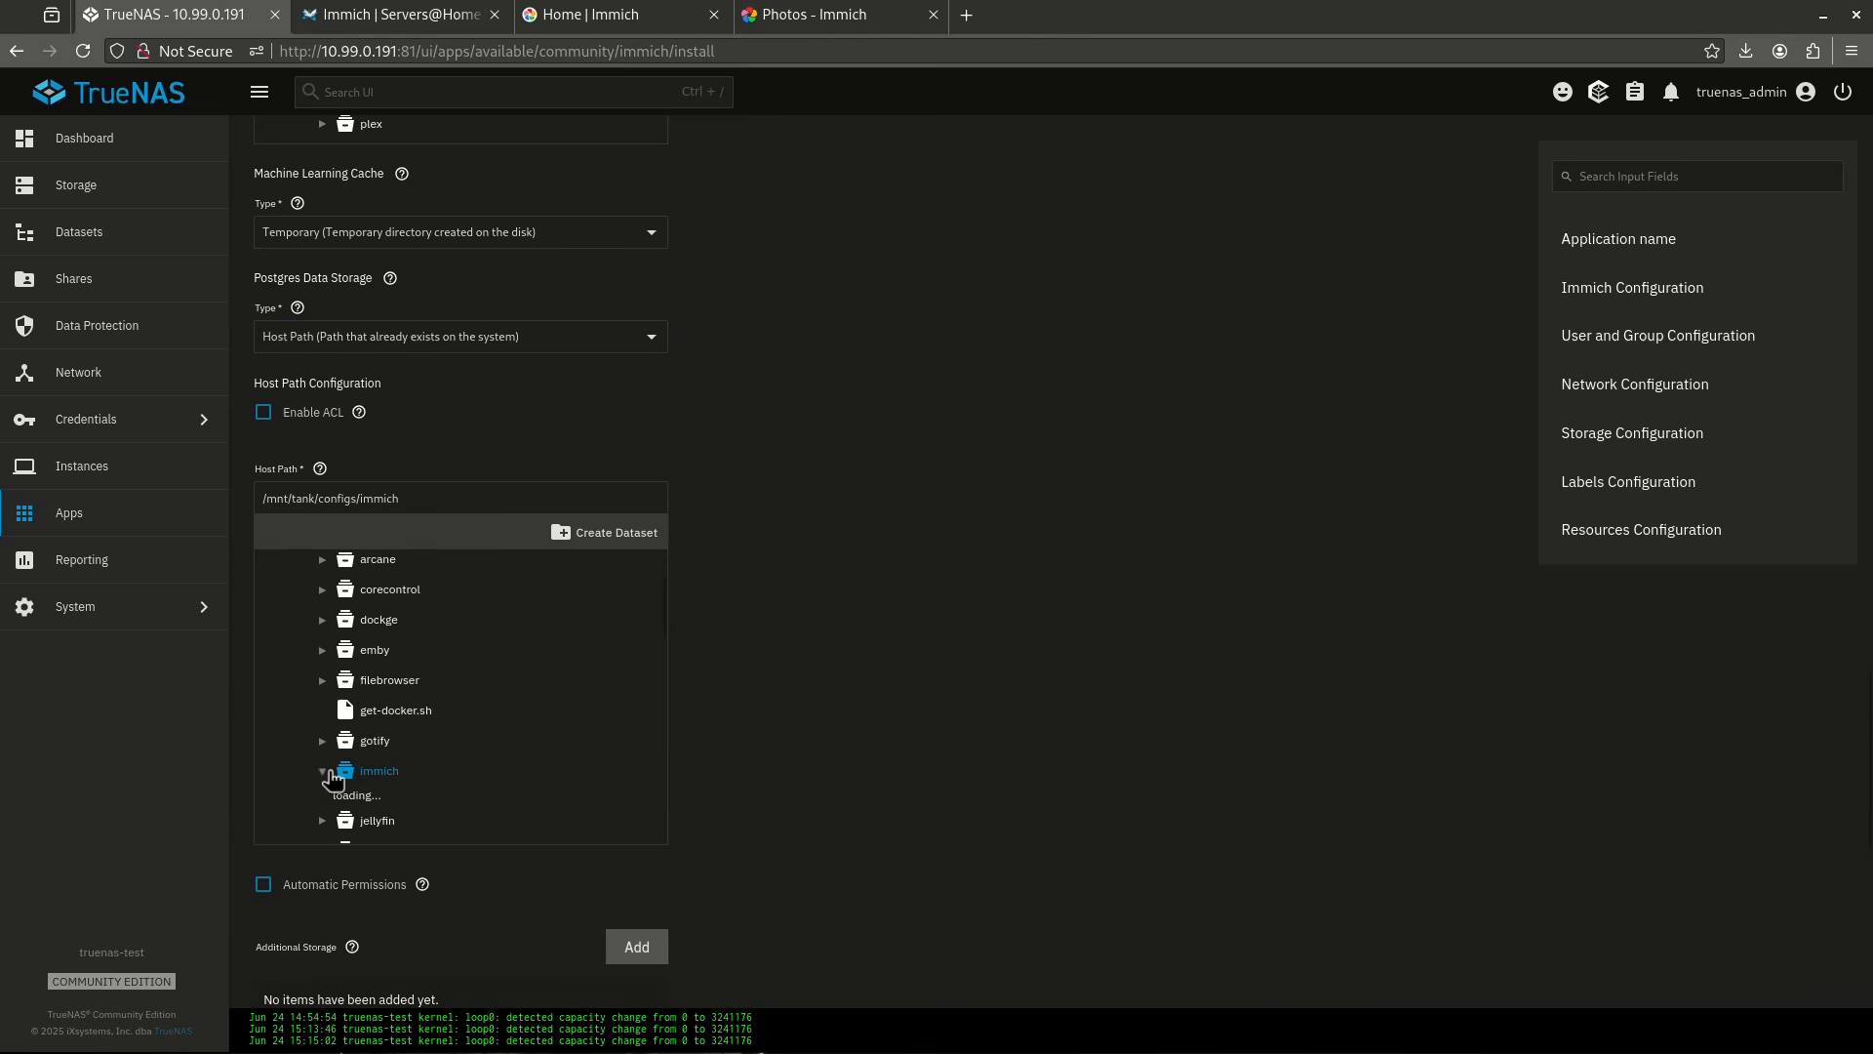
{"action": "left_click", "coordinate": [386, 801]}
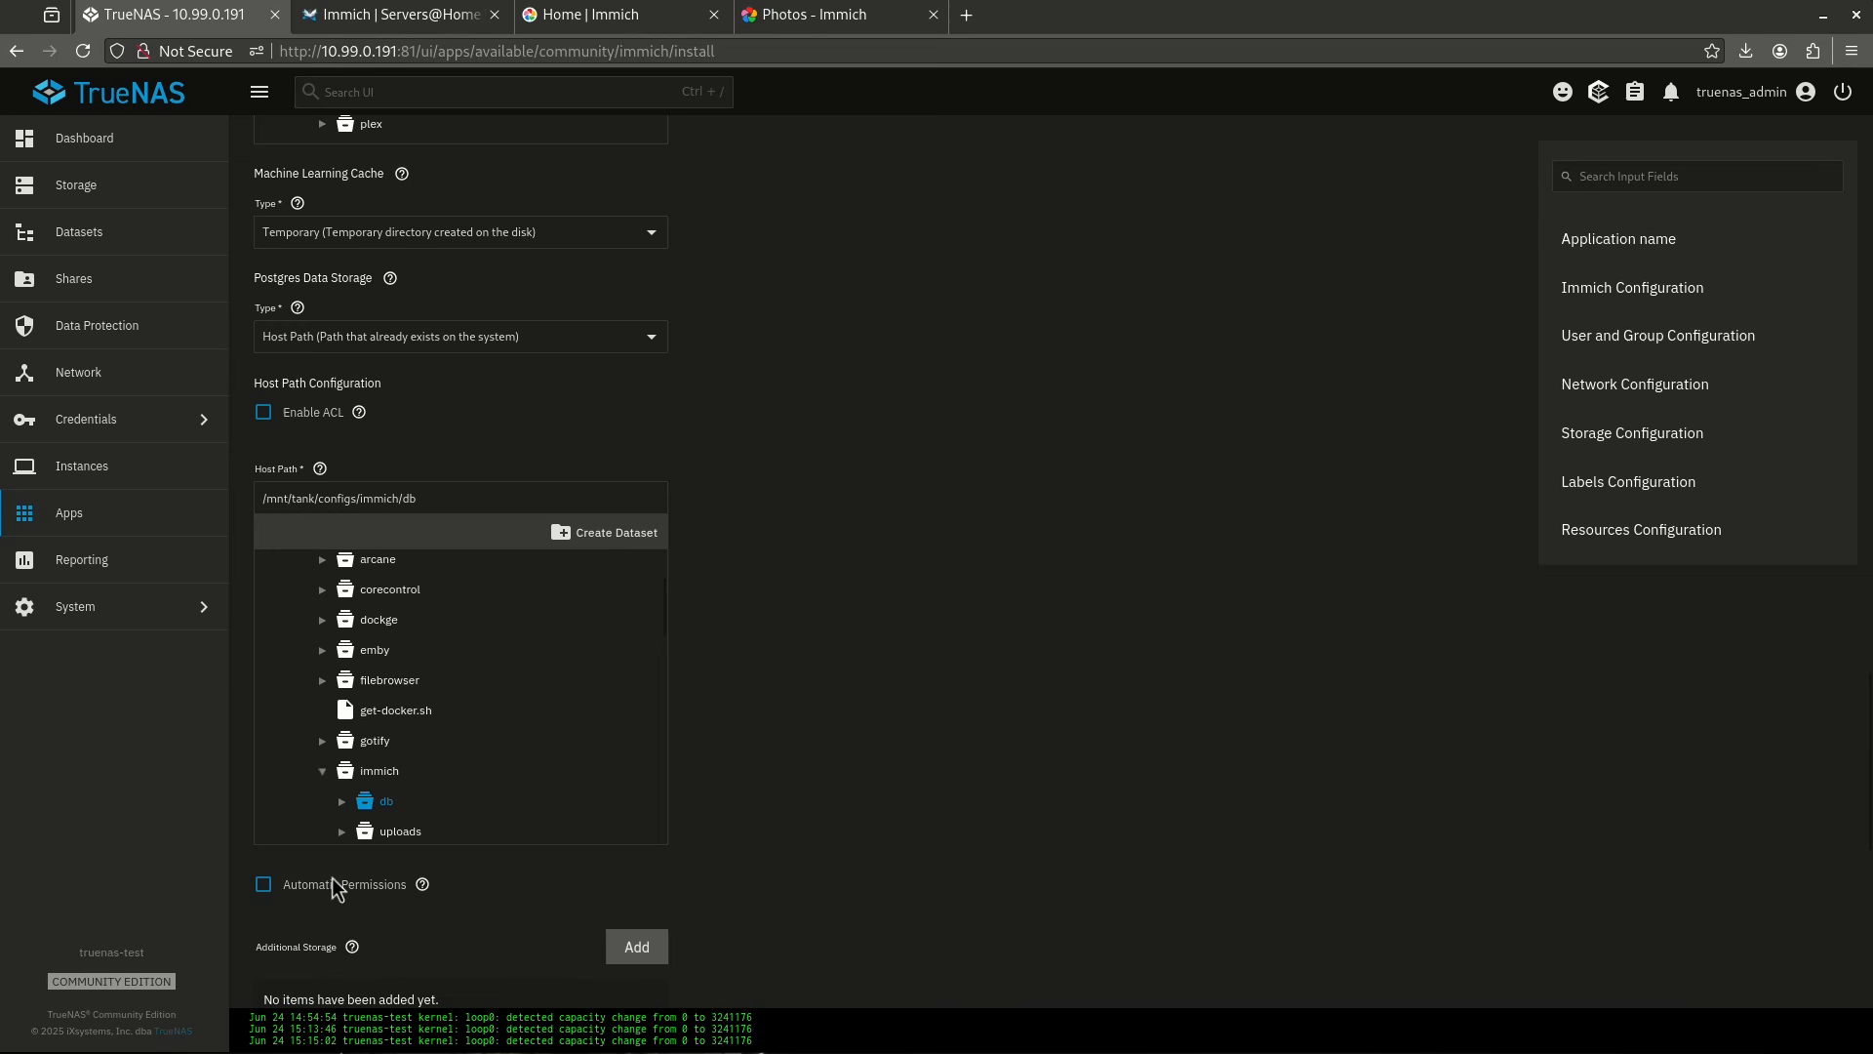
{"action": "left_click", "coordinate": [264, 885]}
Keep the default labels and resource limits and install the configured Immich app.
{"action": "scroll", "coordinate": [752, 649], "scroll_direction": "down", "scroll_amount": 4}
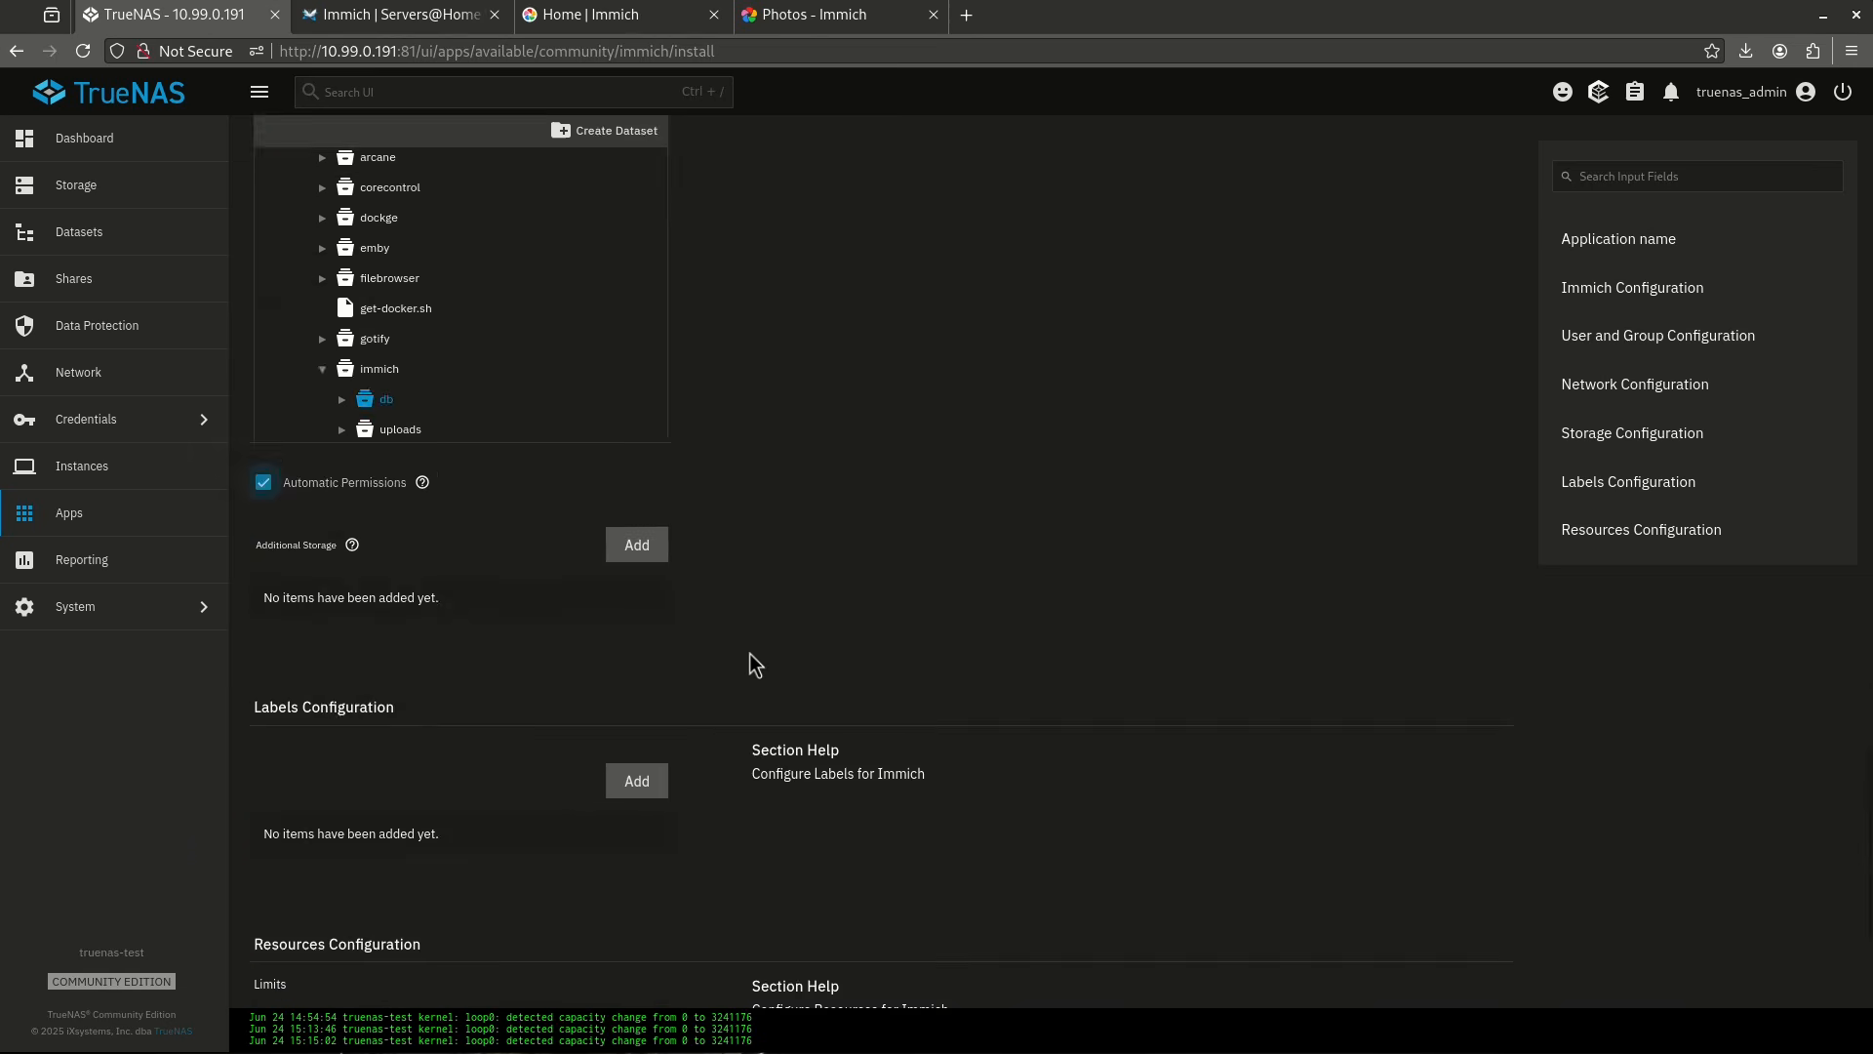
{"action": "scroll", "coordinate": [753, 662], "scroll_direction": "down", "scroll_amount": 3}
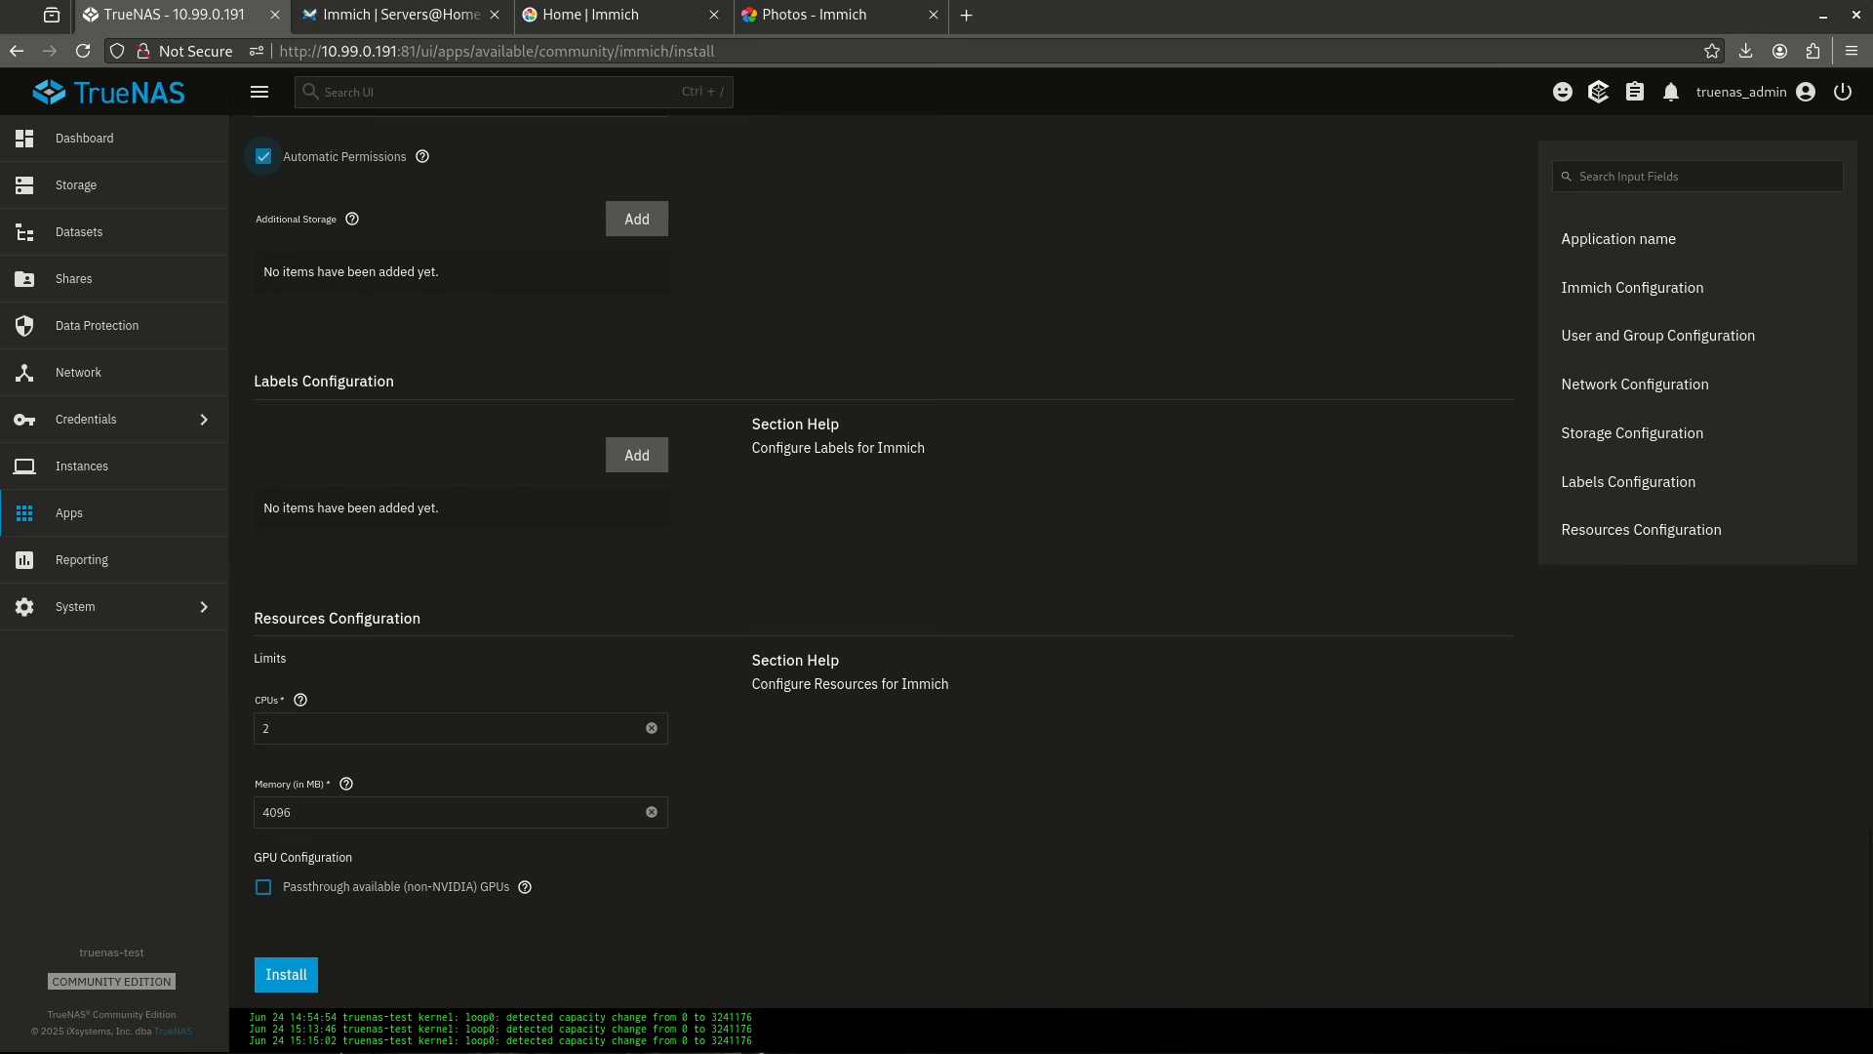
{"action": "left_click", "coordinate": [286, 974]}
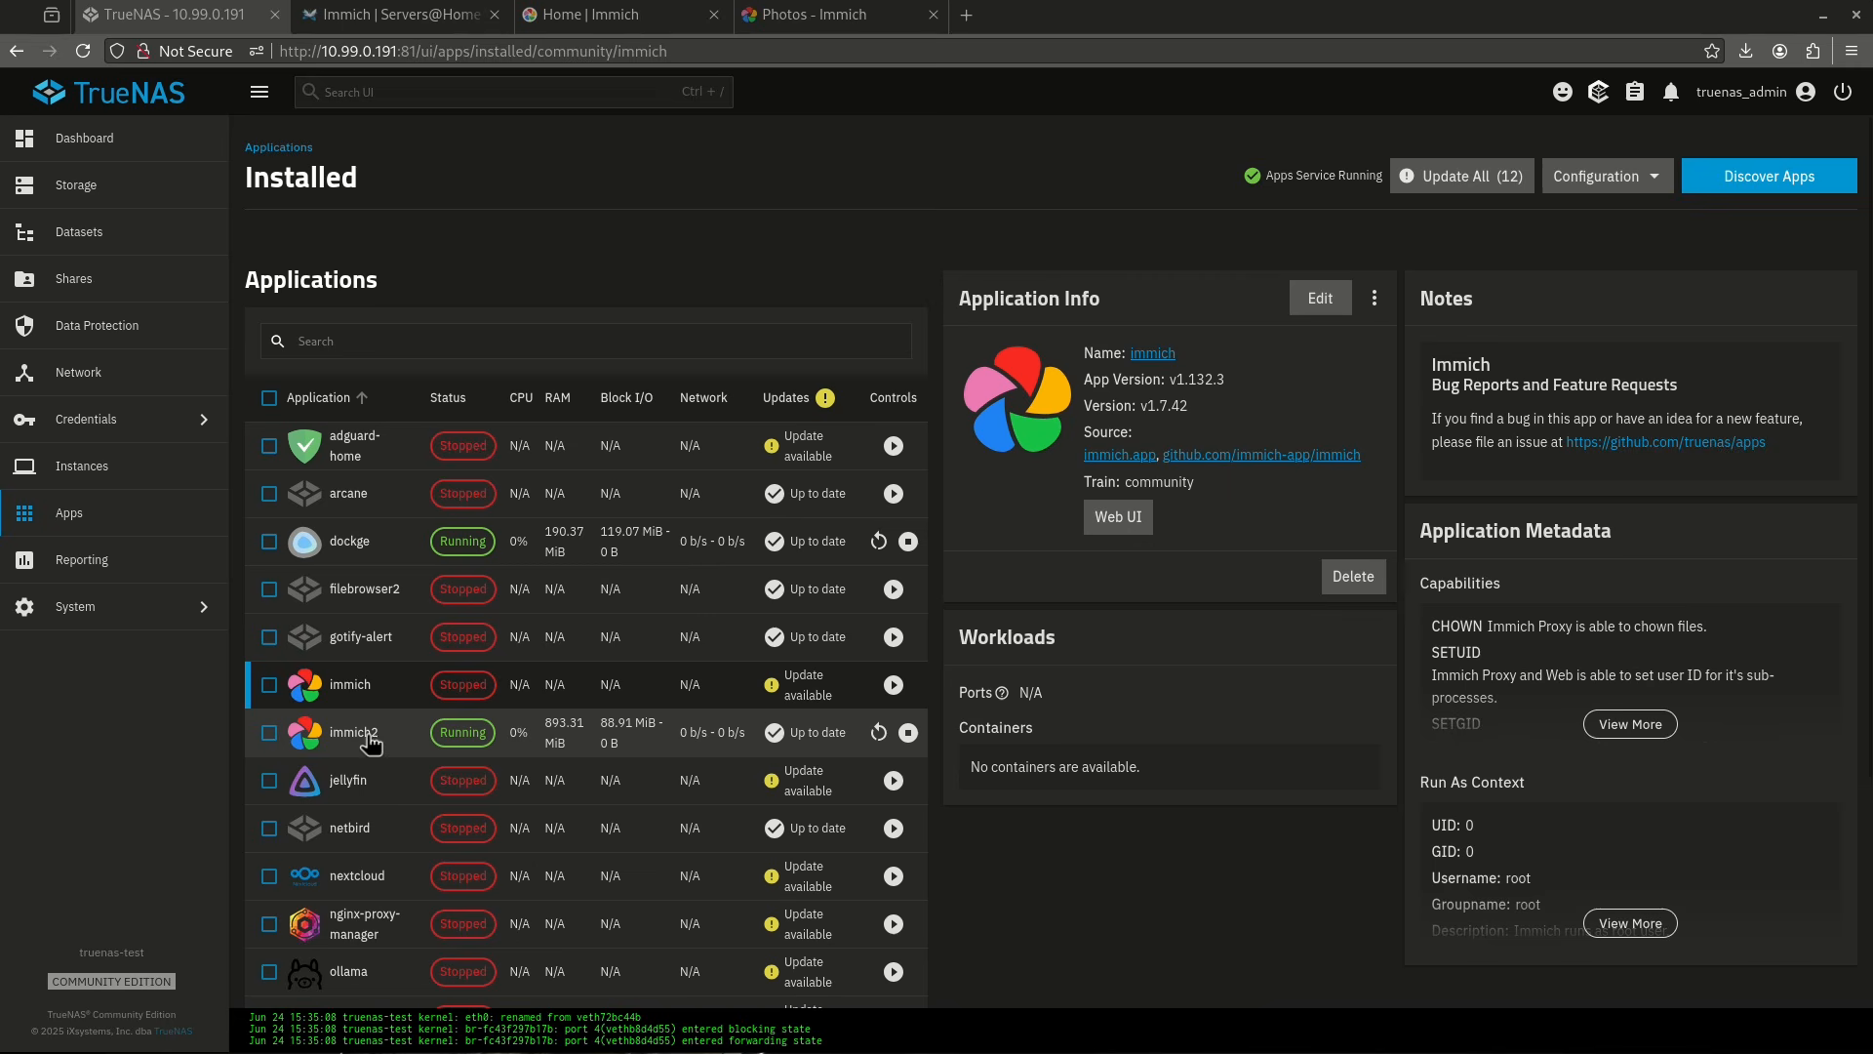
Open the web interface of the installed immich2 app and begin its getting-started setup.
{"action": "left_click", "coordinate": [528, 741]}
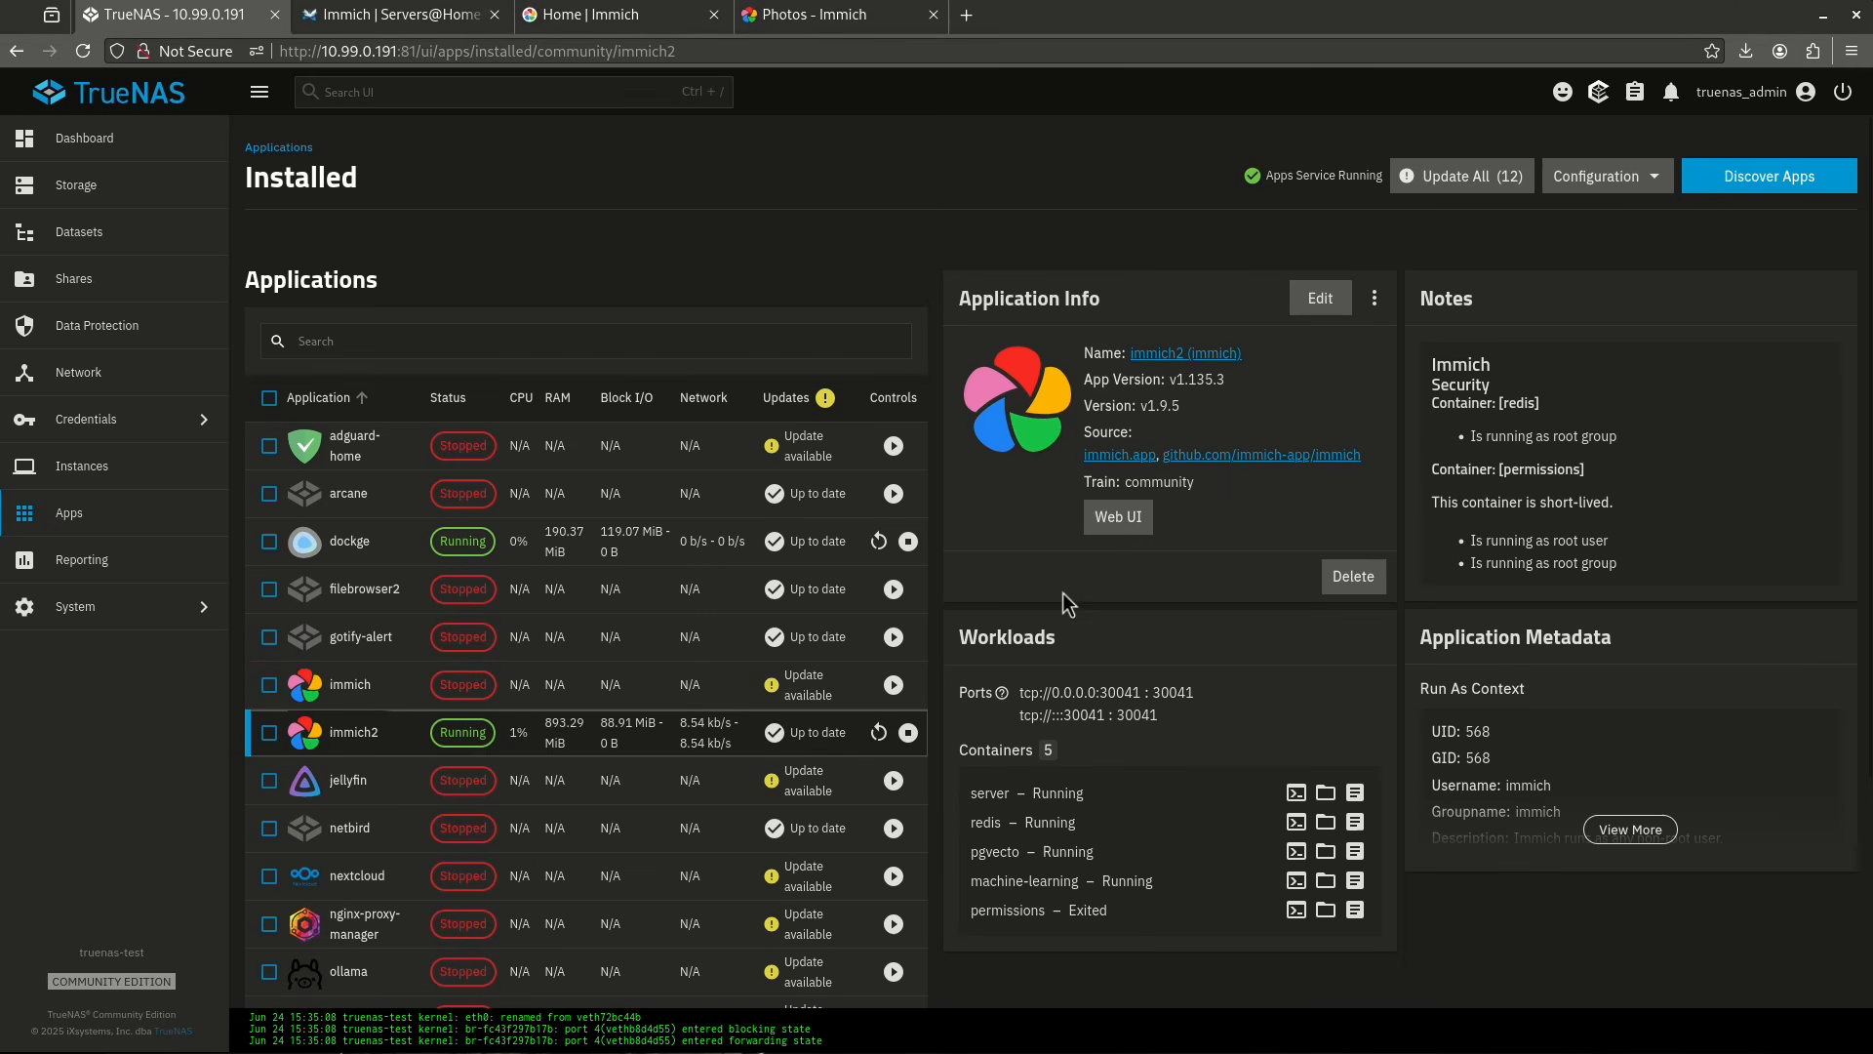
{"action": "left_click", "coordinate": [1110, 532]}
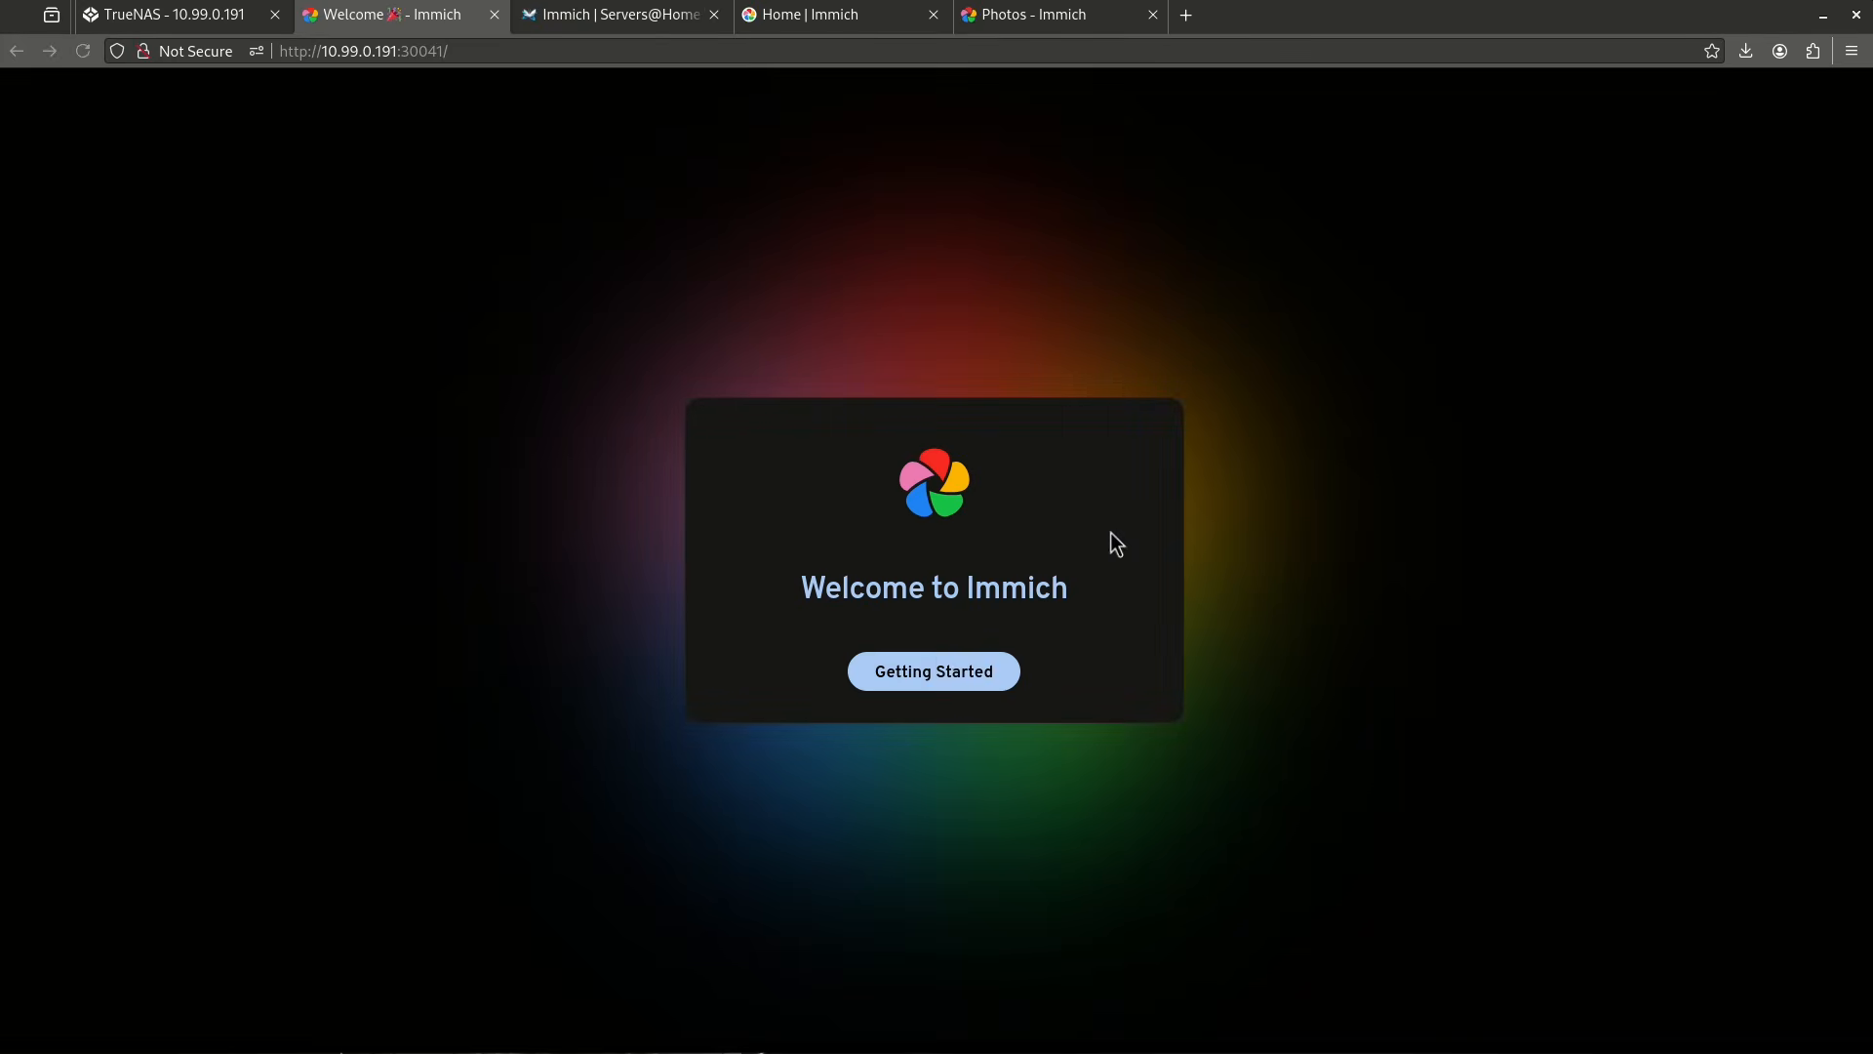
{"action": "left_click", "coordinate": [938, 668]}
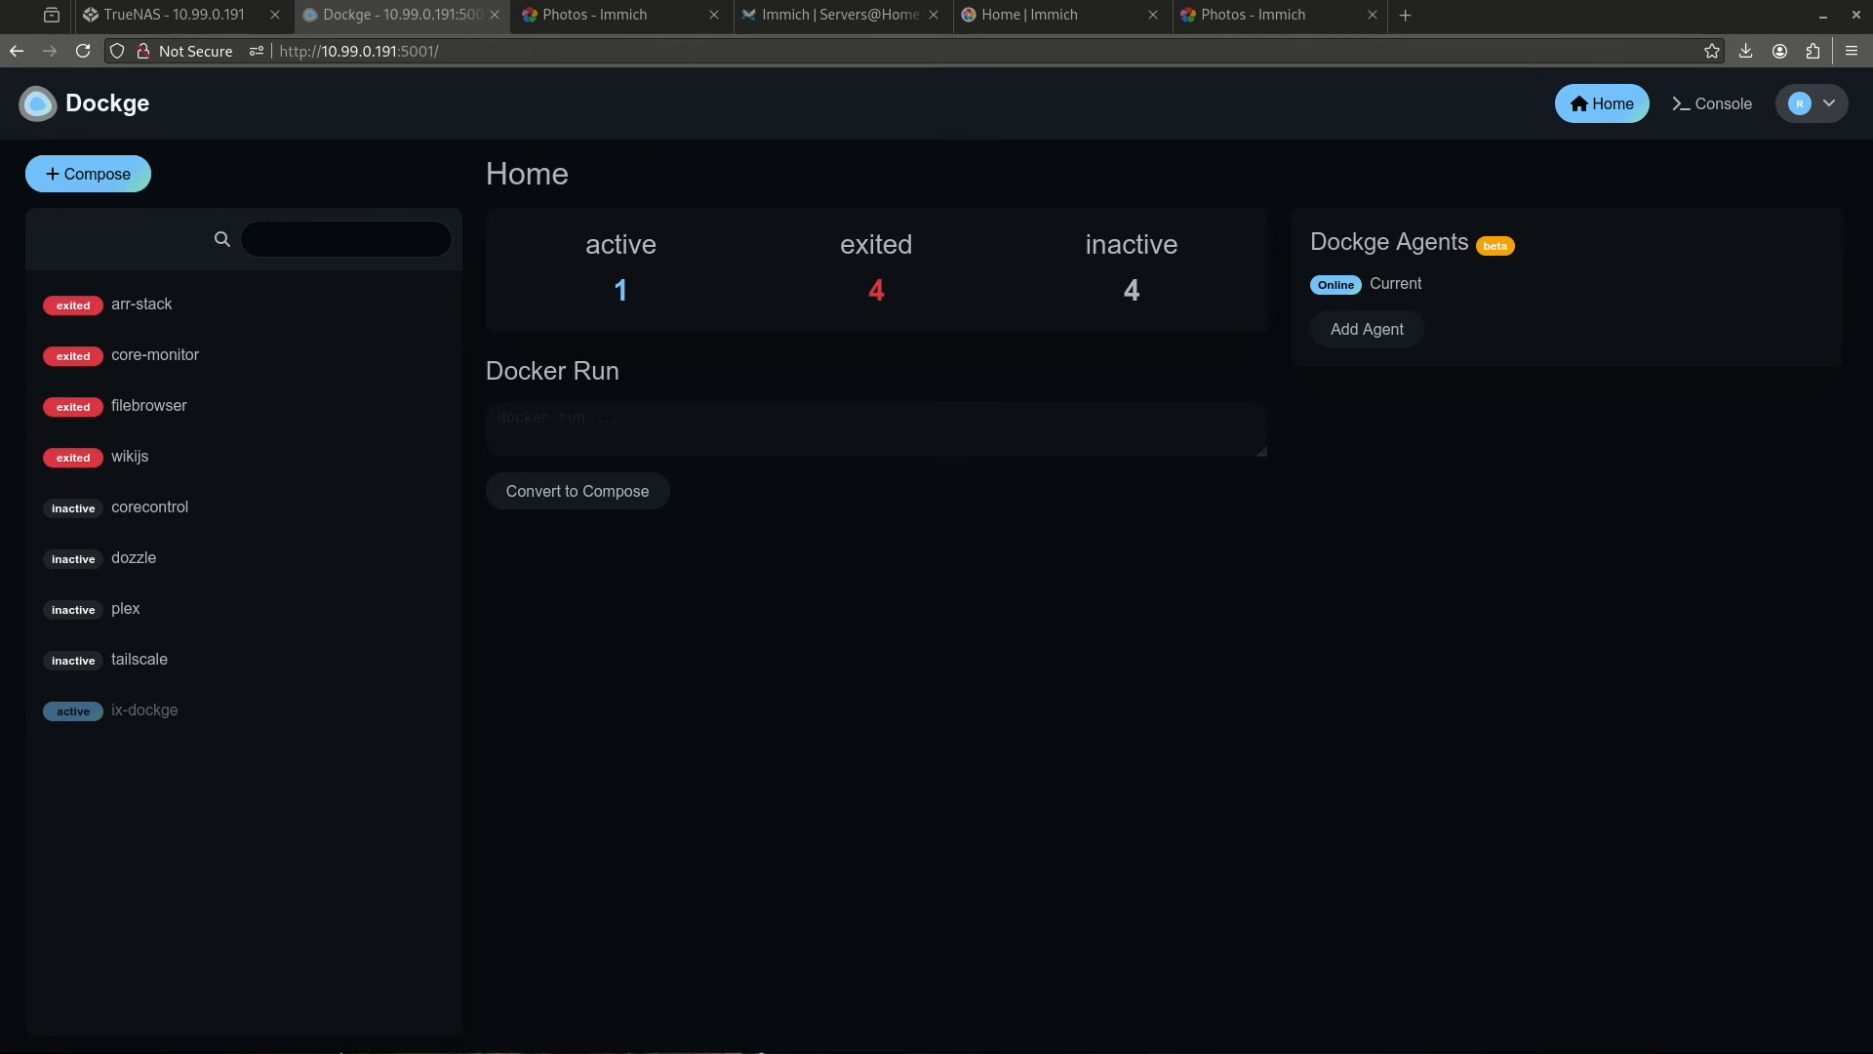
Start a new compose stack in Dockge and name it immich.
{"action": "left_click", "coordinate": [107, 174]}
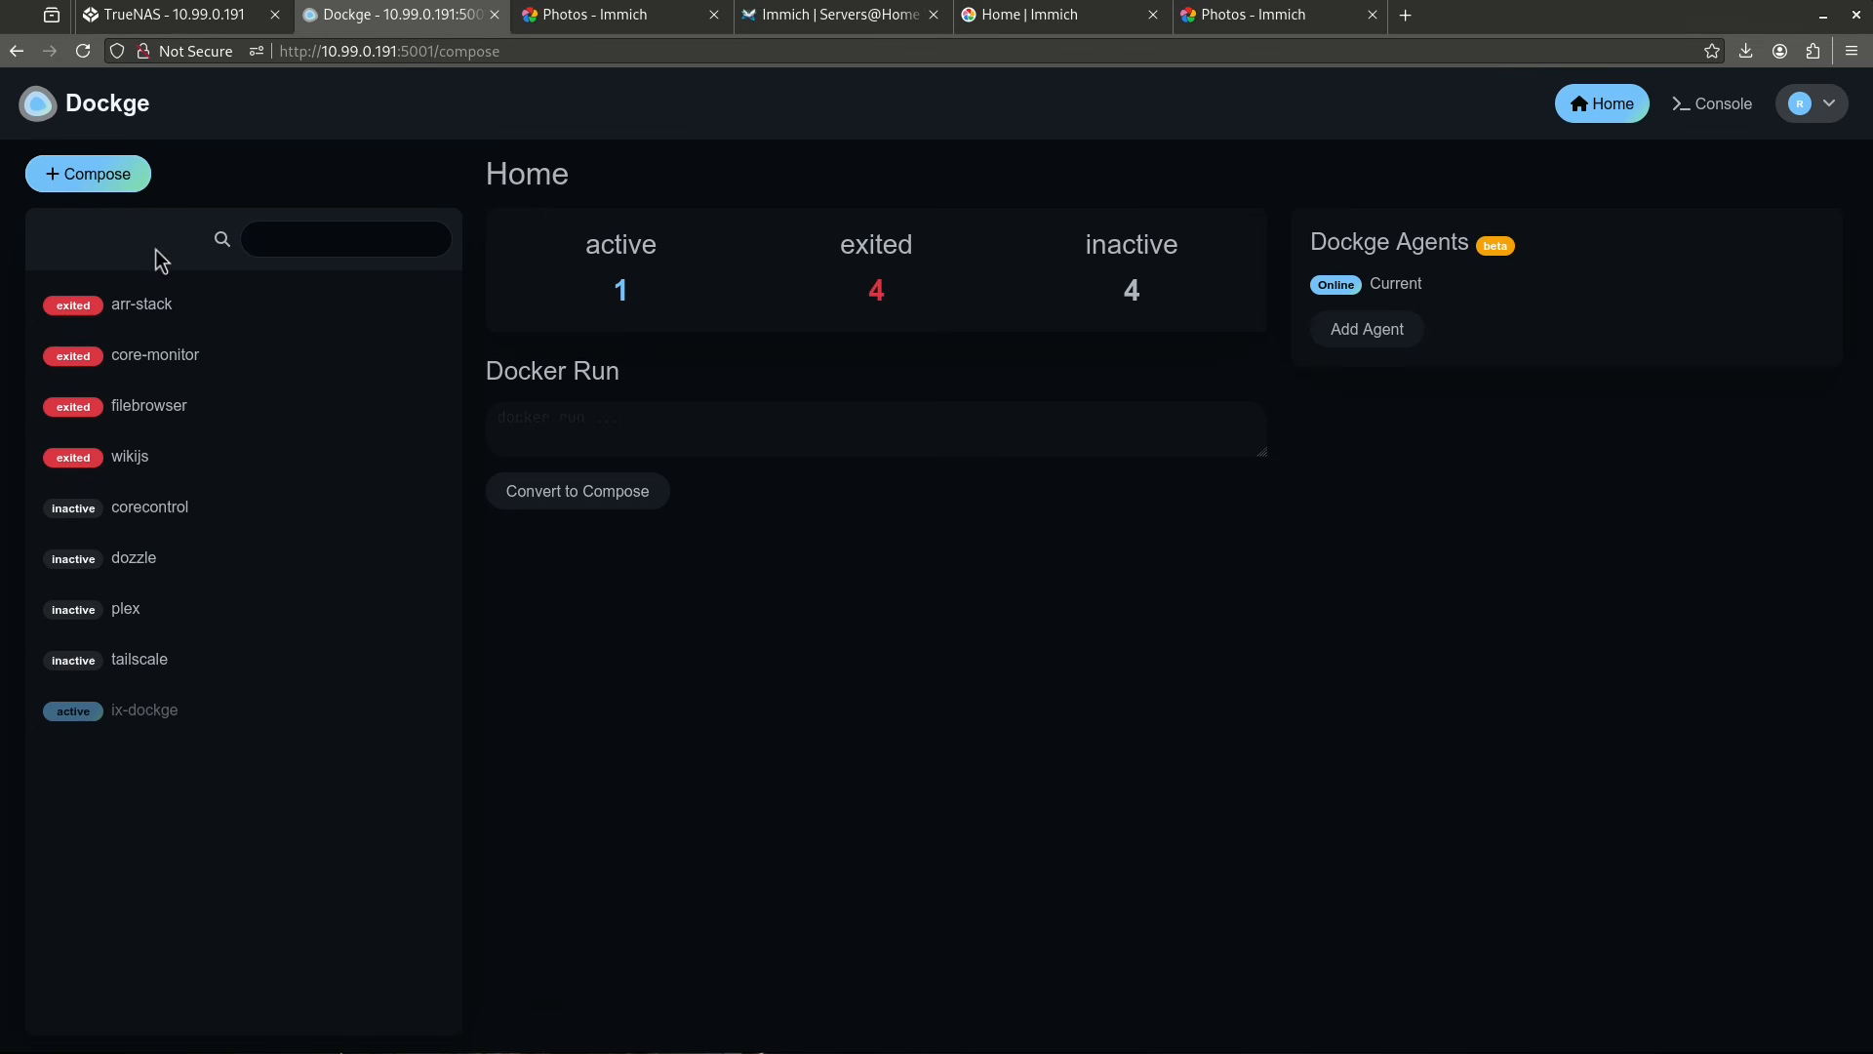
{"action": "left_click", "coordinate": [516, 379]}
{"action": "type", "text": "immich"}
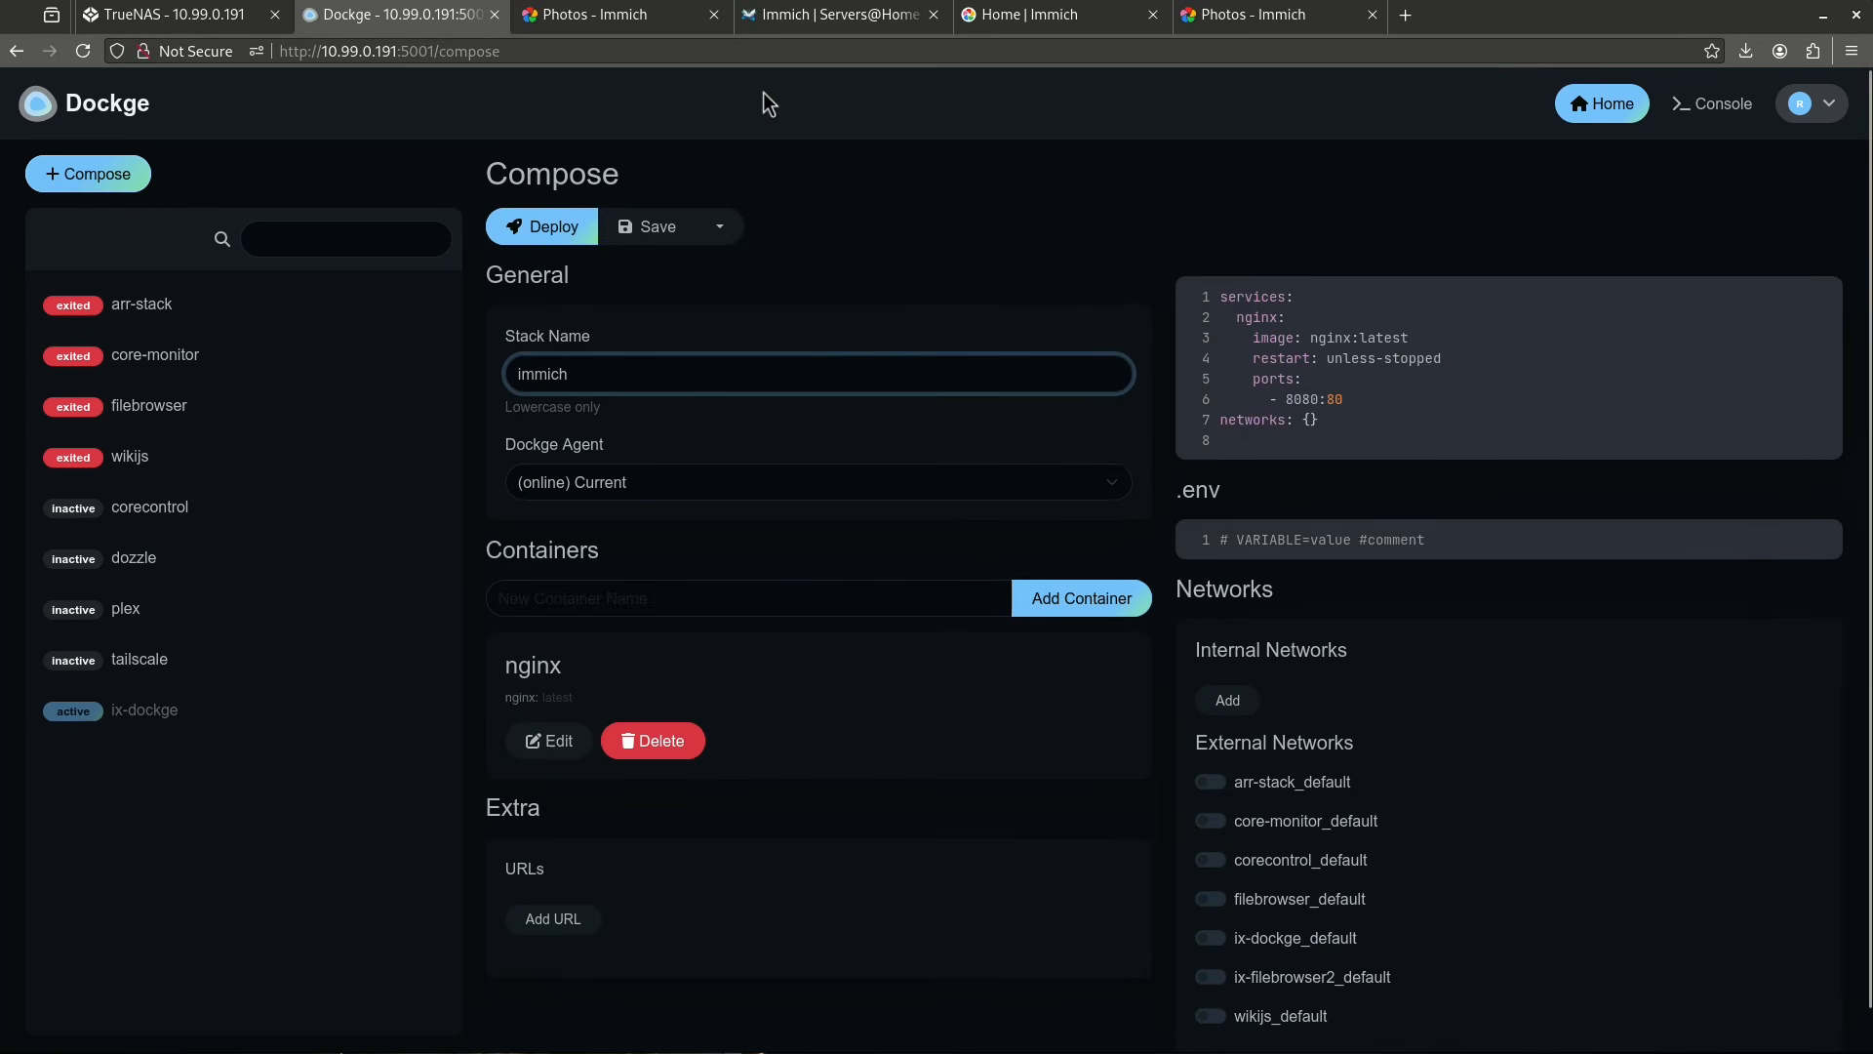
Switch to the Servers@Home wiki's Immich page, look through the installation variants and select the plain Docker Compose version.
{"action": "left_click", "coordinate": [780, 27]}
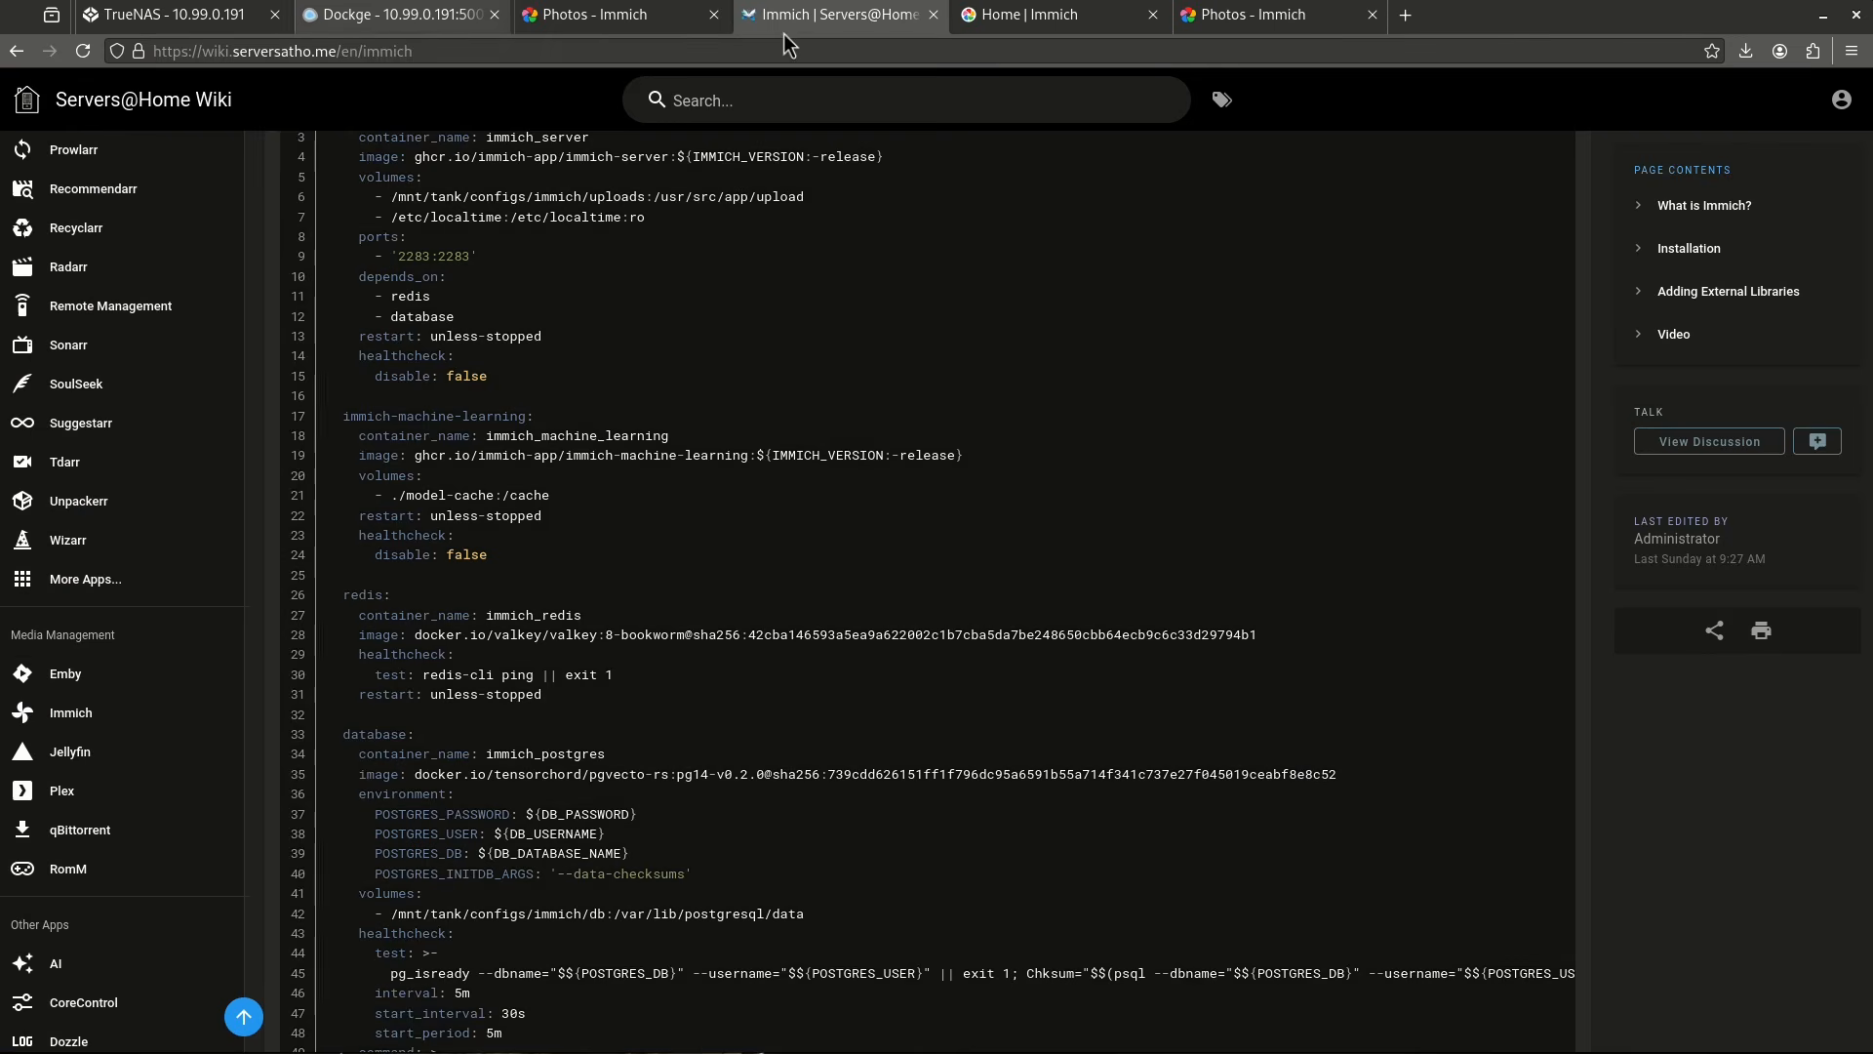
{"action": "scroll", "coordinate": [543, 429], "scroll_direction": "up", "scroll_amount": 8}
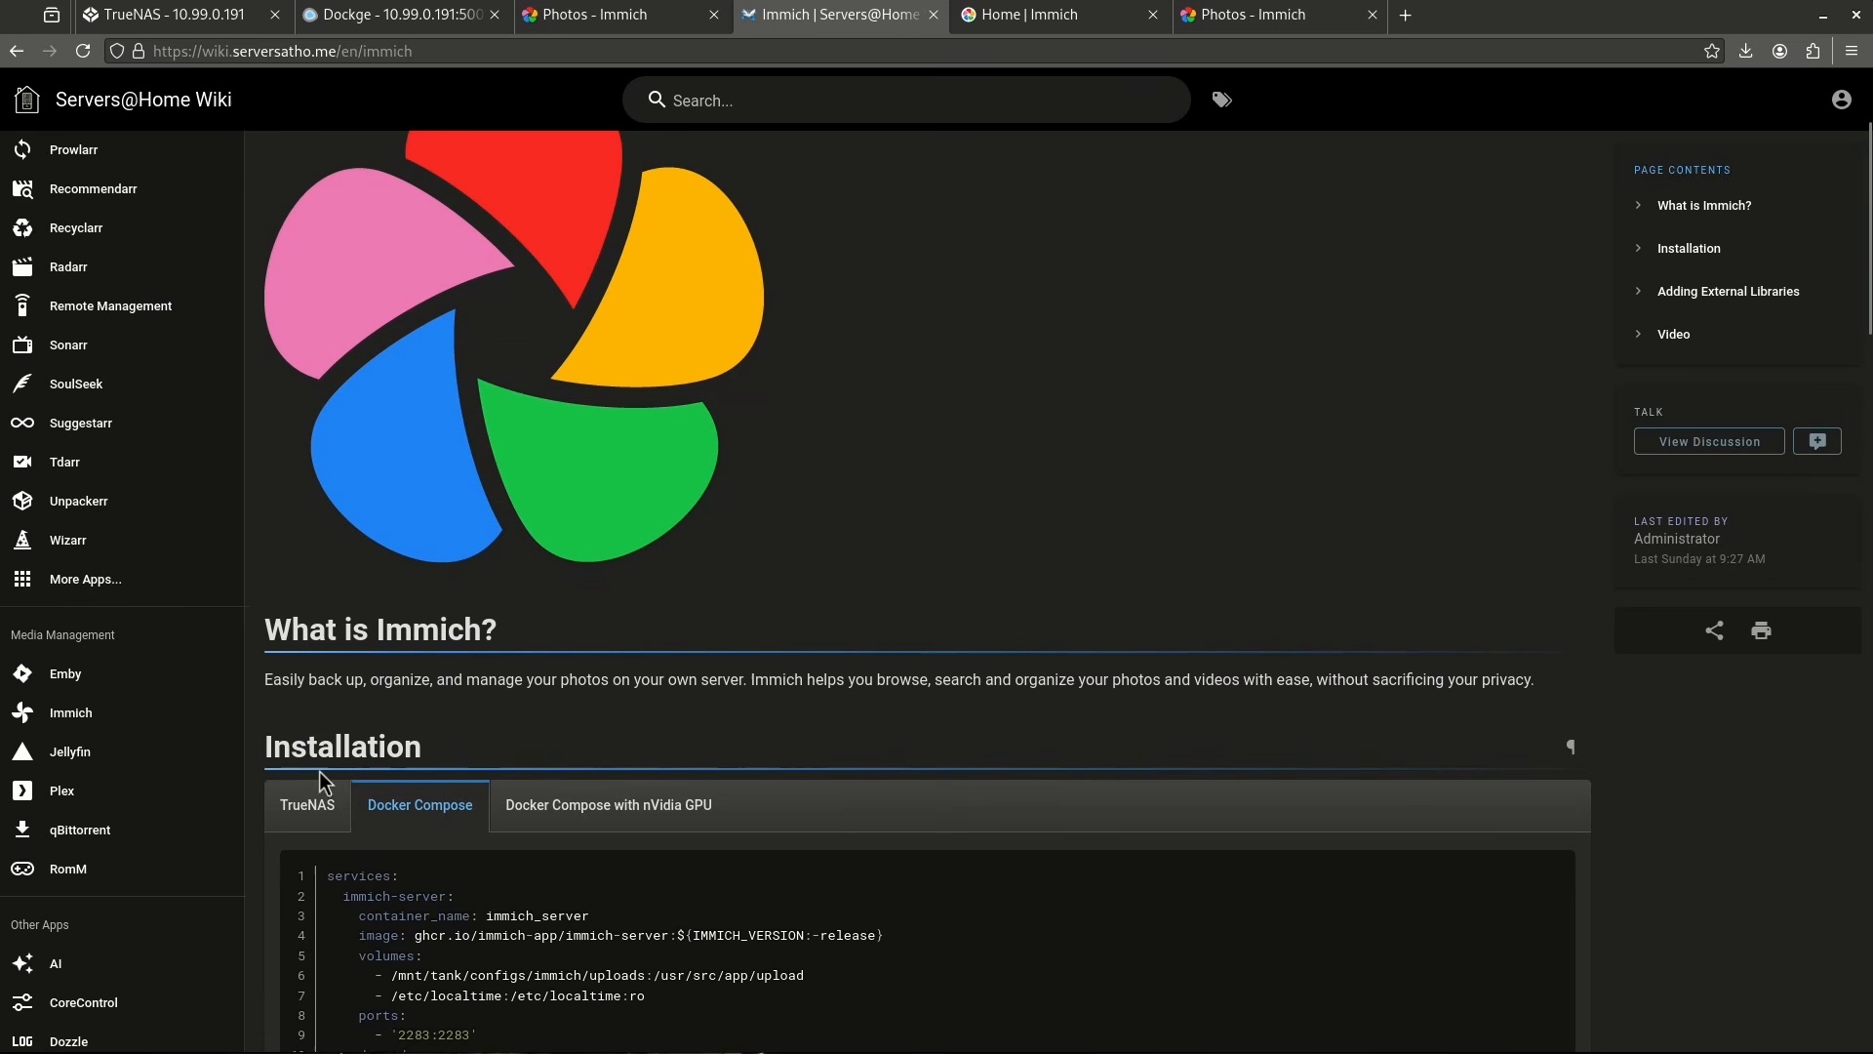
{"action": "left_click", "coordinate": [329, 808]}
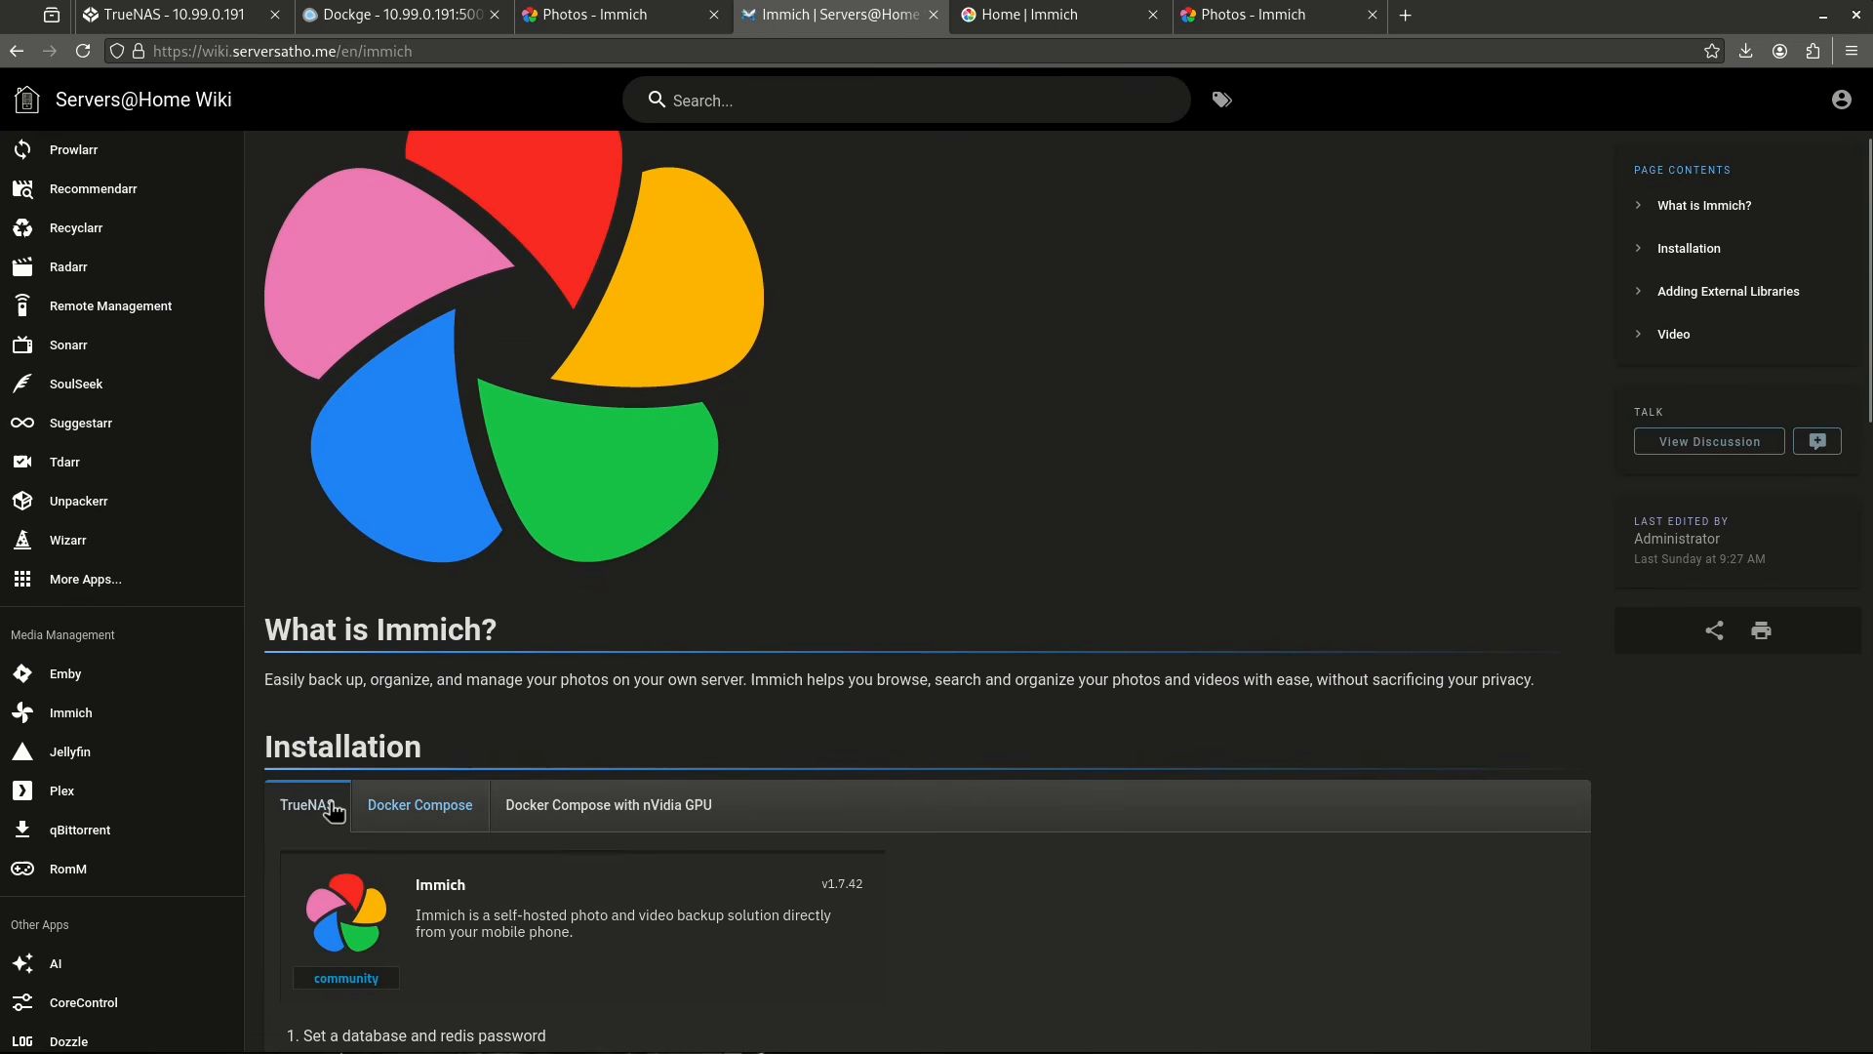
{"action": "left_click", "coordinate": [395, 812]}
{"action": "left_click", "coordinate": [544, 820]}
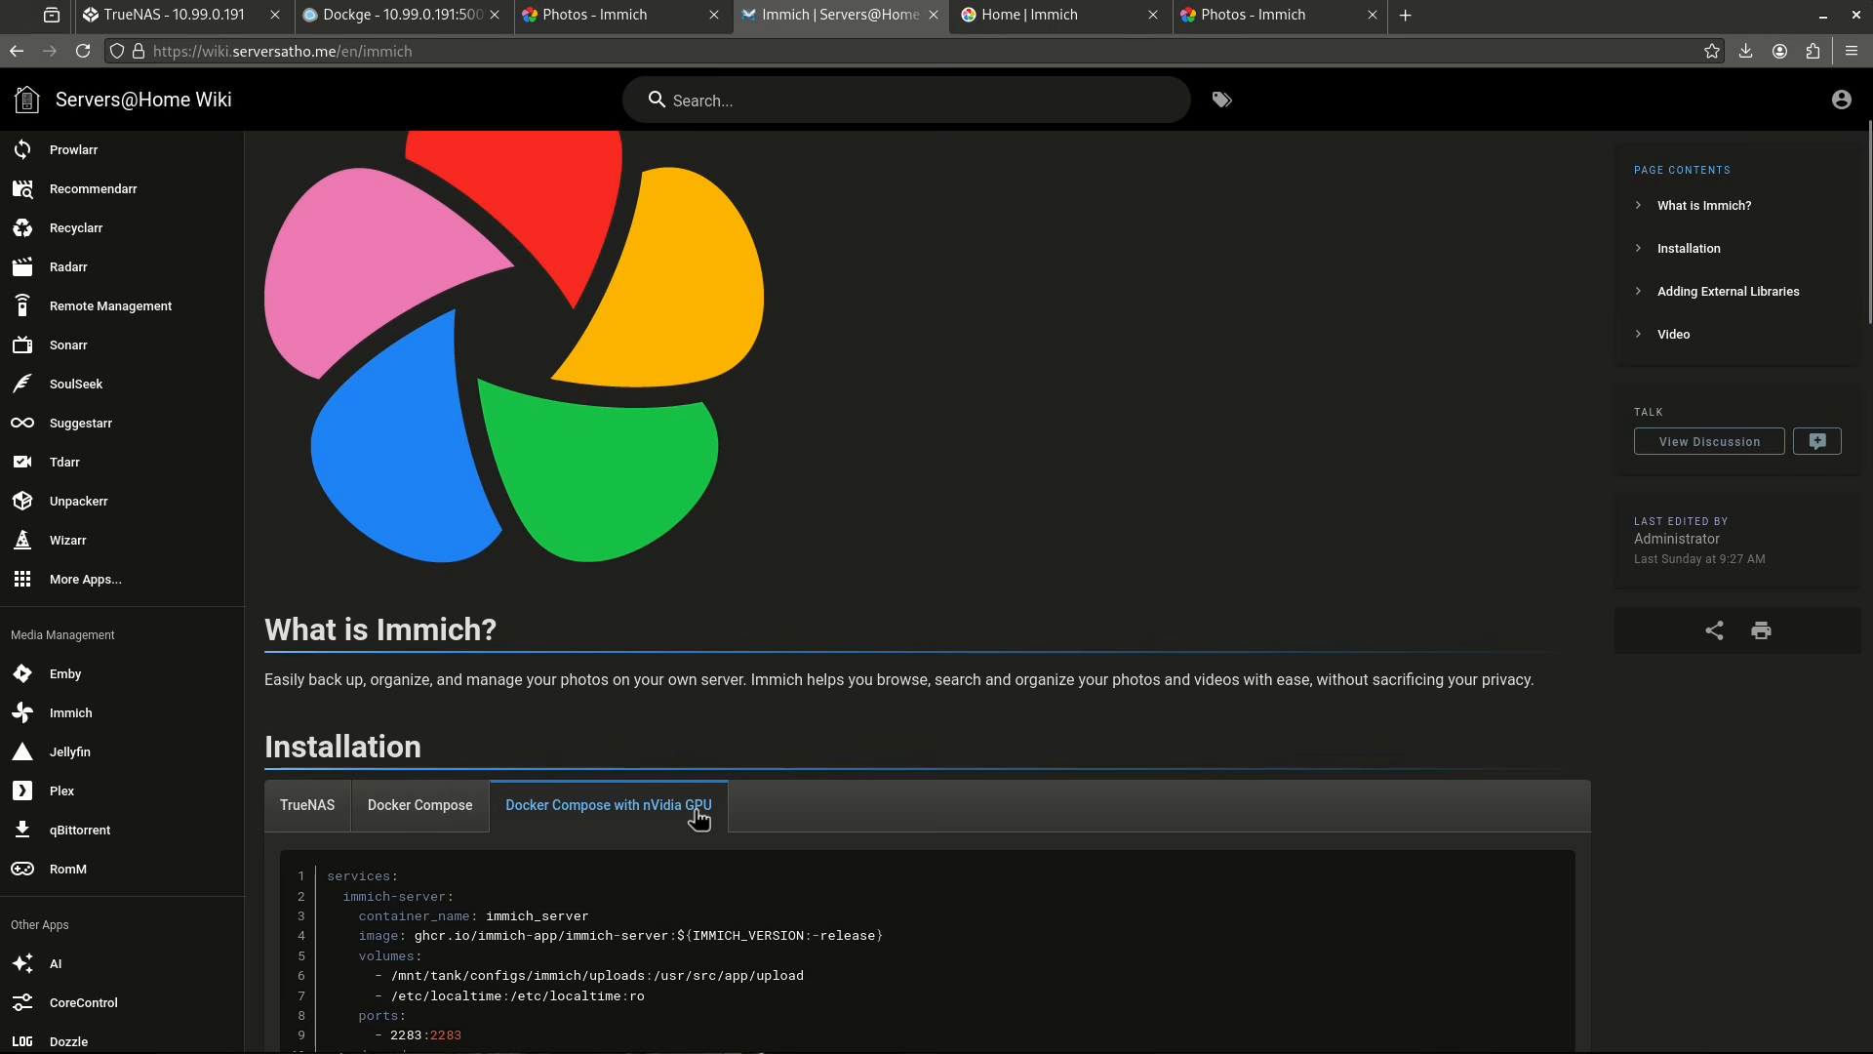
{"action": "scroll", "coordinate": [698, 817], "scroll_direction": "down", "scroll_amount": 2}
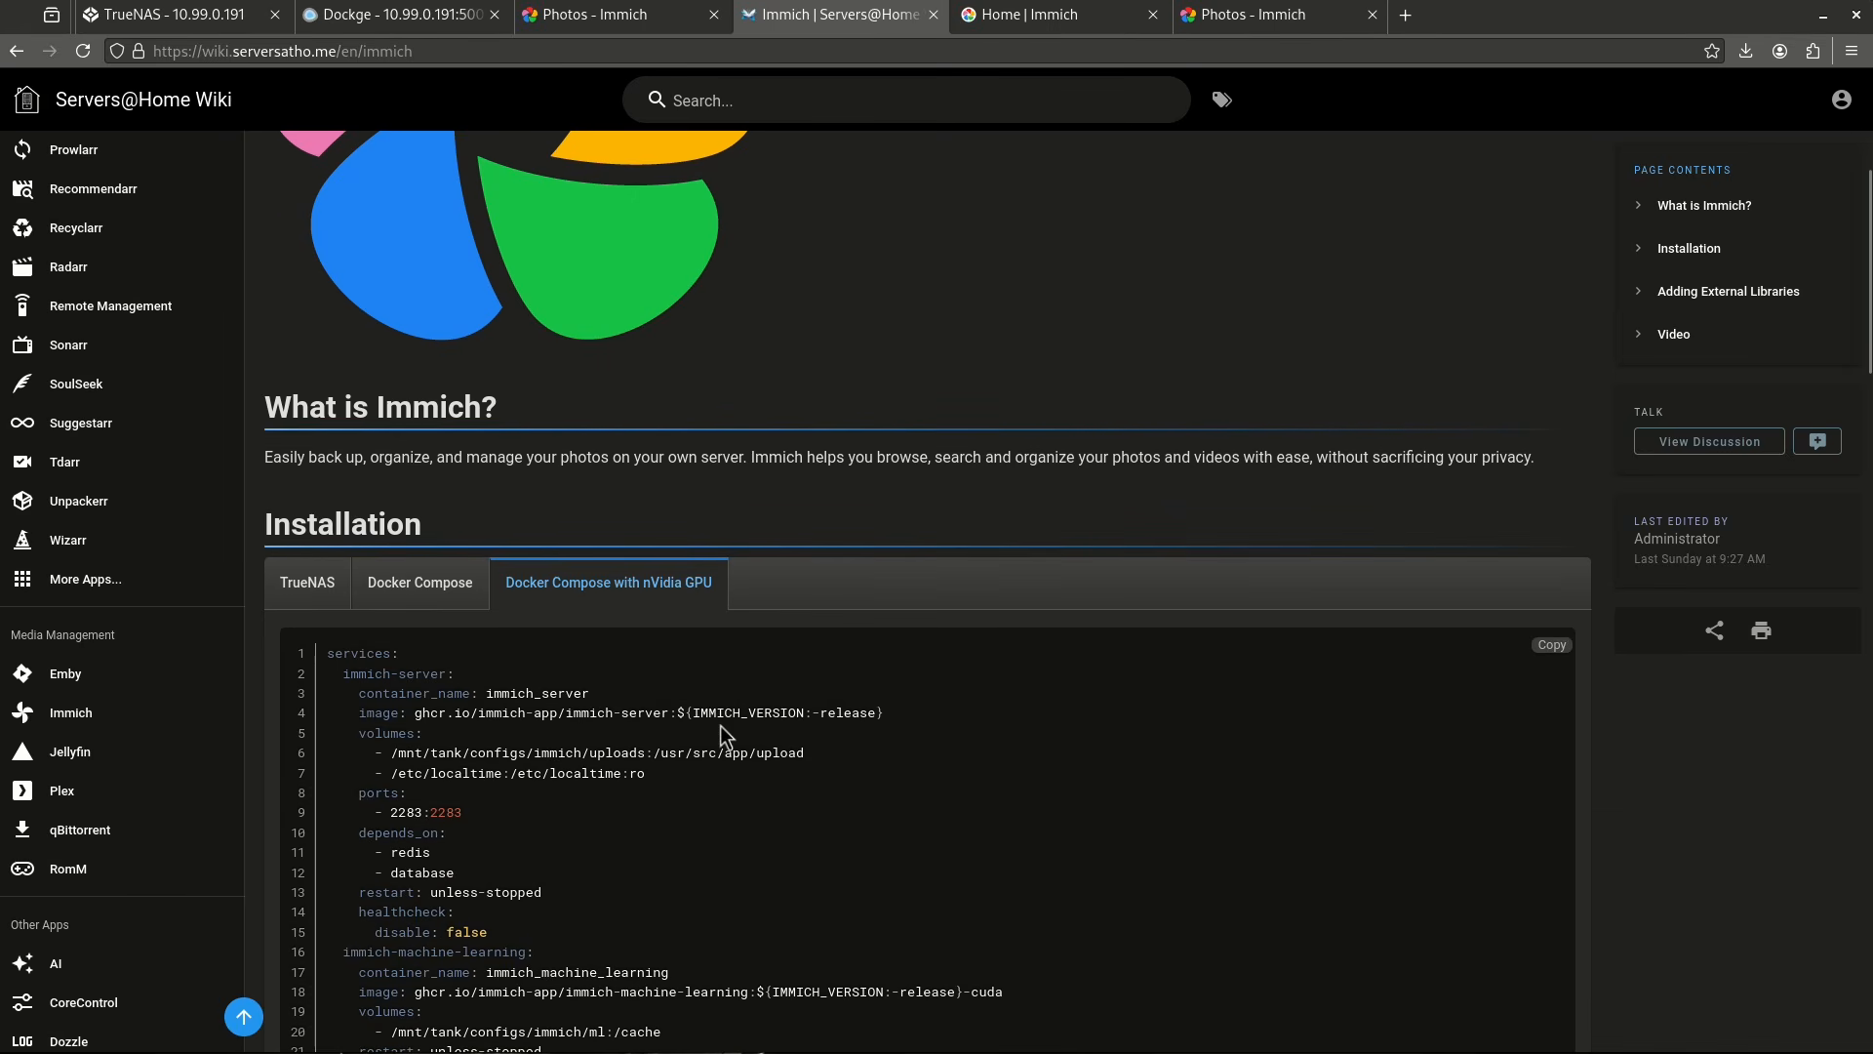
{"action": "left_click", "coordinate": [450, 584]}
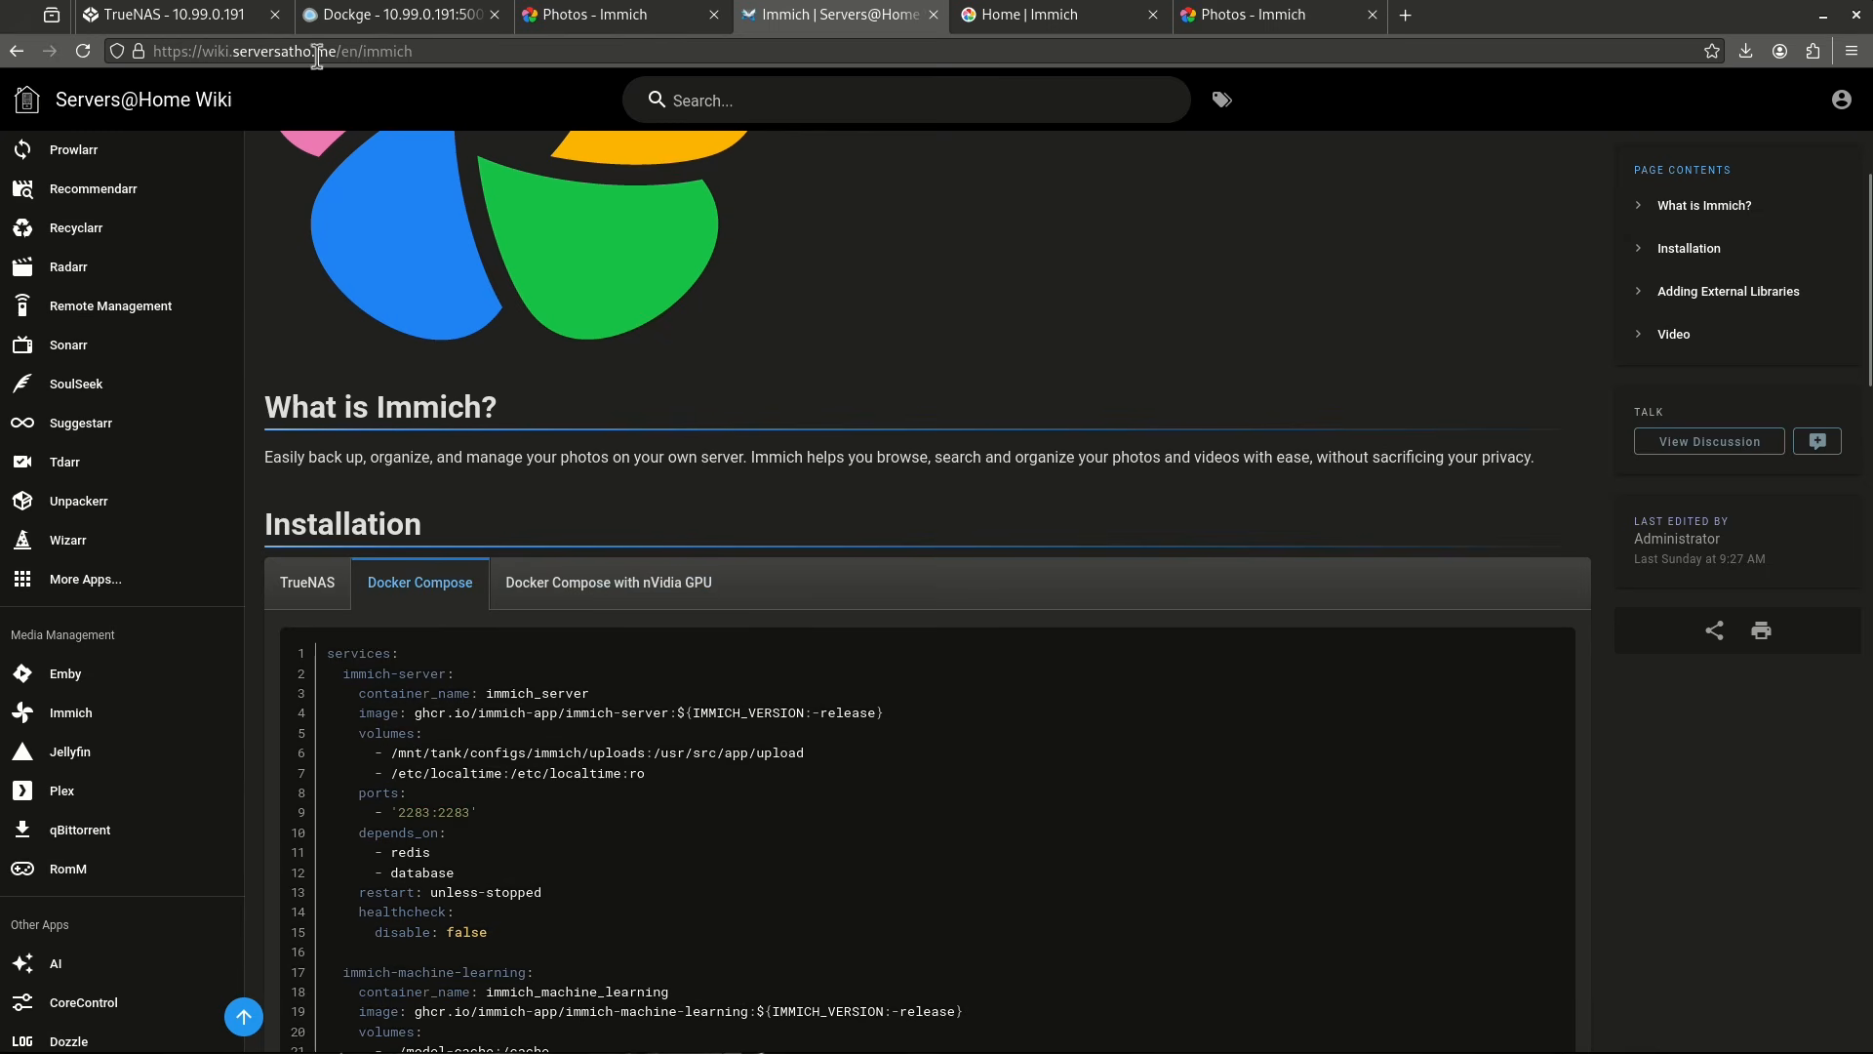
Return to Dockge and replace the default nginx compose code of the immich stack with the wiki's Docker Compose code.
{"action": "left_click", "coordinate": [395, 15]}
{"action": "key", "text": "ctrl+a"}
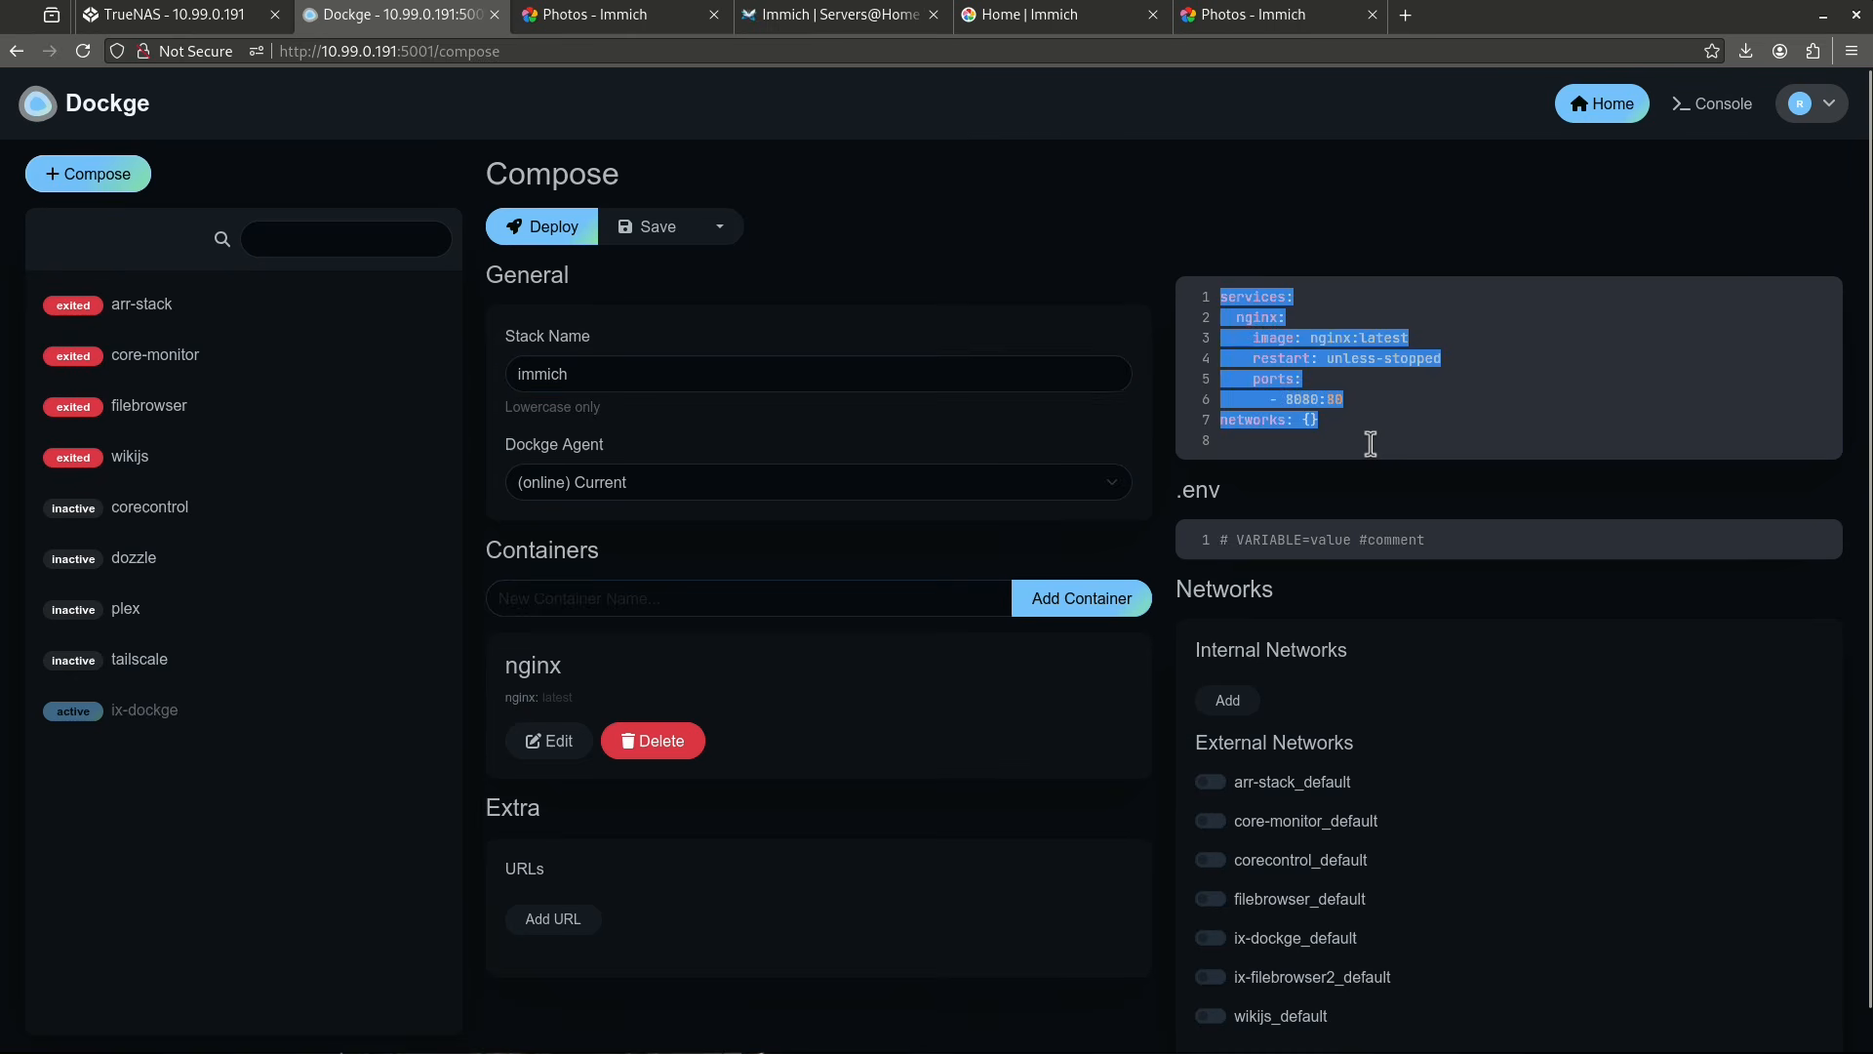
{"action": "key", "text": "ctrl+v"}
{"action": "scroll", "coordinate": [1426, 491], "scroll_direction": "up", "scroll_amount": 3}
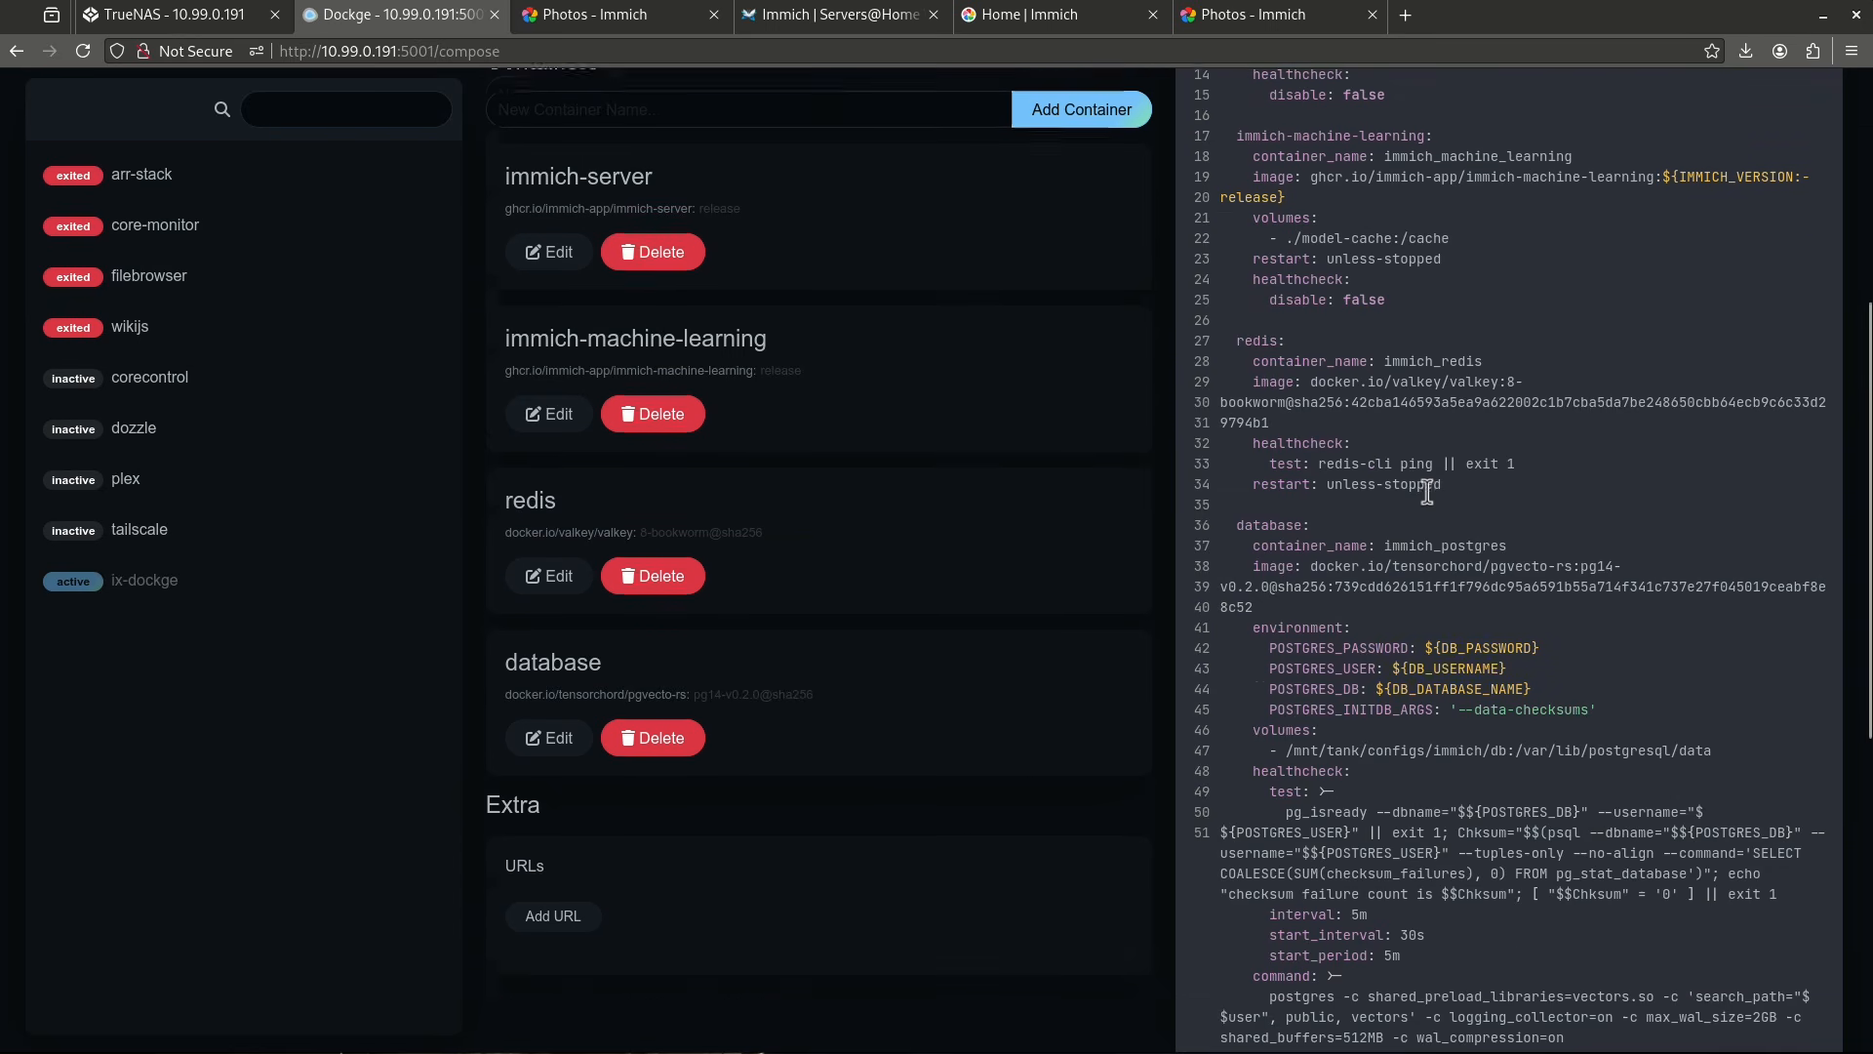
{"action": "scroll", "coordinate": [1427, 491], "scroll_direction": "up", "scroll_amount": 2}
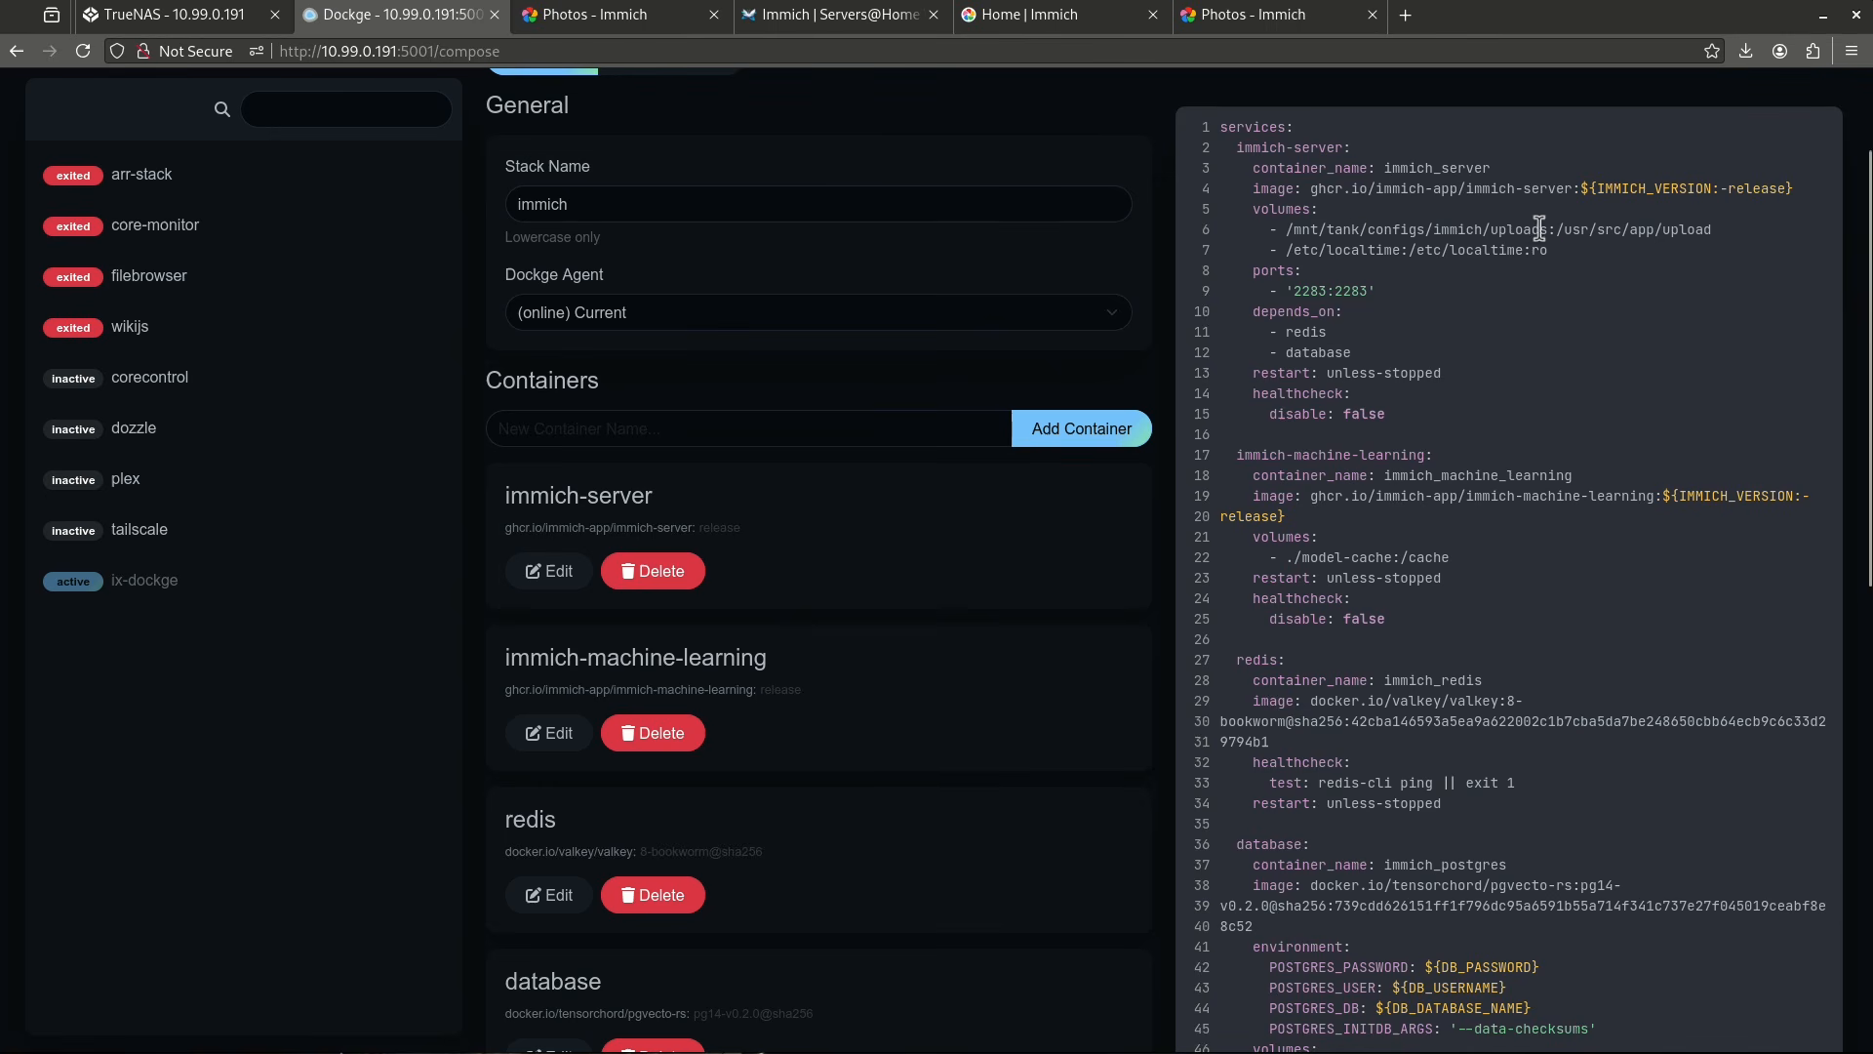
Check the immich-server uploads volume path and the database service's db volume path in the immich stack's compose code.
{"action": "left_click_drag", "start_coordinate": [1548, 230], "coordinate": [1273, 232]}
{"action": "left_click", "coordinate": [1322, 238]}
{"action": "scroll", "coordinate": [1434, 276], "scroll_direction": "down", "scroll_amount": 3}
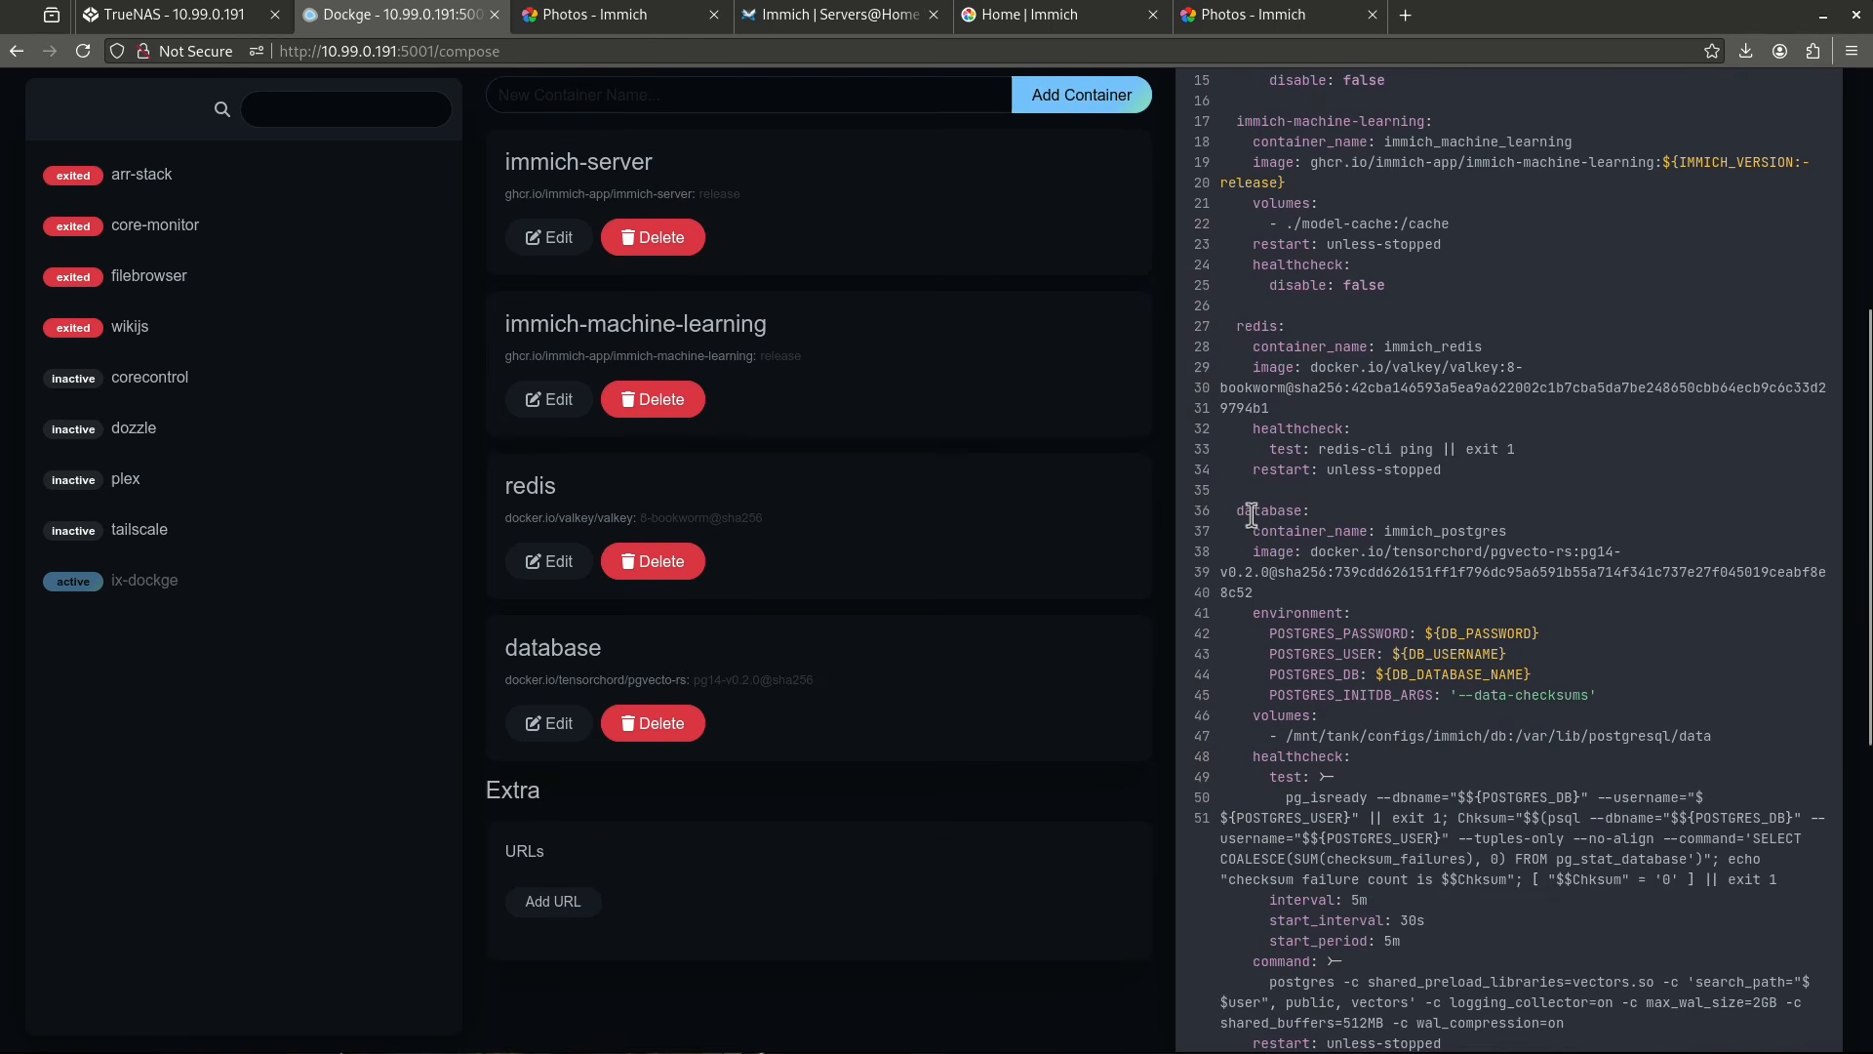
{"action": "left_click_drag", "start_coordinate": [1252, 511], "coordinate": [1277, 523]}
{"action": "left_click_drag", "start_coordinate": [1286, 737], "coordinate": [1456, 733]}
{"action": "left_click", "coordinate": [1496, 736]}
Fill the immich stack's .env with the wiki's variables for Immich version, database password, username and database name, and deploy the stack.
{"action": "scroll", "coordinate": [1481, 735], "scroll_direction": "down", "scroll_amount": 6}
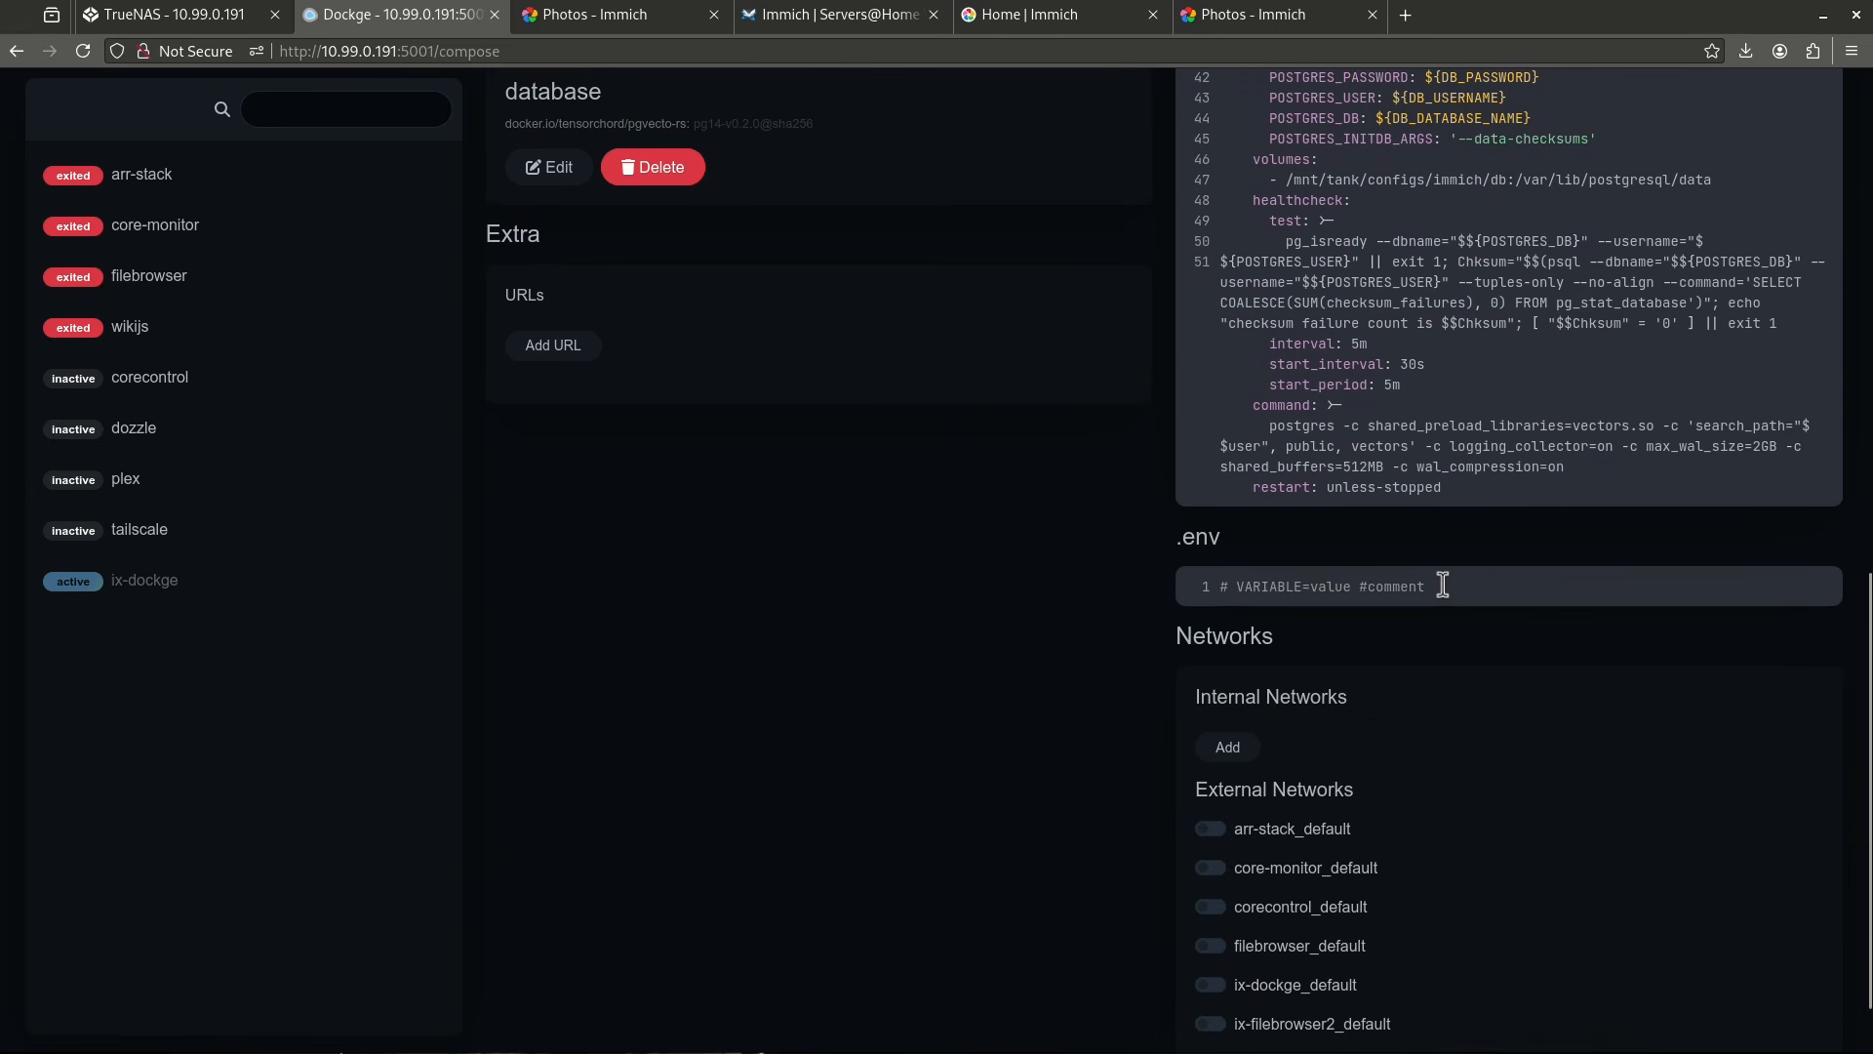
{"action": "triple_click", "coordinate": [1442, 585]}
{"action": "left_click", "coordinate": [1443, 585]}
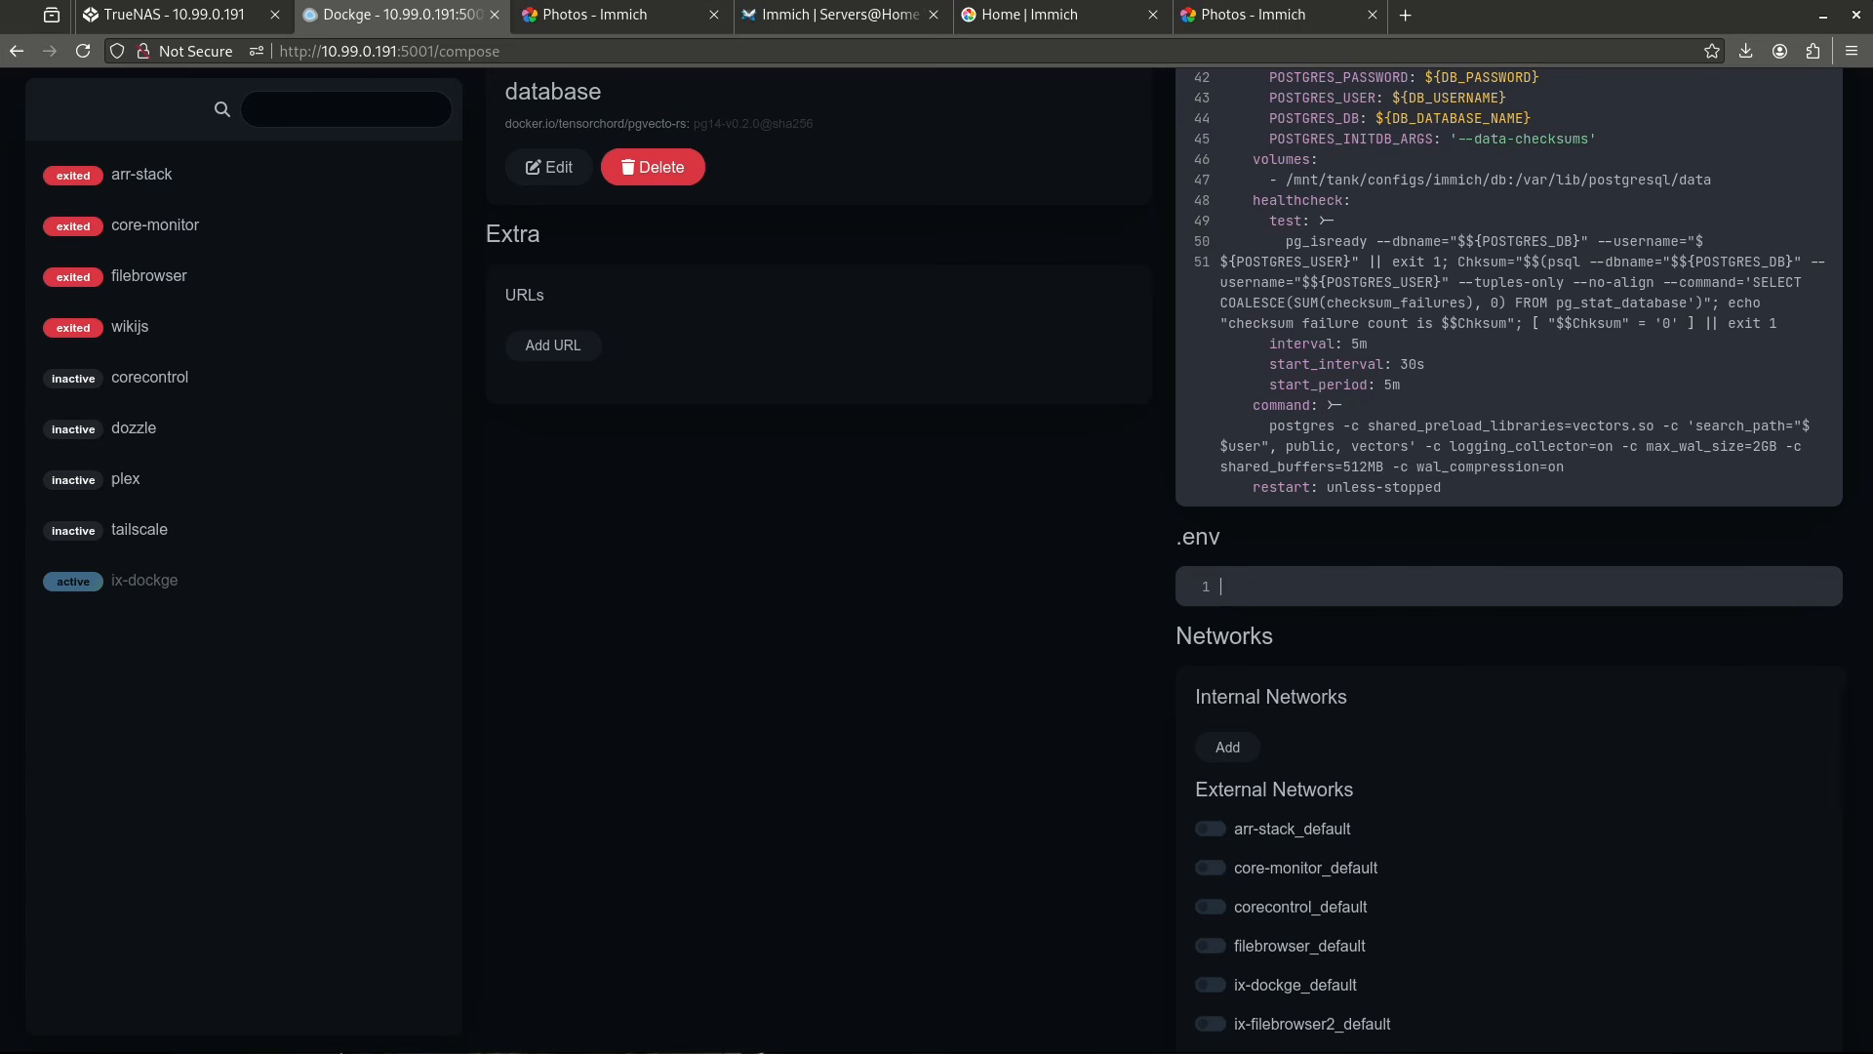
{"action": "left_click", "coordinate": [830, 15]}
{"action": "scroll", "coordinate": [688, 582], "scroll_direction": "down", "scroll_amount": 15}
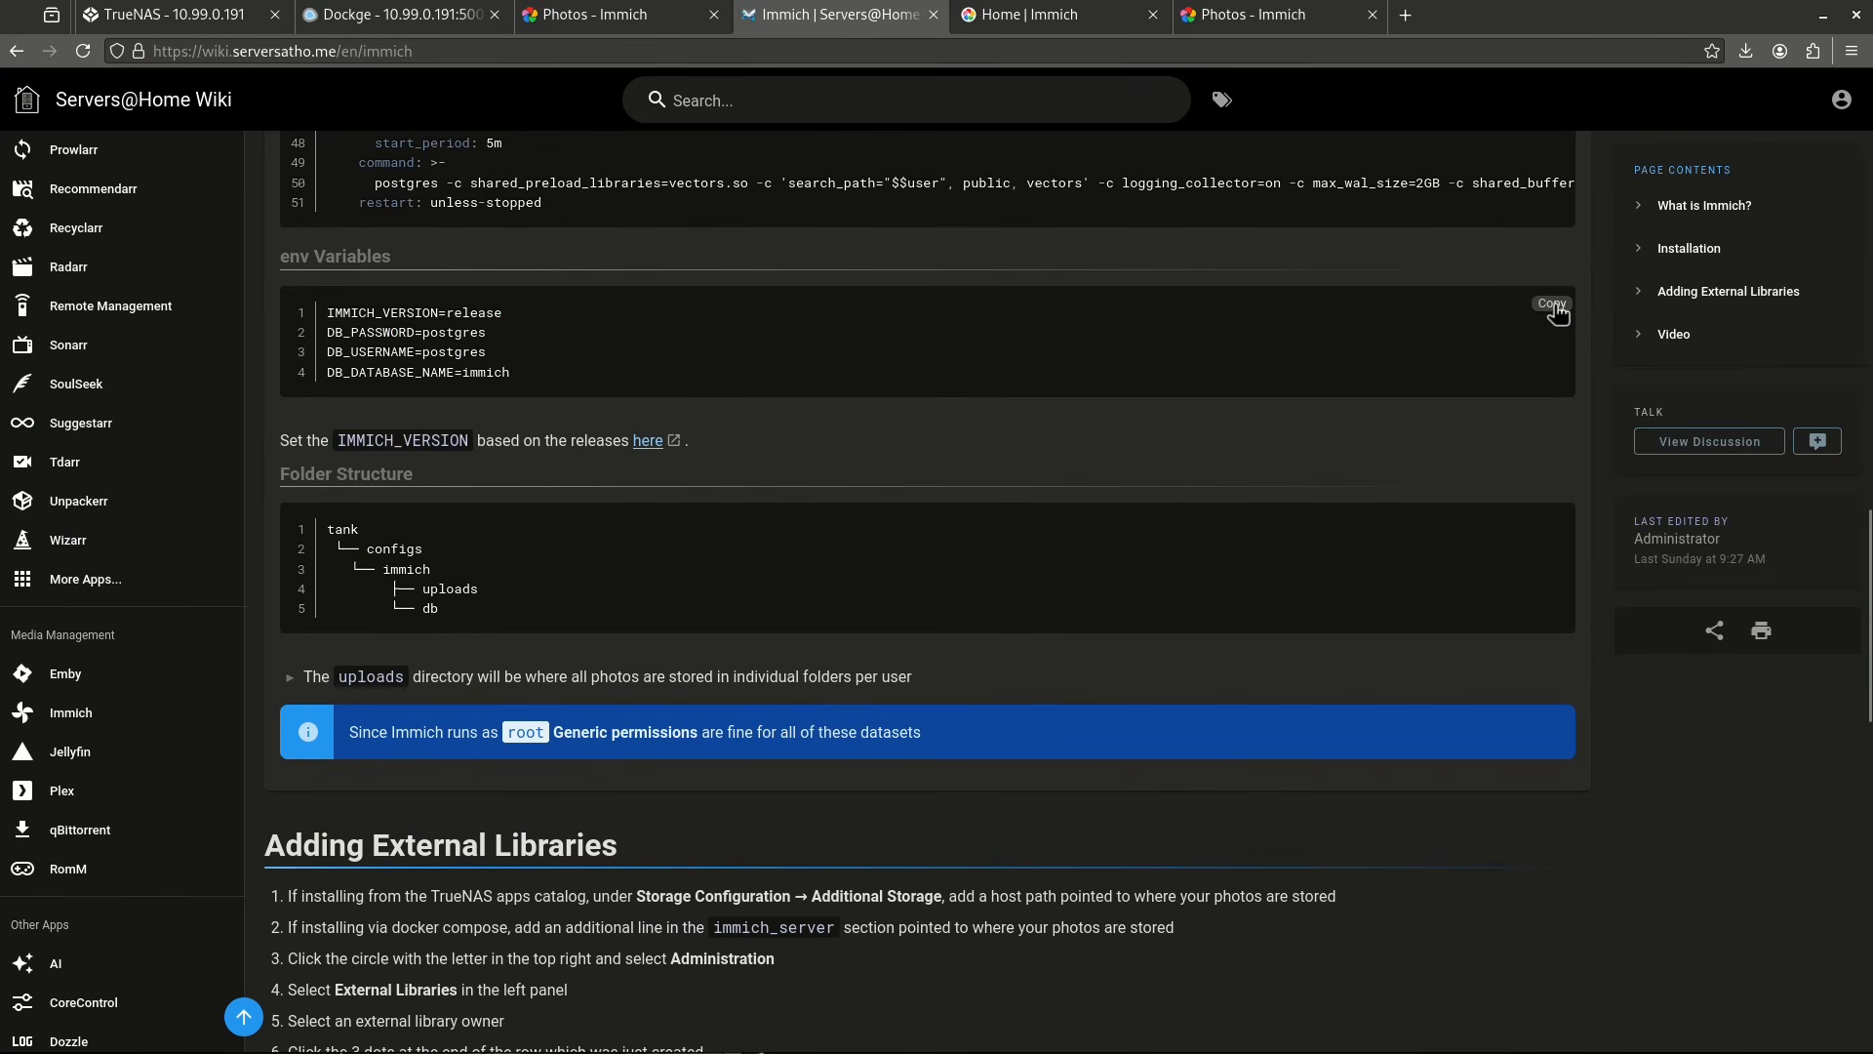
{"action": "left_click", "coordinate": [1553, 303]}
{"action": "left_click", "coordinate": [435, 27]}
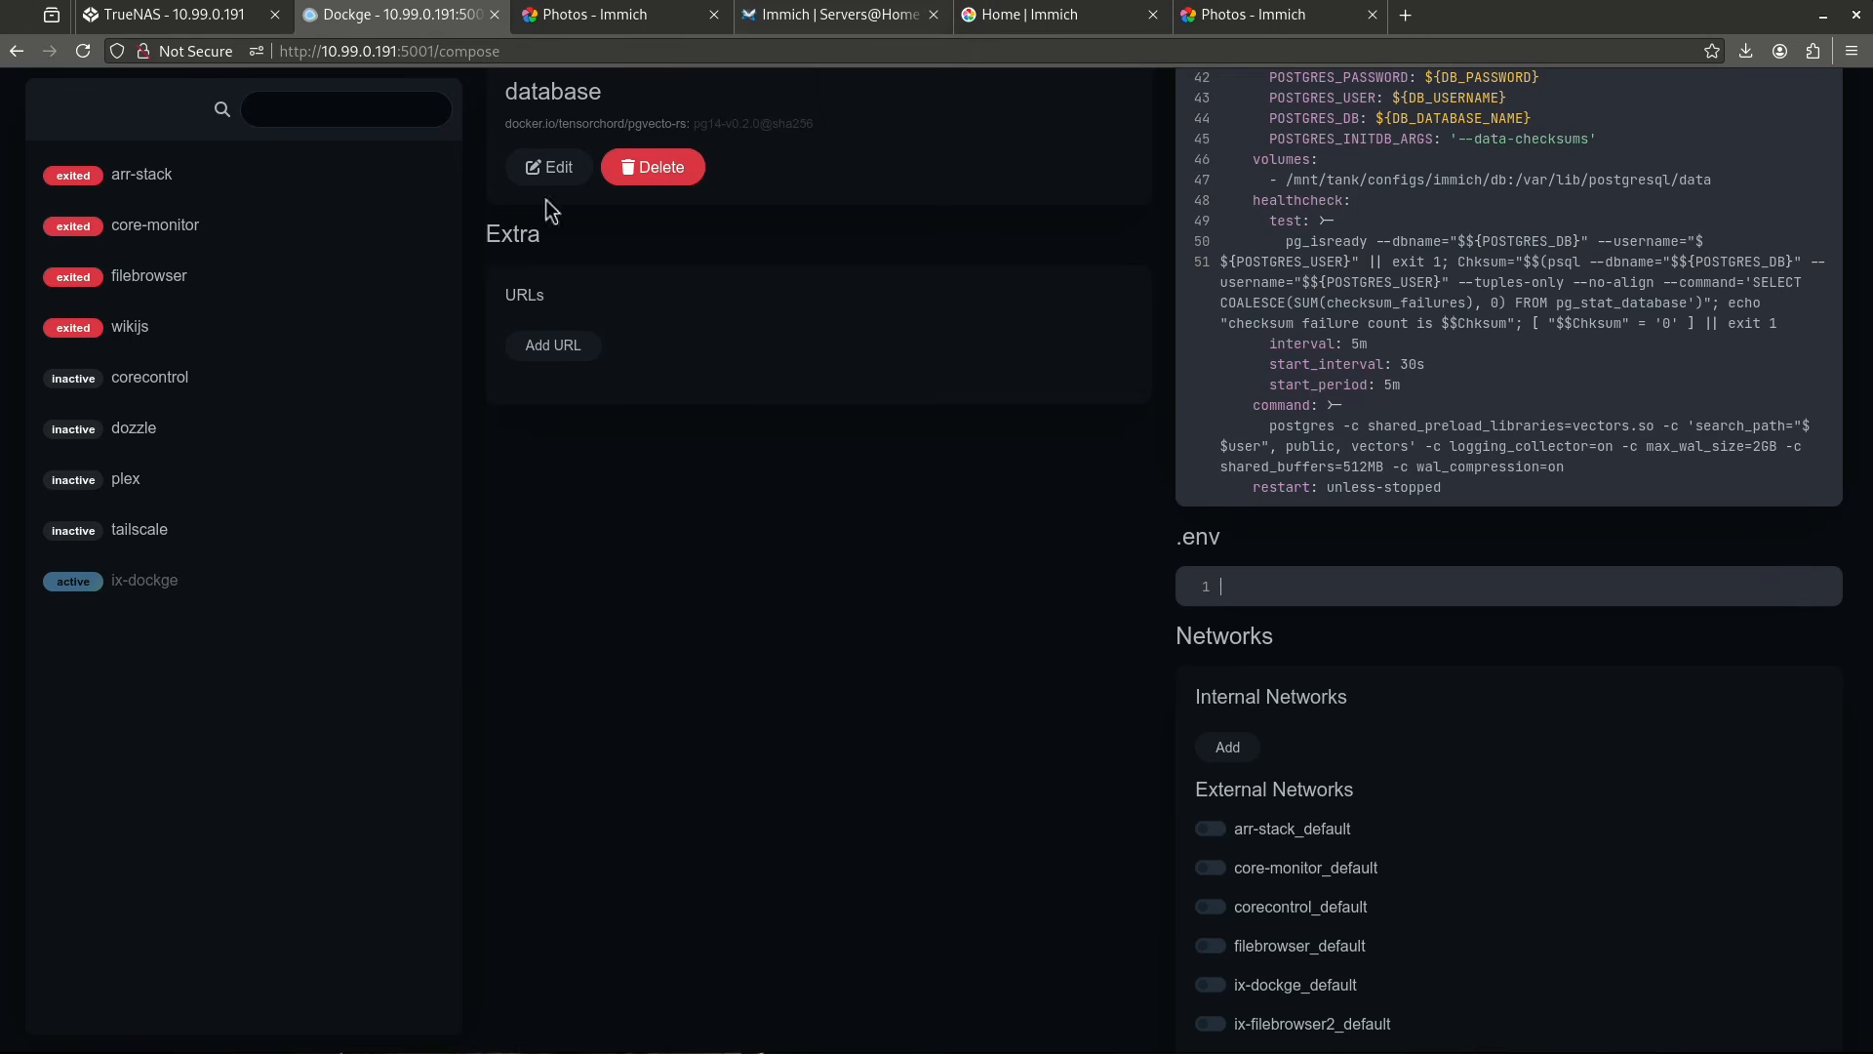
{"action": "key", "text": "ctrl+v"}
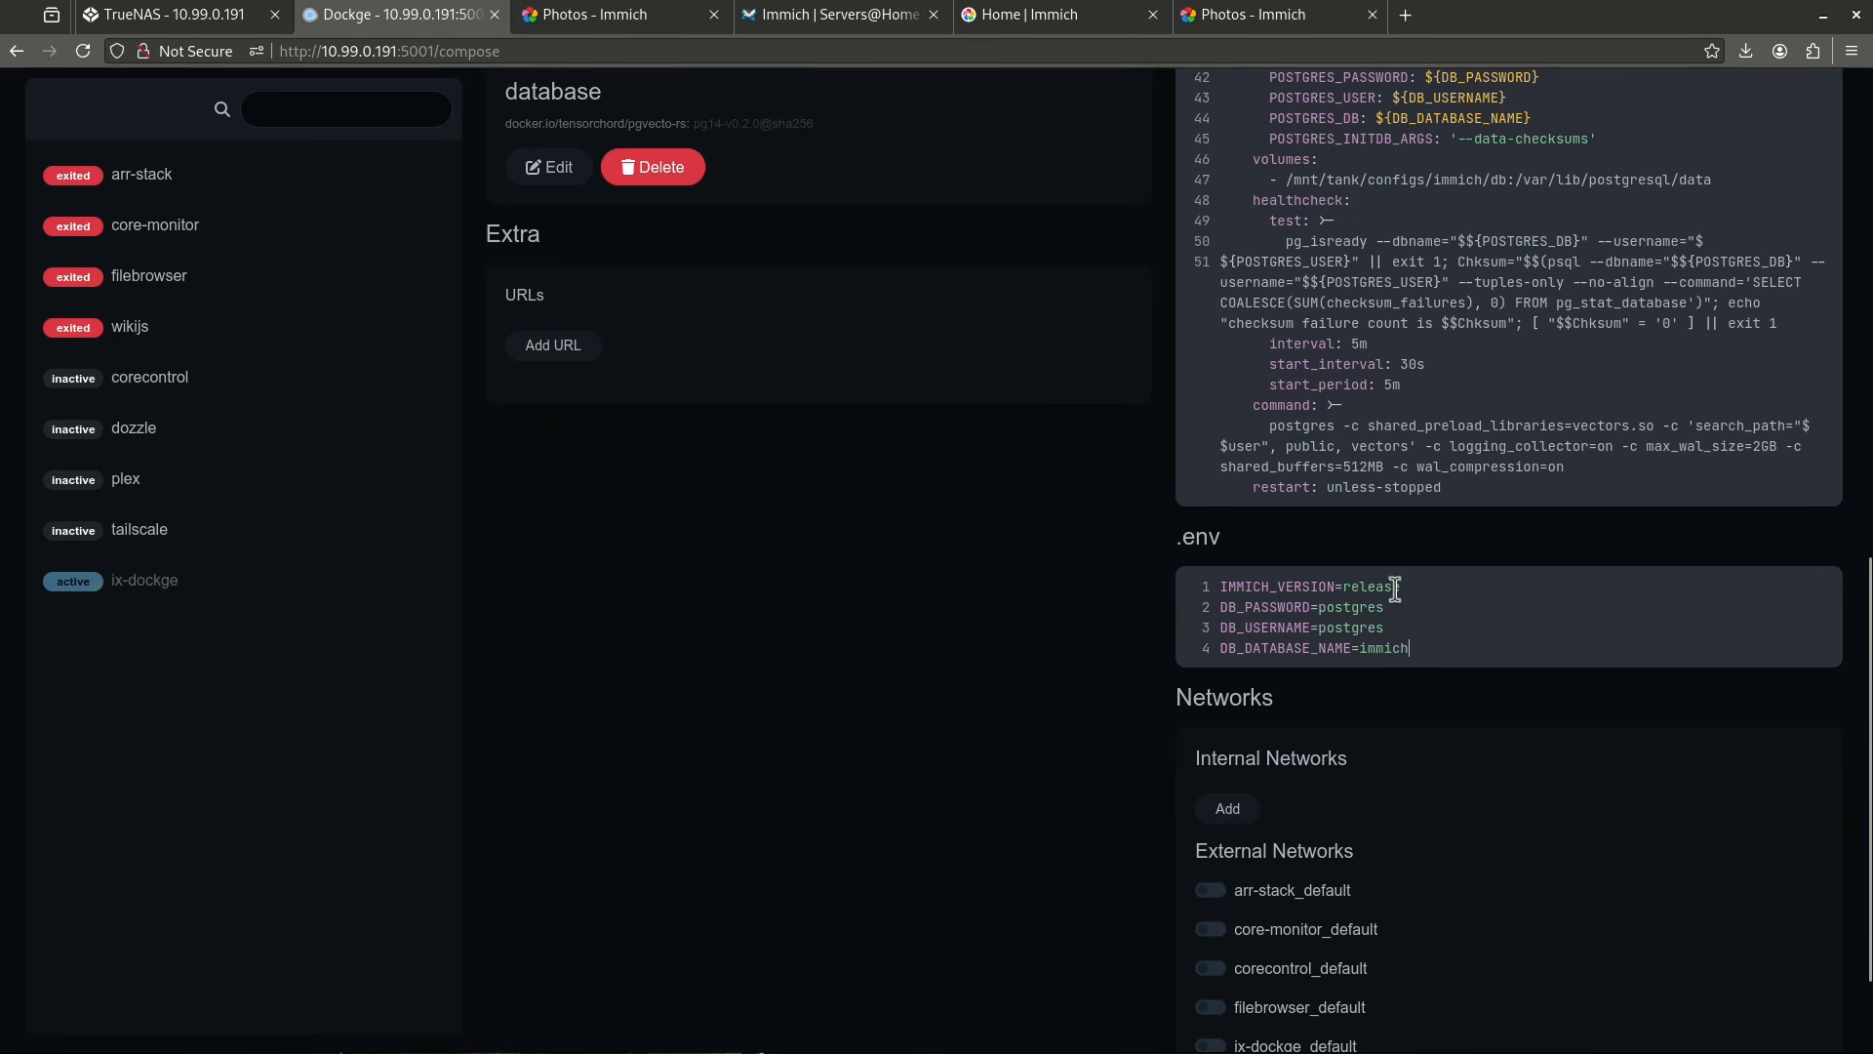
{"action": "scroll", "coordinate": [1349, 632], "scroll_direction": "up", "scroll_amount": 10}
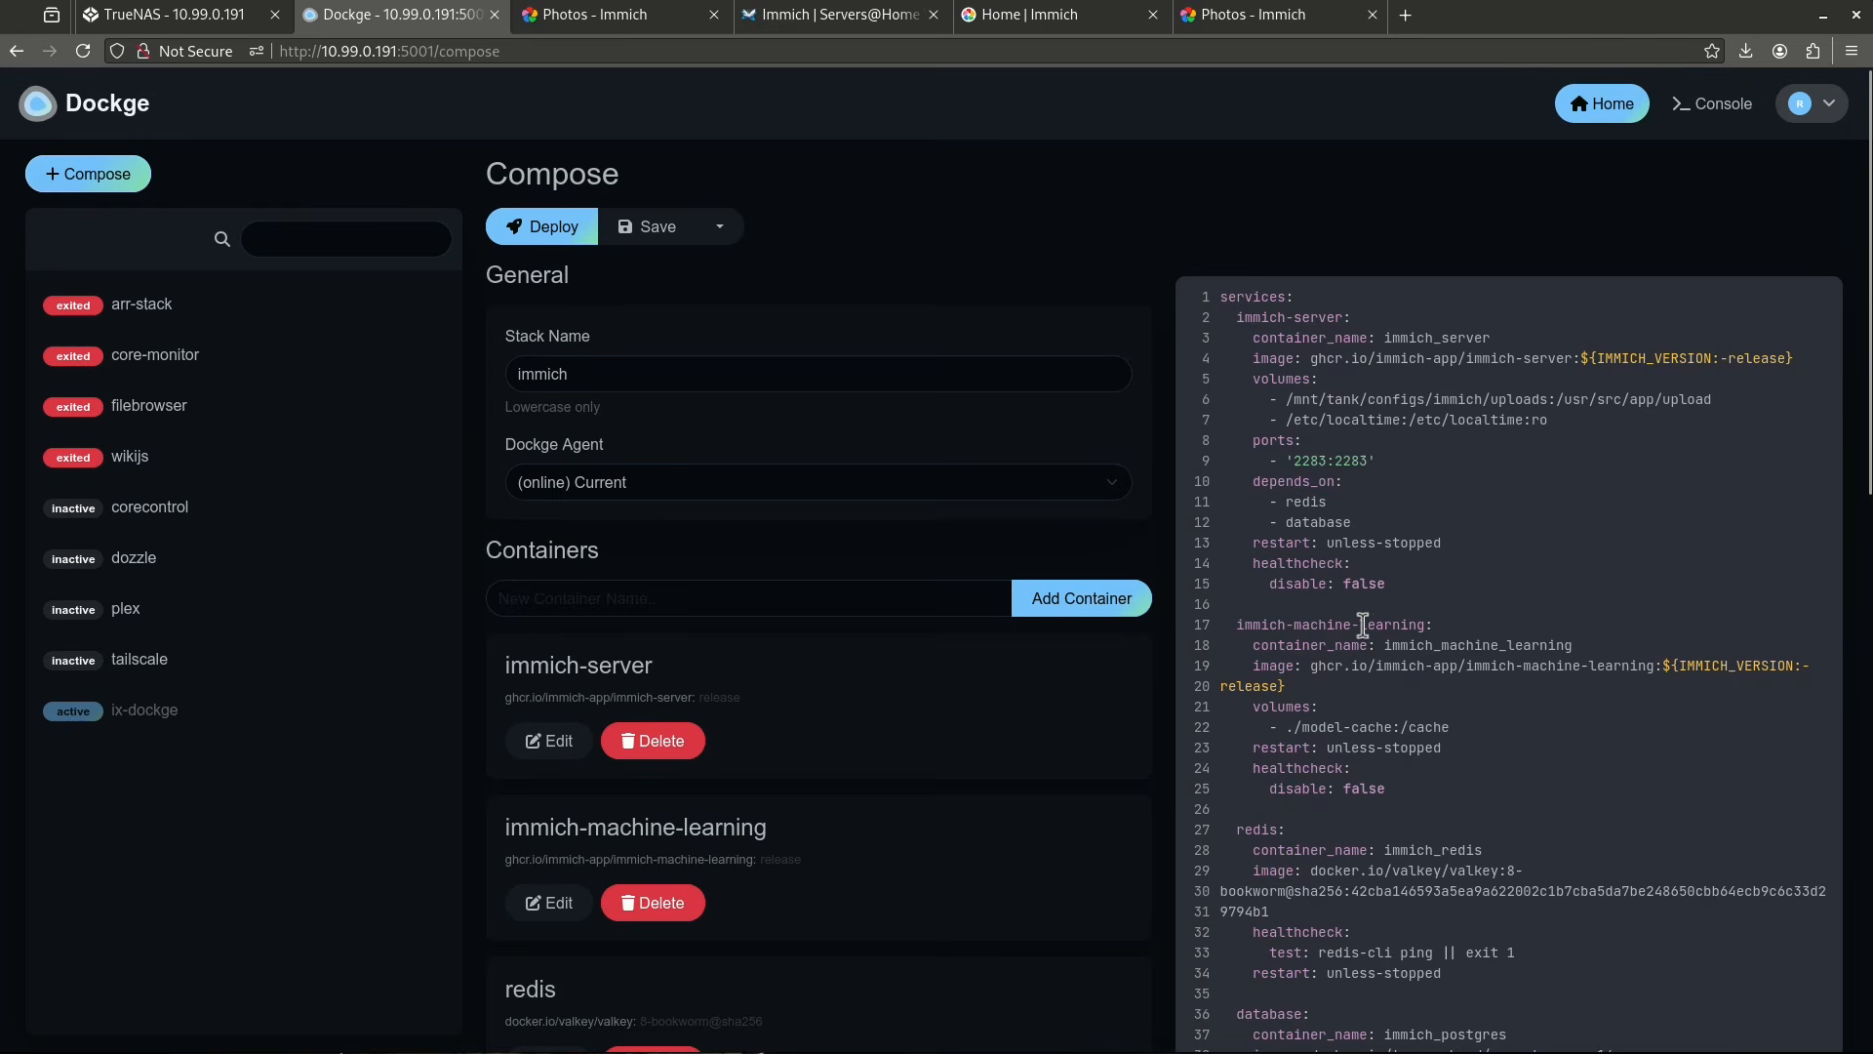
{"action": "left_click", "coordinate": [577, 226]}
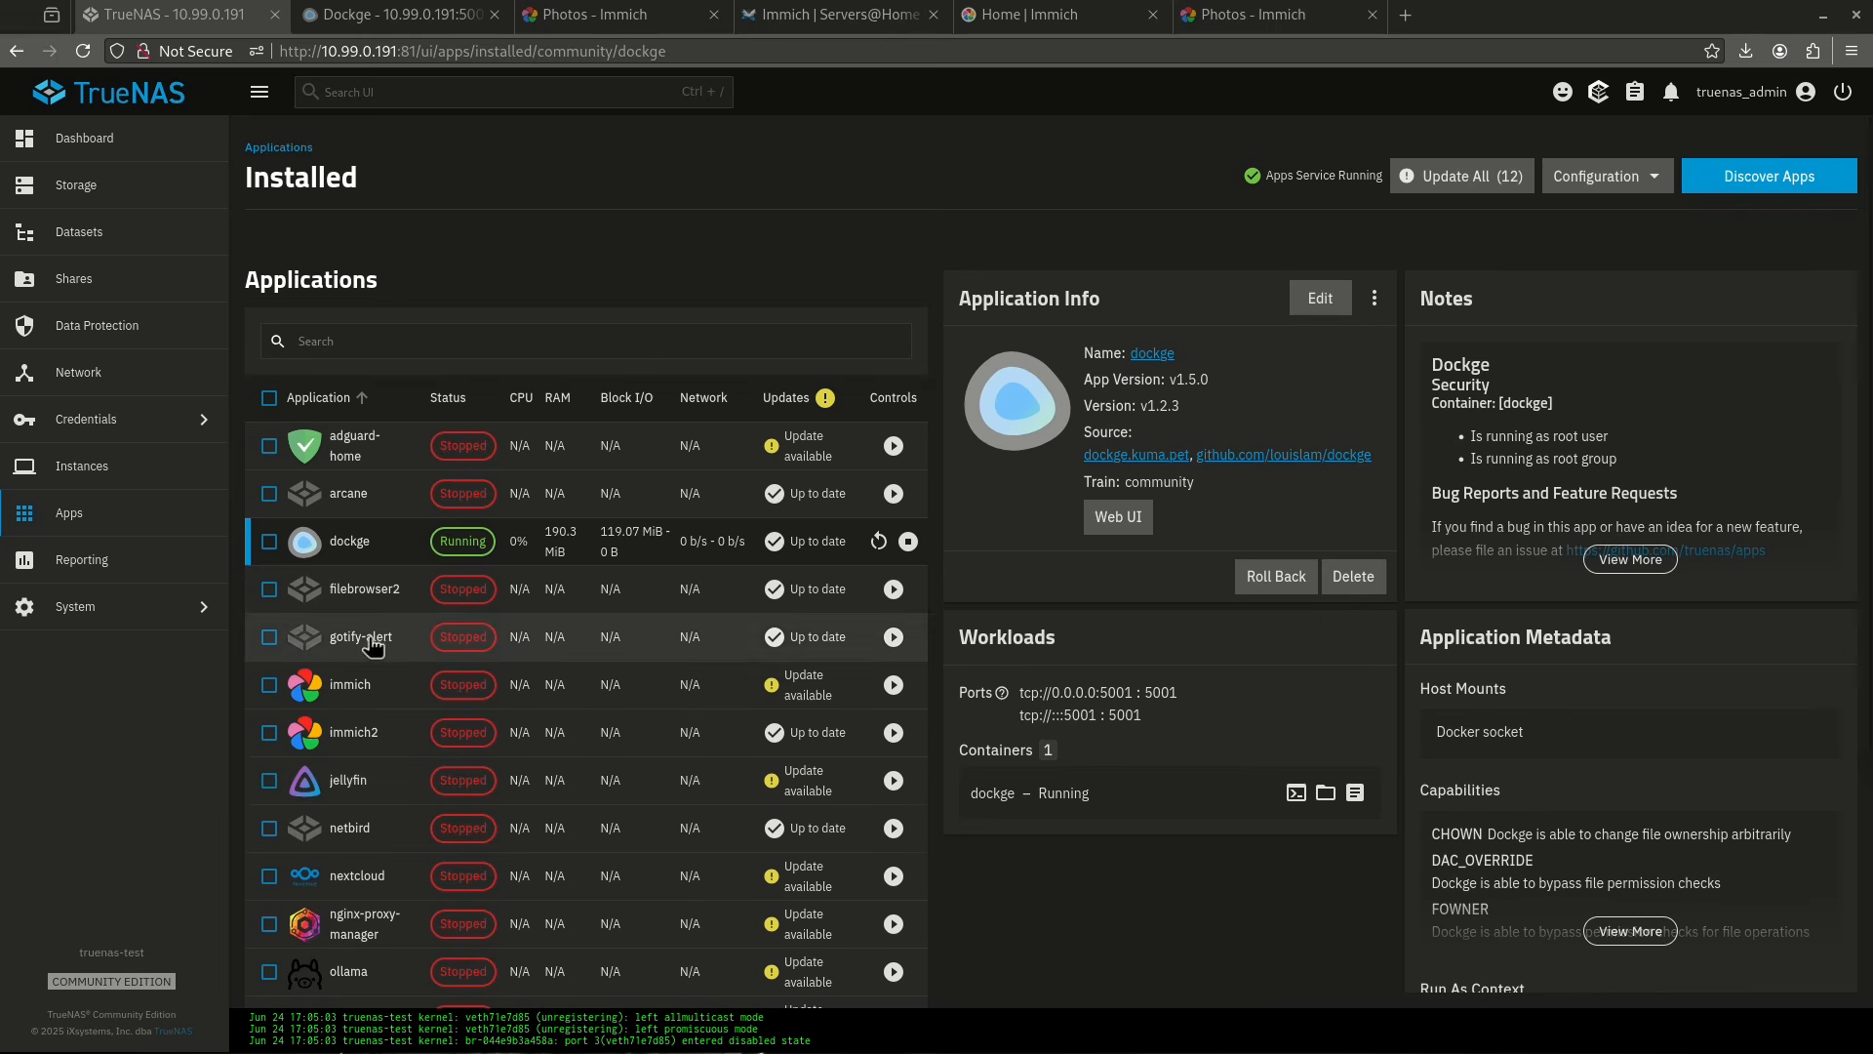
Switch to TrueNAS and open the older immich app for editing at its storage configuration.
{"action": "left_click", "coordinate": [354, 684]}
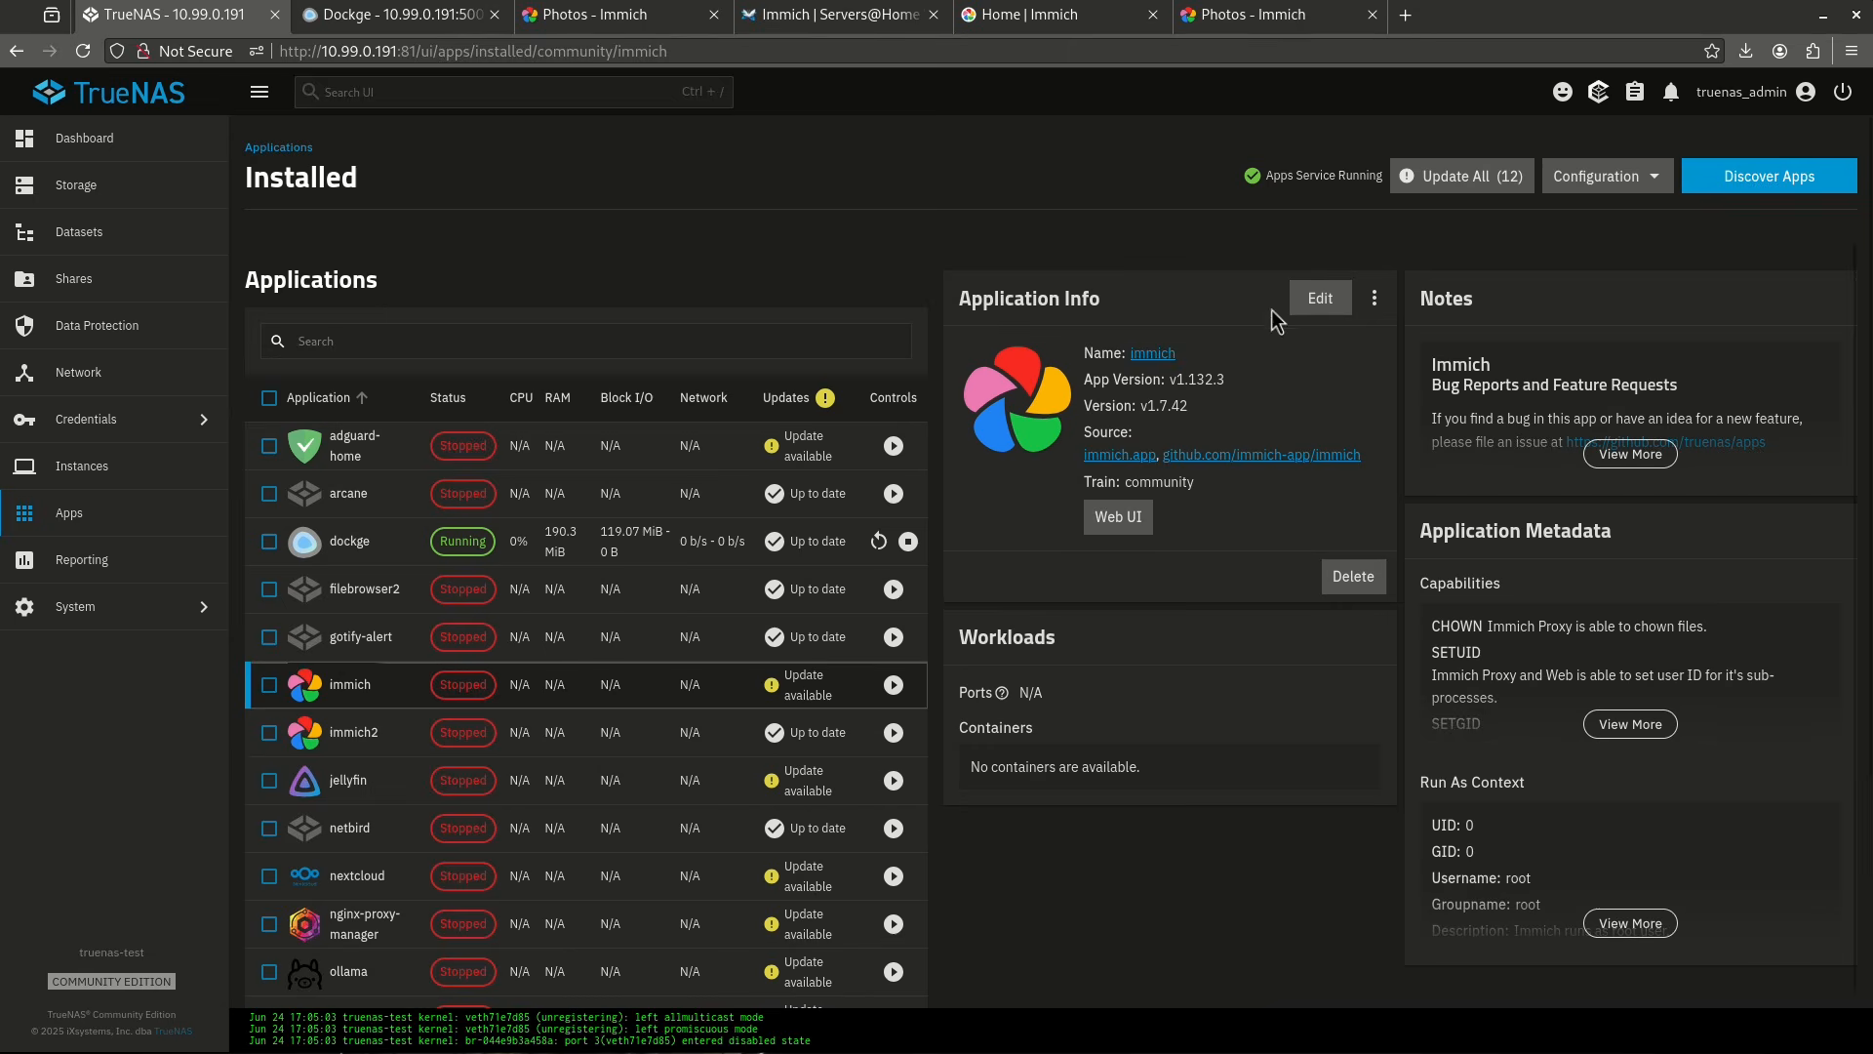
{"action": "left_click", "coordinate": [1310, 303]}
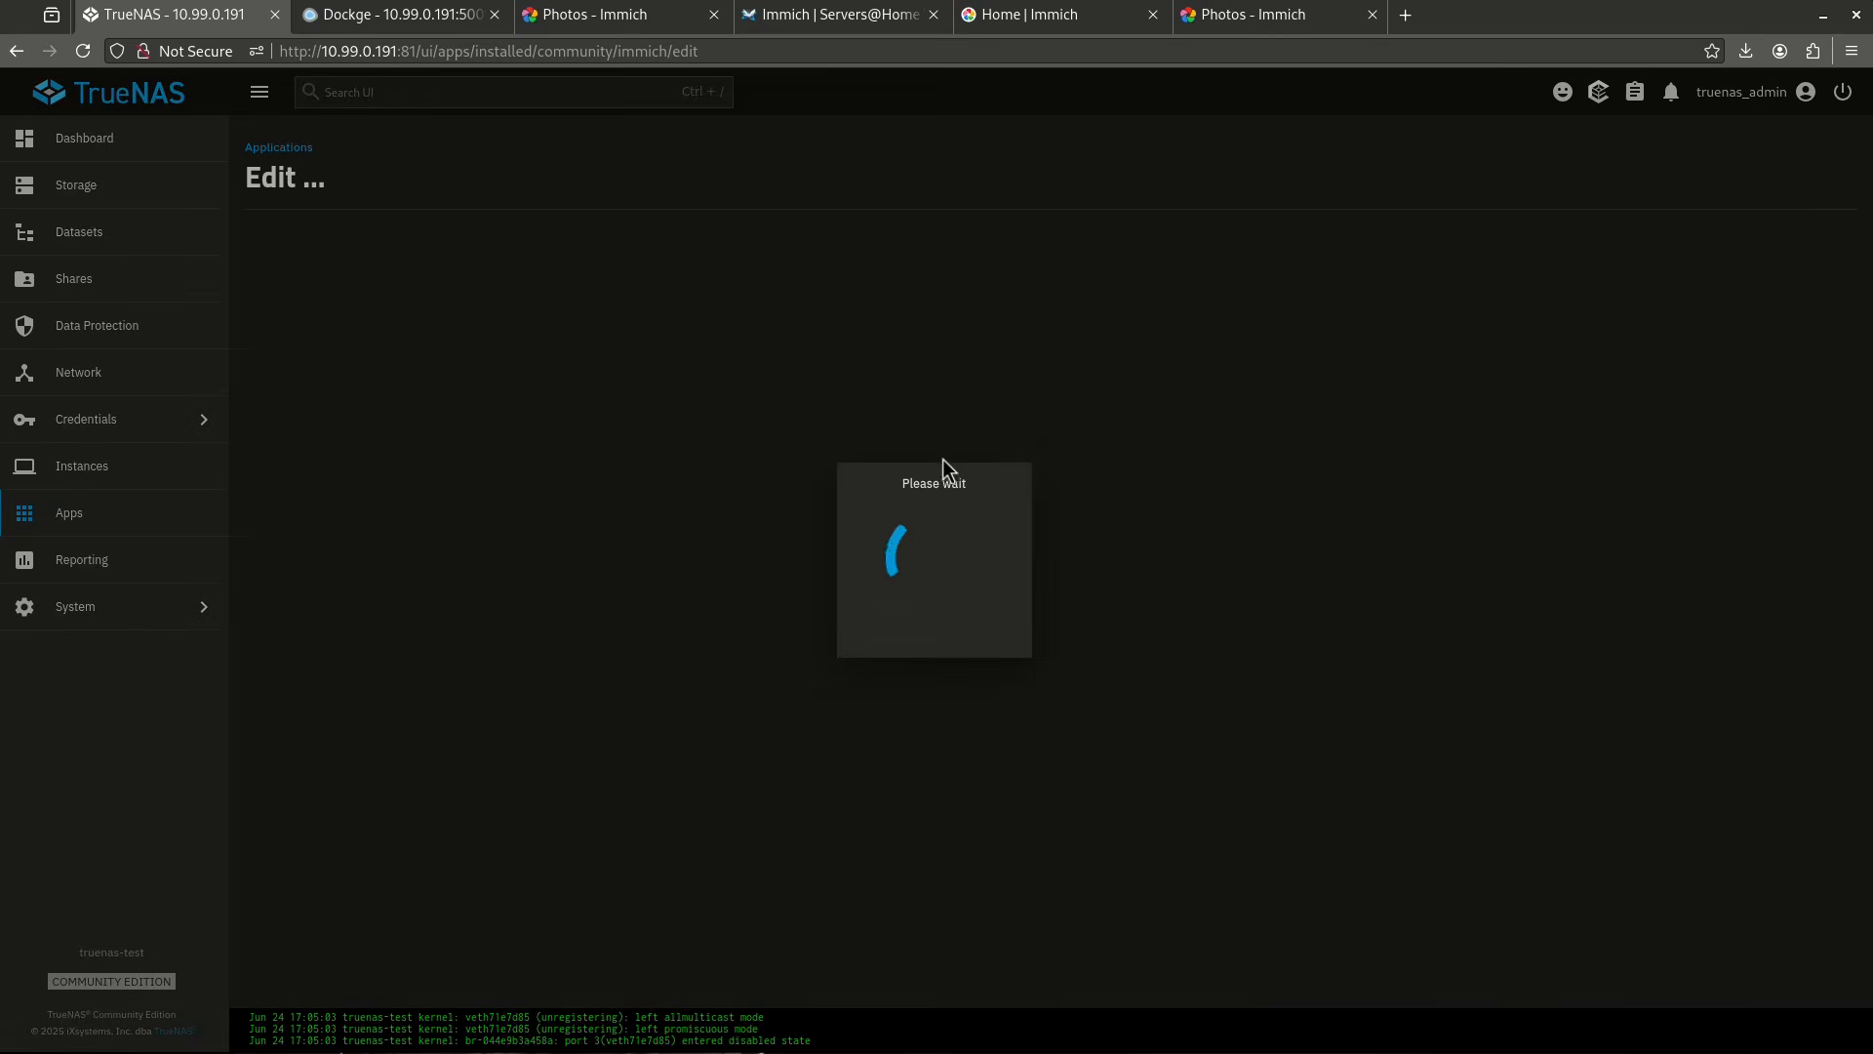
{"action": "scroll", "coordinate": [793, 525], "scroll_direction": "down", "scroll_amount": 2}
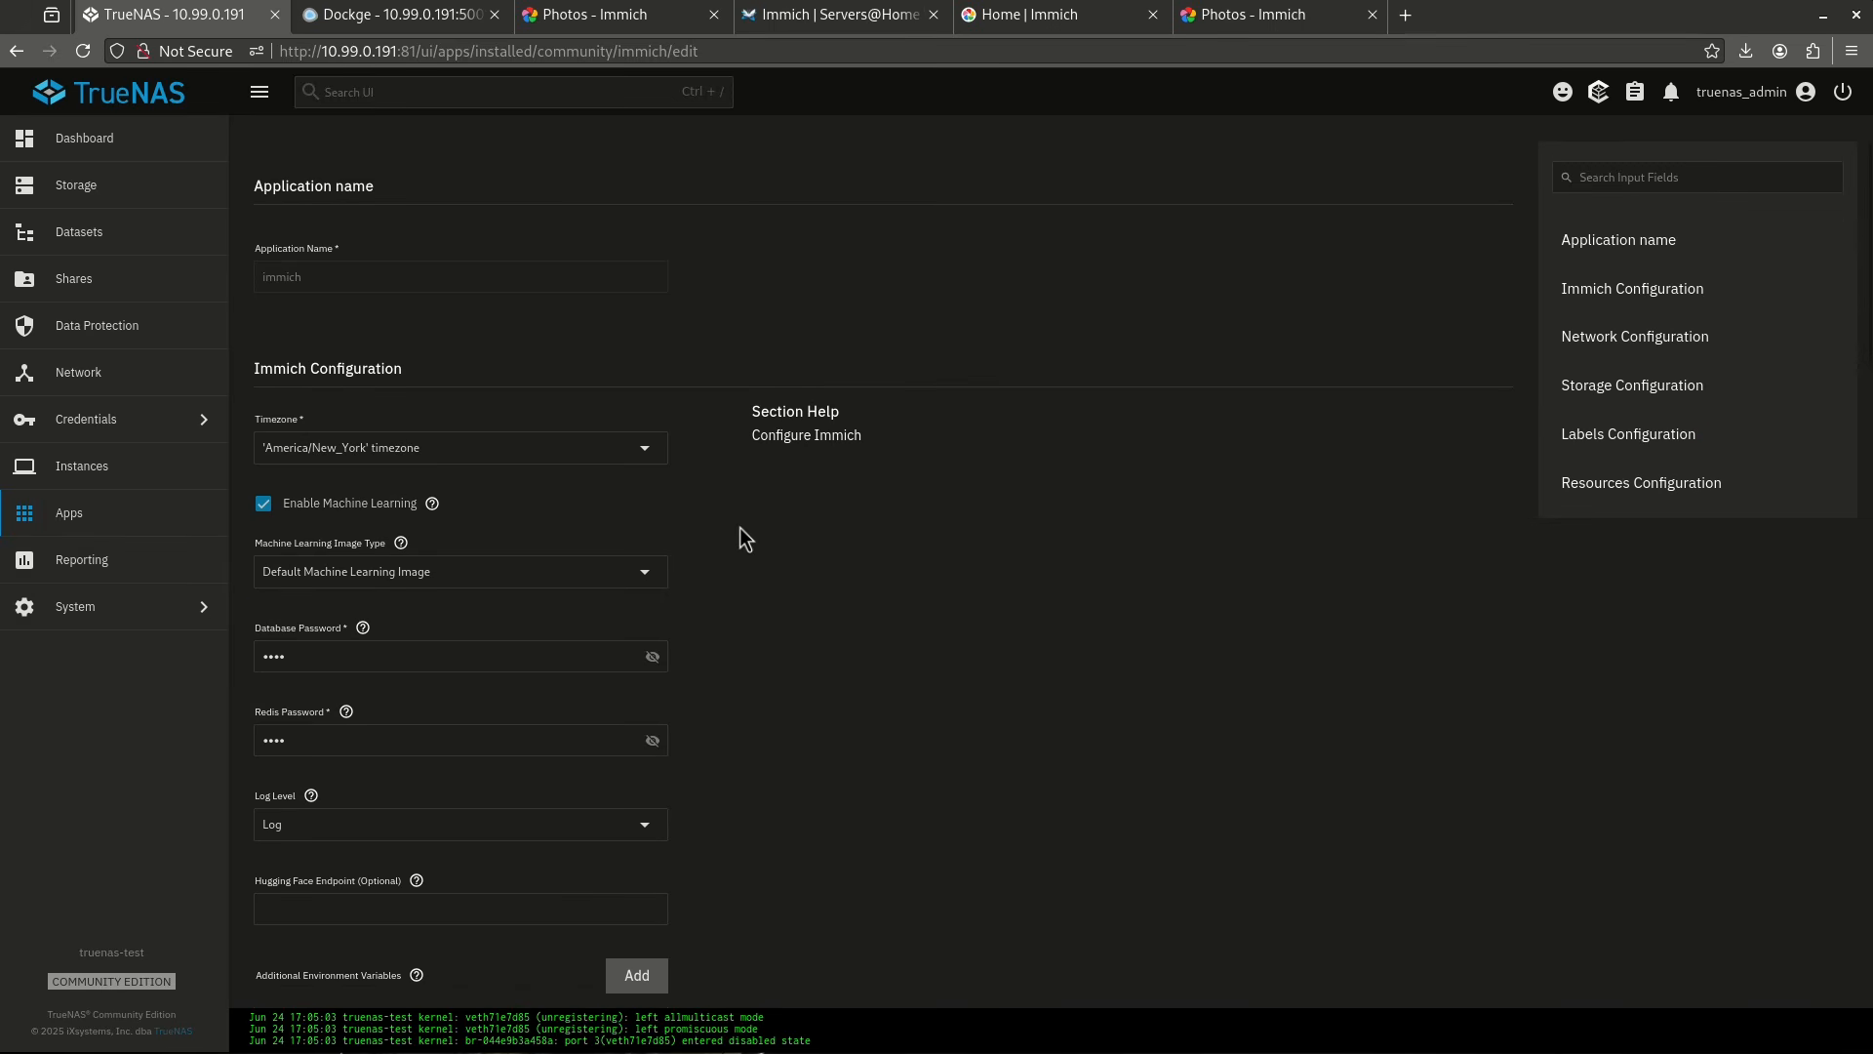
{"action": "scroll", "coordinate": [641, 519], "scroll_direction": "down", "scroll_amount": 4}
{"action": "left_click", "coordinate": [1647, 378]}
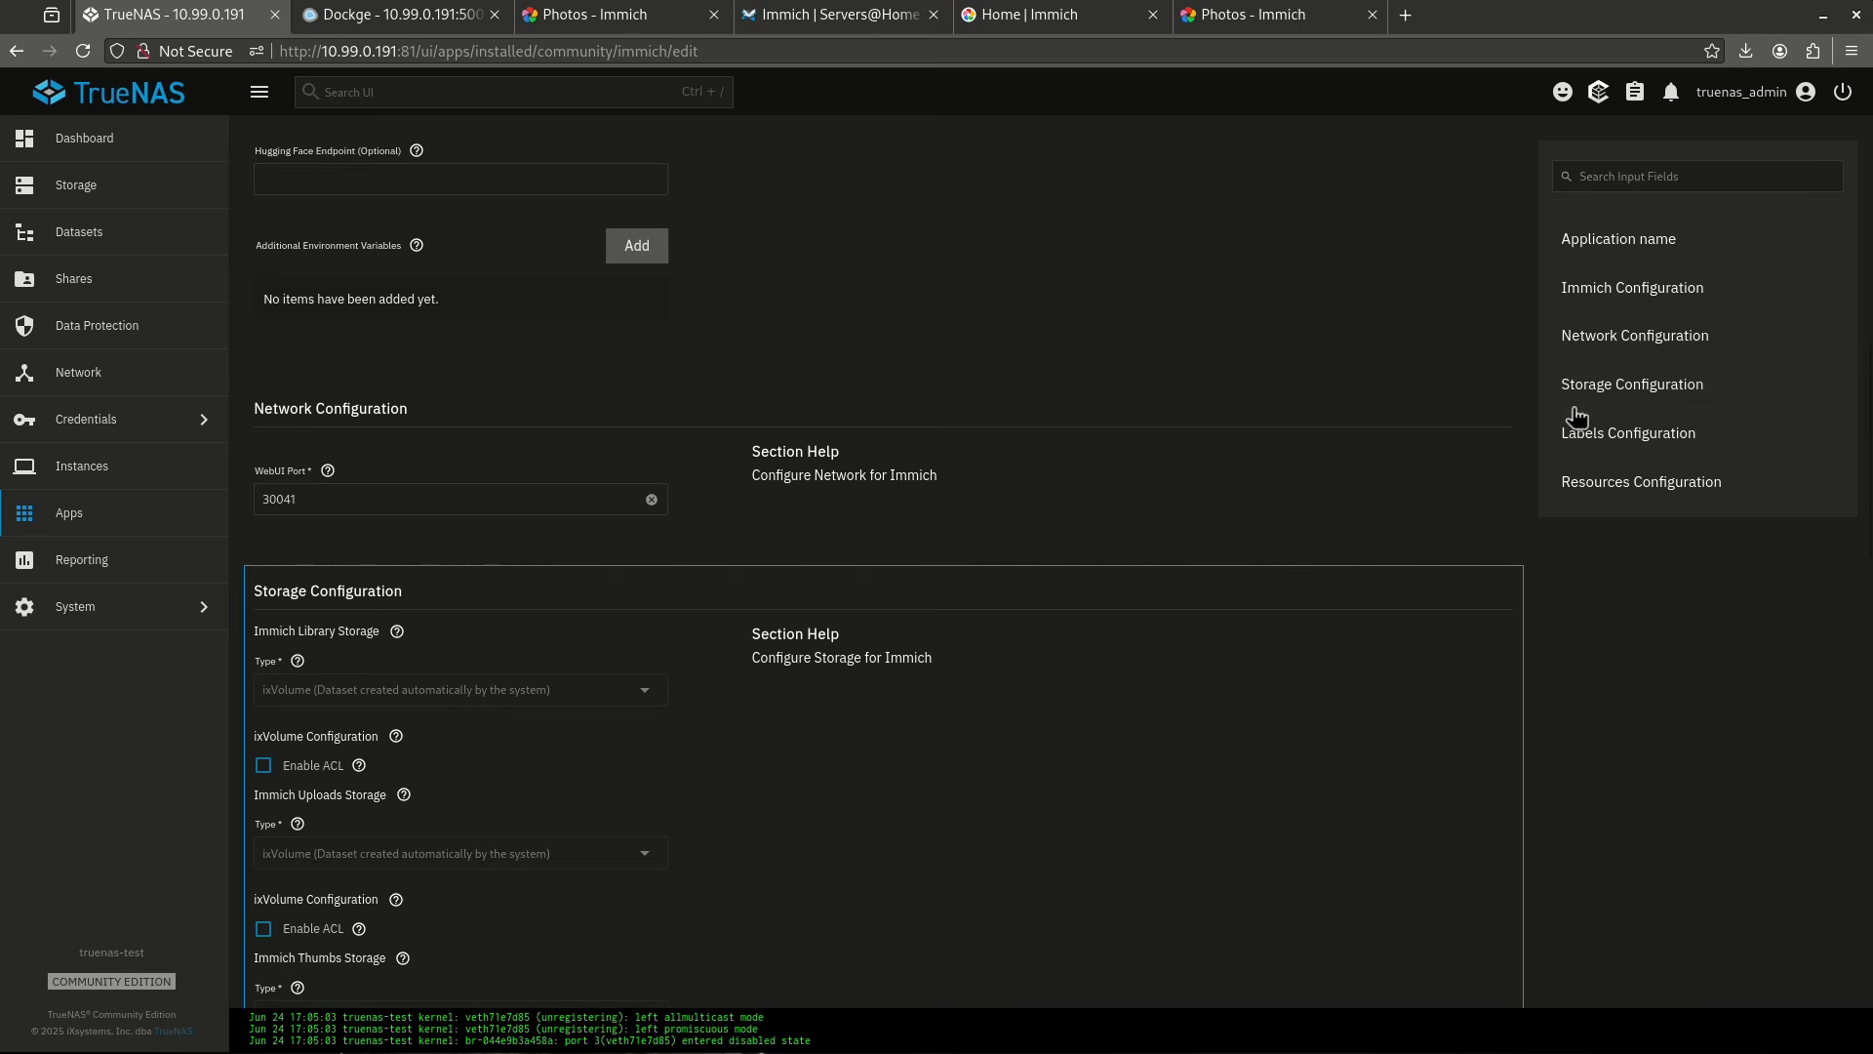
Examine the immich app's separate storage settings, from library, uploads and thumbs through backups, machine learning cache and Postgres data.
{"action": "scroll", "coordinate": [607, 617], "scroll_direction": "down", "scroll_amount": 2}
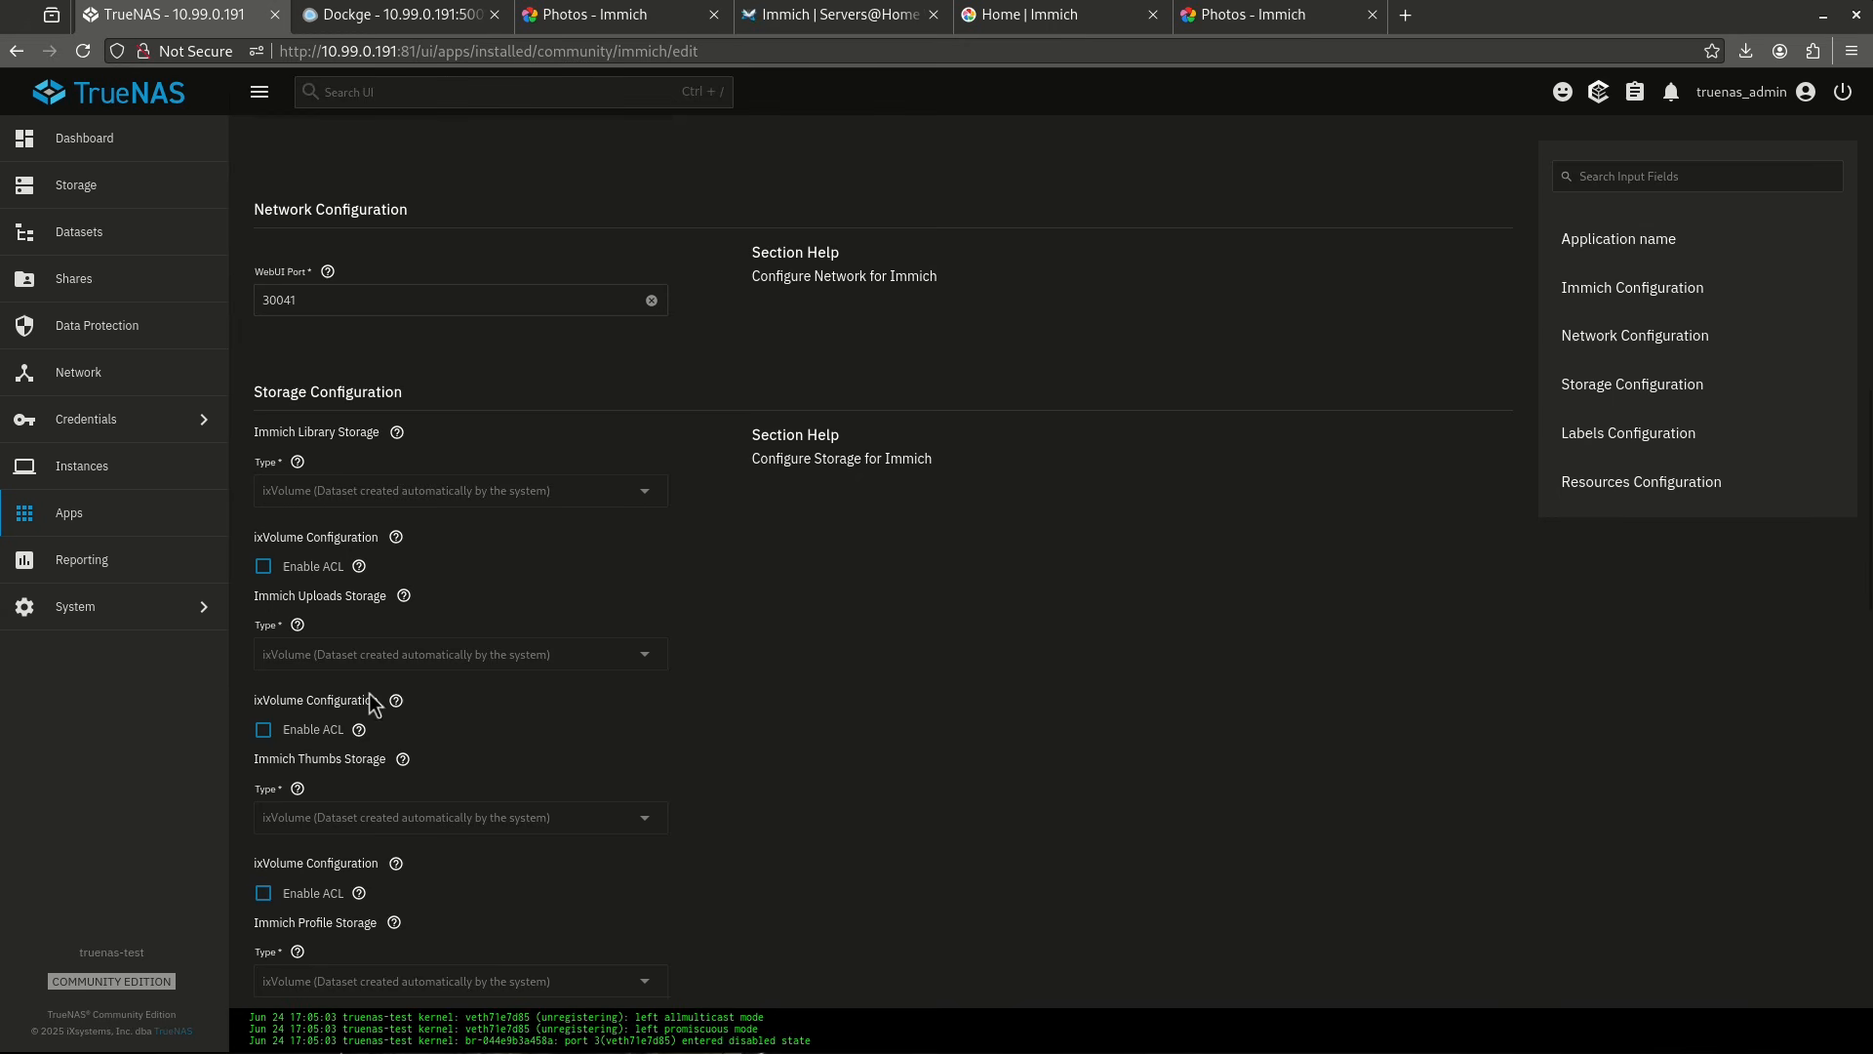
{"action": "scroll", "coordinate": [336, 839], "scroll_direction": "down", "scroll_amount": 1}
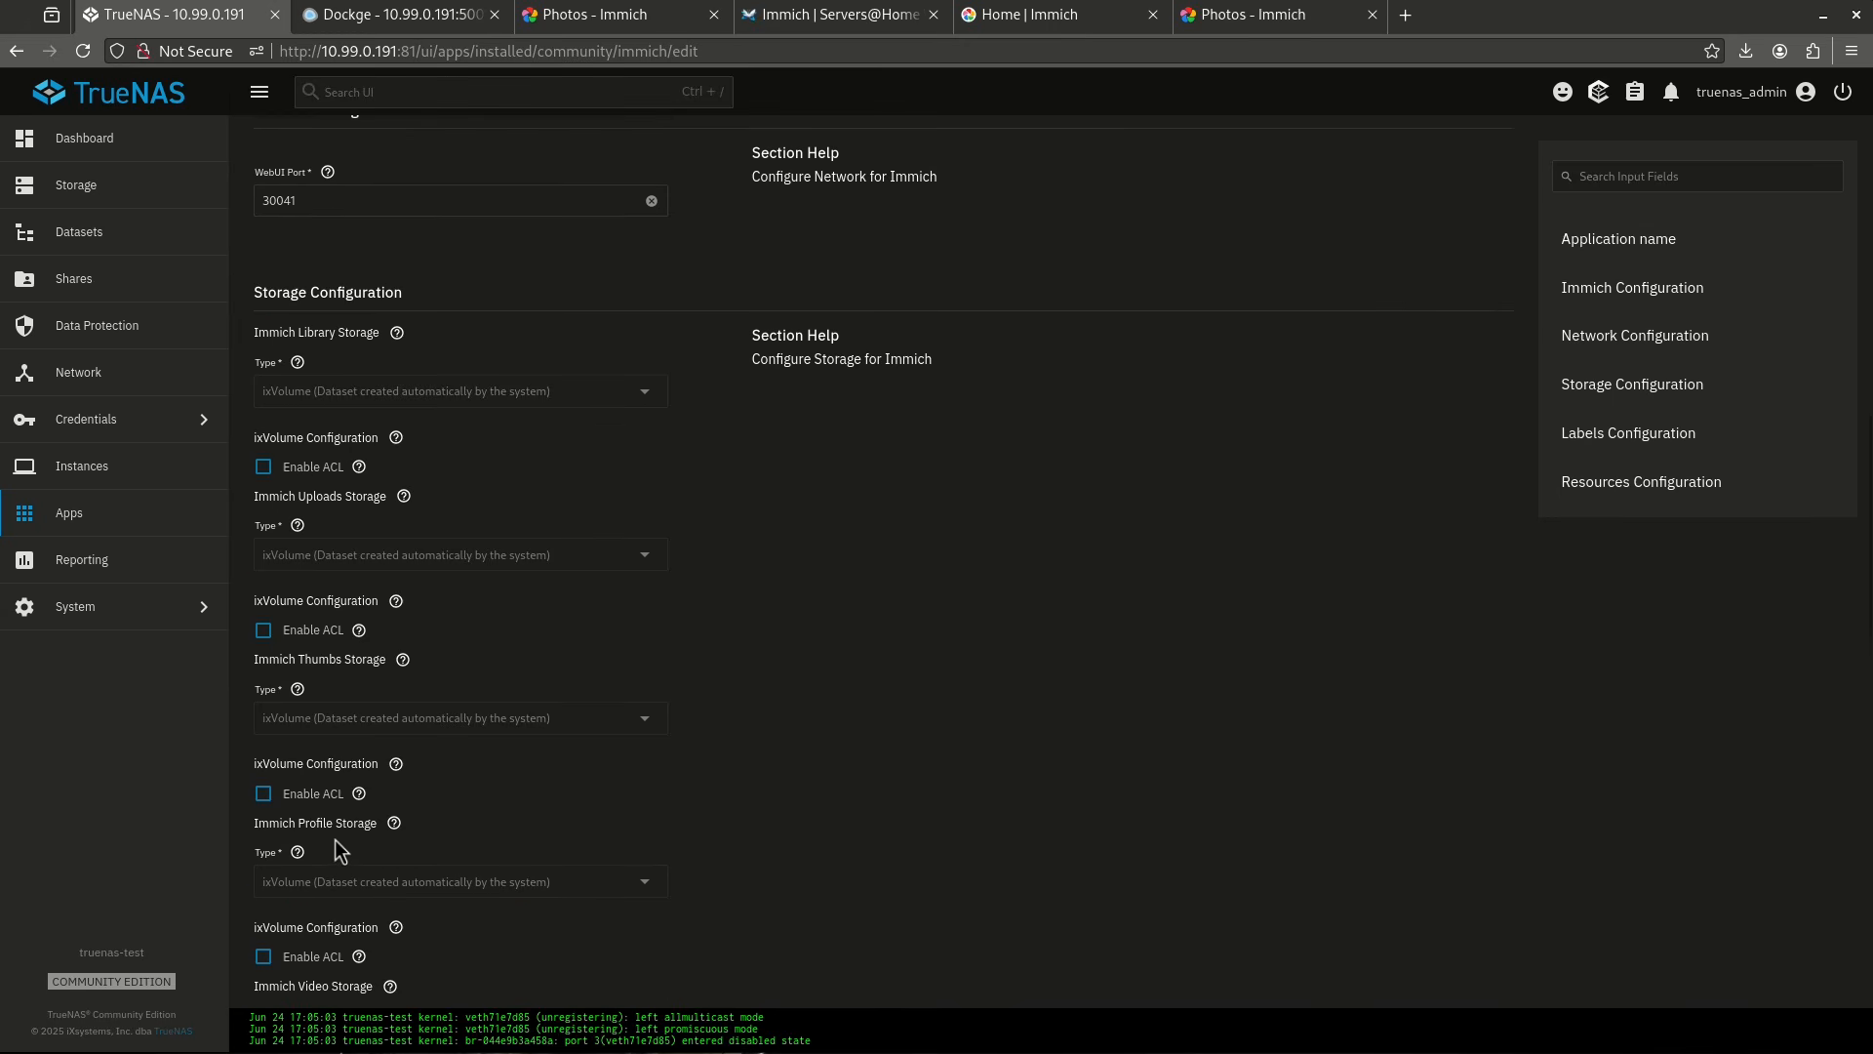
{"action": "scroll", "coordinate": [333, 836], "scroll_direction": "down", "scroll_amount": 2}
{"action": "scroll", "coordinate": [314, 800], "scroll_direction": "down", "scroll_amount": 2}
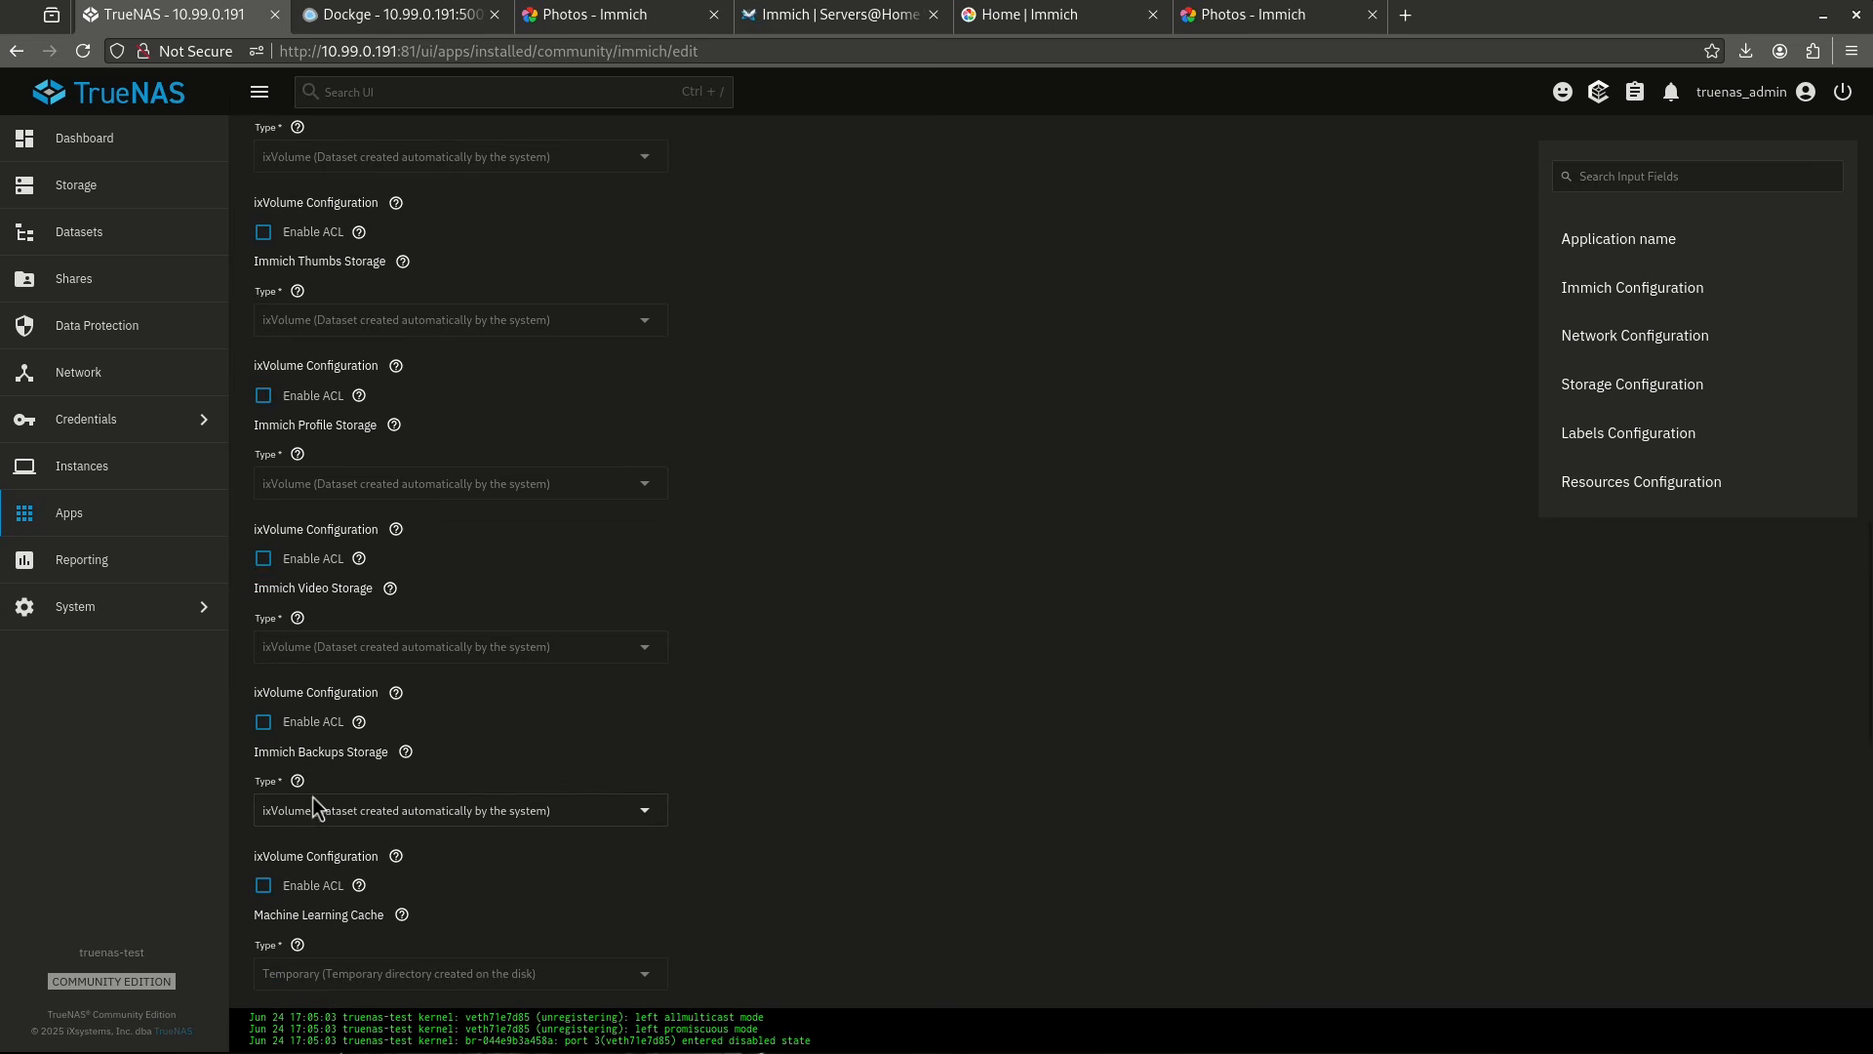
{"action": "scroll", "coordinate": [425, 761], "scroll_direction": "down", "scroll_amount": 2}
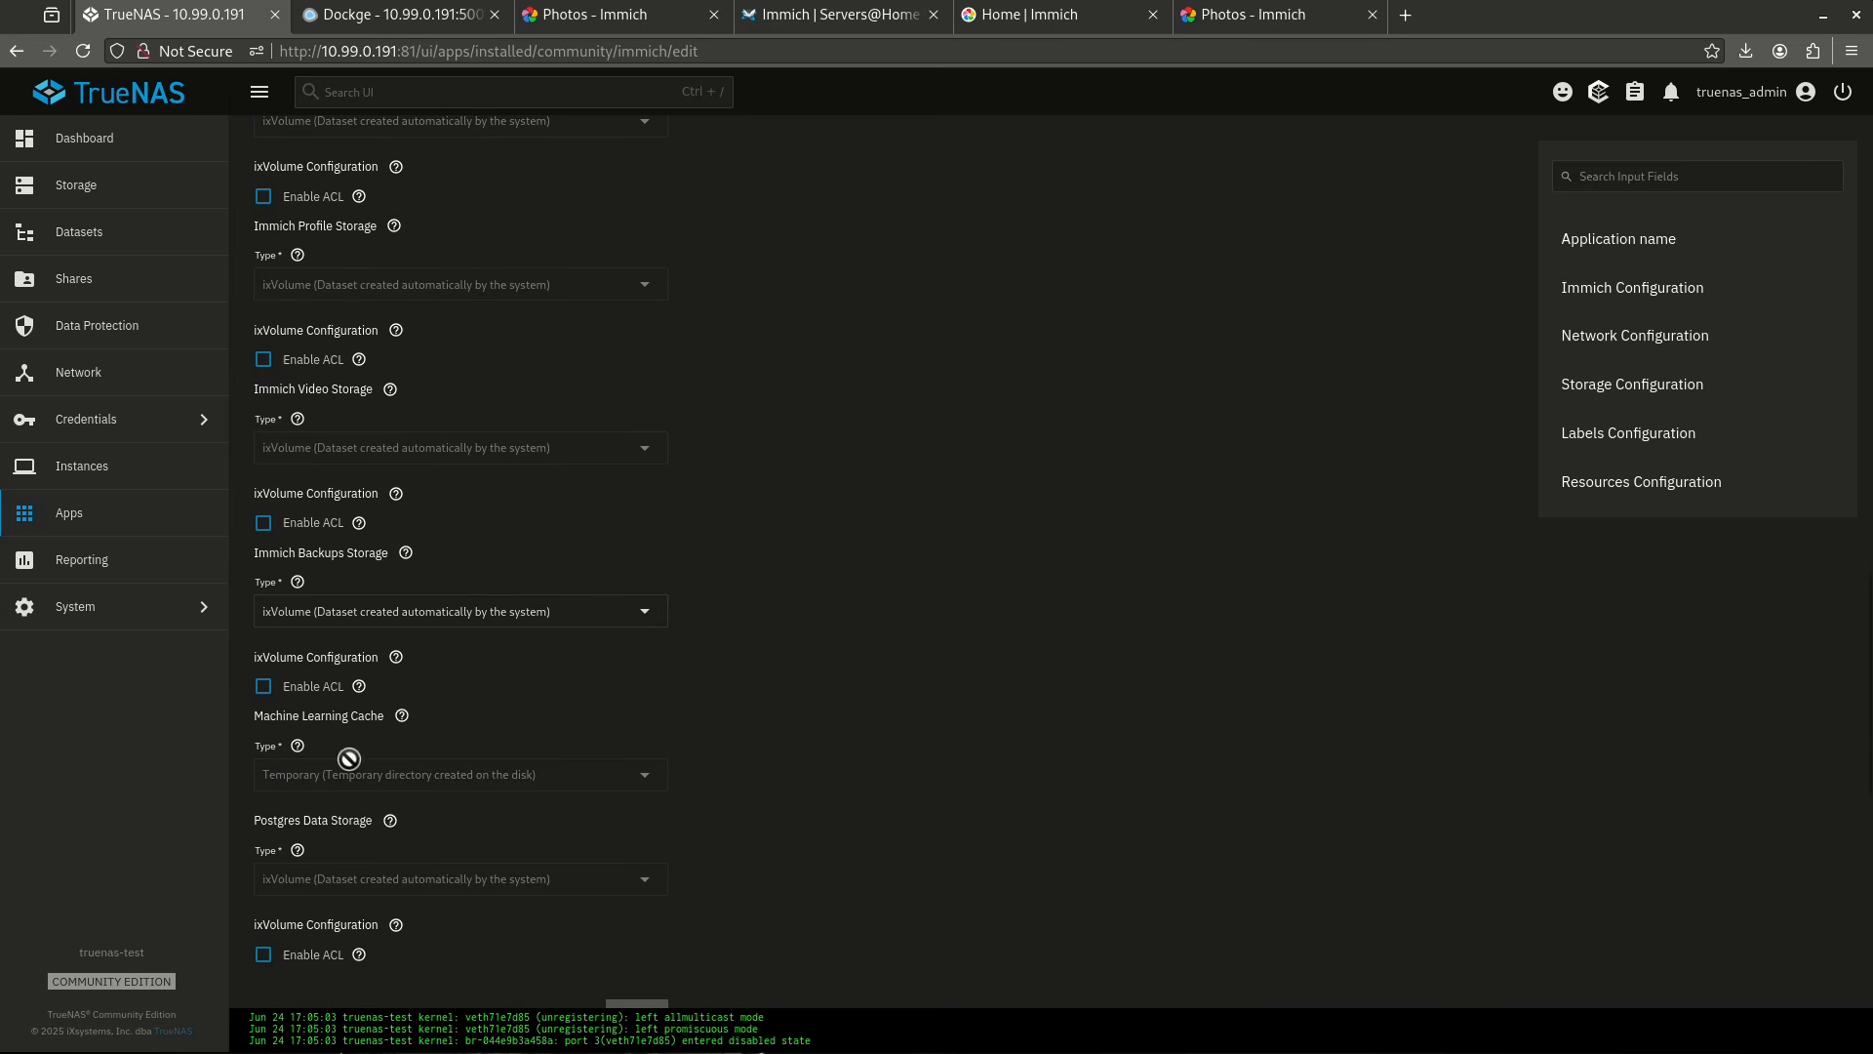
{"action": "scroll", "coordinate": [342, 729], "scroll_direction": "down", "scroll_amount": 3}
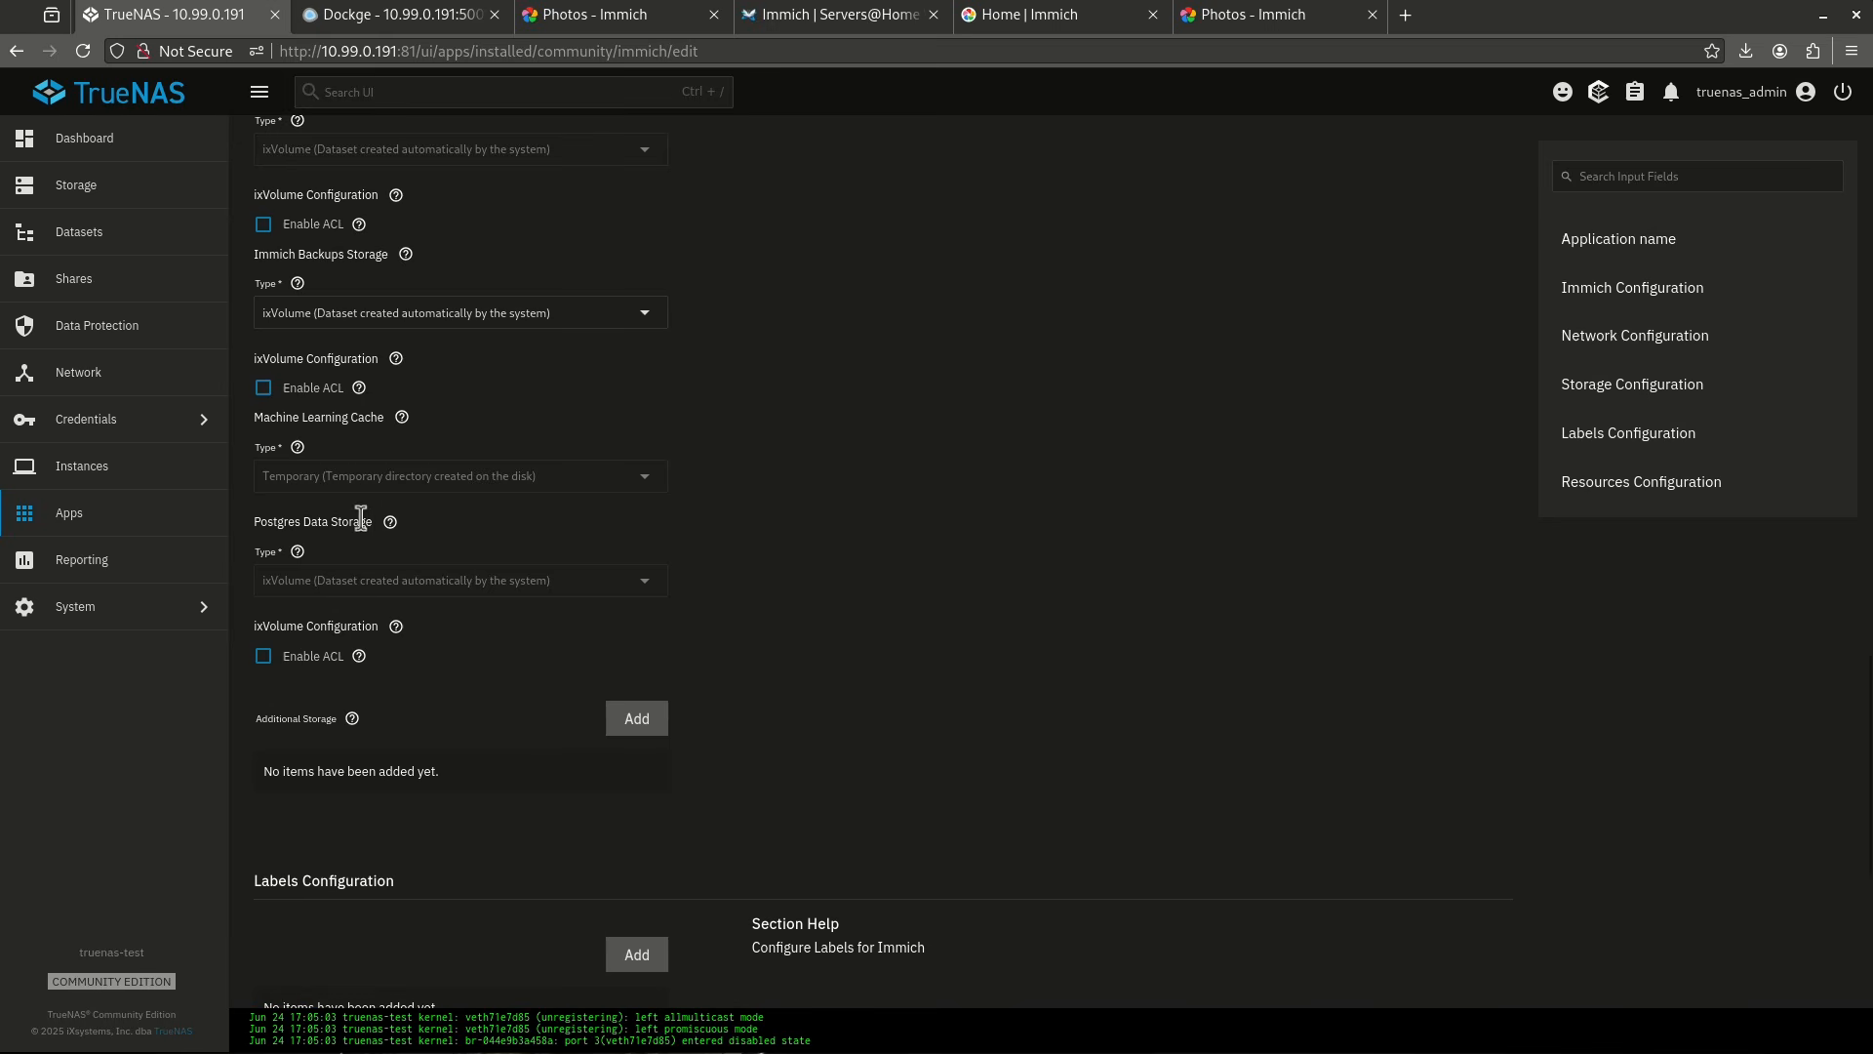
{"action": "left_click_drag", "start_coordinate": [268, 522], "coordinate": [366, 522]}
{"action": "left_click", "coordinate": [367, 522]}
{"action": "scroll", "coordinate": [364, 520], "scroll_direction": "up", "scroll_amount": 7}
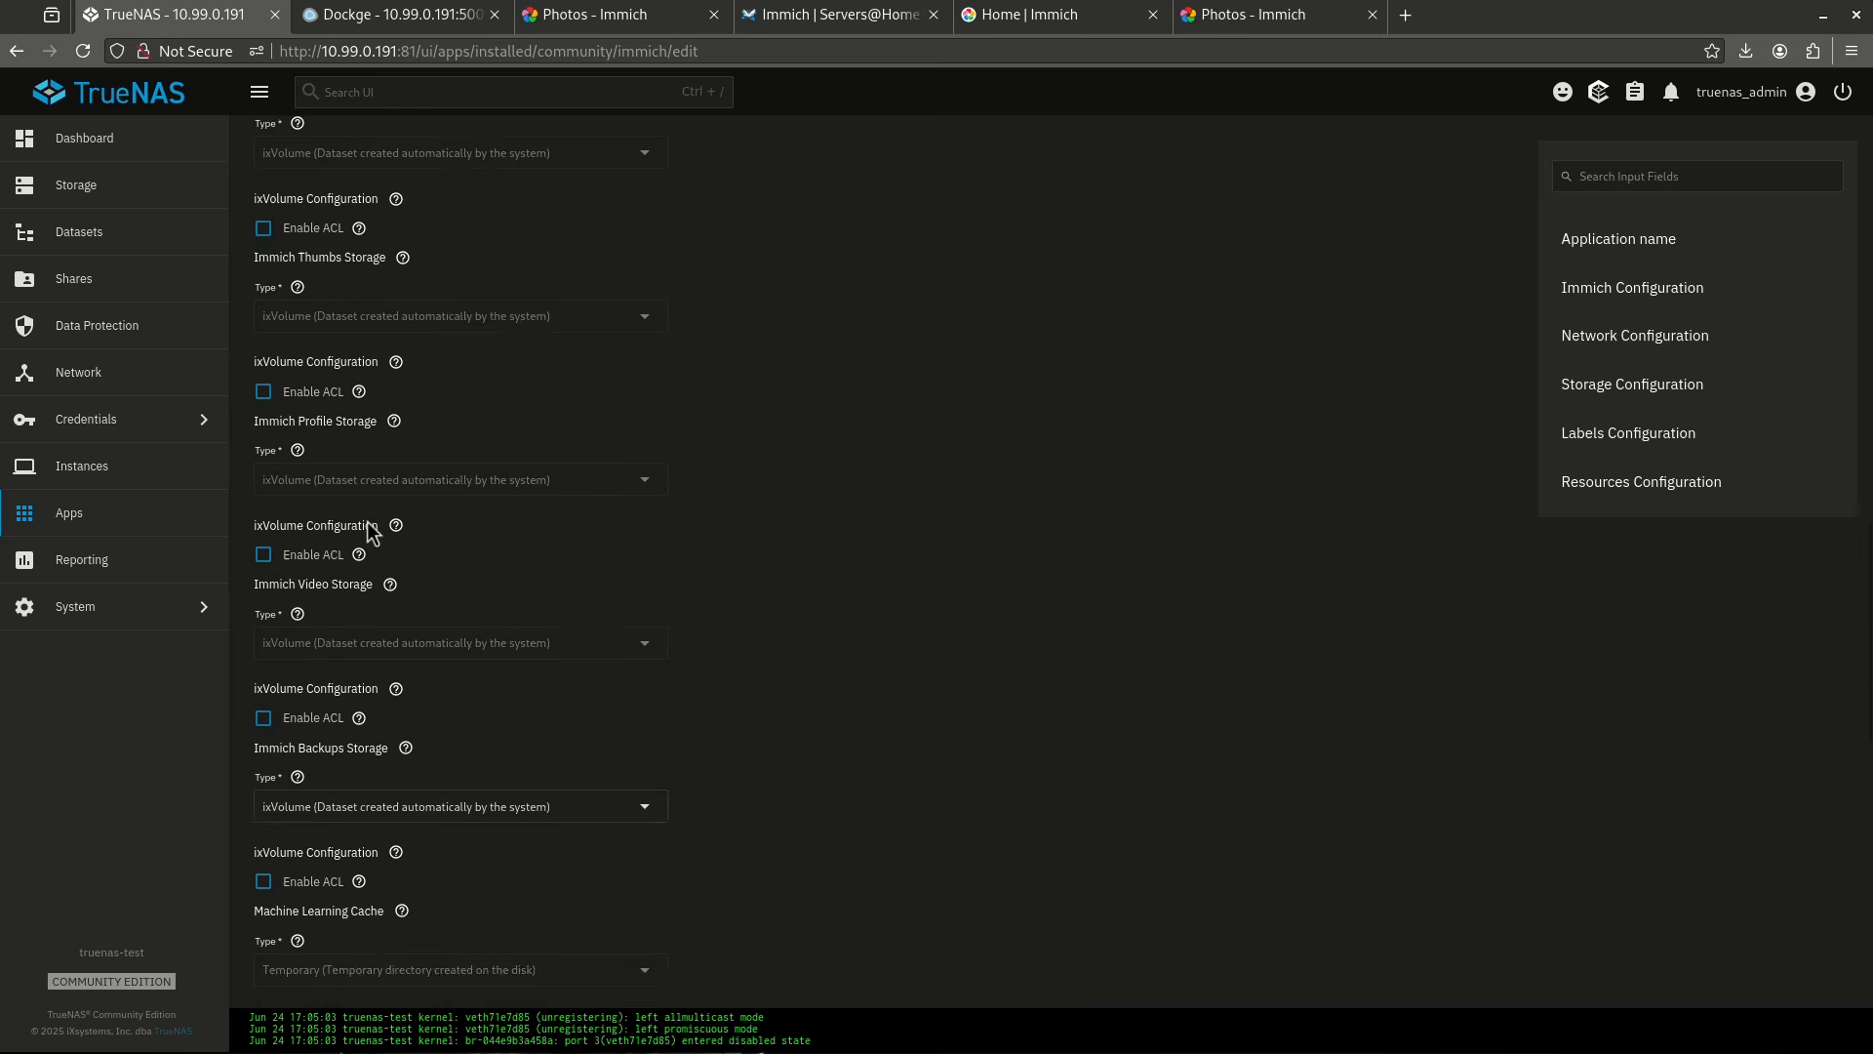
{"action": "scroll", "coordinate": [363, 518], "scroll_direction": "down", "scroll_amount": 1}
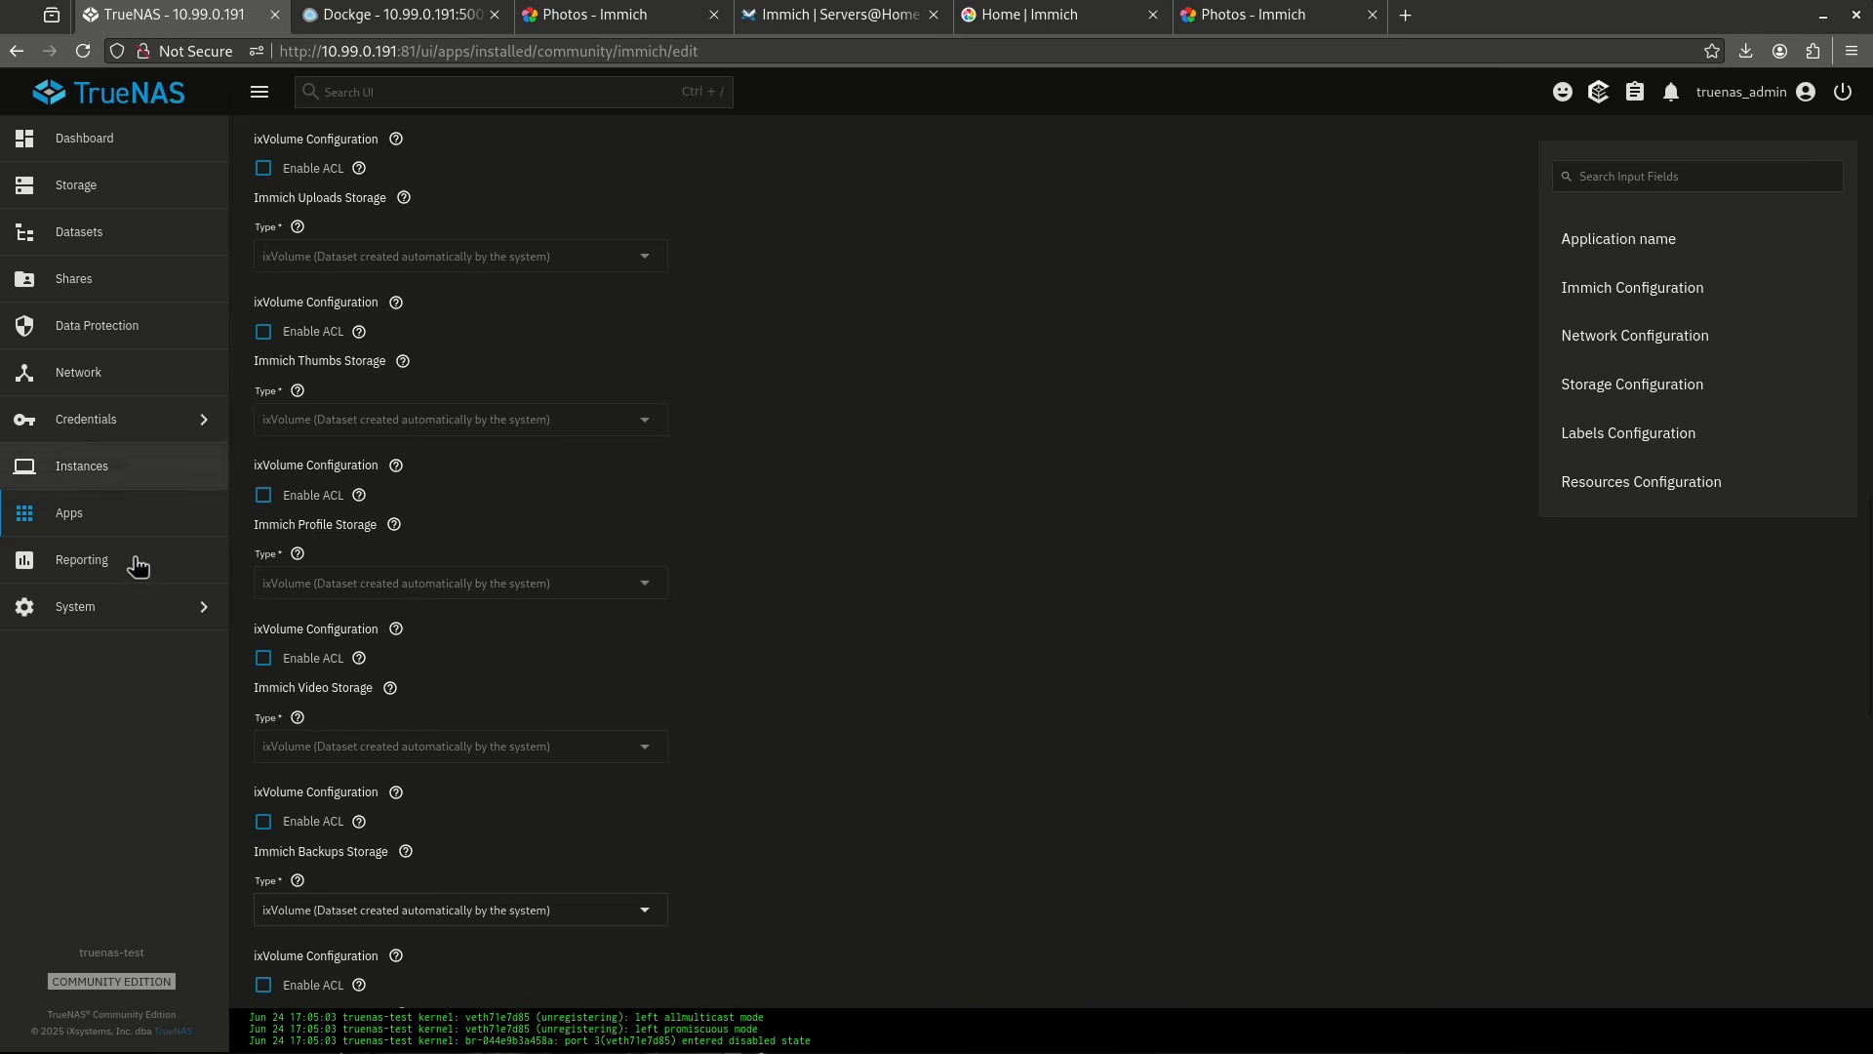
Leave the immich app's settings and open the immich2 app for editing at its storage configuration.
{"action": "left_click", "coordinate": [116, 523]}
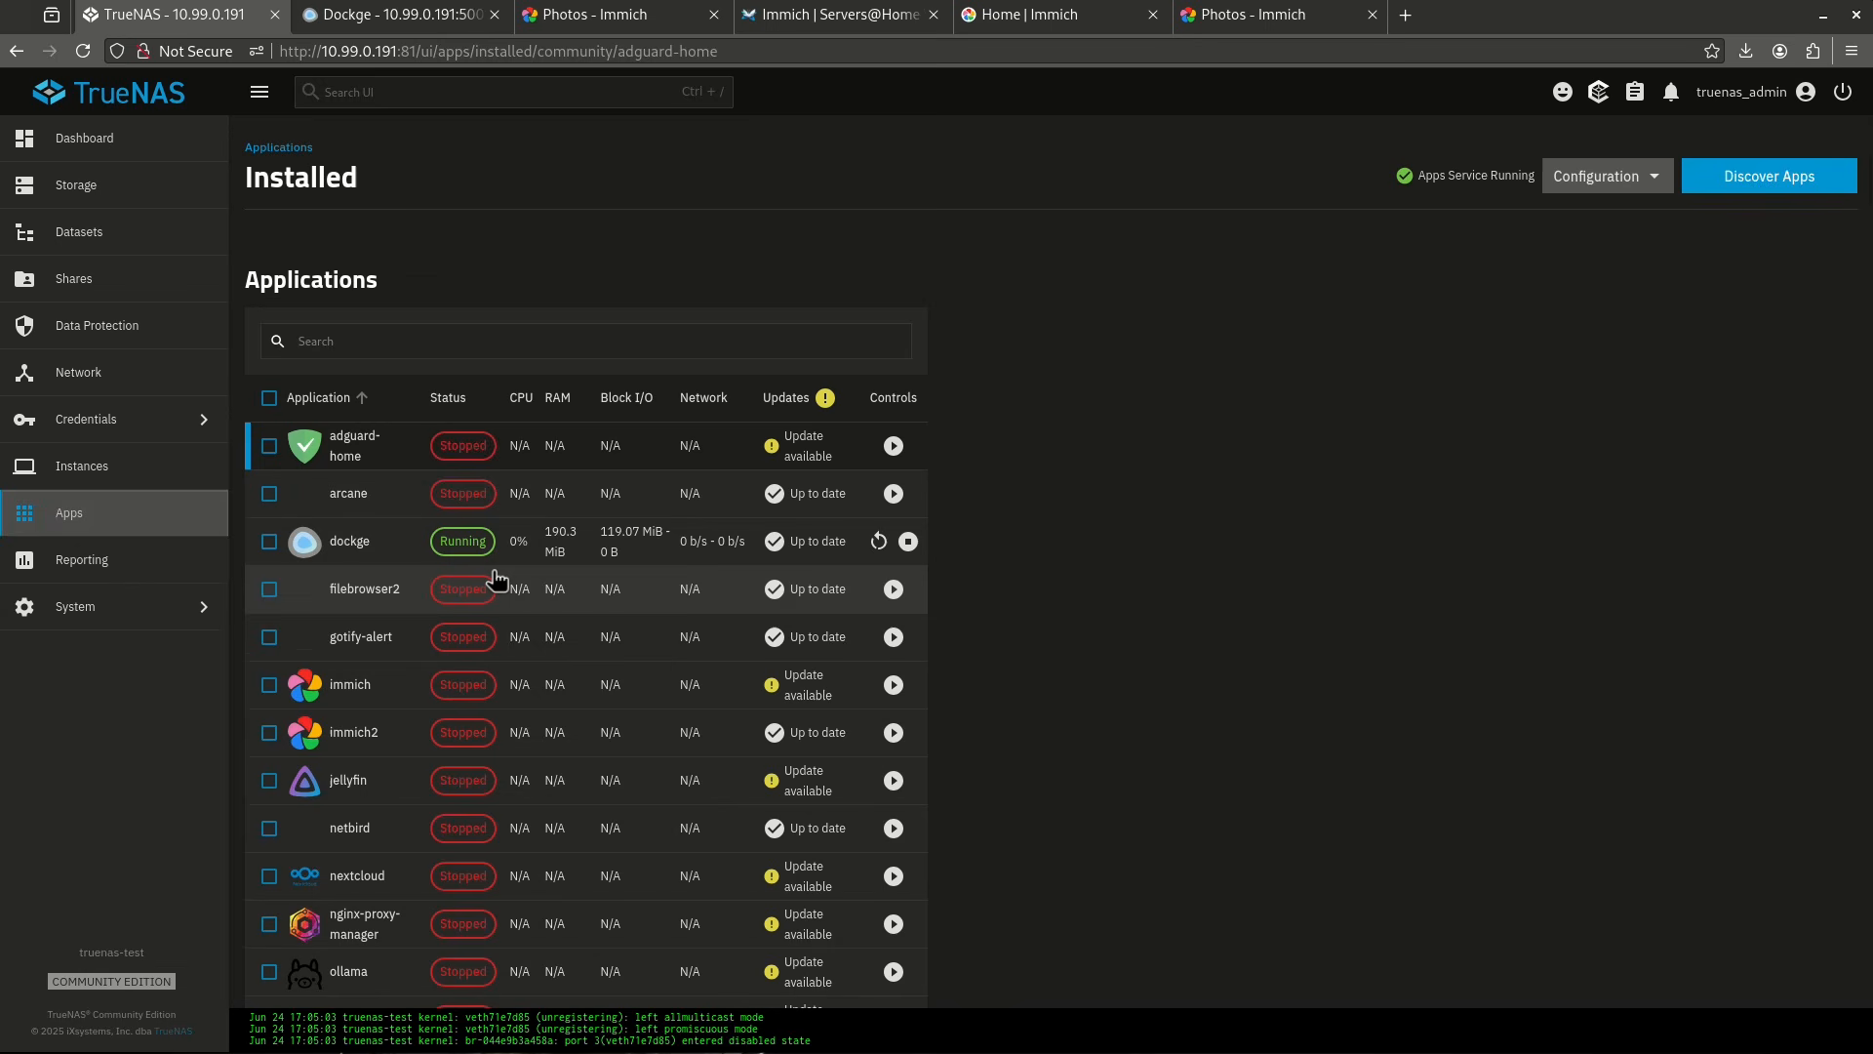
{"action": "left_click", "coordinate": [366, 743]}
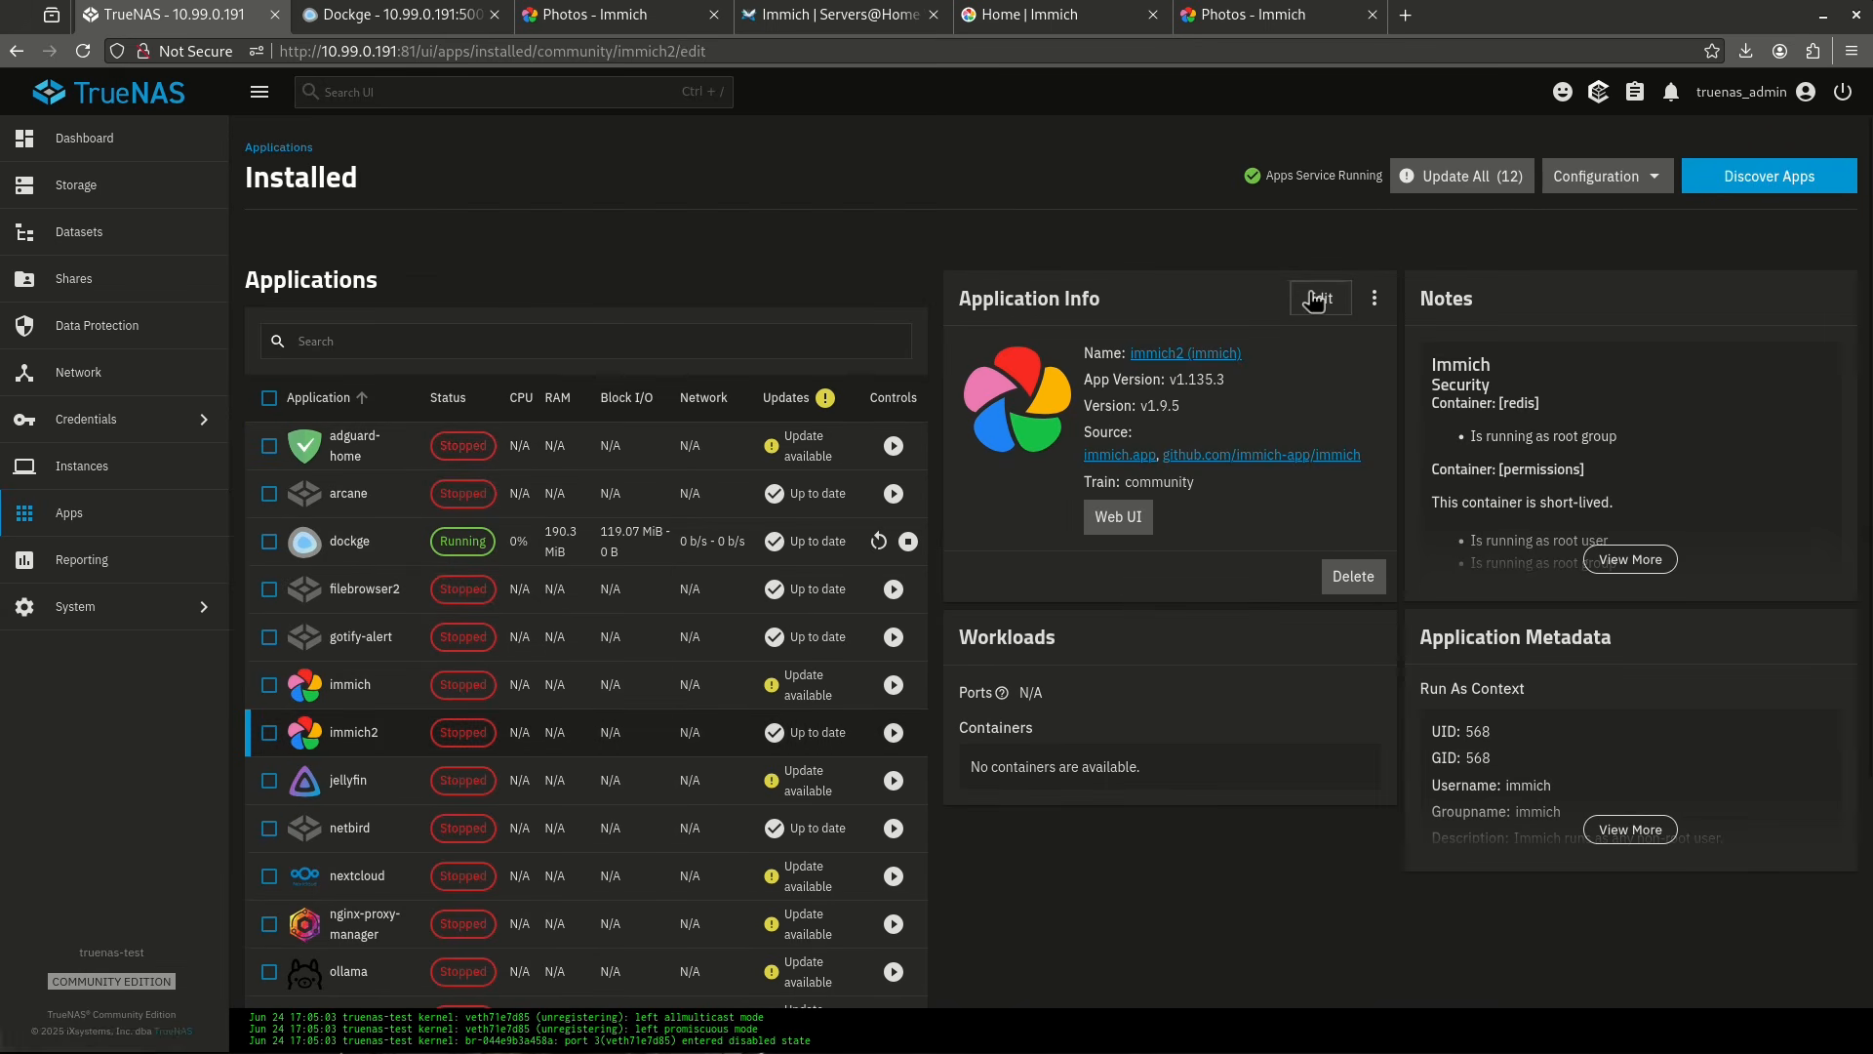
{"action": "left_click", "coordinate": [1320, 297]}
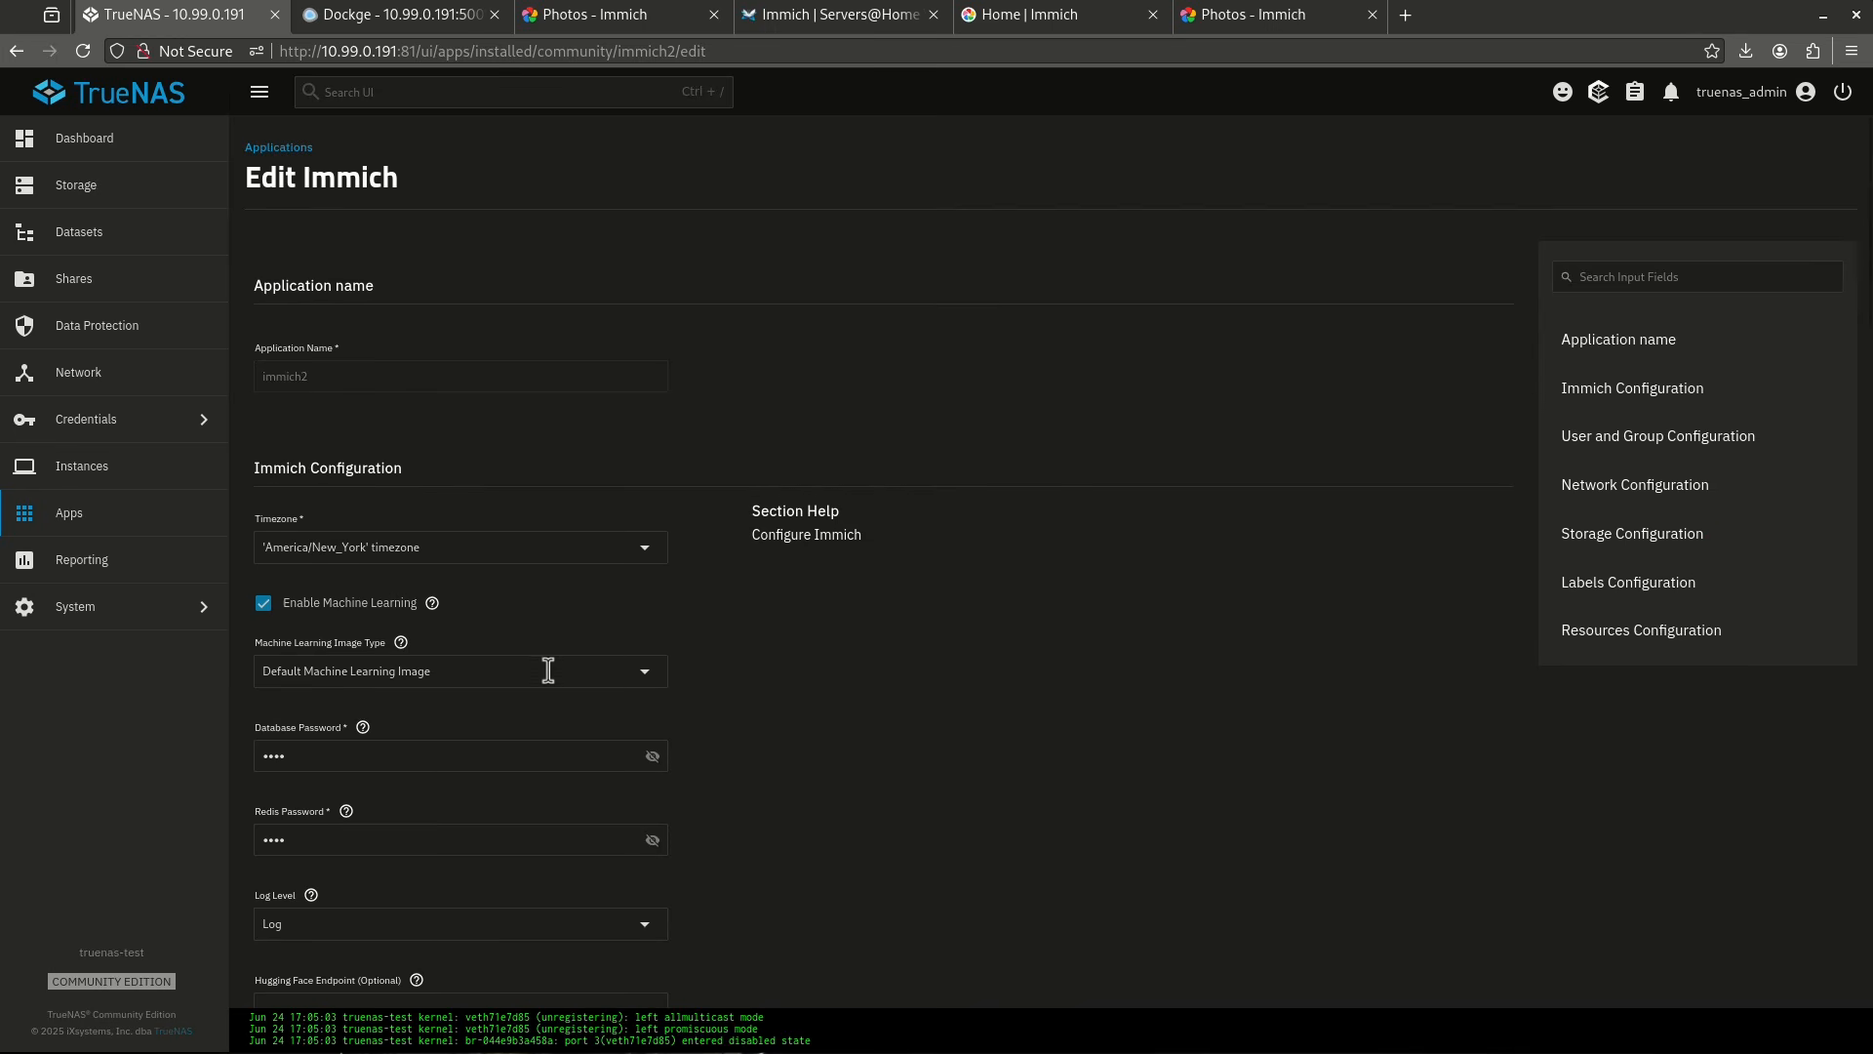
{"action": "scroll", "coordinate": [489, 683], "scroll_direction": "down", "scroll_amount": 3}
{"action": "scroll", "coordinate": [490, 684], "scroll_direction": "down", "scroll_amount": 4}
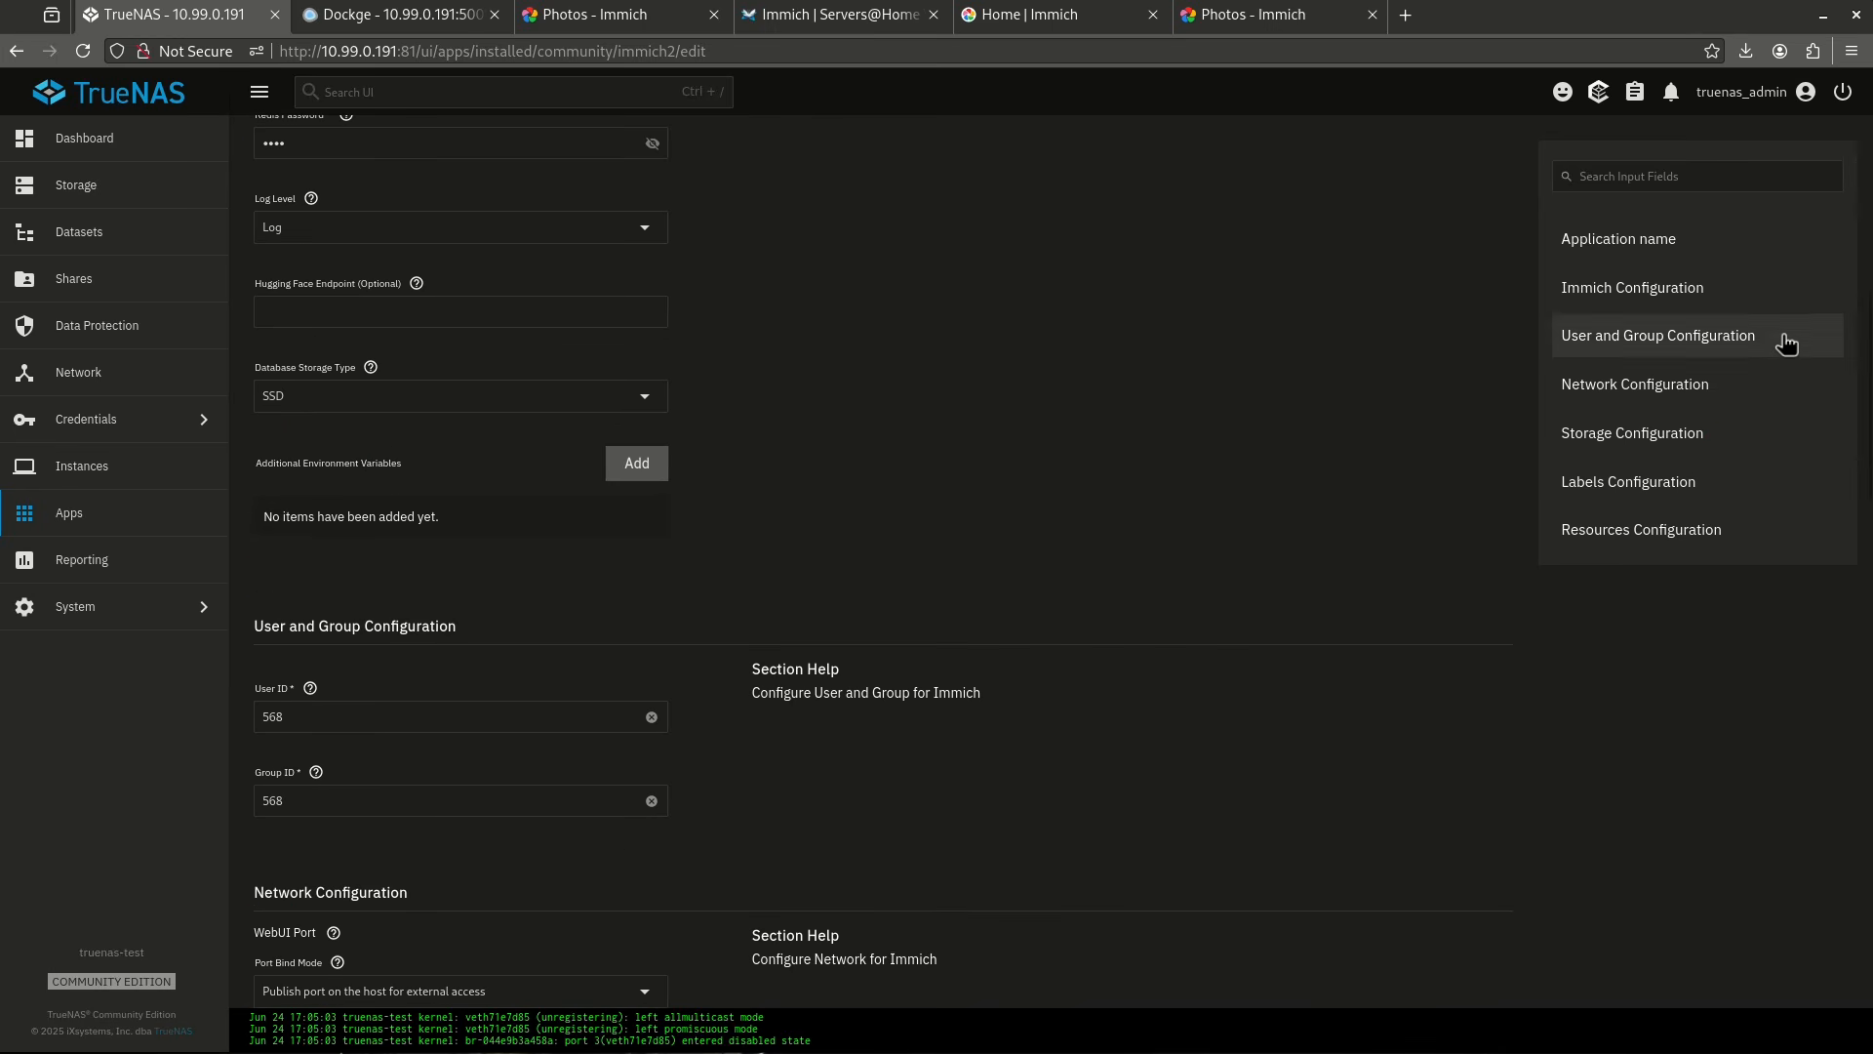
{"action": "left_click", "coordinate": [1733, 427]}
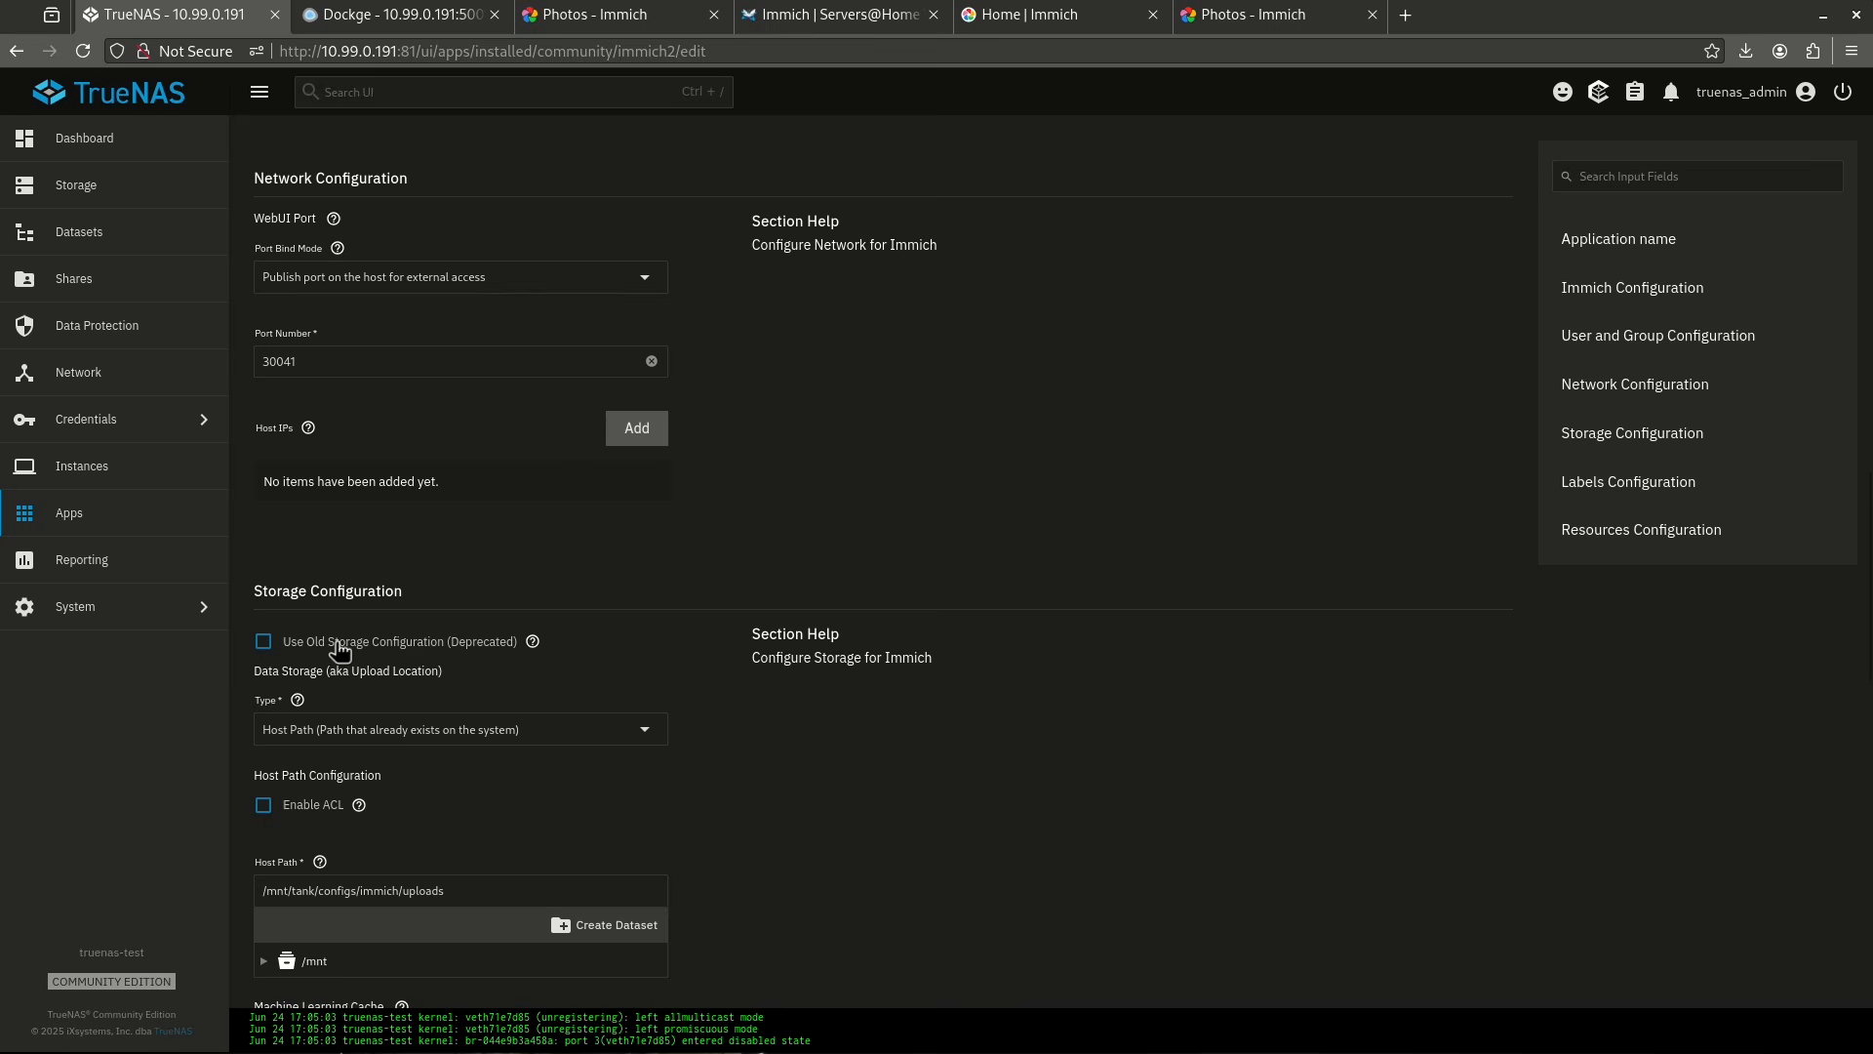
Turn on immich2's deprecated old storage configuration, review its separate storage fields, and turn it off again.
{"action": "left_click", "coordinate": [264, 645]}
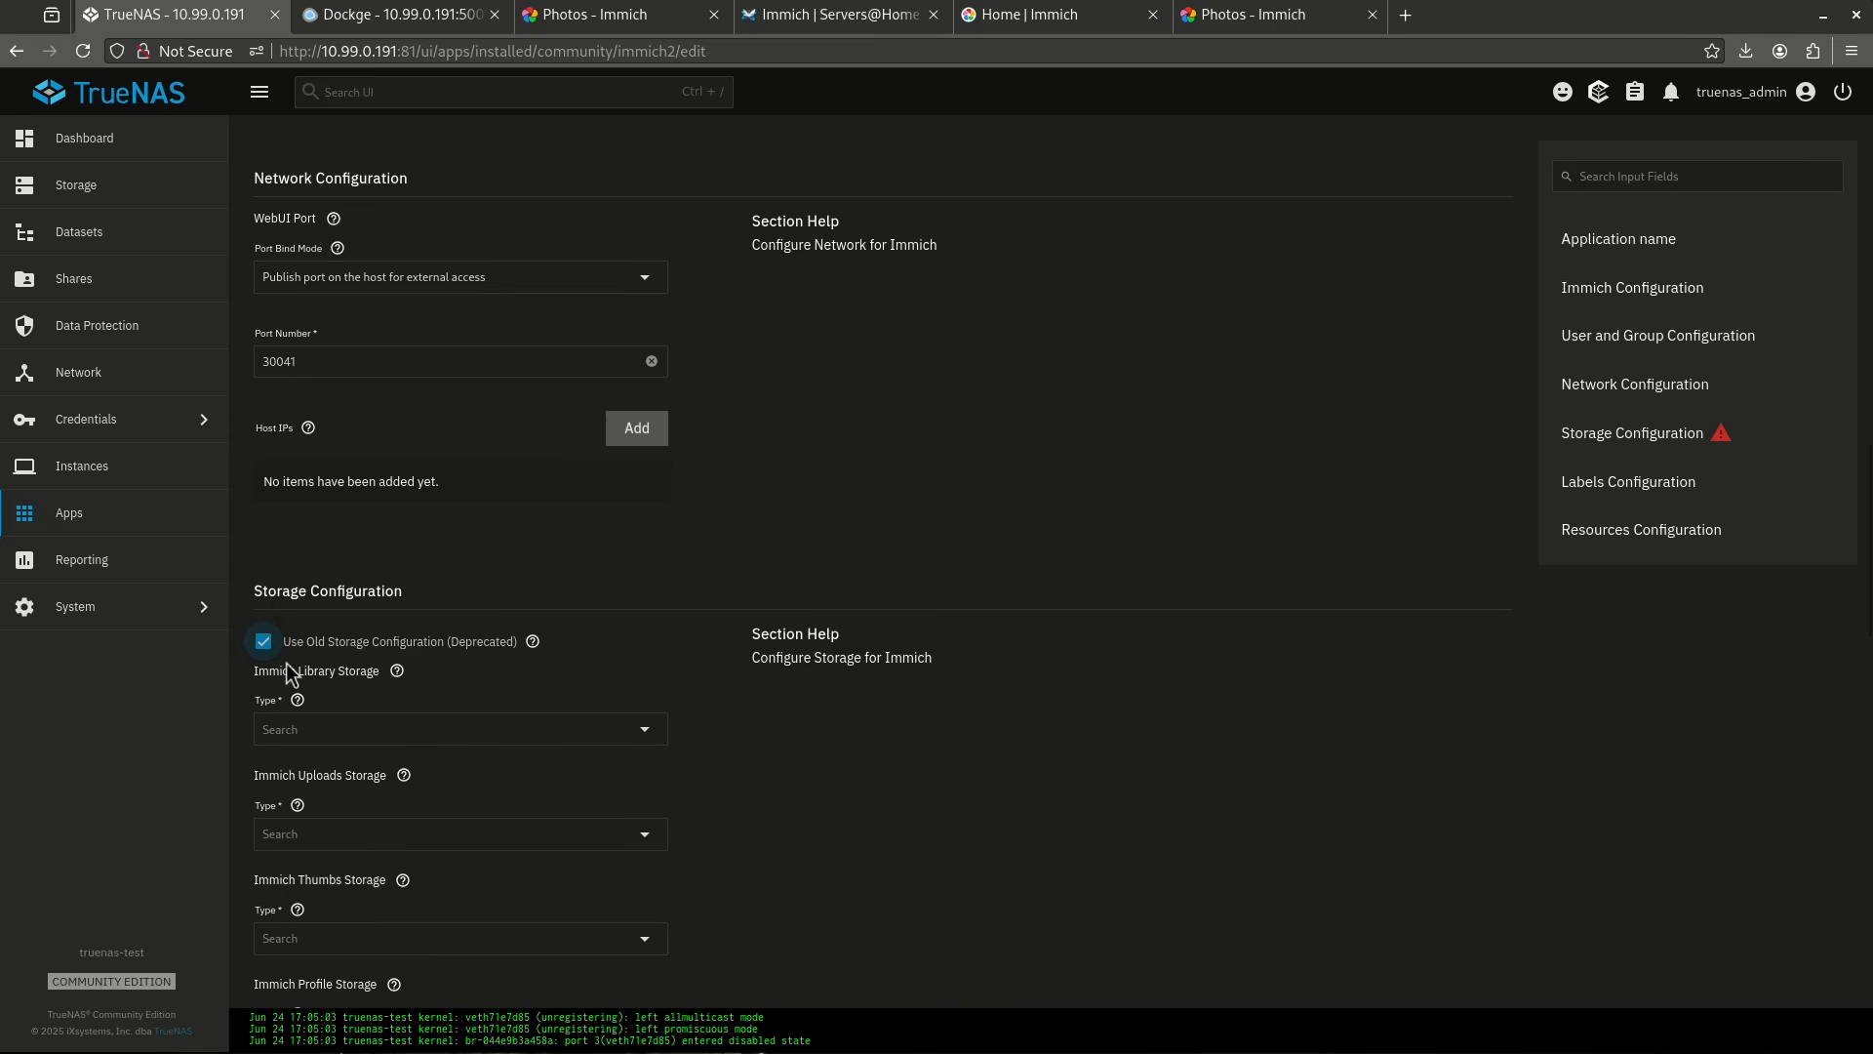
{"action": "scroll", "coordinate": [505, 681], "scroll_direction": "down", "scroll_amount": 5}
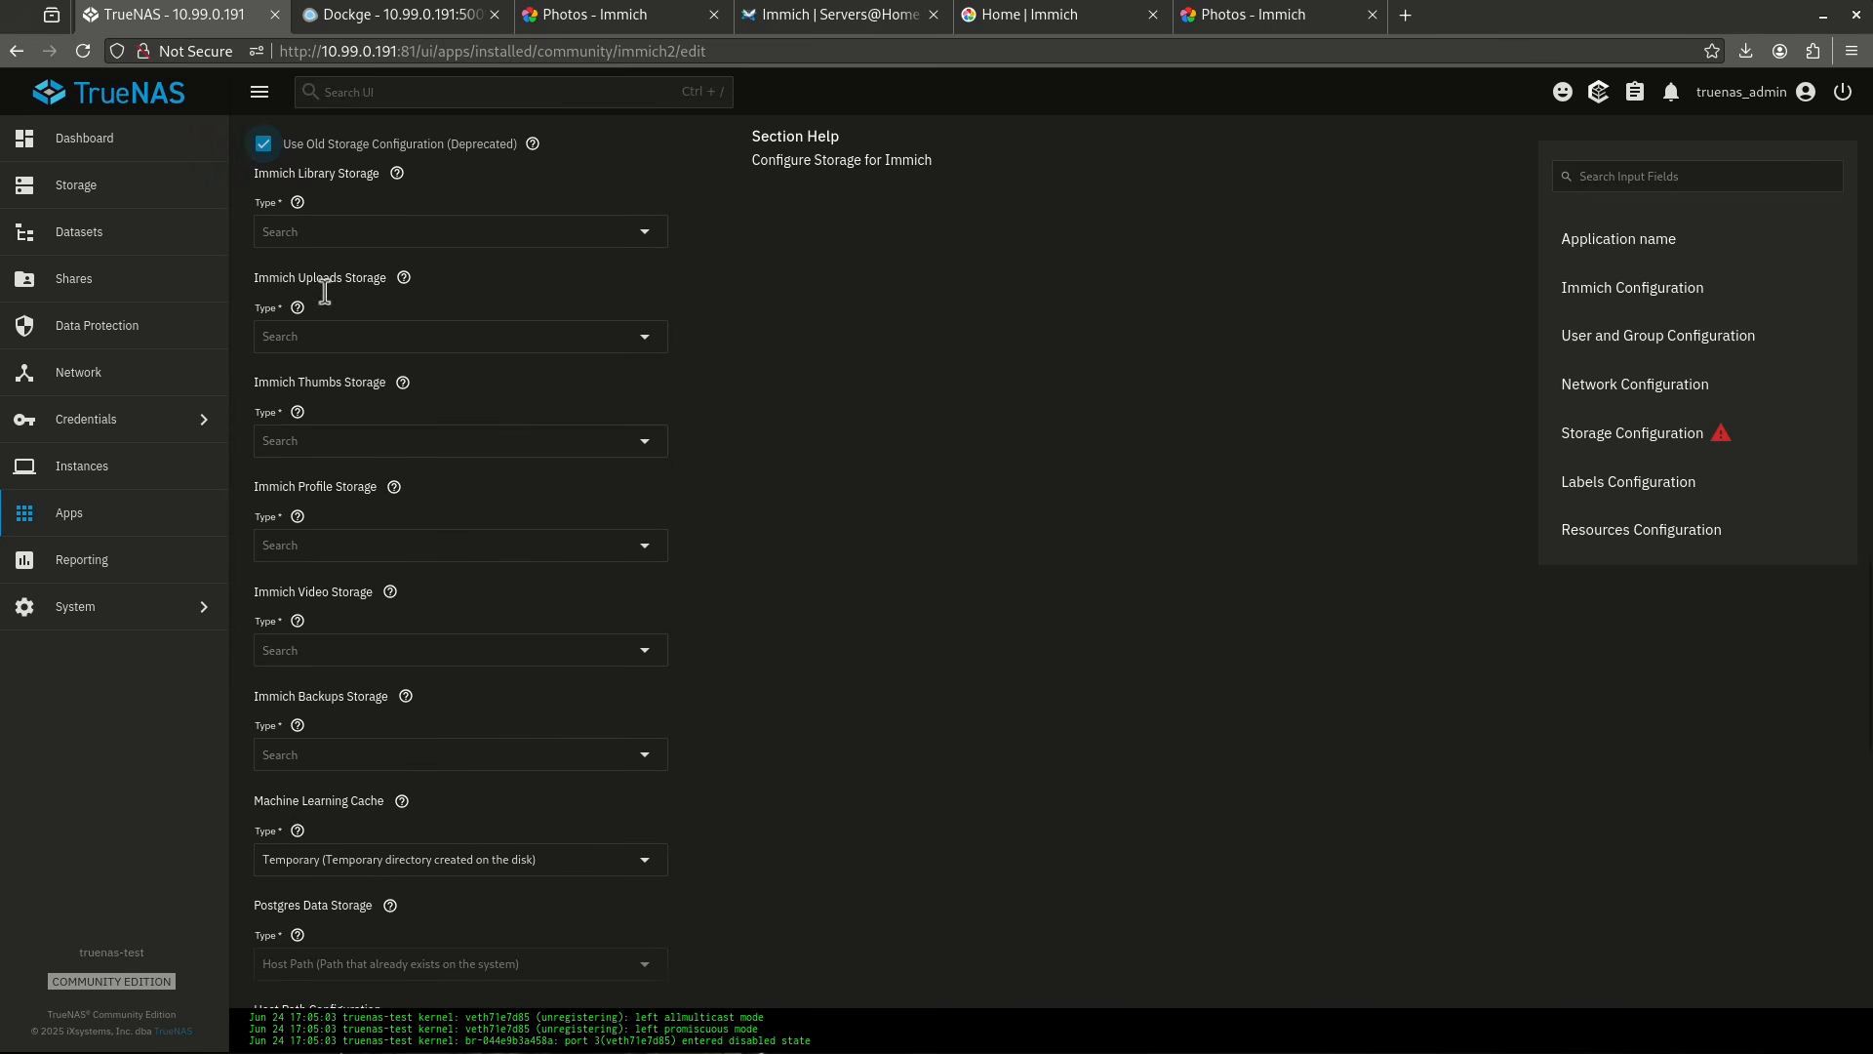
{"action": "scroll", "coordinate": [332, 444], "scroll_direction": "up", "scroll_amount": 3}
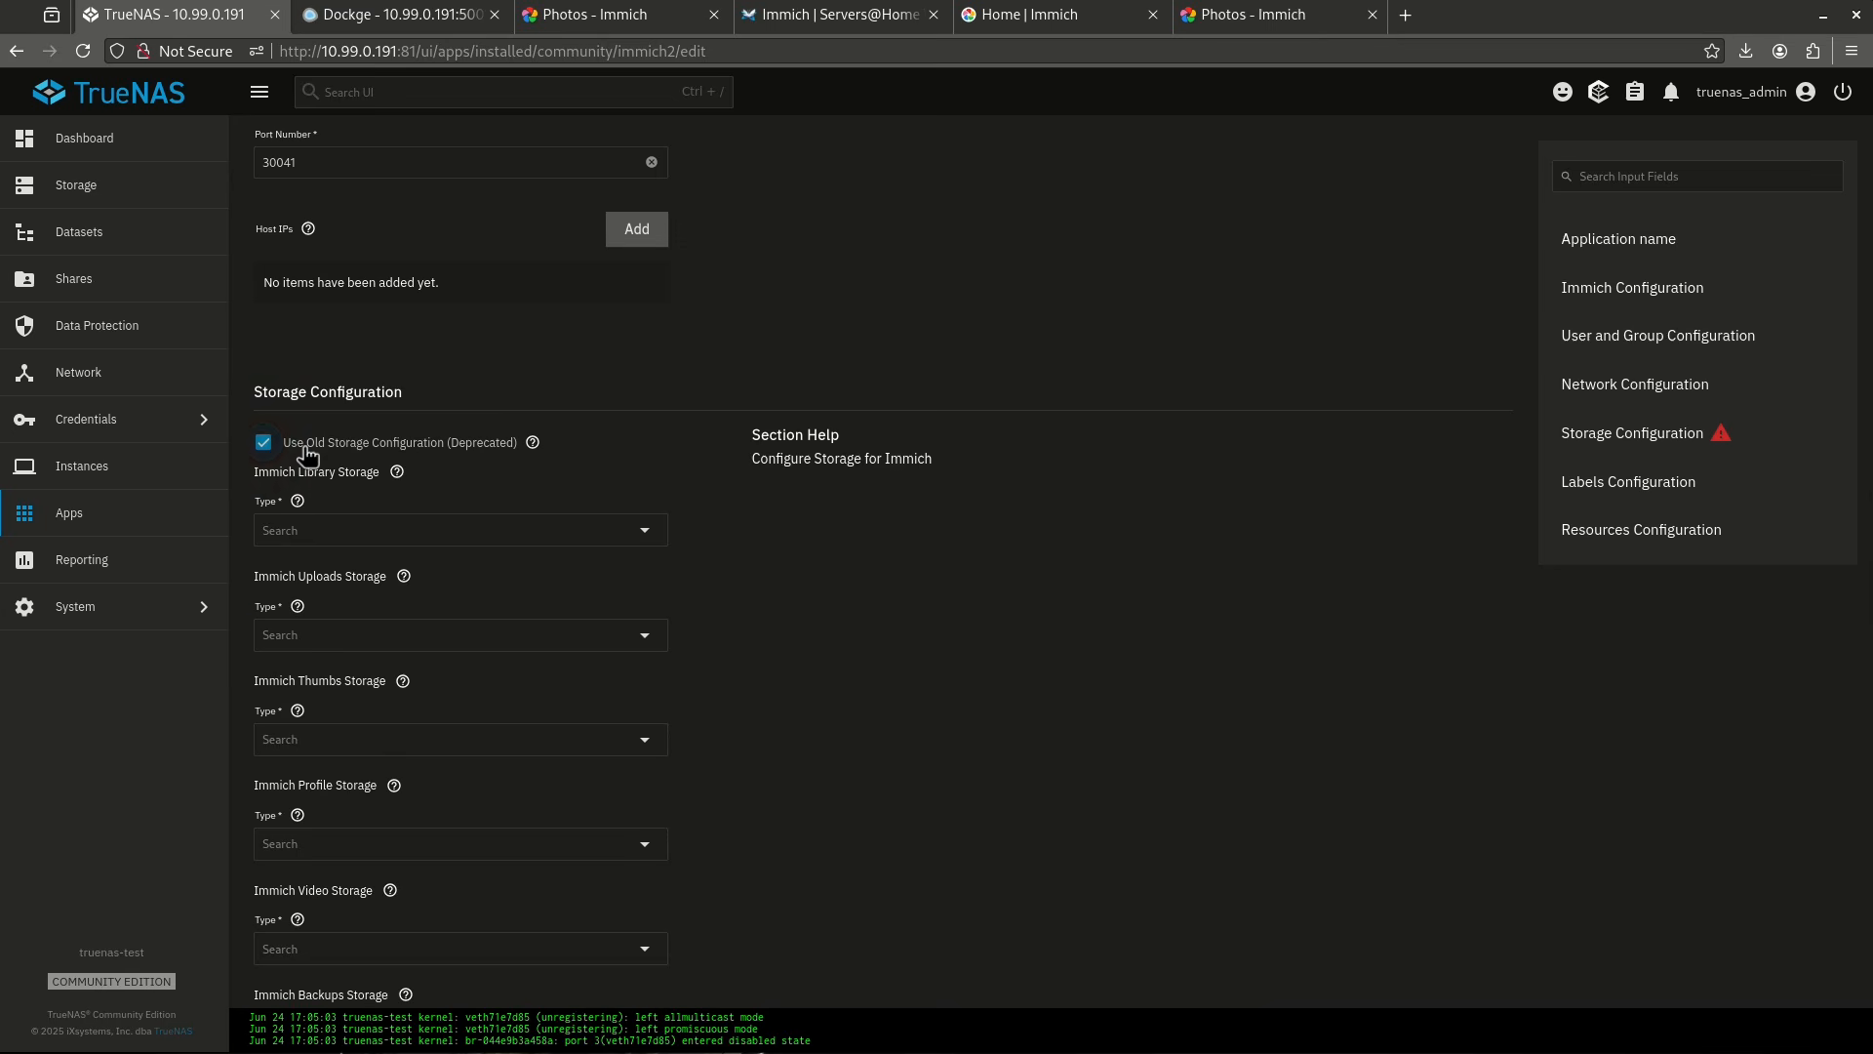
{"action": "left_click", "coordinate": [306, 450]}
Switch to the Immich demo site and browse back through its photo timeline.
{"action": "scroll", "coordinate": [368, 673], "scroll_direction": "down", "scroll_amount": 2}
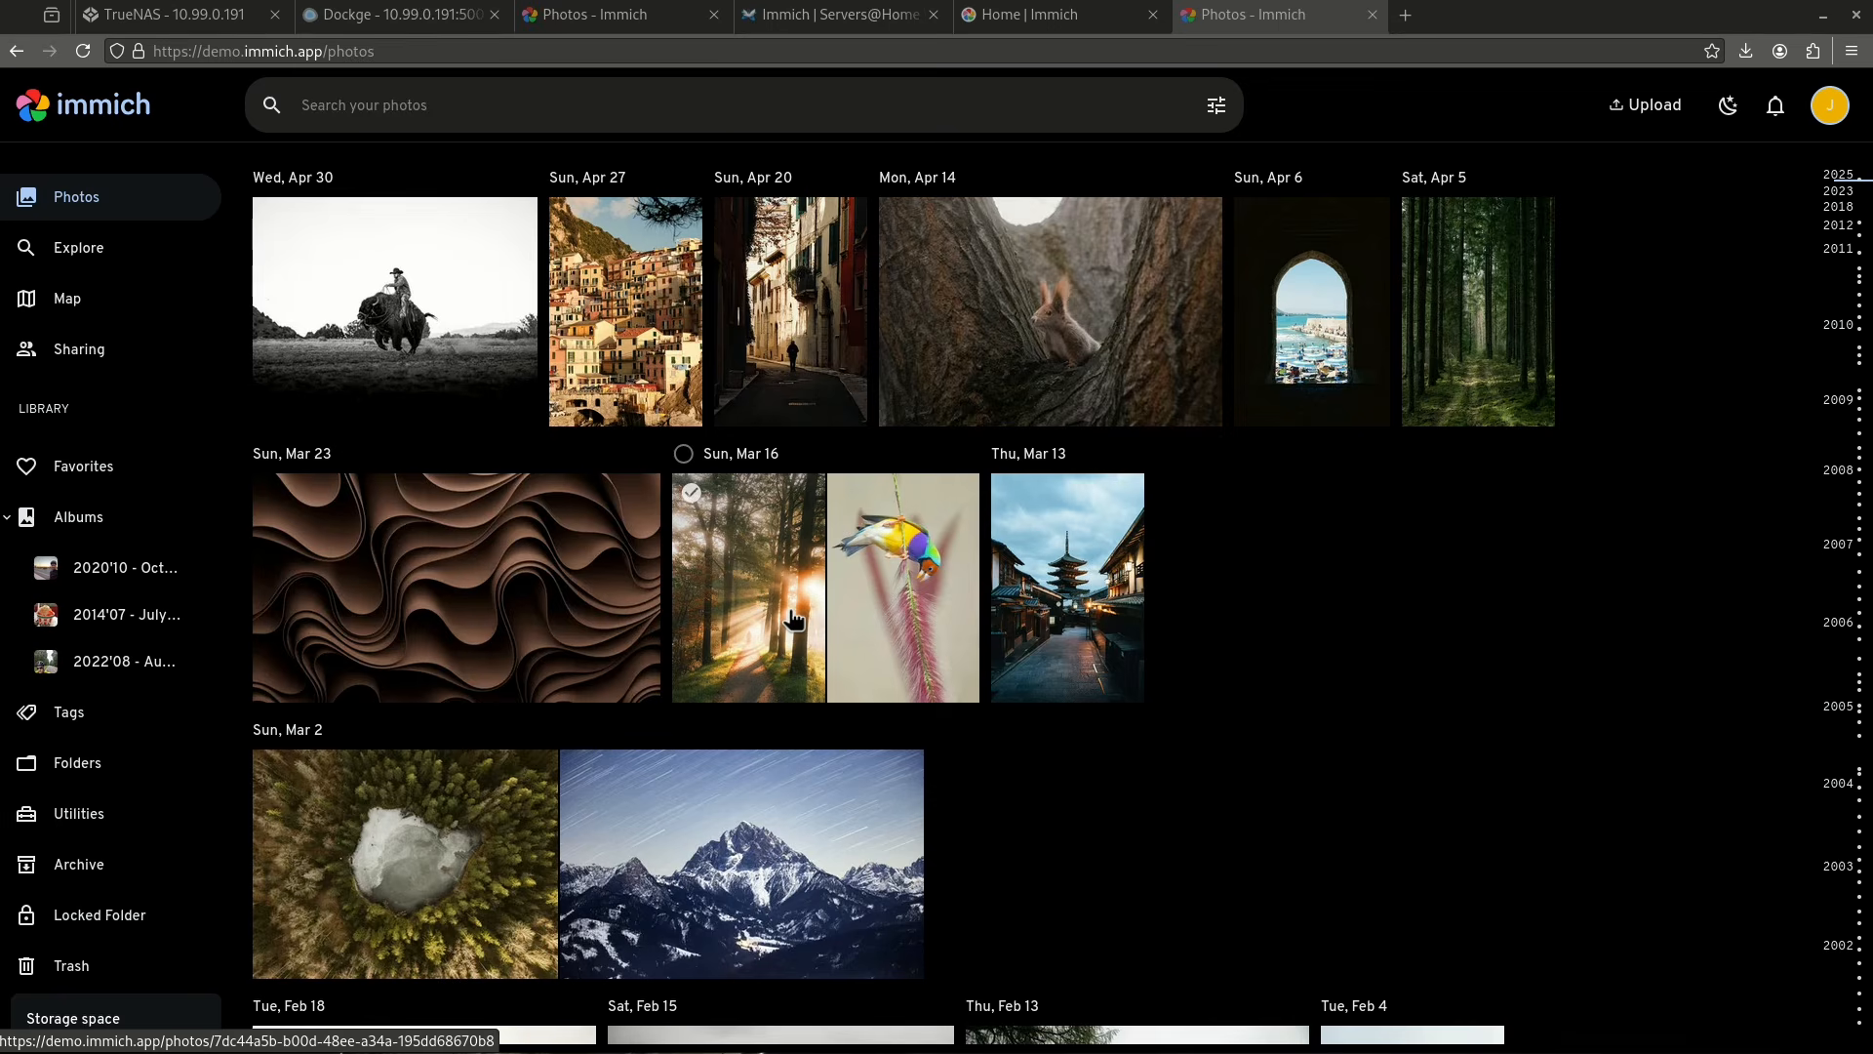
{"action": "scroll", "coordinate": [793, 617], "scroll_direction": "down", "scroll_amount": 5}
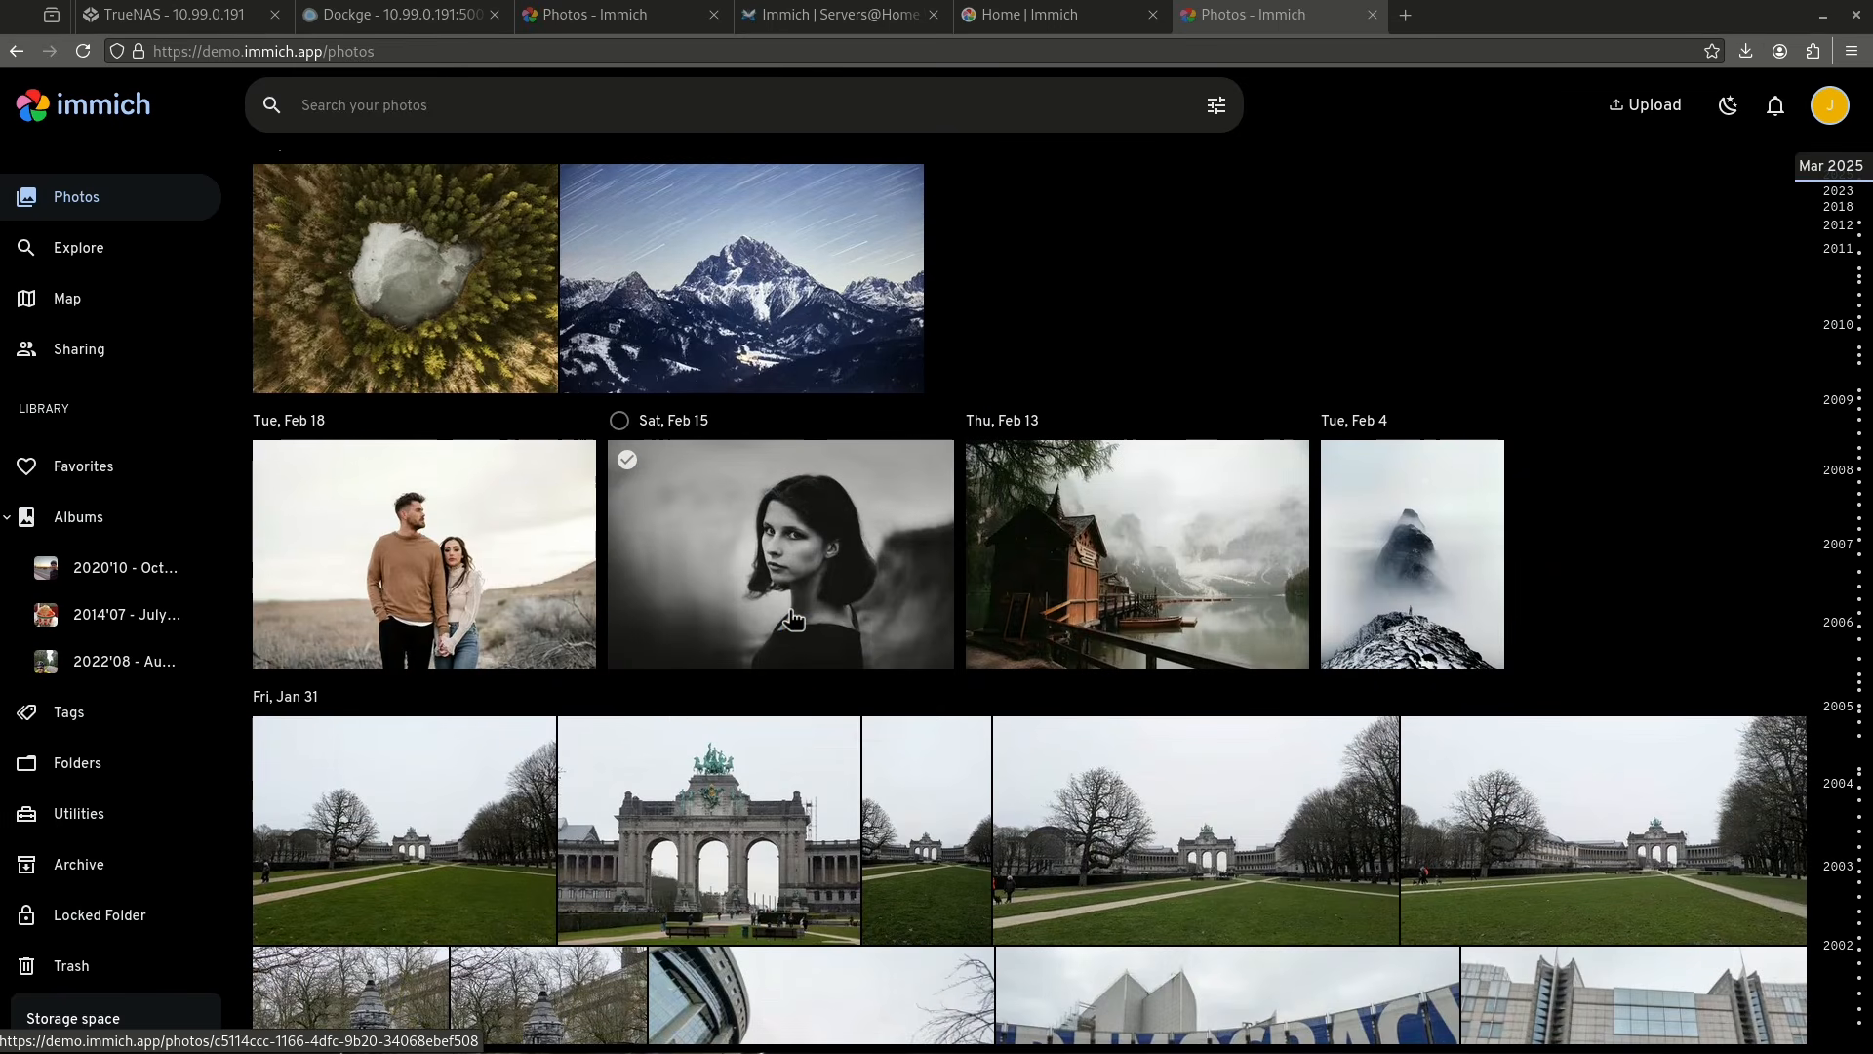
{"action": "scroll", "coordinate": [794, 617], "scroll_direction": "down", "scroll_amount": 4}
{"action": "scroll", "coordinate": [927, 597], "scroll_direction": "down", "scroll_amount": 3}
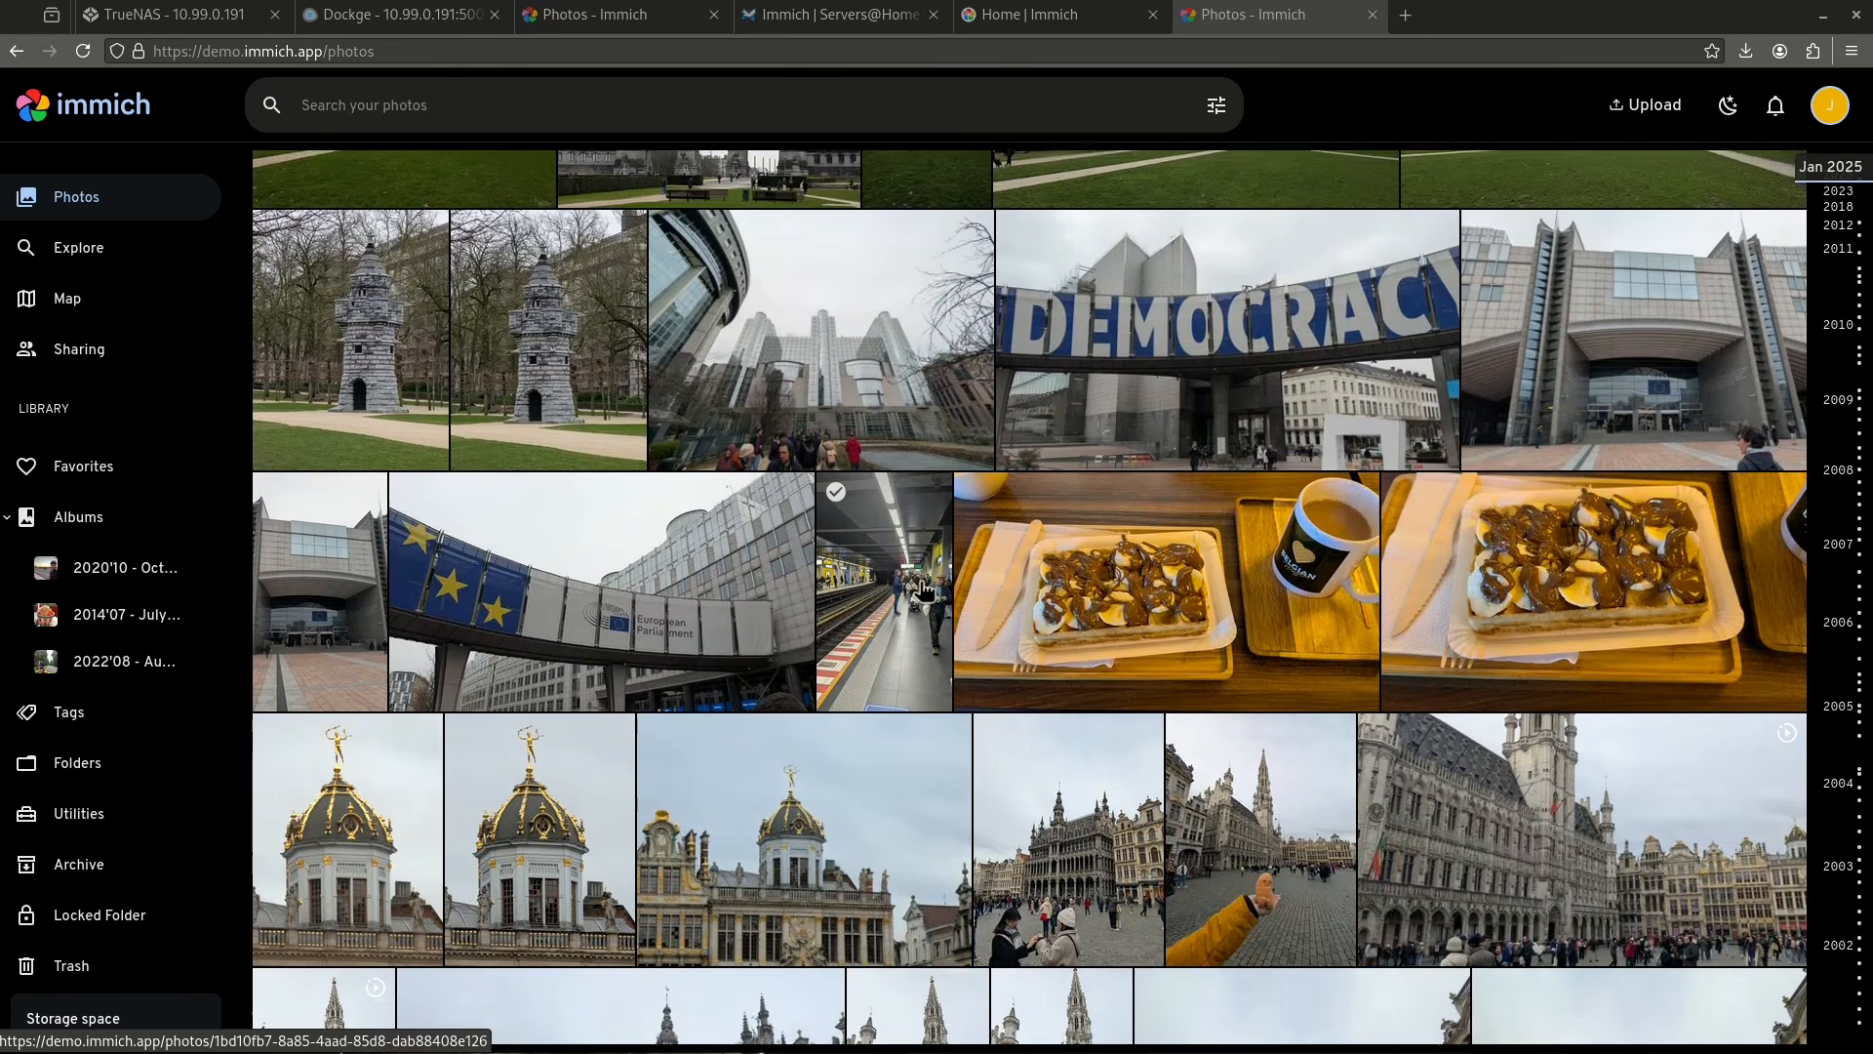
{"action": "scroll", "coordinate": [922, 589], "scroll_direction": "down", "scroll_amount": 8}
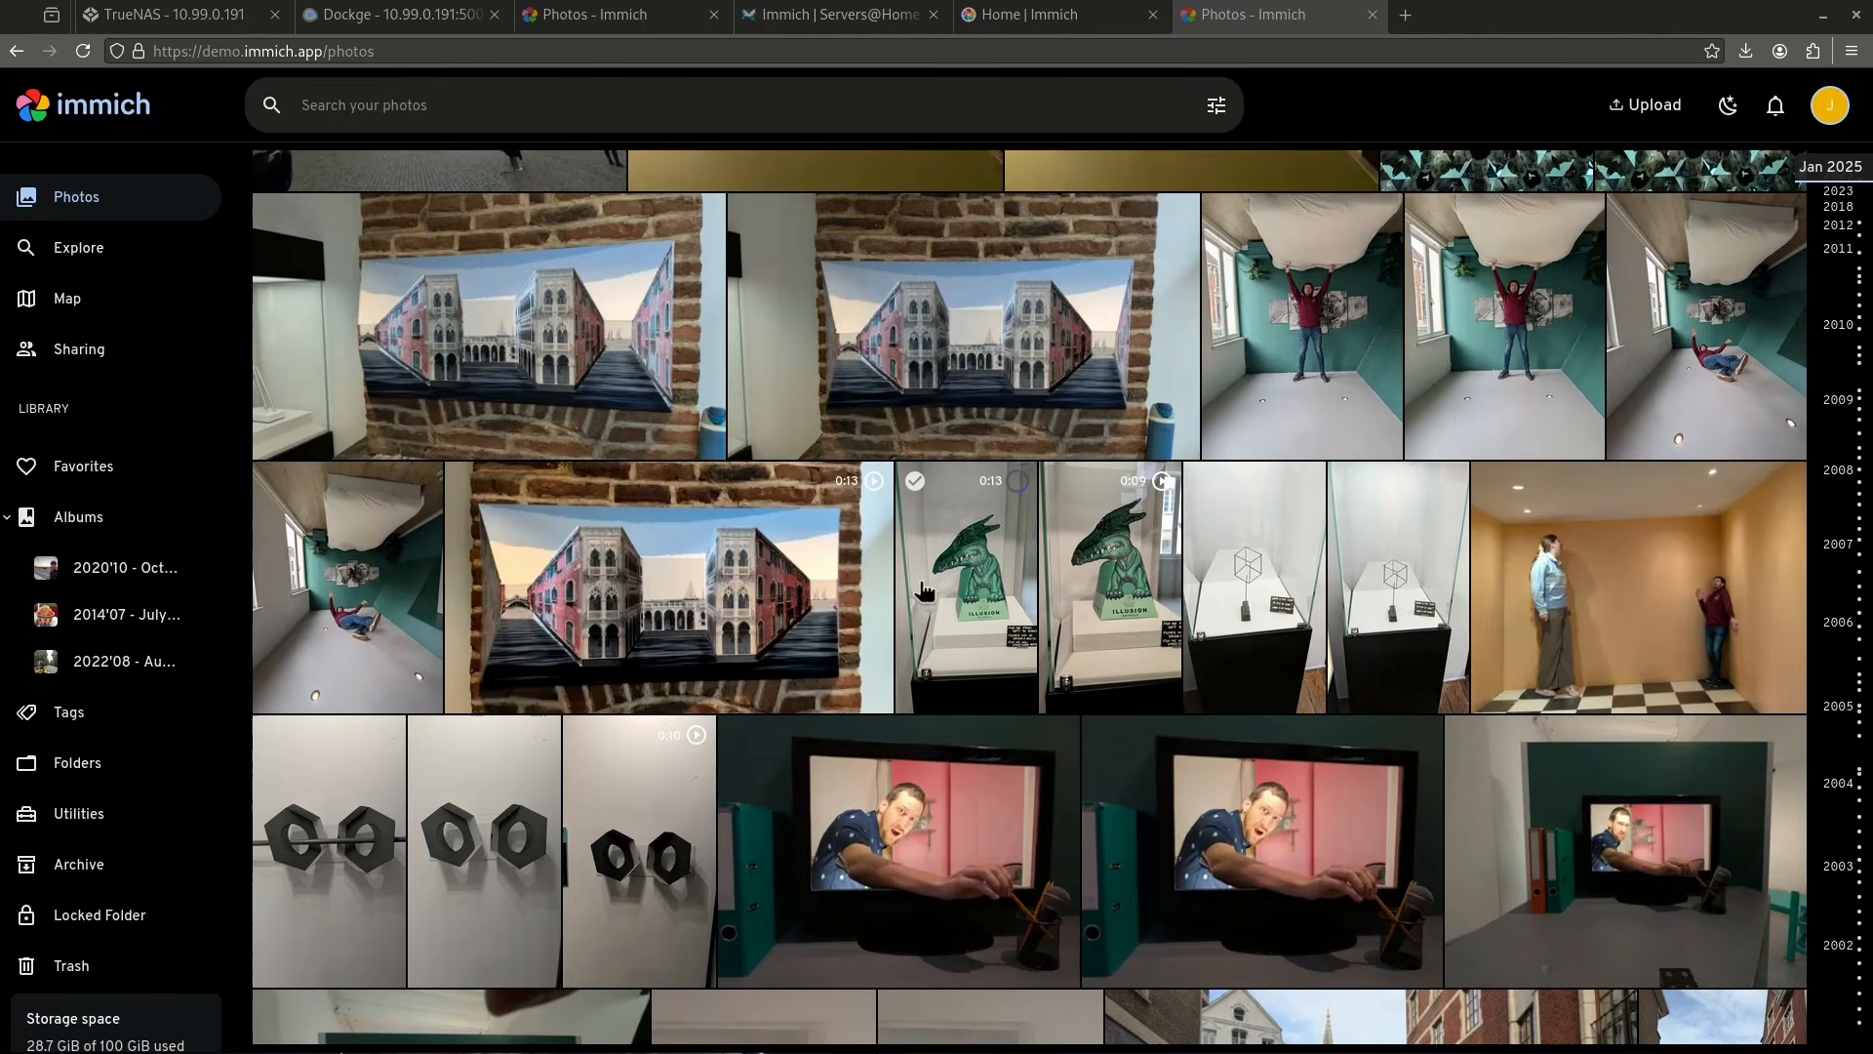
{"action": "scroll", "coordinate": [922, 589], "scroll_direction": "down", "scroll_amount": 15}
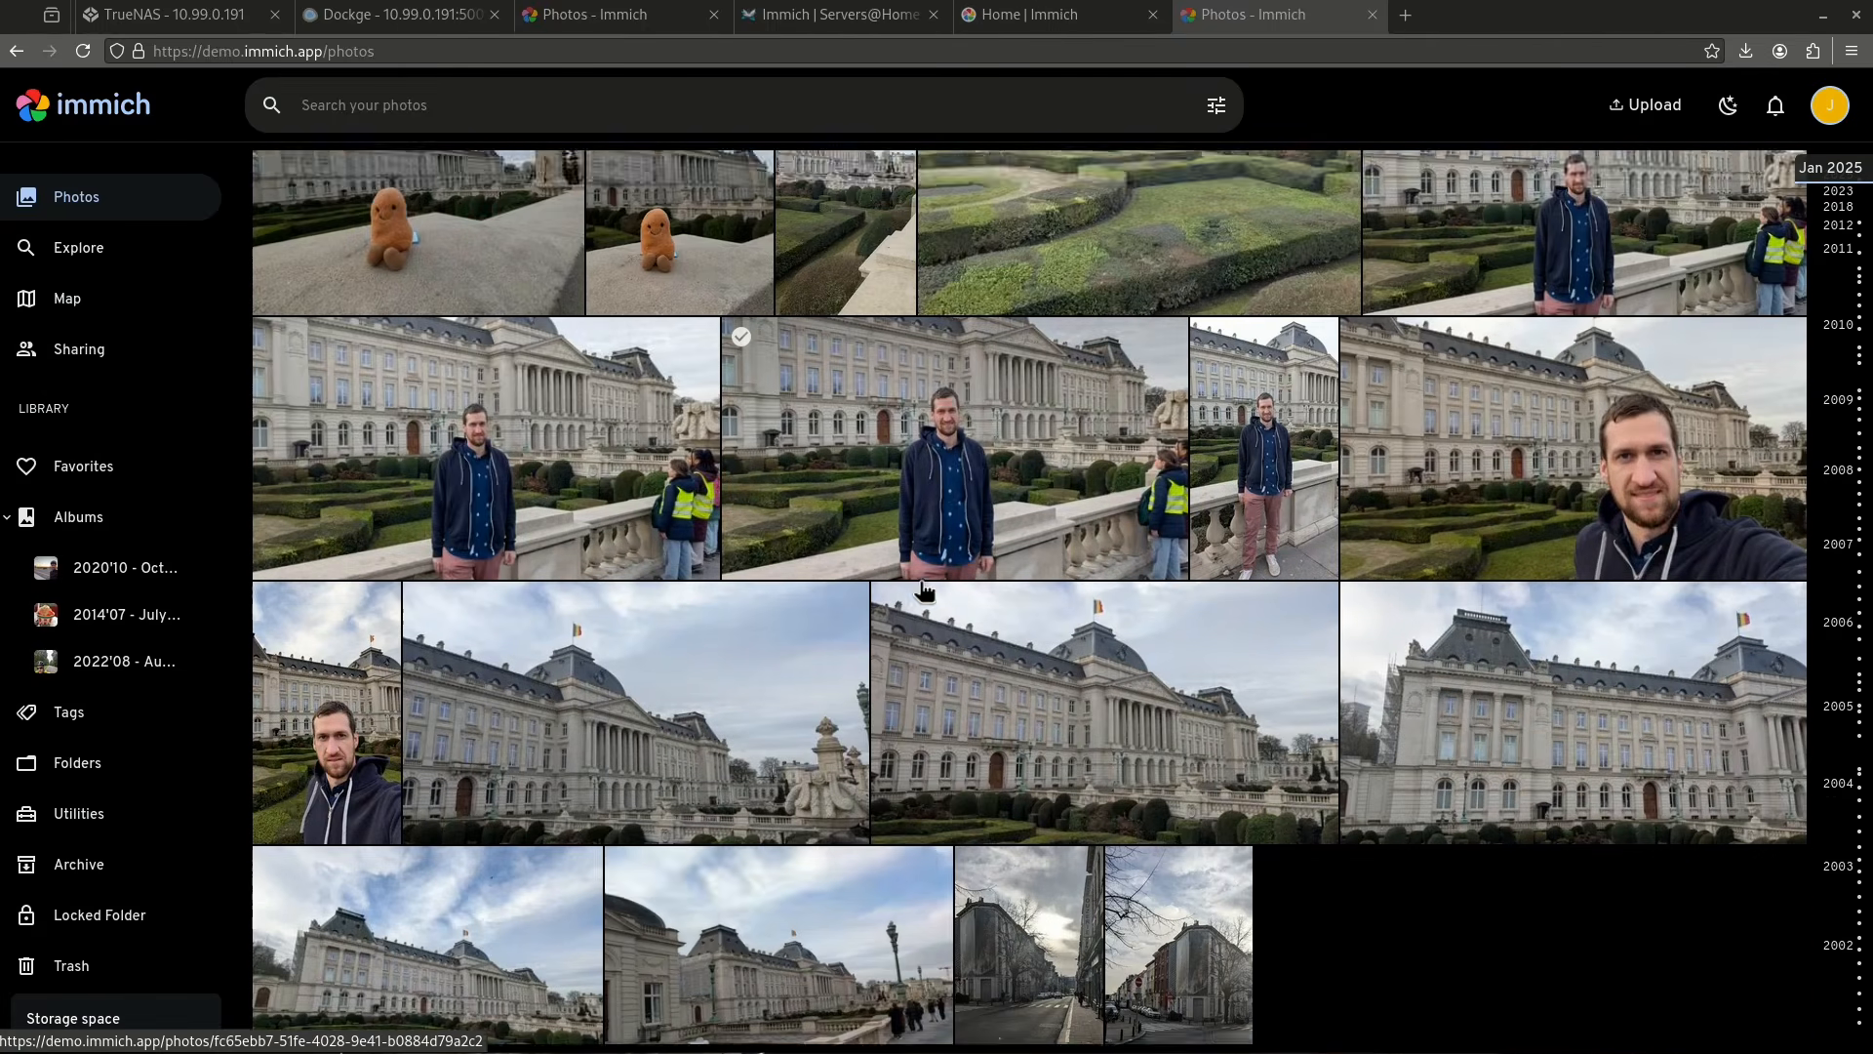
{"action": "scroll", "coordinate": [922, 589], "scroll_direction": "down", "scroll_amount": 3}
{"action": "scroll", "coordinate": [922, 589], "scroll_direction": "down", "scroll_amount": 15}
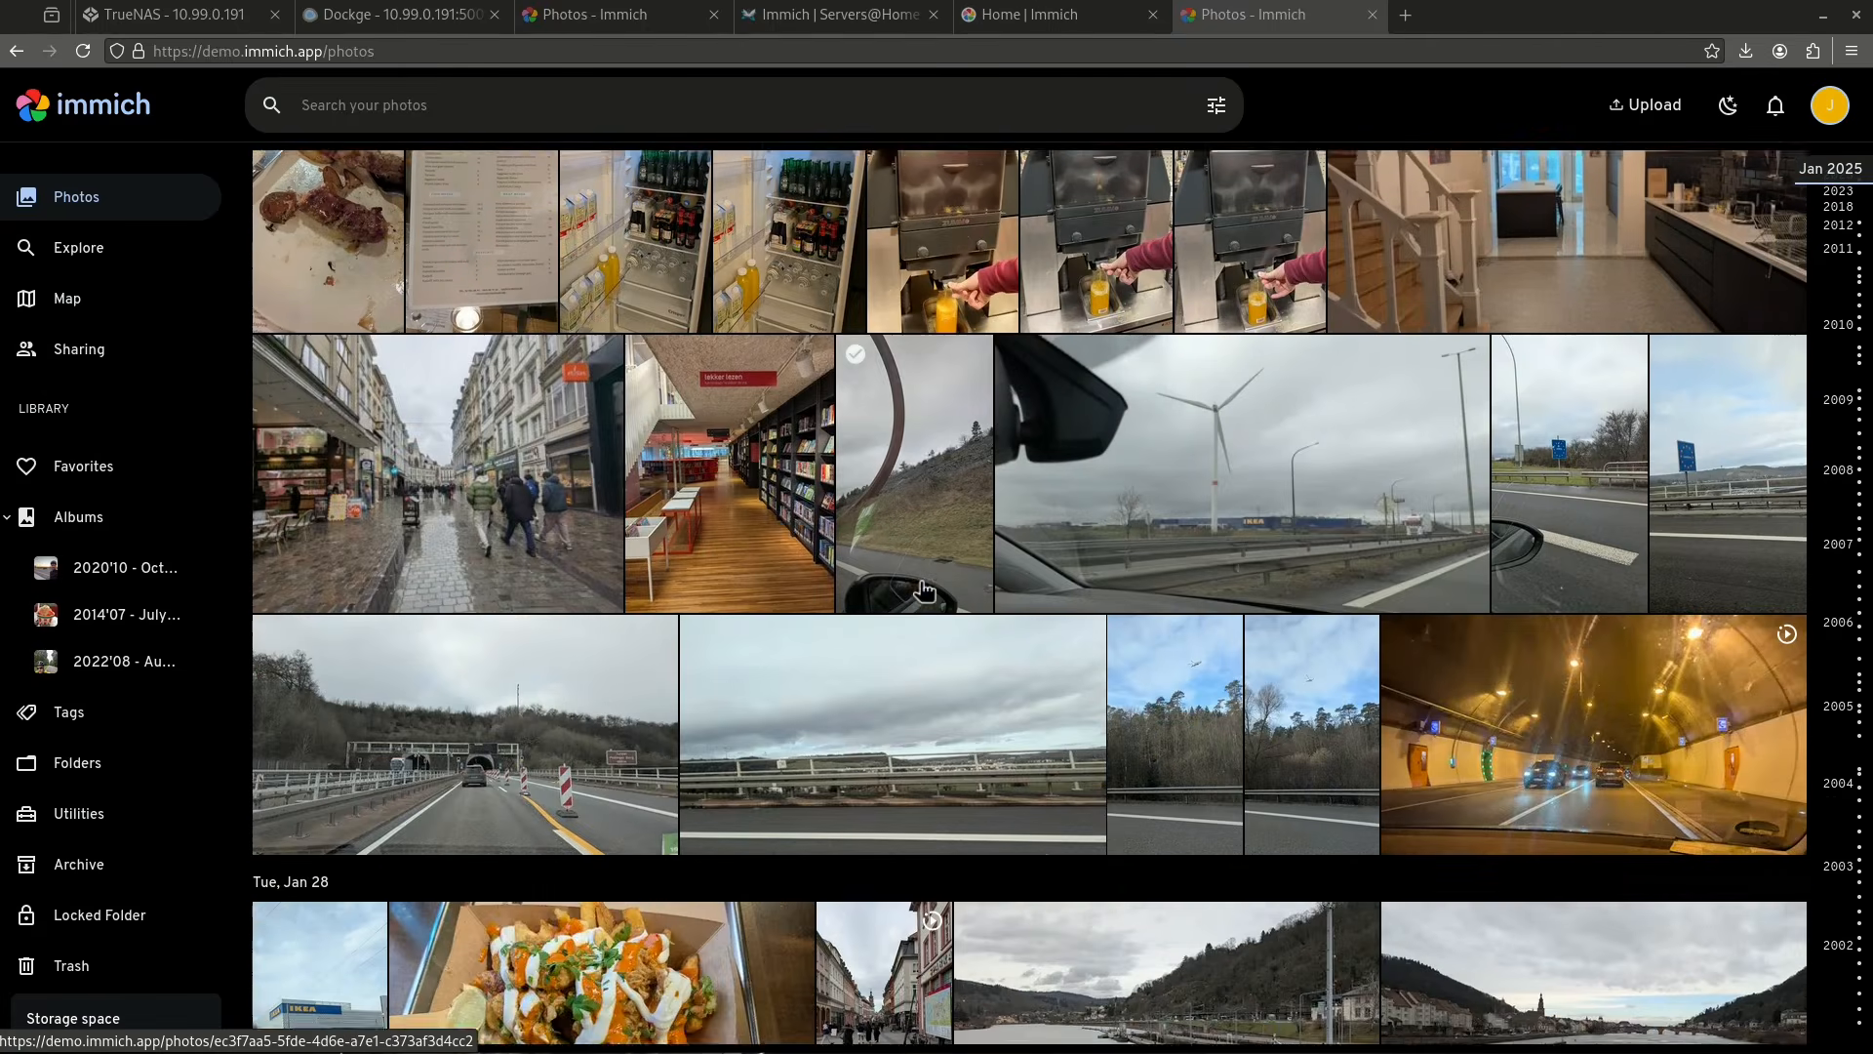
{"action": "scroll", "coordinate": [923, 592], "scroll_direction": "down", "scroll_amount": 15}
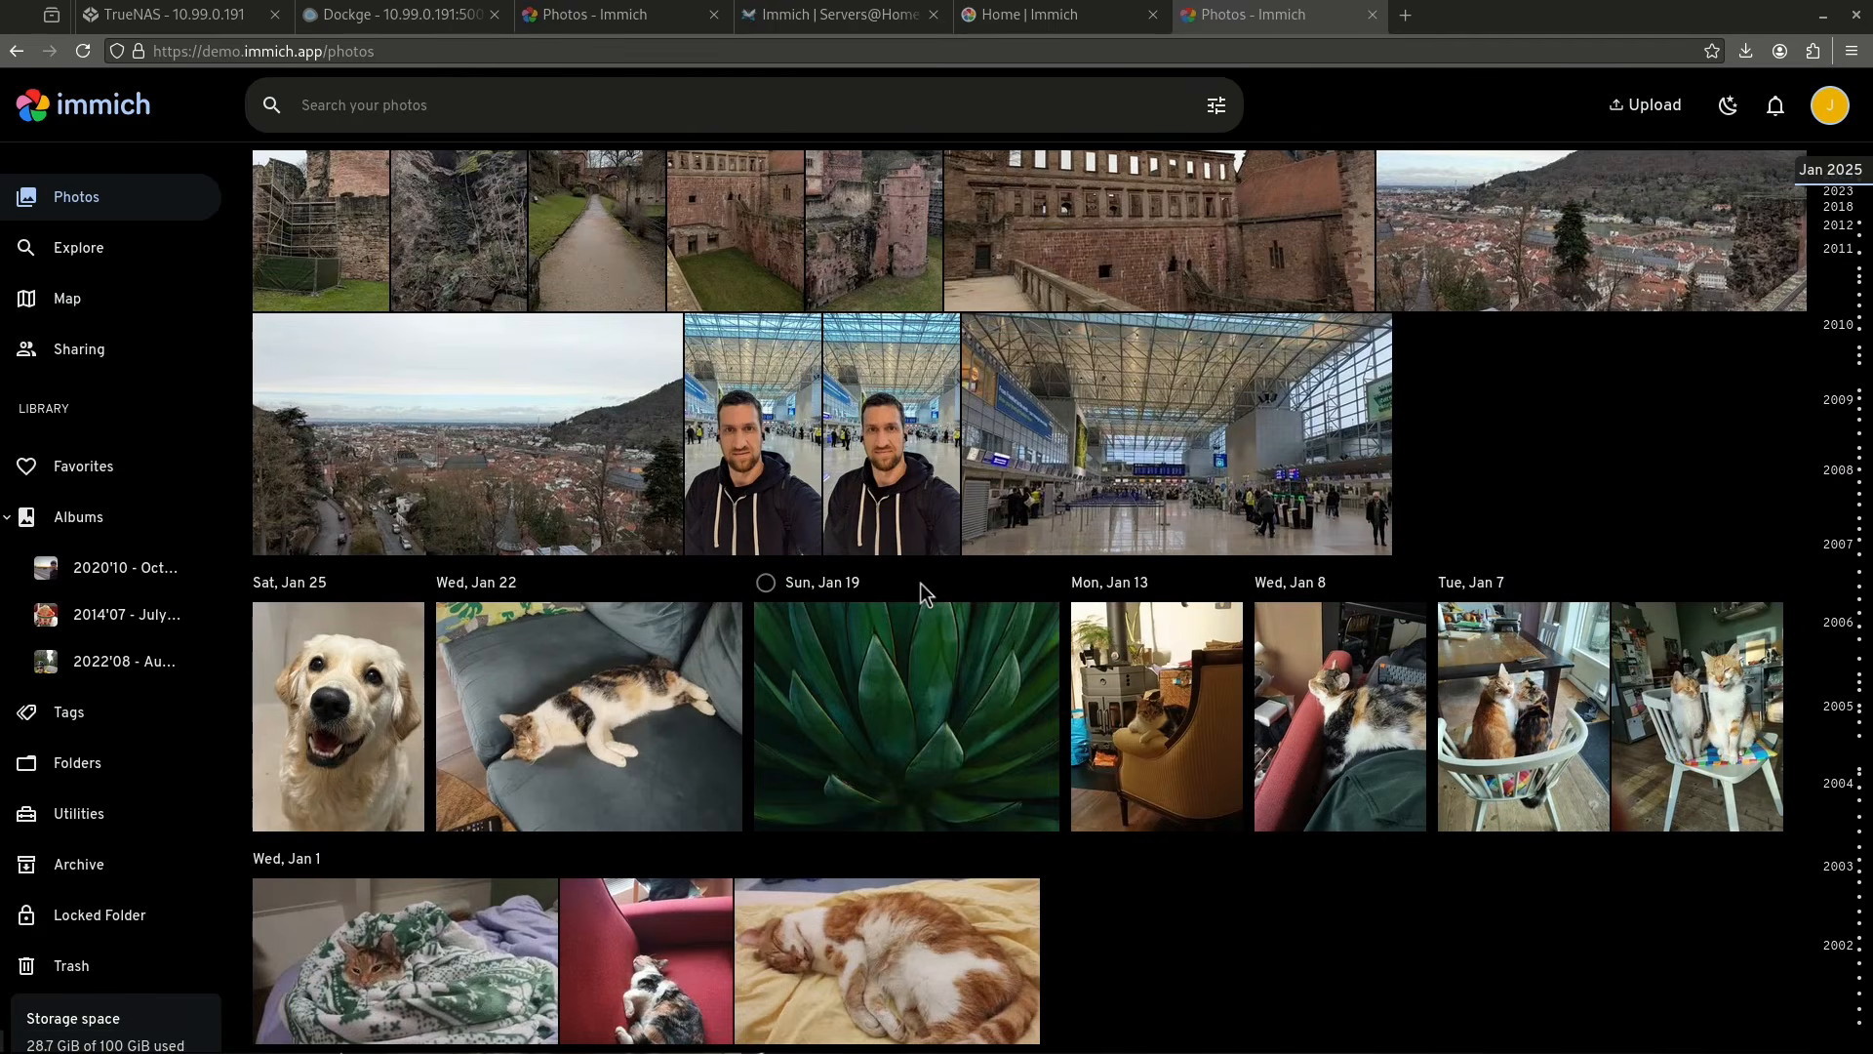
{"action": "scroll", "coordinate": [923, 589], "scroll_direction": "down", "scroll_amount": 15}
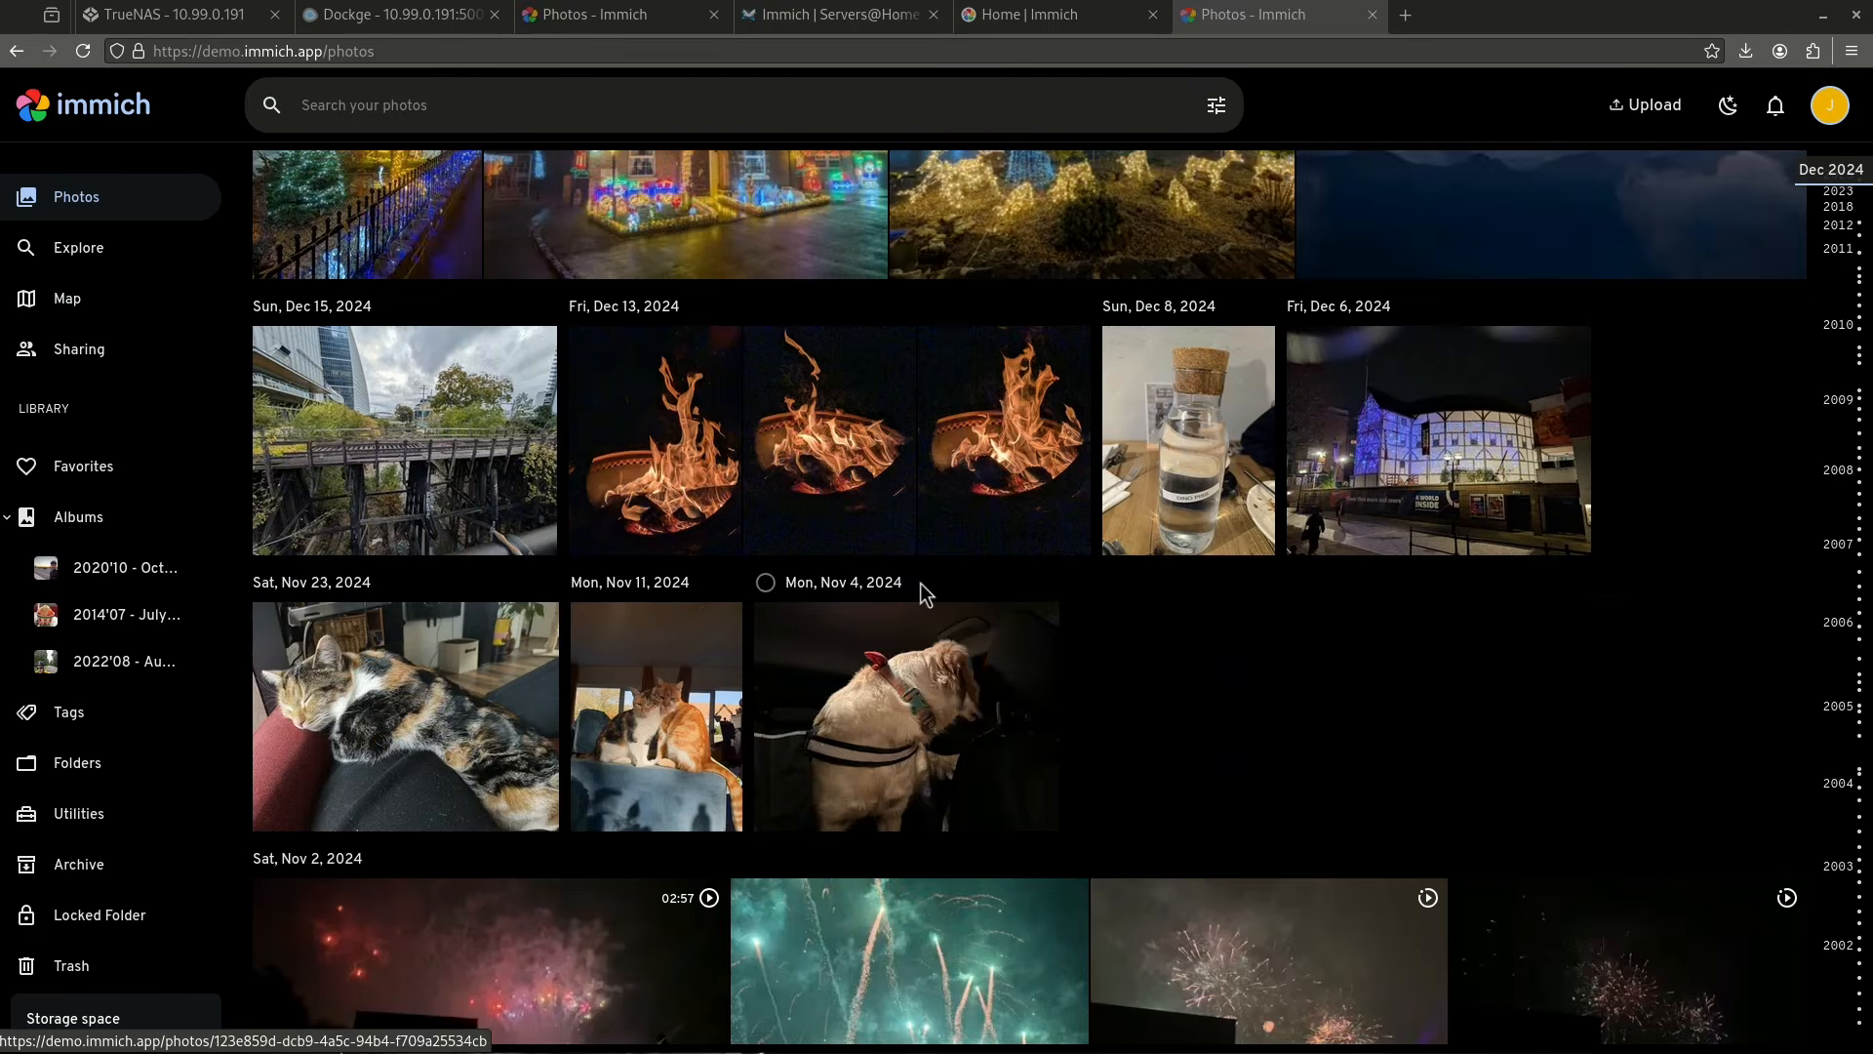
Look further back through the demo library's timeline, from the November 2024 photos into those from mid-October 2024.
{"action": "scroll", "coordinate": [923, 589], "scroll_direction": "down", "scroll_amount": 15}
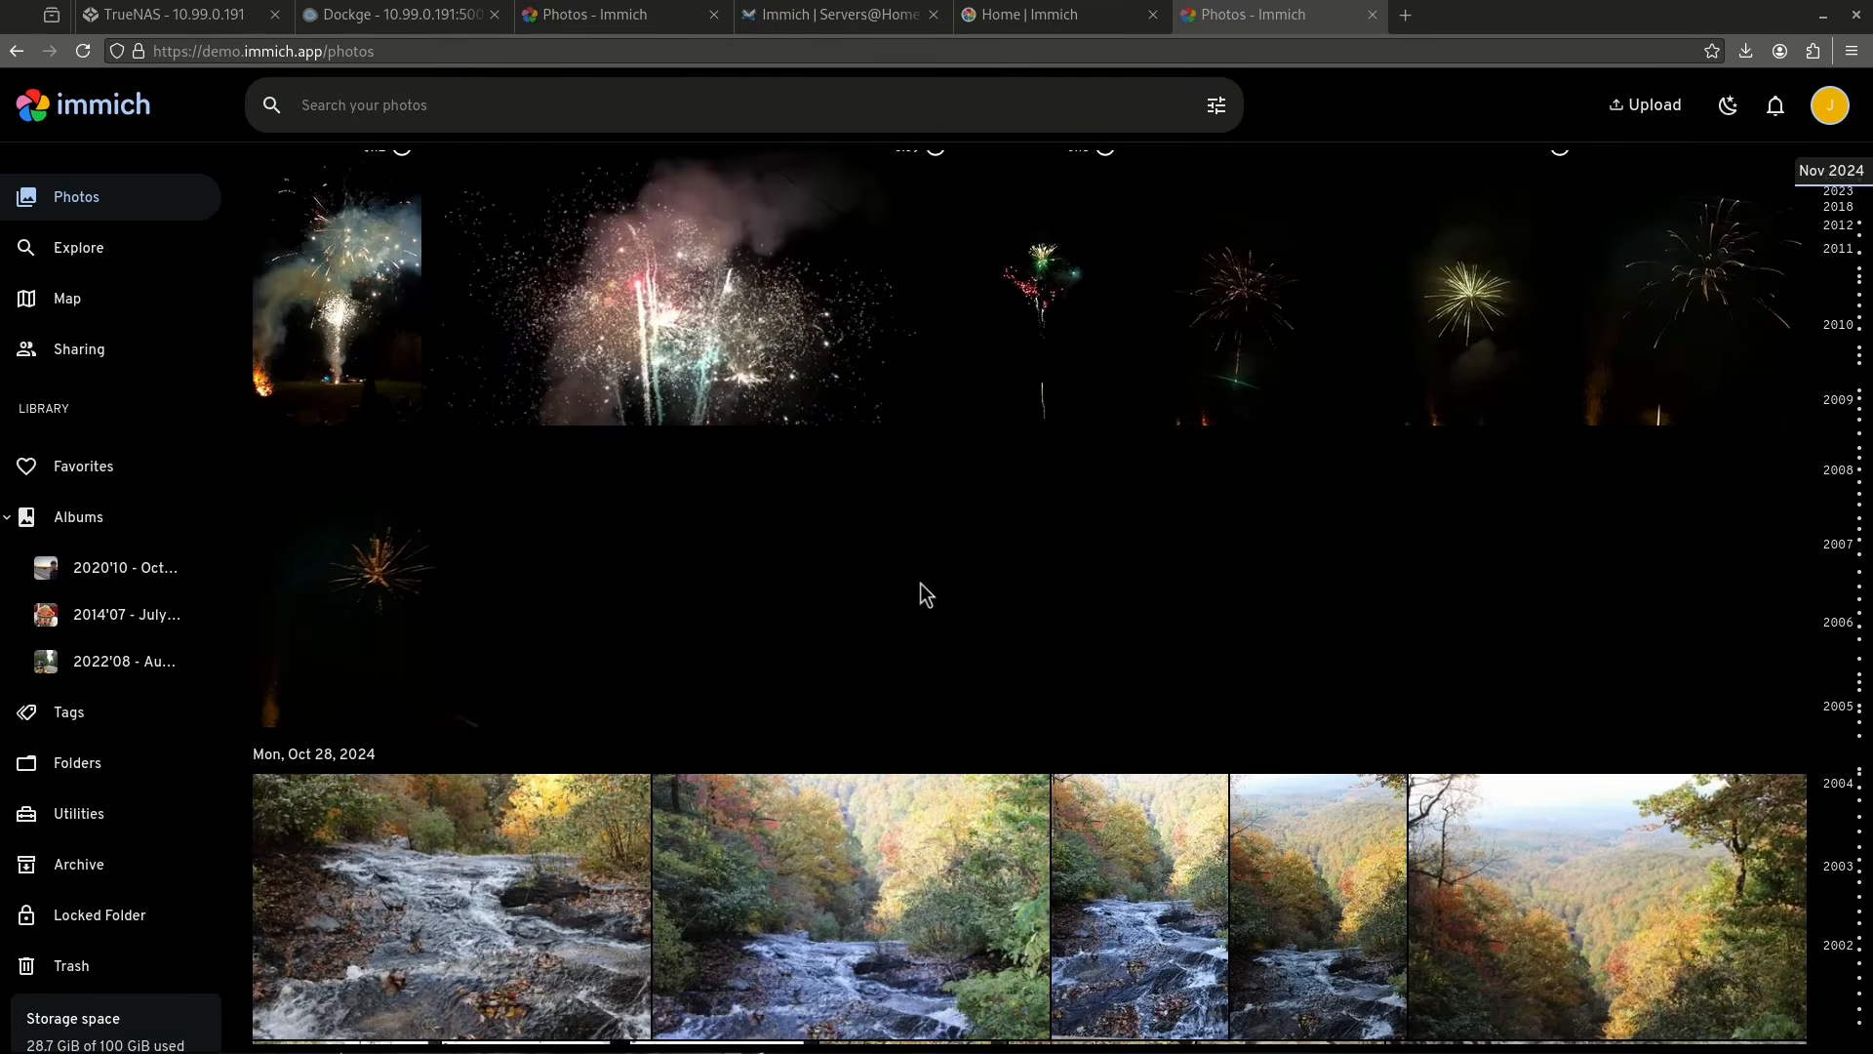
{"action": "scroll", "coordinate": [923, 589], "scroll_direction": "down", "scroll_amount": 5}
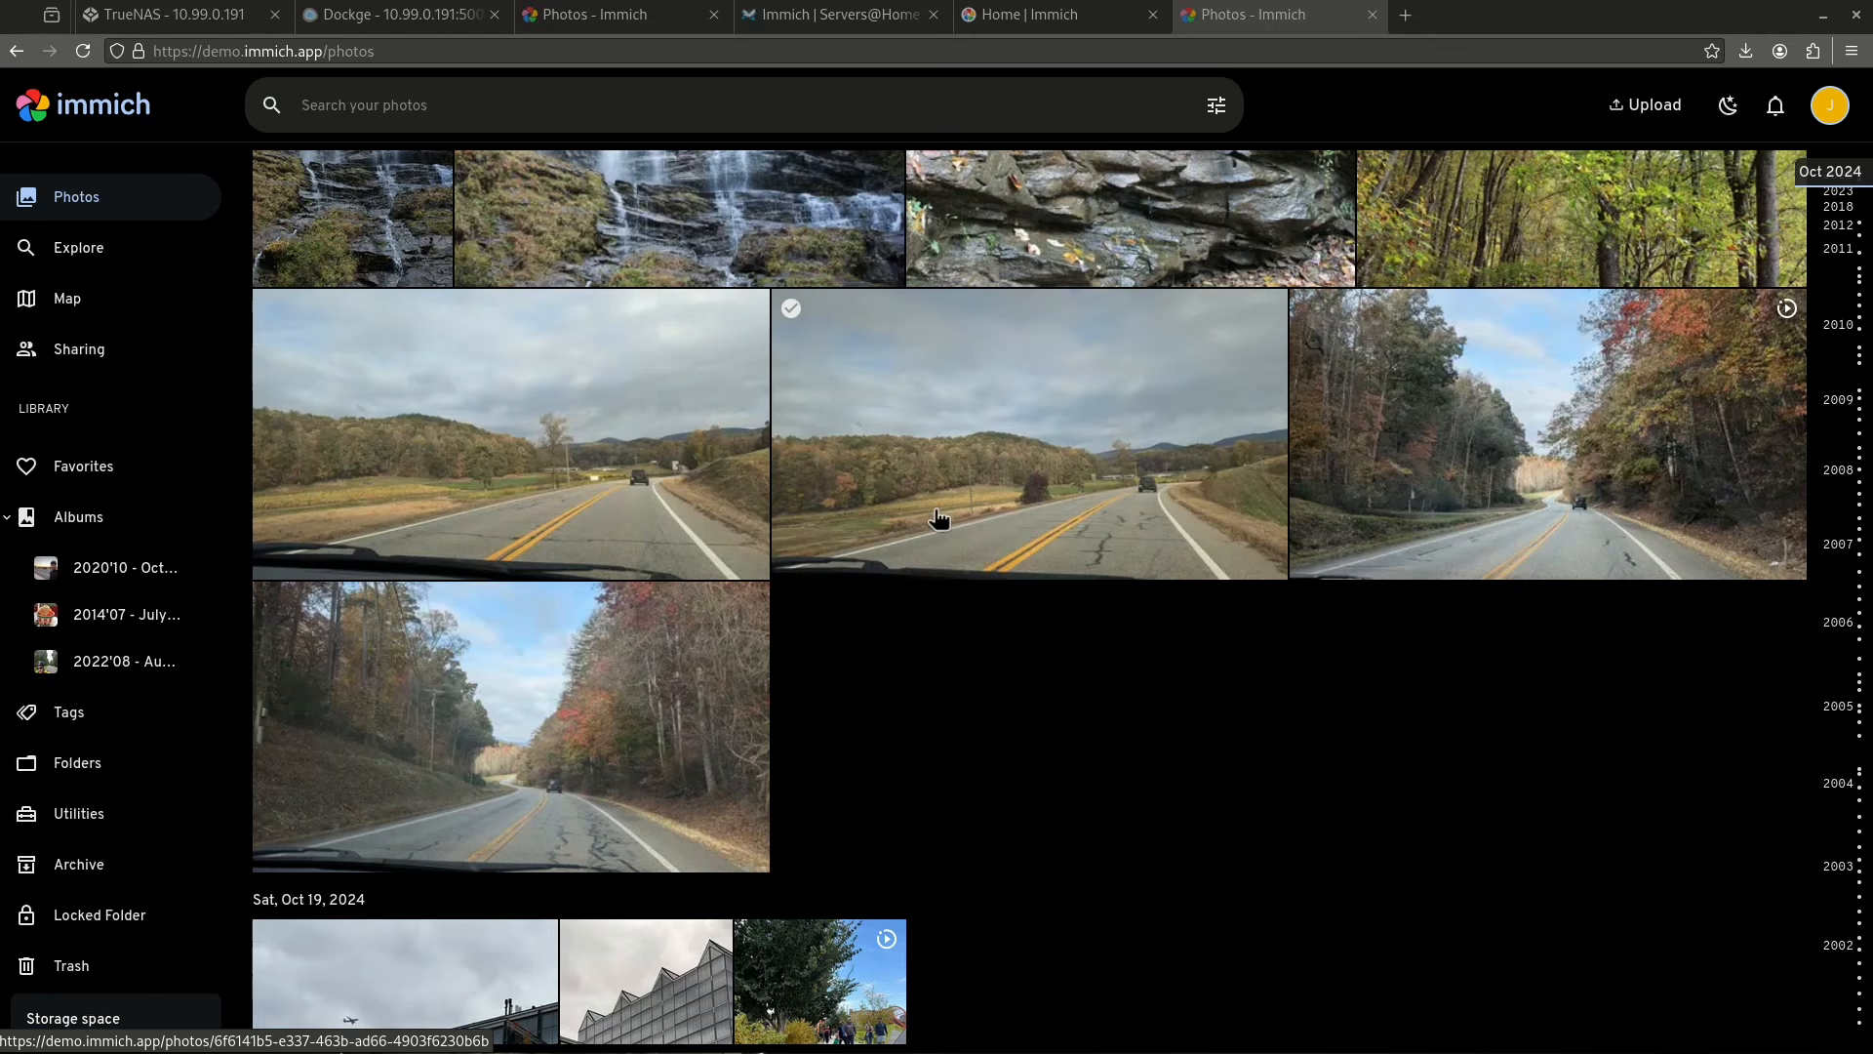
{"action": "scroll", "coordinate": [938, 475], "scroll_direction": "down", "scroll_amount": 12}
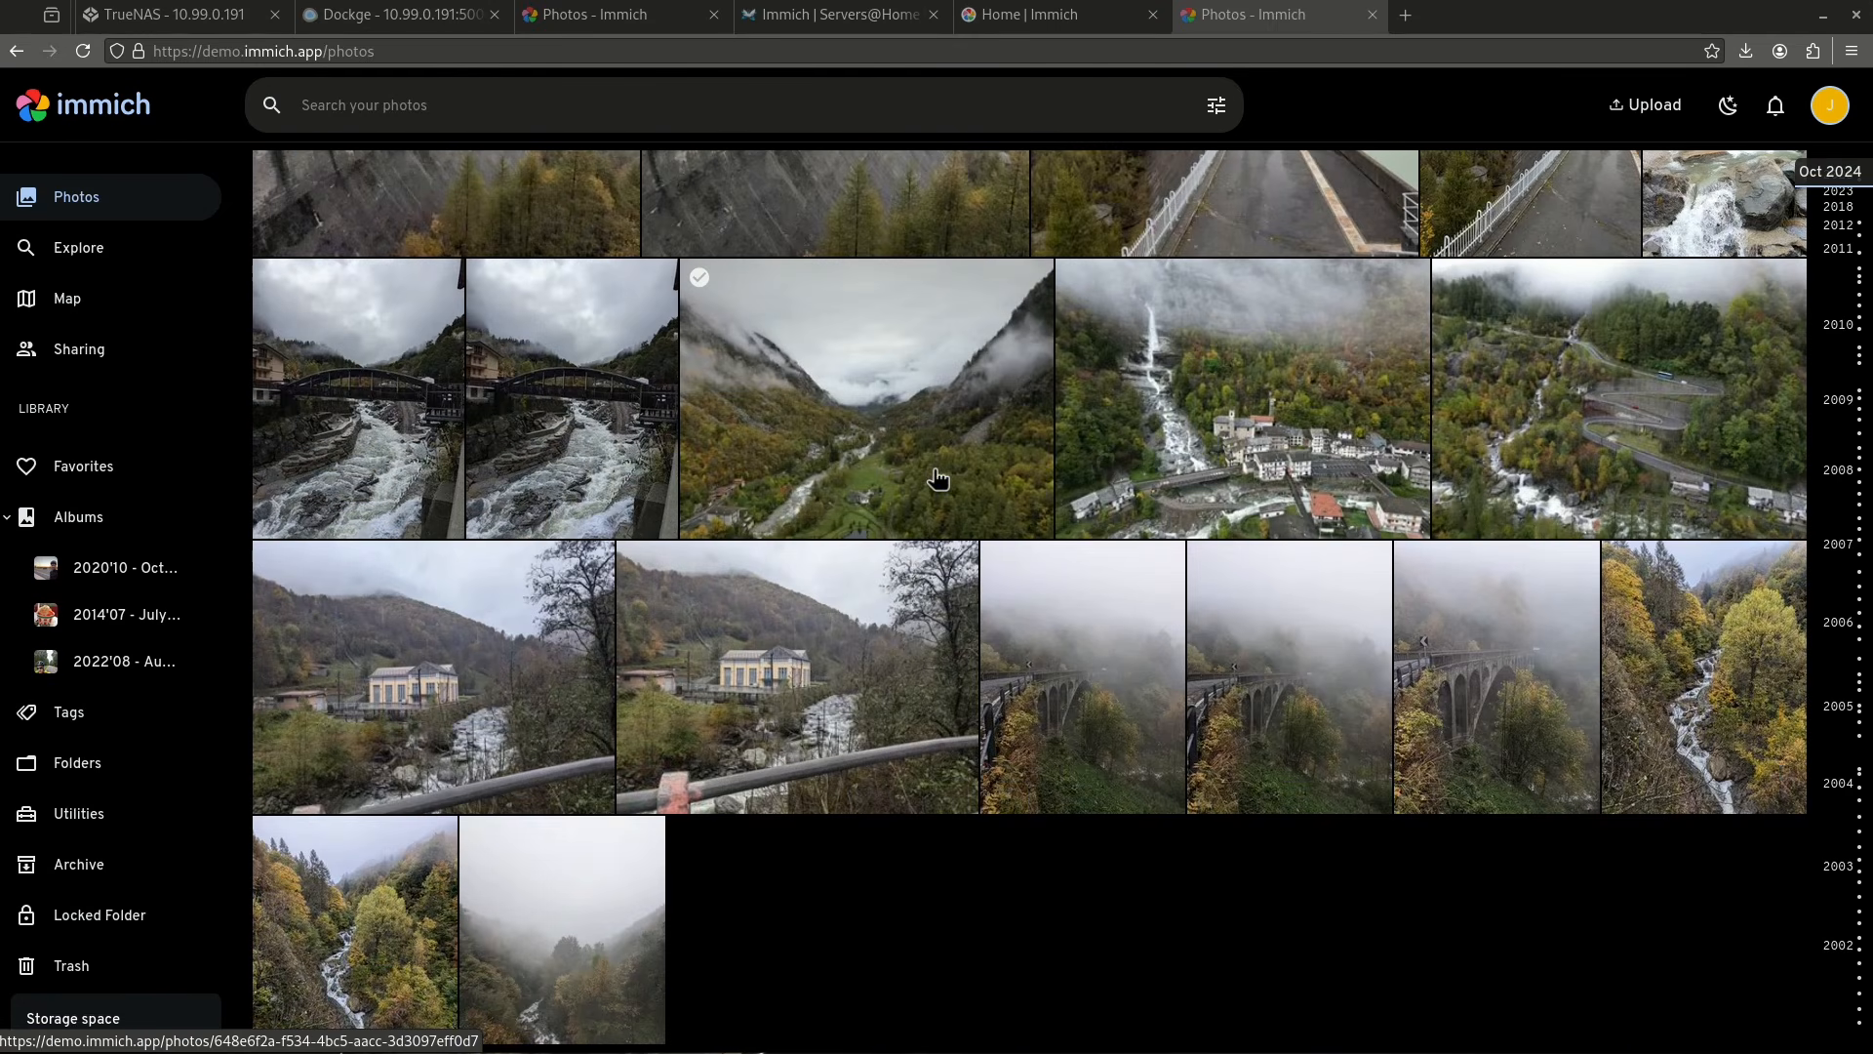
{"action": "scroll", "coordinate": [935, 414], "scroll_direction": "up", "scroll_amount": 1}
{"action": "scroll", "coordinate": [935, 414], "scroll_direction": "down", "scroll_amount": 10}
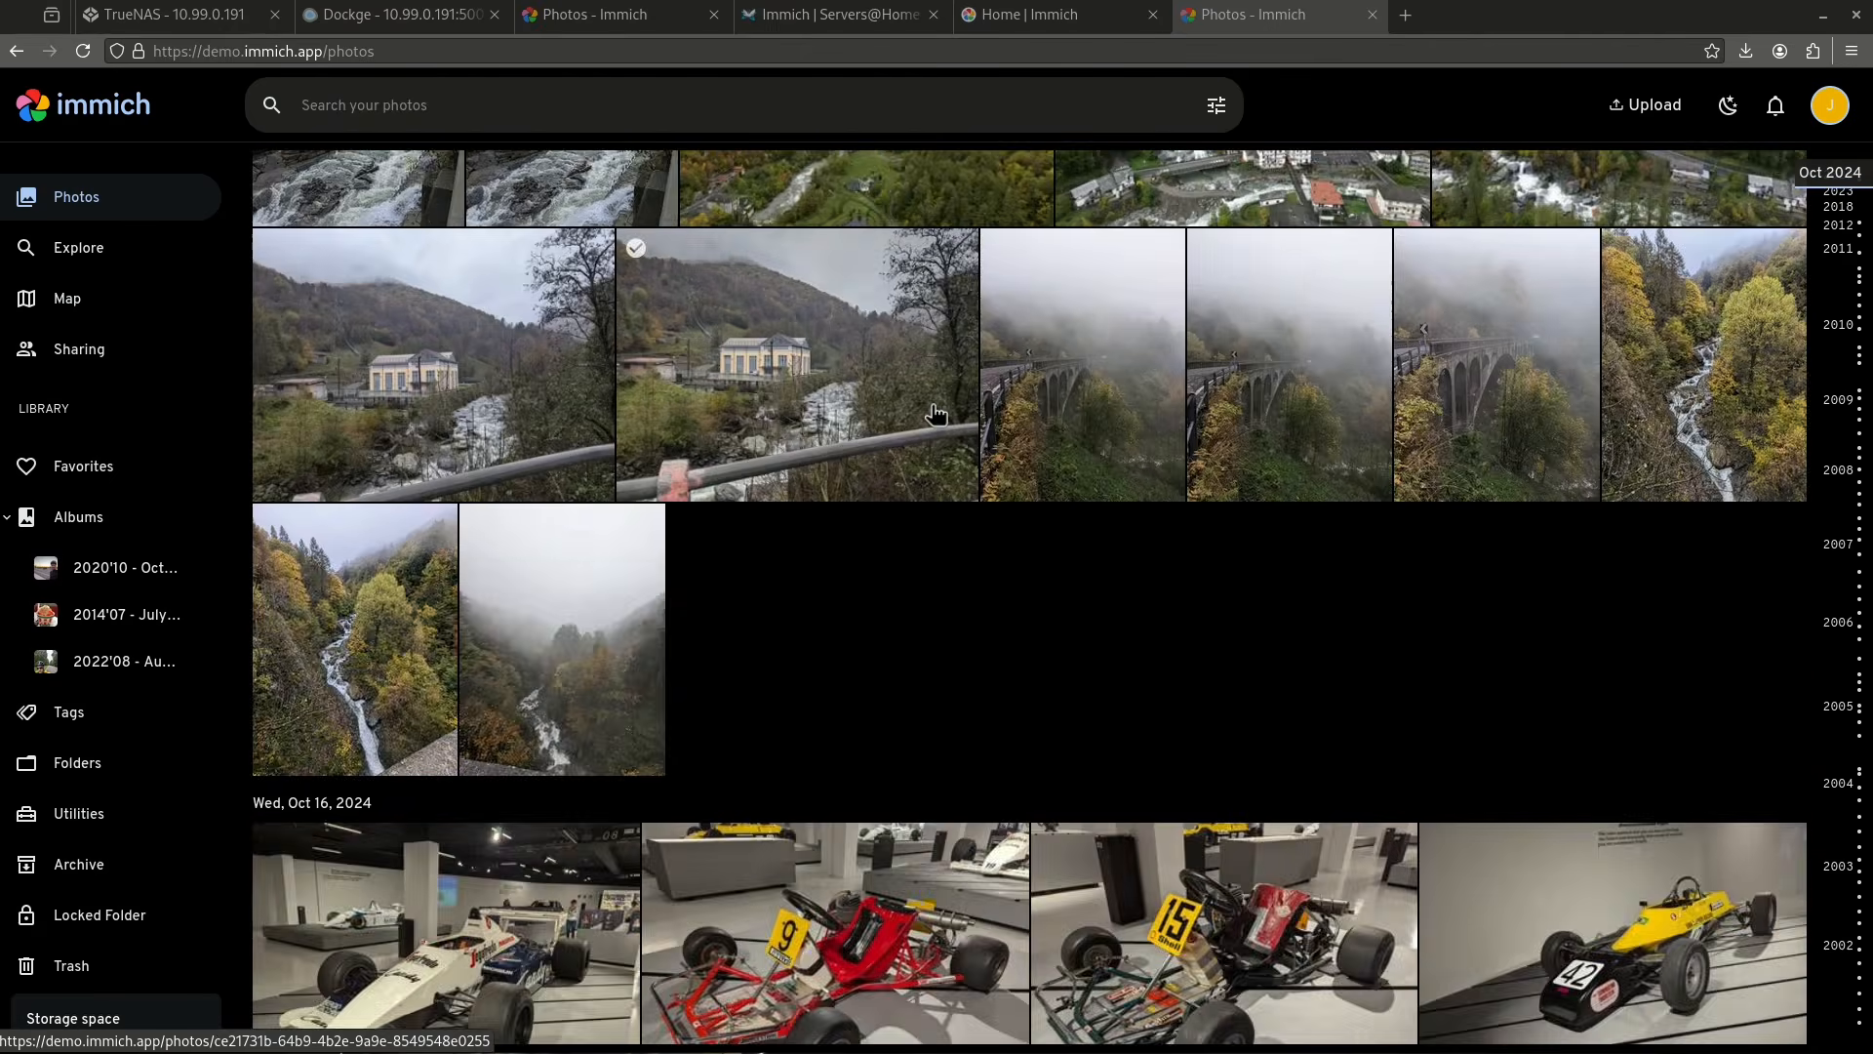
{"action": "scroll", "coordinate": [935, 415], "scroll_direction": "down", "scroll_amount": 10}
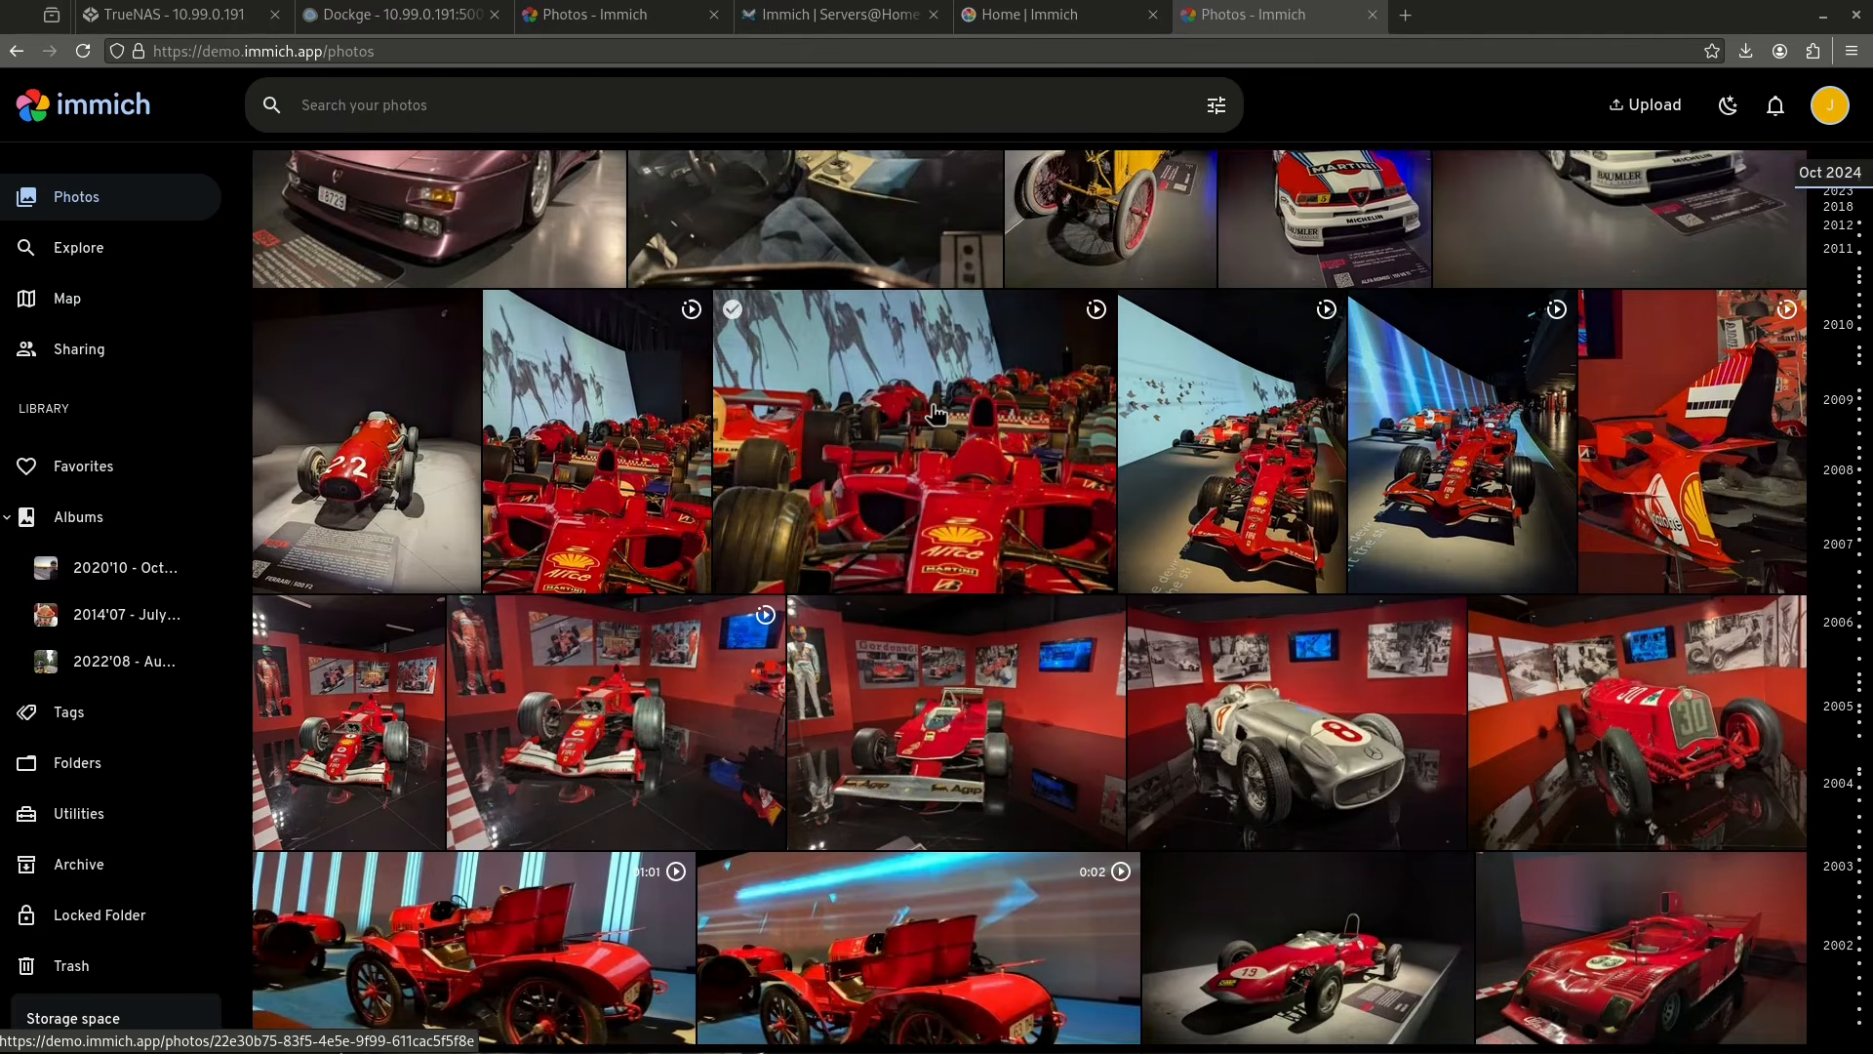
{"action": "scroll", "coordinate": [934, 415], "scroll_direction": "down", "scroll_amount": 10}
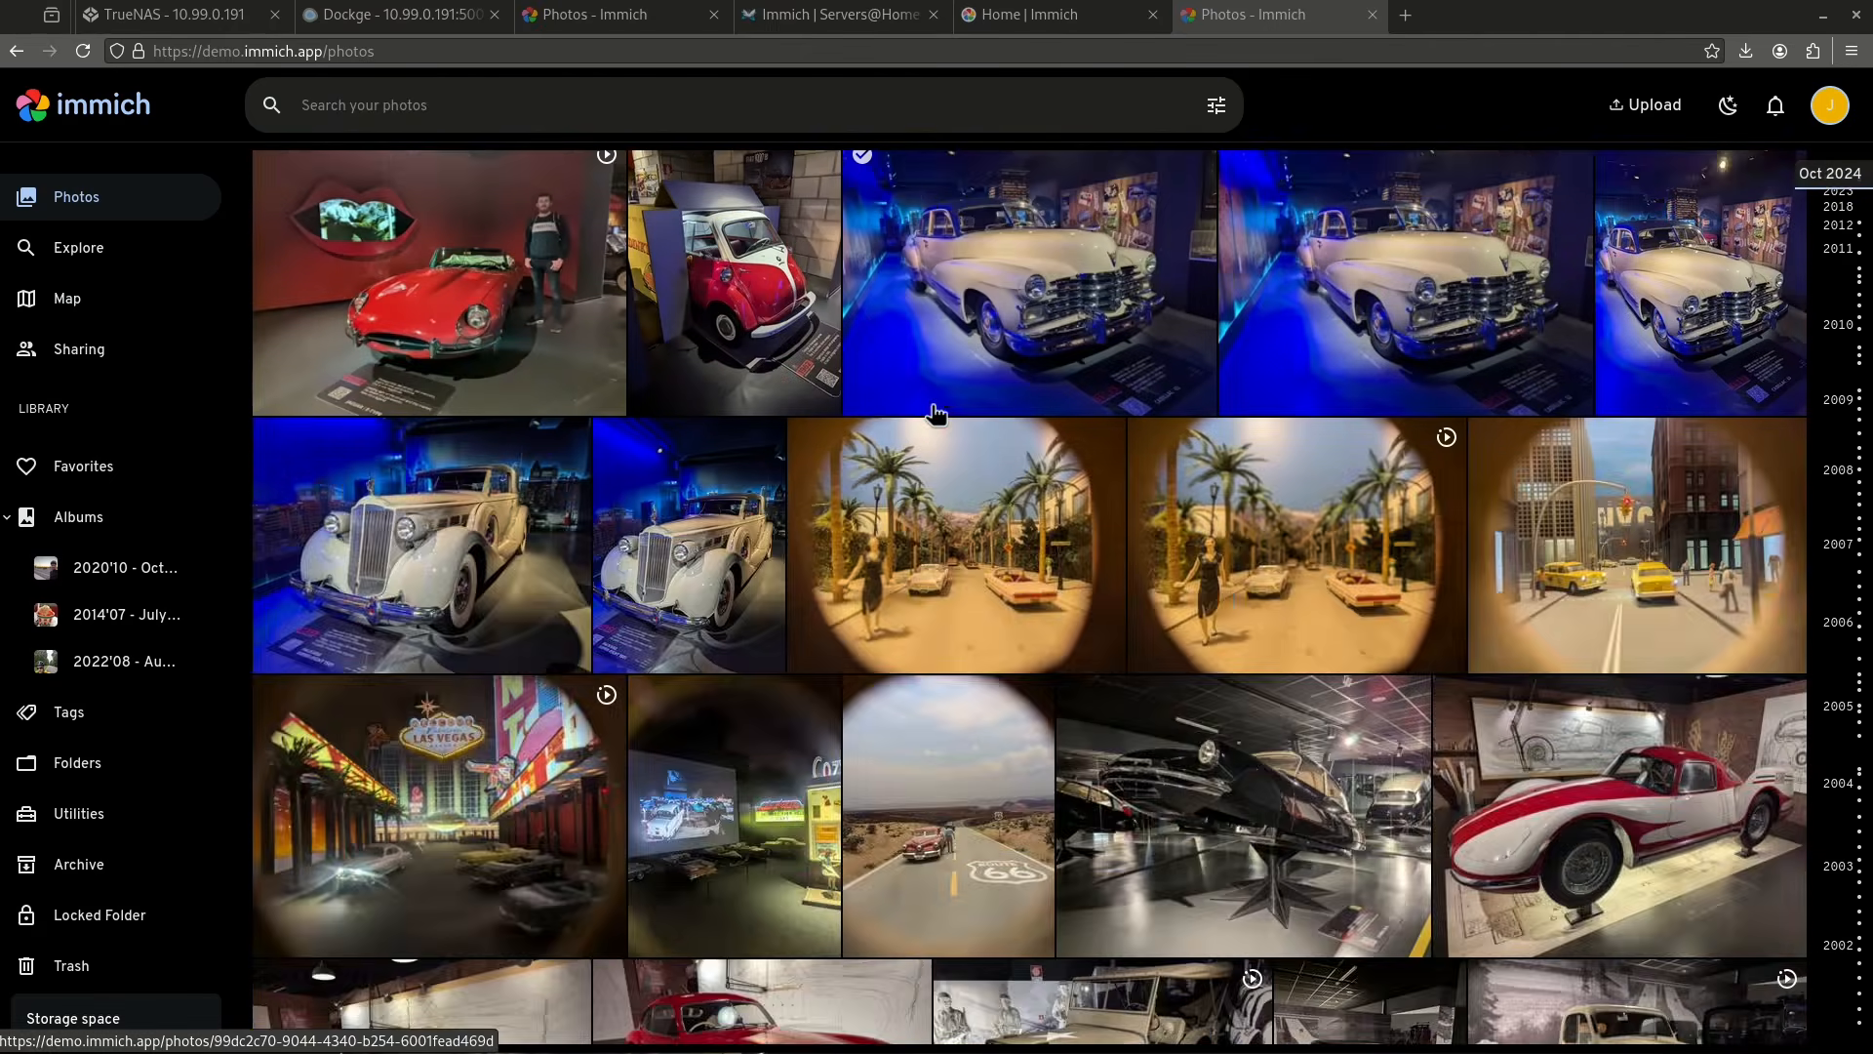